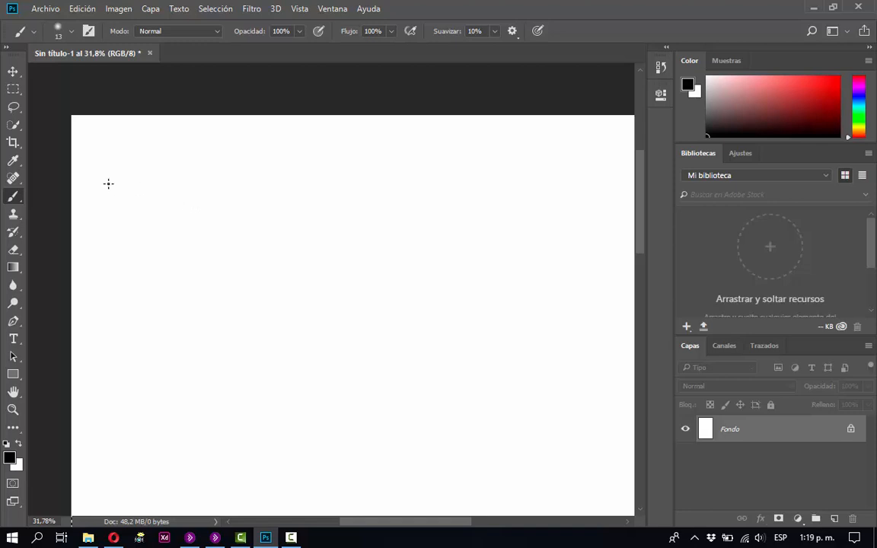
# Set the brush size to 47 px and paint a black dot near the canvas's upper-left corner.
pyautogui.rightClick(111, 178)
pyautogui.click(184, 211)
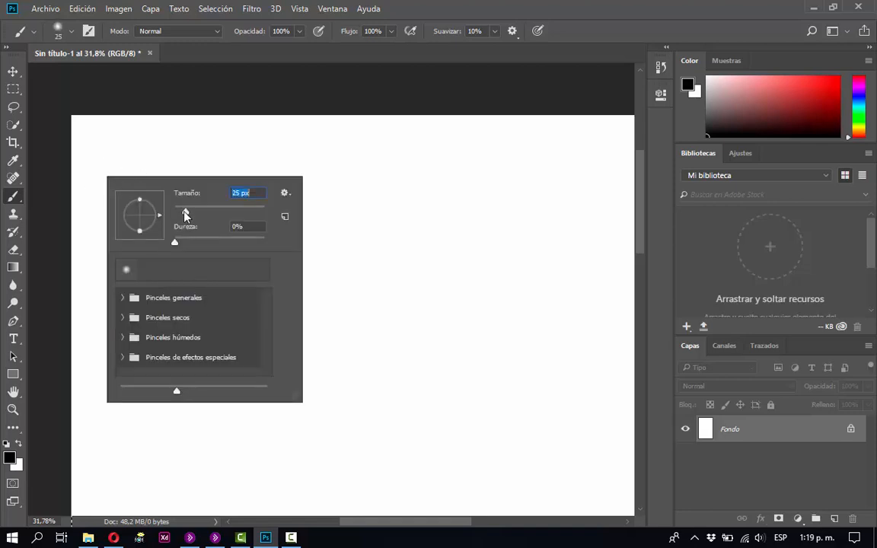
pyautogui.moveTo(184, 215); pyautogui.dragTo(196, 214)
pyautogui.click(108, 150)
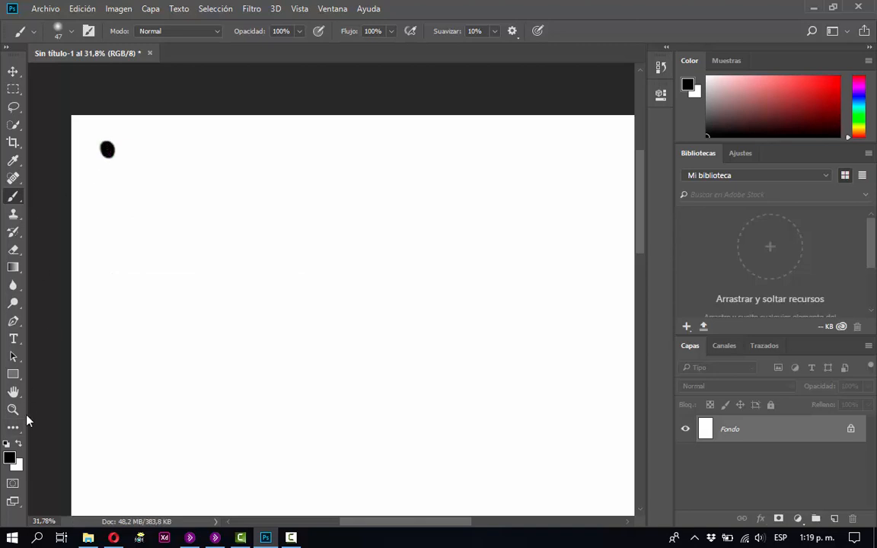
# Set the foreground colour to blue #5484ff and paint a dot below the black one.
pyautogui.click(10, 457)
pyautogui.moveTo(442, 204); pyautogui.dragTo(442, 192)
pyautogui.moveTo(375, 137); pyautogui.dragTo(368, 123)
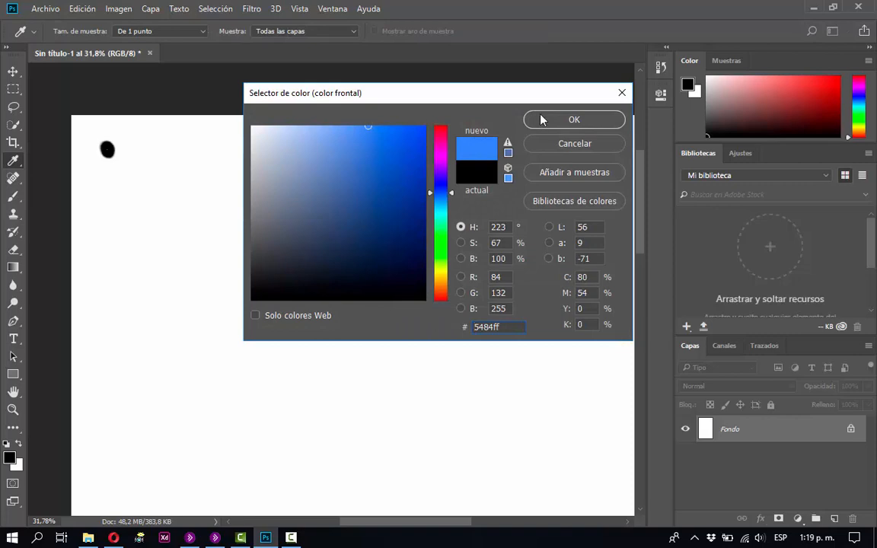
pyautogui.click(574, 119)
pyautogui.press('b')
pyautogui.click(108, 177)
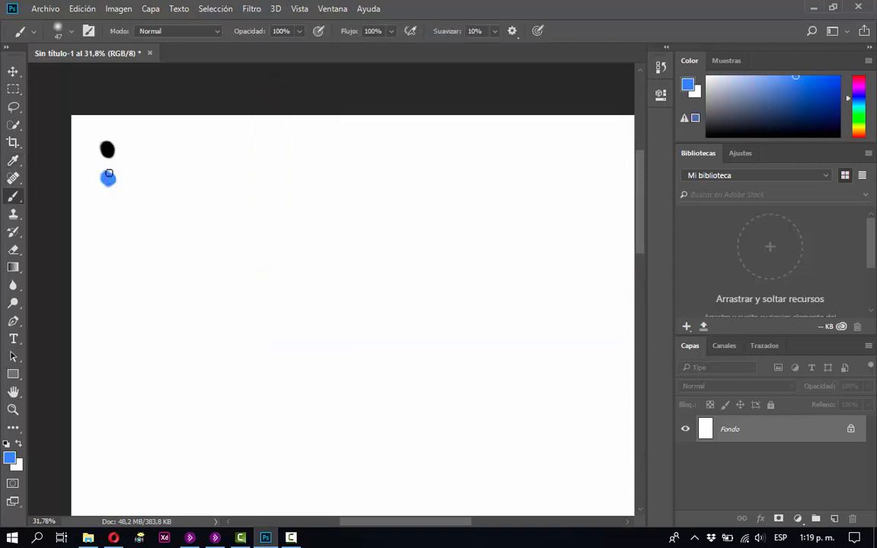
# Set the foreground colour to red #ff1b1b and paint a dot below the blue one.
pyautogui.click(9, 458)
pyautogui.moveTo(450, 194); pyautogui.dragTo(452, 311)
pyautogui.click(407, 126)
pyautogui.moveTo(408, 126); pyautogui.dragTo(409, 124)
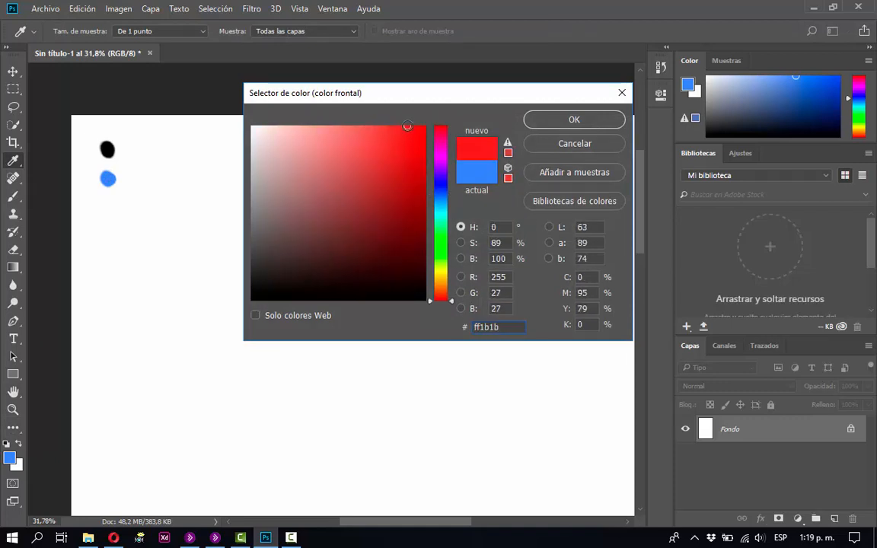
pyautogui.click(533, 120)
pyautogui.moveTo(104, 202); pyautogui.dragTo(106, 206)
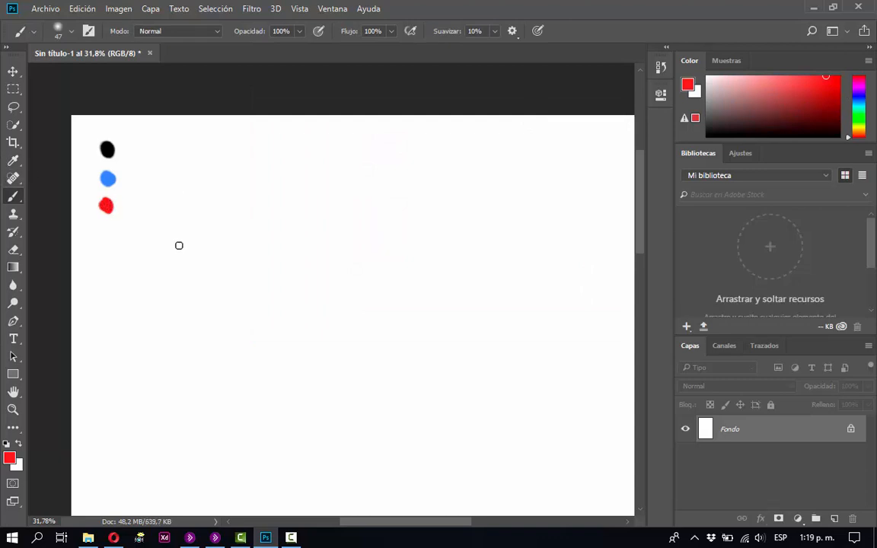
# Sample the blue dot as the brush colour with the Eyedropper.
pyautogui.press('i')
pyautogui.click(109, 176)
pyautogui.press('b')
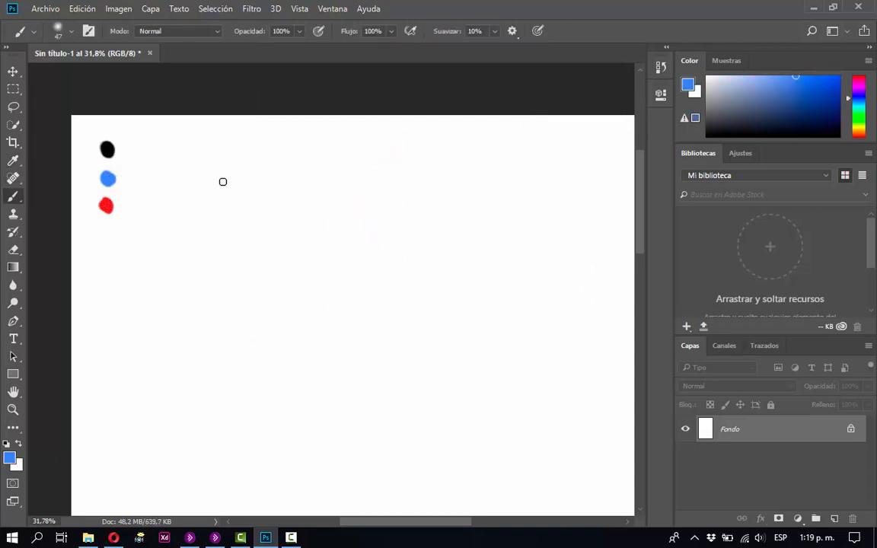
# Sample the black dot as the brush colour and handwrite the title "Tema: Monster Jail" beside the colour dots.
pyautogui.press('i')
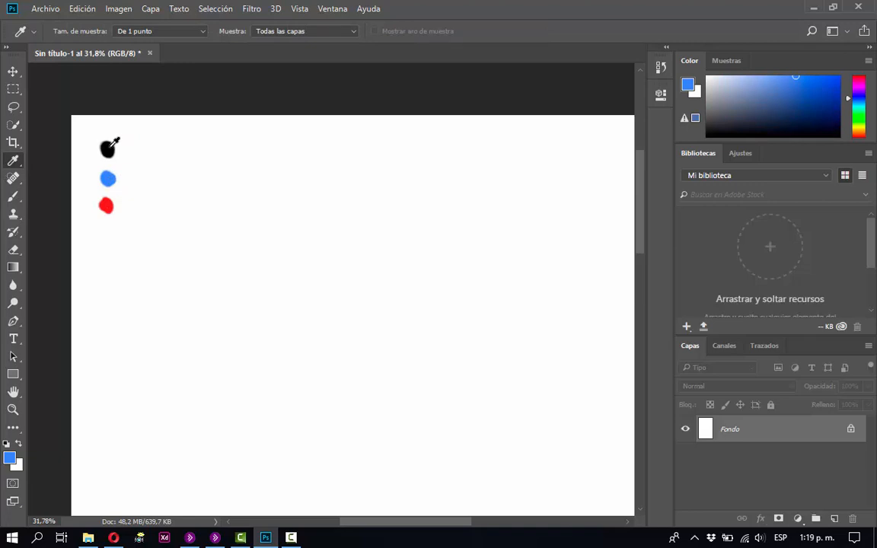
pyautogui.click(107, 149)
pyautogui.press('b')
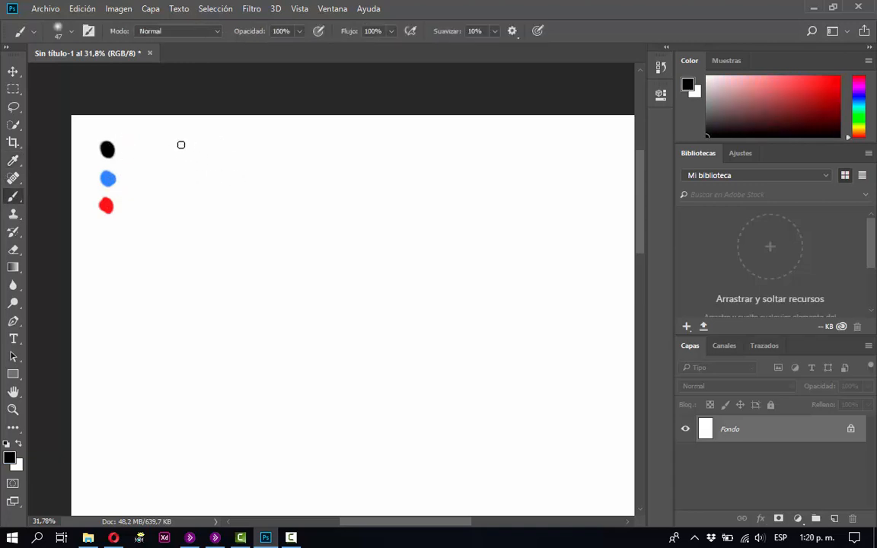
pyautogui.moveTo(172, 141)
pyautogui.mouseDown()
pyautogui.moveTo(204, 140)
pyautogui.moveTo(185, 146)
pyautogui.moveTo(189, 176)
pyautogui.moveTo(241, 173)
pyautogui.mouseUp()
pyautogui.click(248, 172)
pyautogui.click(247, 161)
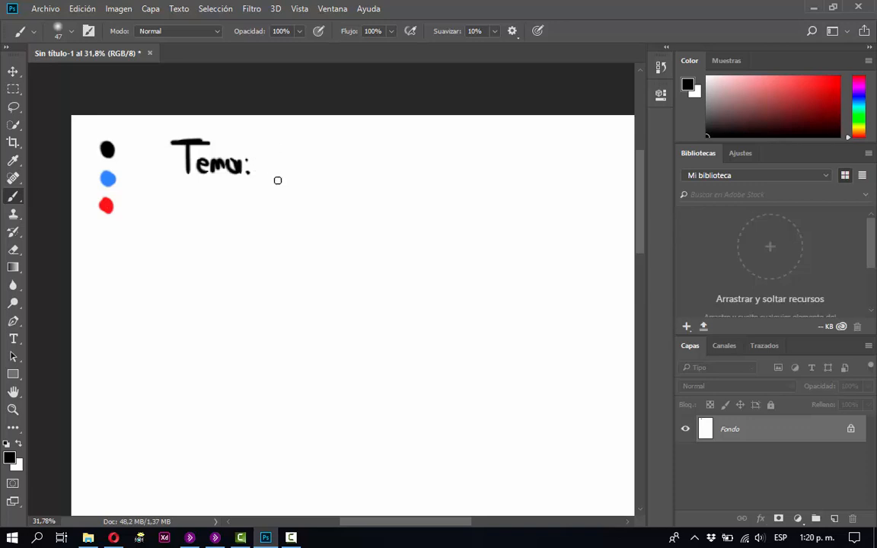
pyautogui.moveTo(273, 172)
pyautogui.mouseDown()
pyautogui.moveTo(272, 140)
pyautogui.moveTo(290, 161)
pyautogui.moveTo(311, 167)
pyautogui.moveTo(325, 145)
pyautogui.moveTo(345, 171)
pyautogui.moveTo(367, 176)
pyautogui.moveTo(388, 172)
pyautogui.moveTo(398, 147)
pyautogui.moveTo(352, 175)
pyautogui.mouseUp()
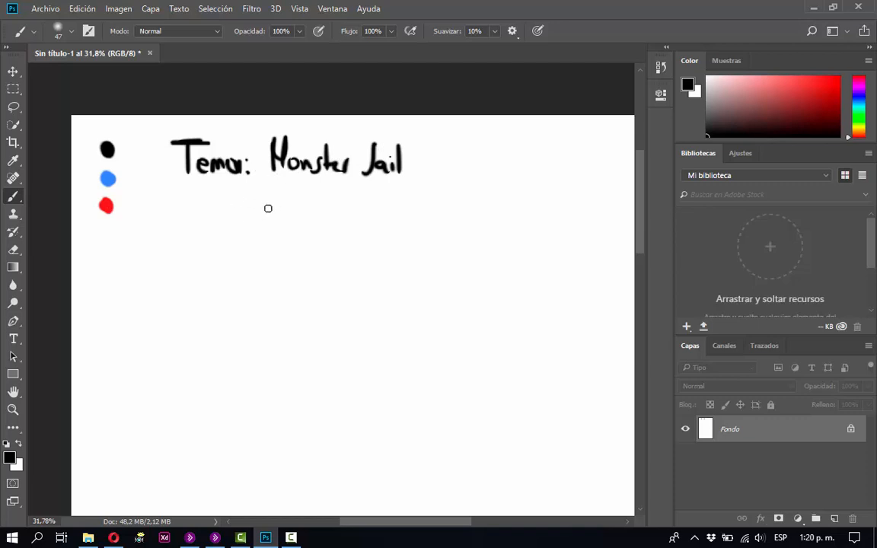
# Handwrite the bullets "- Escapar" and "- Policia" below the Monster Jail title.
pyautogui.moveTo(253, 203)
pyautogui.mouseDown()
pyautogui.moveTo(283, 192)
pyautogui.moveTo(301, 209)
pyautogui.moveTo(330, 206)
pyautogui.moveTo(336, 214)
pyautogui.moveTo(366, 216)
pyautogui.mouseUp()
pyautogui.moveTo(251, 238); pyautogui.dragTo(276, 242)
pyautogui.moveTo(276, 225); pyautogui.dragTo(344, 238)
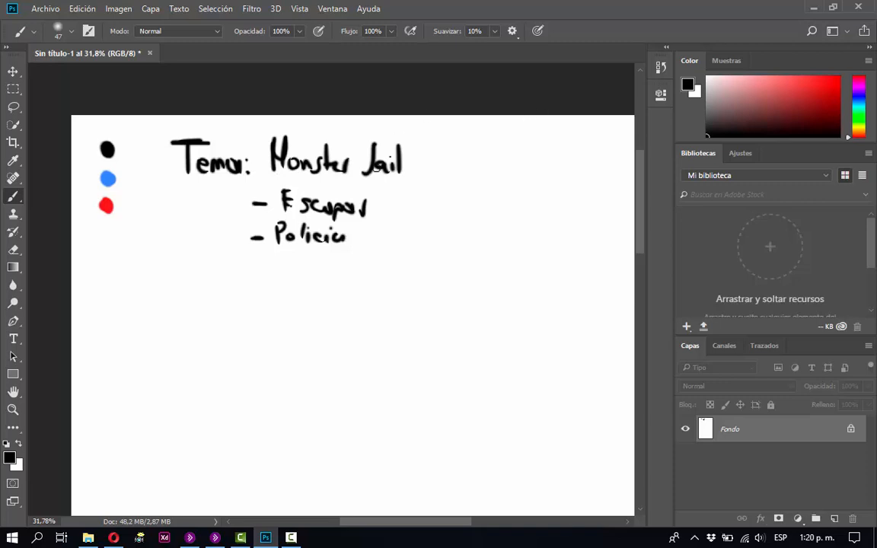
# Draw a vertical divider to the right of the title and handwrite a boxed "App" heading beyond it.
pyautogui.moveTo(416, 134); pyautogui.dragTo(425, 269)
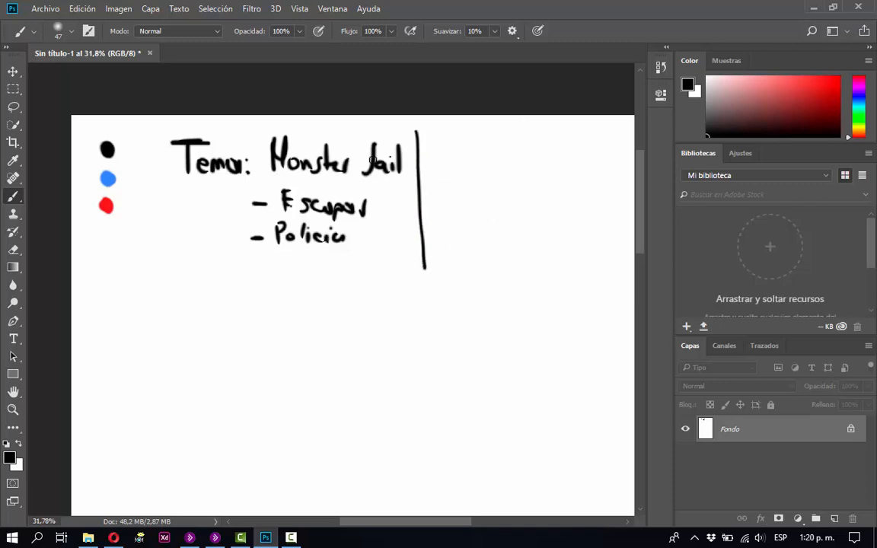
pyautogui.moveTo(436, 144)
pyautogui.mouseDown()
pyautogui.moveTo(447, 121)
pyautogui.moveTo(441, 143)
pyautogui.moveTo(469, 137)
pyautogui.moveTo(440, 151)
pyautogui.moveTo(428, 144)
pyautogui.moveTo(428, 118)
pyautogui.mouseUp()
pyautogui.moveTo(487, 120)
pyautogui.mouseDown()
pyautogui.moveTo(440, 122)
pyautogui.moveTo(486, 152)
pyautogui.mouseUp()
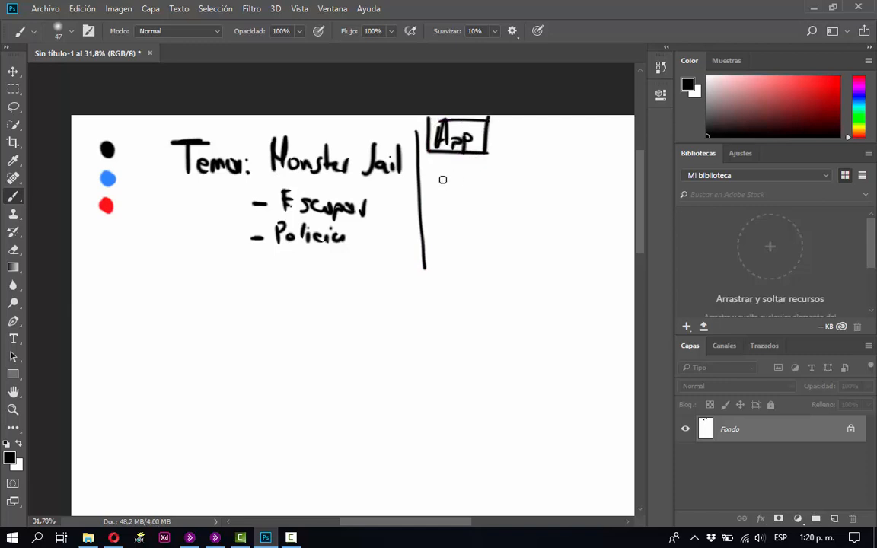
# Handwrite "Context", "Interés", "Sensibilizar" and "Expectati" as a list under the App heading, extending the vertical divider alongside.
pyautogui.moveTo(442, 178)
pyautogui.mouseDown()
pyautogui.moveTo(444, 168)
pyautogui.moveTo(438, 189)
pyautogui.mouseUp()
pyautogui.moveTo(447, 177)
pyautogui.mouseDown()
pyautogui.moveTo(472, 168)
pyautogui.moveTo(489, 193)
pyautogui.moveTo(514, 183)
pyautogui.mouseUp()
pyautogui.moveTo(440, 200)
pyautogui.mouseDown()
pyautogui.moveTo(440, 220)
pyautogui.moveTo(457, 221)
pyautogui.mouseUp()
pyautogui.moveTo(461, 200)
pyautogui.mouseDown()
pyautogui.moveTo(462, 221)
pyautogui.moveTo(467, 207)
pyautogui.mouseUp()
pyautogui.moveTo(466, 214)
pyautogui.mouseDown()
pyautogui.moveTo(498, 229)
pyautogui.moveTo(502, 203)
pyautogui.mouseUp()
pyautogui.moveTo(507, 212); pyautogui.dragTo(504, 227)
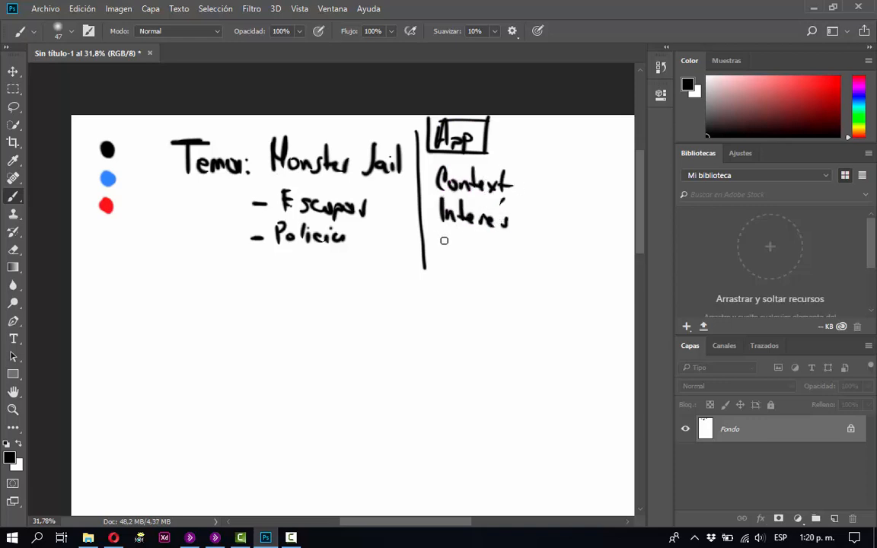
pyautogui.moveTo(440, 237)
pyautogui.mouseDown()
pyautogui.moveTo(505, 247)
pyautogui.moveTo(514, 258)
pyautogui.moveTo(548, 245)
pyautogui.mouseUp()
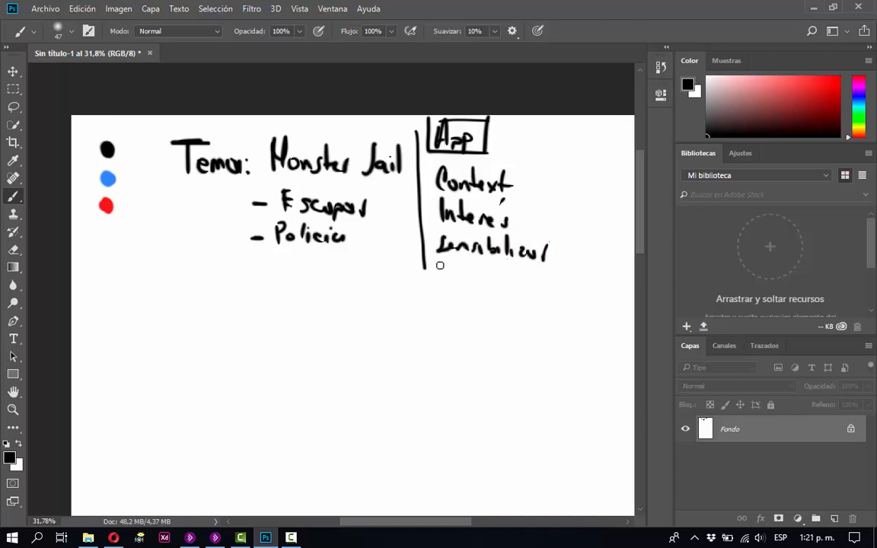
pyautogui.moveTo(425, 267)
pyautogui.mouseDown()
pyautogui.moveTo(428, 299)
pyautogui.moveTo(454, 268)
pyautogui.mouseUp()
pyautogui.moveTo(442, 276)
pyautogui.mouseDown()
pyautogui.moveTo(483, 278)
pyautogui.moveTo(508, 265)
pyautogui.moveTo(524, 282)
pyautogui.moveTo(533, 268)
pyautogui.mouseUp()
pyautogui.moveTo(539, 276); pyautogui.dragTo(541, 283)
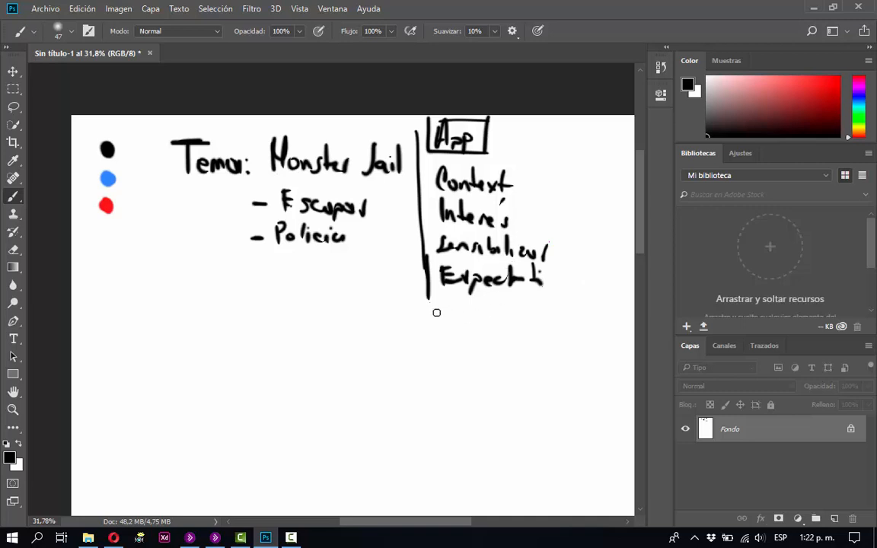
# Draw a horizontal divider below the theme and App notes and handwrite "- Concepto" beneath its left end.
pyautogui.moveTo(577, 315)
pyautogui.mouseDown()
pyautogui.moveTo(143, 316)
pyautogui.moveTo(533, 307)
pyautogui.mouseUp()
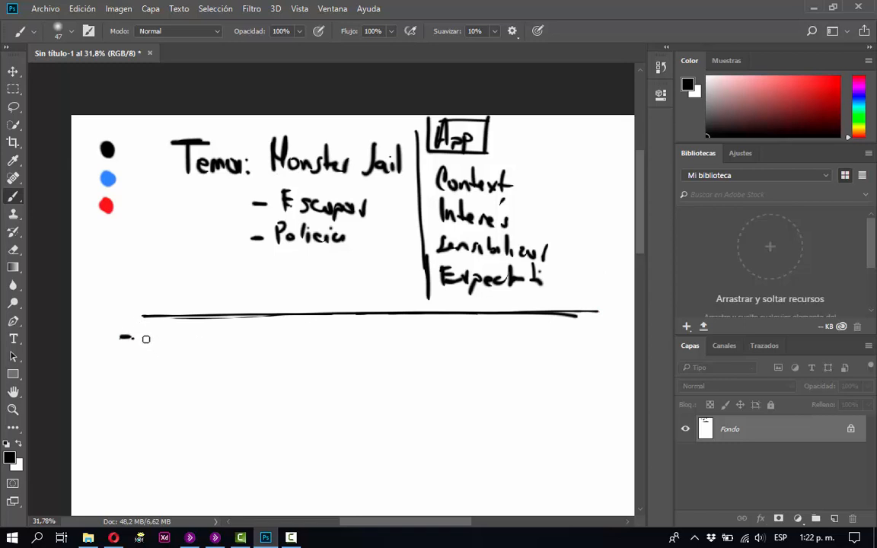
pyautogui.moveTo(145, 322)
pyautogui.mouseDown()
pyautogui.moveTo(190, 347)
pyautogui.moveTo(200, 338)
pyautogui.moveTo(196, 352)
pyautogui.moveTo(211, 342)
pyautogui.moveTo(202, 330)
pyautogui.moveTo(231, 335)
pyautogui.mouseUp()
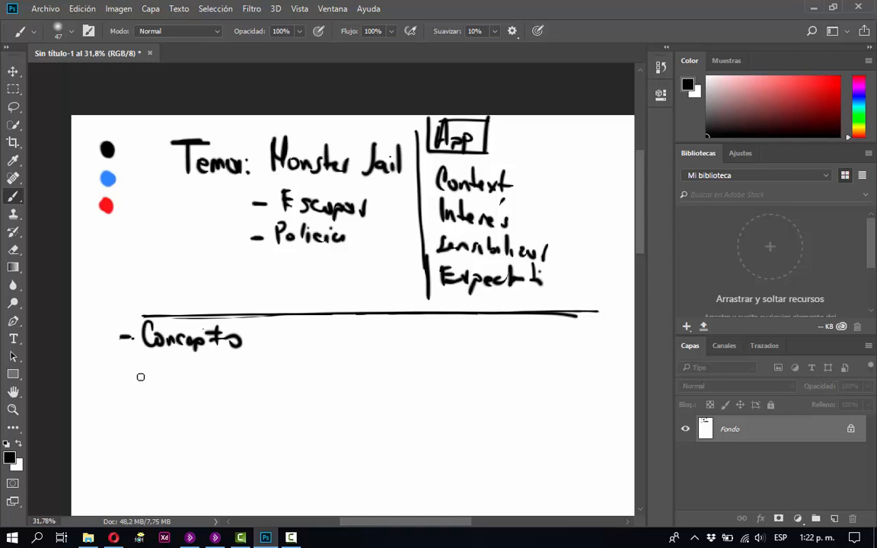
# Handwrite "- Mostrar mis personajes" under Concepto, with "Expectat" on the line below it.
pyautogui.moveTo(139, 376)
pyautogui.mouseDown()
pyautogui.moveTo(157, 385)
pyautogui.moveTo(217, 376)
pyautogui.moveTo(257, 383)
pyautogui.moveTo(248, 385)
pyautogui.mouseUp()
pyautogui.moveTo(261, 368)
pyautogui.mouseDown()
pyautogui.moveTo(293, 389)
pyautogui.moveTo(318, 388)
pyautogui.mouseUp()
pyautogui.moveTo(321, 381); pyautogui.dragTo(374, 387)
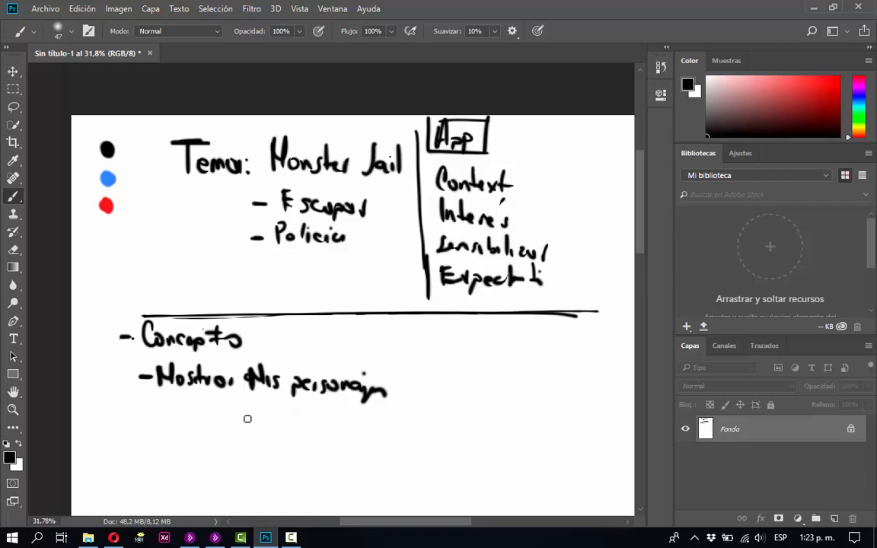
pyautogui.moveTo(246, 412)
pyautogui.mouseDown()
pyautogui.moveTo(246, 431)
pyautogui.moveTo(256, 409)
pyautogui.mouseUp()
pyautogui.moveTo(247, 420); pyautogui.dragTo(272, 427)
pyautogui.moveTo(272, 417)
pyautogui.mouseDown()
pyautogui.moveTo(264, 427)
pyautogui.moveTo(275, 438)
pyautogui.mouseUp()
pyautogui.moveTo(275, 421)
pyautogui.mouseDown()
pyautogui.moveTo(328, 431)
pyautogui.moveTo(333, 423)
pyautogui.mouseUp()
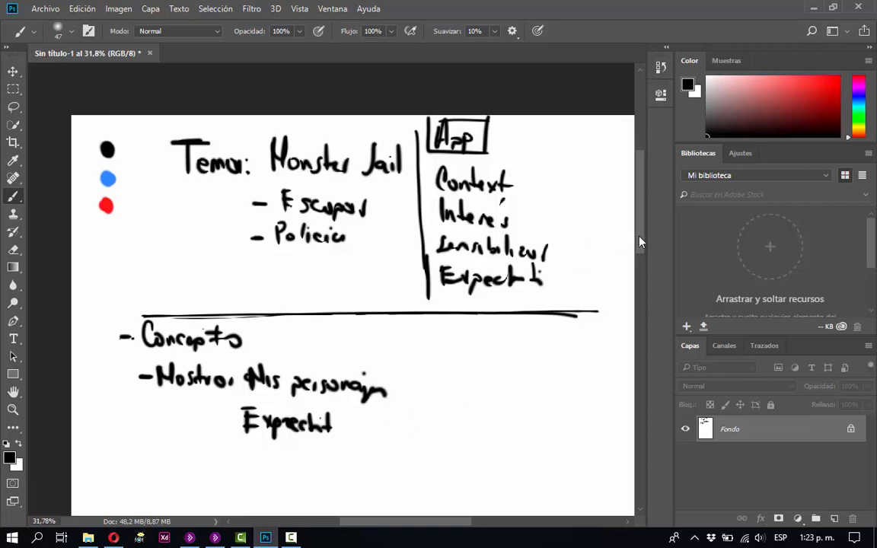
# Draw a short vertical stroke just before the word Concepto.
pyautogui.moveTo(639, 242)
pyautogui.mouseDown()
pyautogui.moveTo(644, 294)
pyautogui.moveTo(642, 250)
pyautogui.mouseUp()
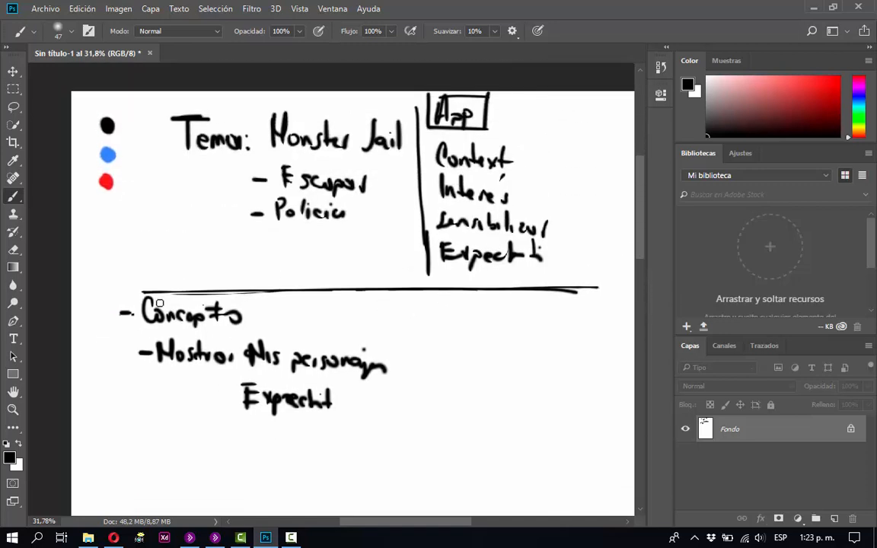
pyautogui.moveTo(133, 284); pyautogui.dragTo(135, 314)
pyautogui.moveTo(638, 237)
pyautogui.mouseDown()
pyautogui.moveTo(642, 248)
pyautogui.moveTo(638, 207)
pyautogui.moveTo(645, 278)
pyautogui.moveTo(645, 241)
pyautogui.mouseUp()
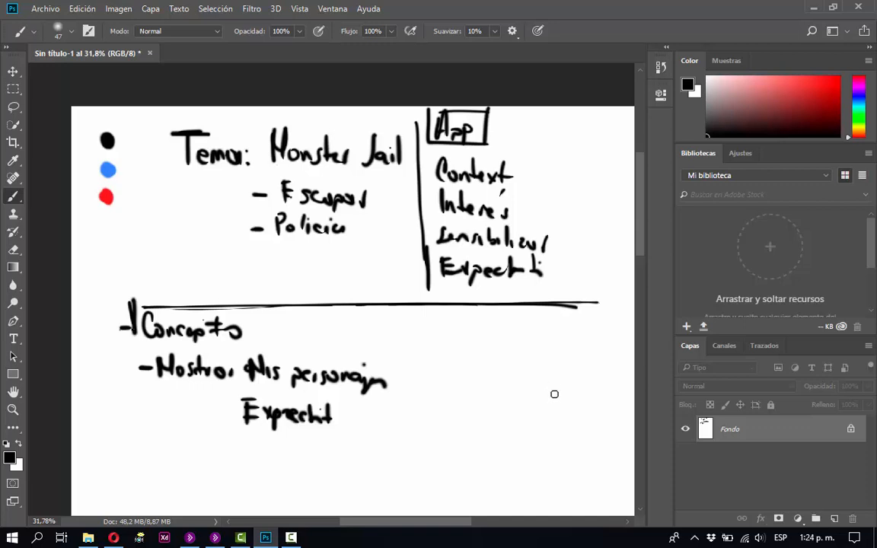
pyautogui.moveTo(643, 248); pyautogui.dragTo(643, 289)
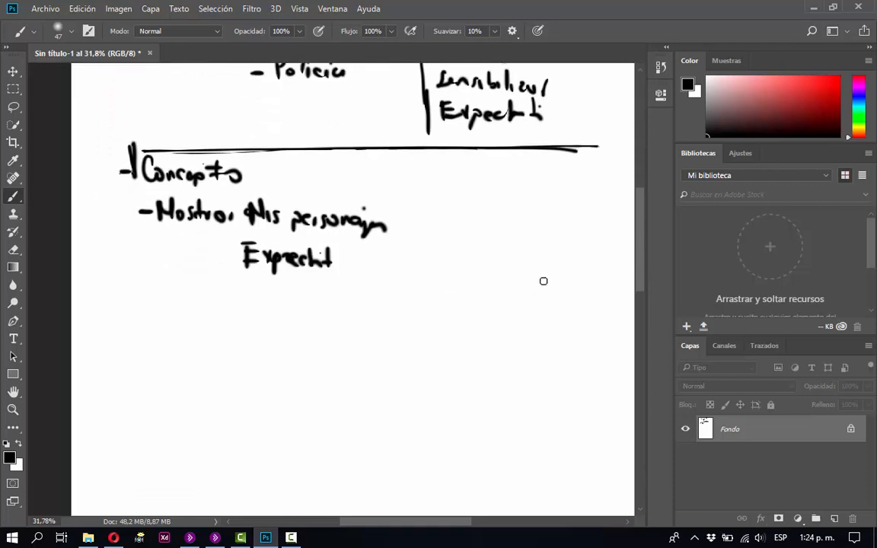
pyautogui.press('shift')
pyautogui.moveTo(596, 287); pyautogui.dragTo(263, 297)
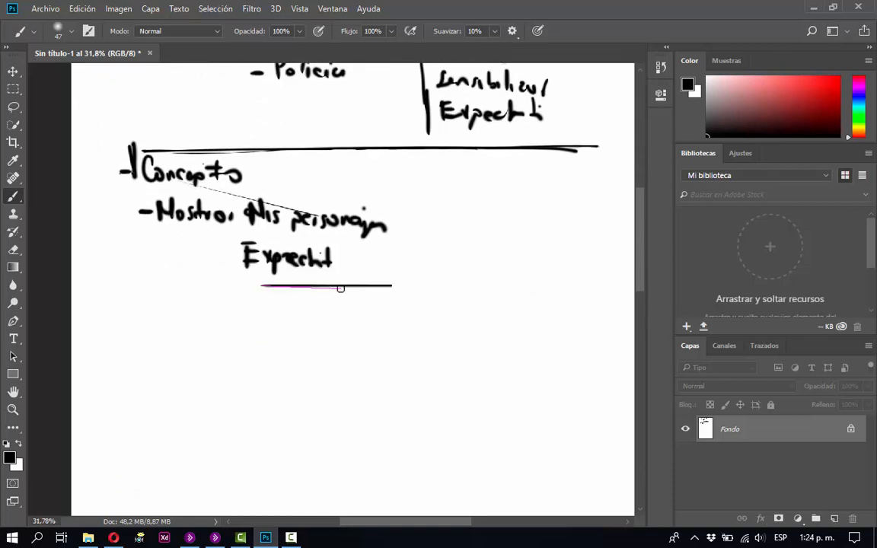
pyautogui.hotkey('ctrl', 'z')
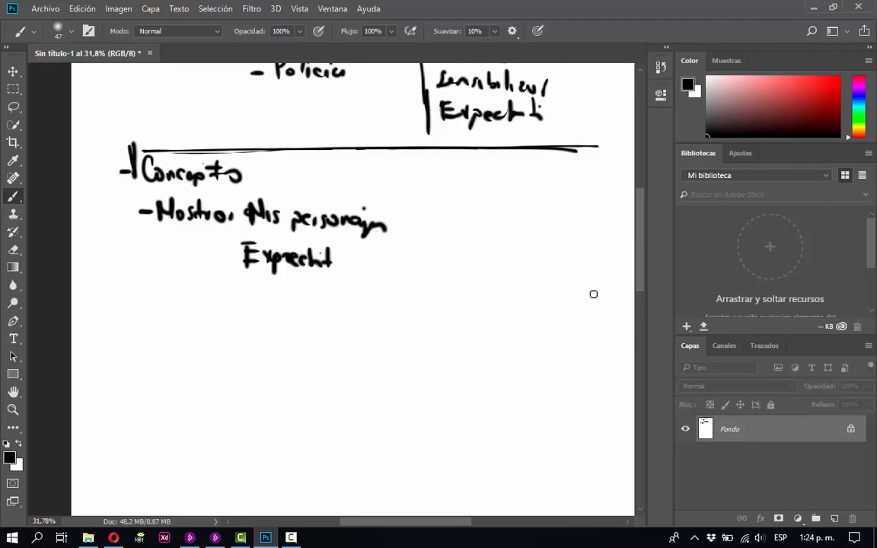
# Draw a straight horizontal divider across the page below the Concepto notes and add "- (objetivo)" after Concepto.
pyautogui.moveTo(594, 294)
pyautogui.mouseDown()
pyautogui.moveTo(243, 292)
pyautogui.moveTo(105, 305)
pyautogui.mouseUp()
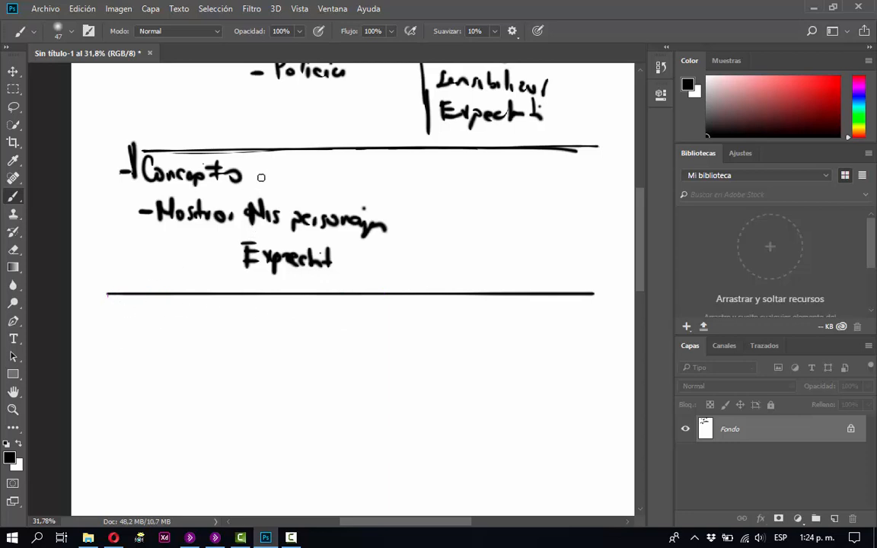
pyautogui.moveTo(256, 174); pyautogui.dragTo(274, 173)
pyautogui.moveTo(292, 162)
pyautogui.mouseDown()
pyautogui.moveTo(292, 182)
pyautogui.moveTo(304, 169)
pyautogui.moveTo(326, 181)
pyautogui.moveTo(384, 175)
pyautogui.moveTo(395, 184)
pyautogui.mouseUp()
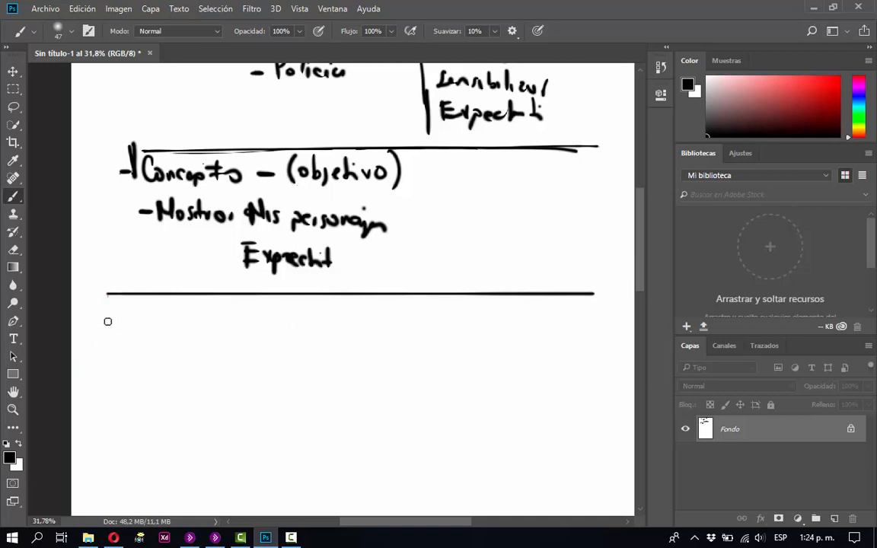
# Handwrite "- TG" under the Concepto section's divider and draw another straight horizontal line well below it.
pyautogui.moveTo(102, 320)
pyautogui.mouseDown()
pyautogui.moveTo(131, 330)
pyautogui.moveTo(135, 314)
pyautogui.moveTo(155, 326)
pyautogui.mouseUp()
pyautogui.moveTo(594, 497); pyautogui.dragTo(327, 495)
pyautogui.hotkey('ctrl', 'z')
pyautogui.moveTo(595, 494); pyautogui.dragTo(101, 502)
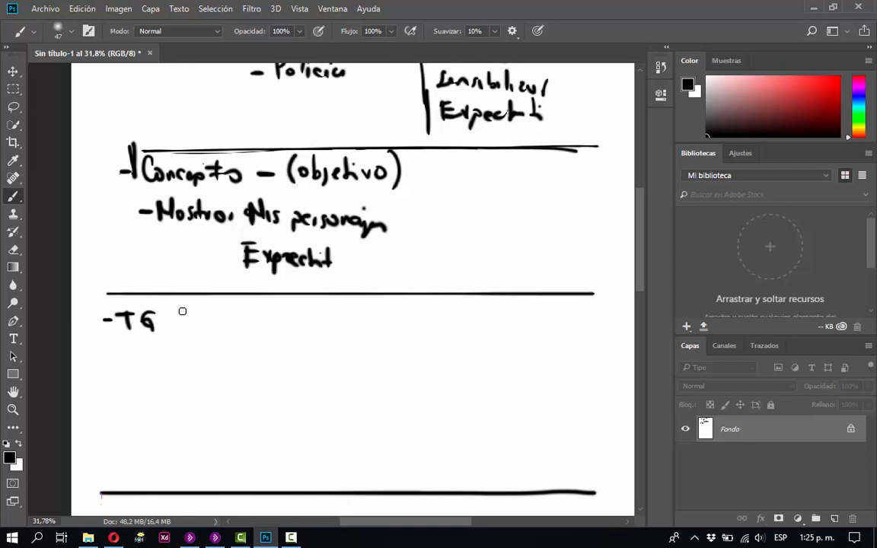
# Handwrite "Usuario niños -" after TG and the age "10" beneath "niños".
pyautogui.moveTo(182, 311)
pyautogui.mouseDown()
pyautogui.moveTo(200, 313)
pyautogui.moveTo(192, 326)
pyautogui.moveTo(251, 315)
pyautogui.moveTo(313, 322)
pyautogui.mouseUp()
pyautogui.click(240, 321)
pyautogui.click(236, 306)
pyautogui.moveTo(298, 305); pyautogui.dragTo(318, 314)
pyautogui.moveTo(335, 309); pyautogui.dragTo(329, 323)
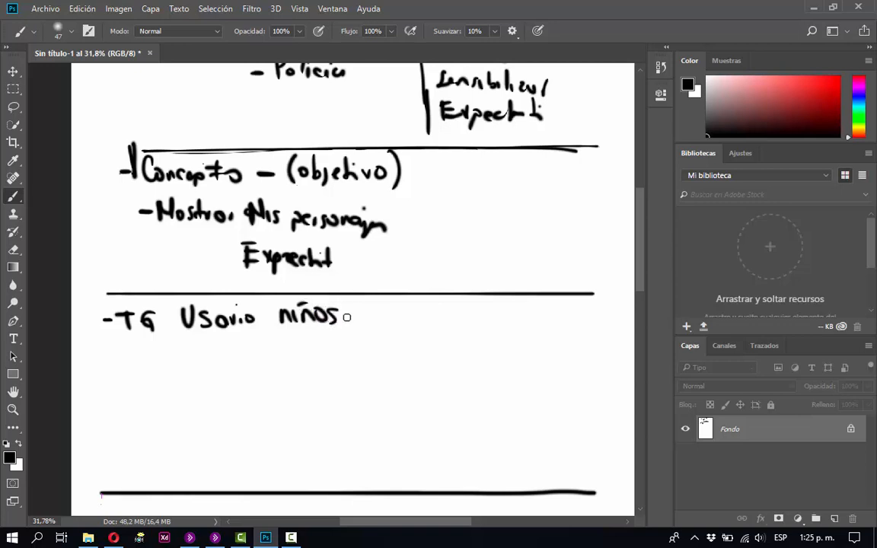
pyautogui.moveTo(350, 316); pyautogui.dragTo(368, 316)
pyautogui.moveTo(298, 333)
pyautogui.mouseDown()
pyautogui.moveTo(297, 345)
pyautogui.moveTo(307, 333)
pyautogui.mouseUp()
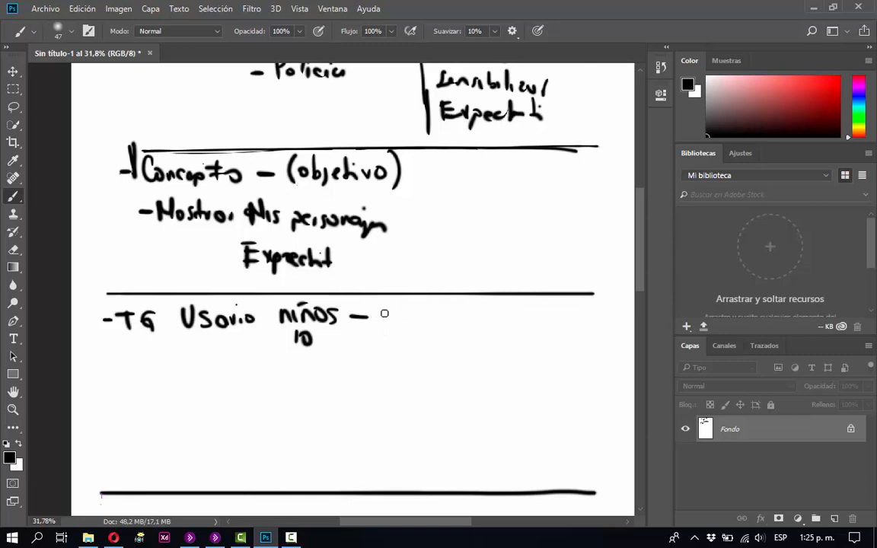
# Handwrite "Padres" after the niños dash and a dollar sign further along the same row.
pyautogui.moveTo(383, 304); pyautogui.dragTo(383, 321)
pyautogui.moveTo(383, 304)
pyautogui.mouseDown()
pyautogui.moveTo(408, 320)
pyautogui.moveTo(421, 304)
pyautogui.moveTo(455, 320)
pyautogui.mouseUp()
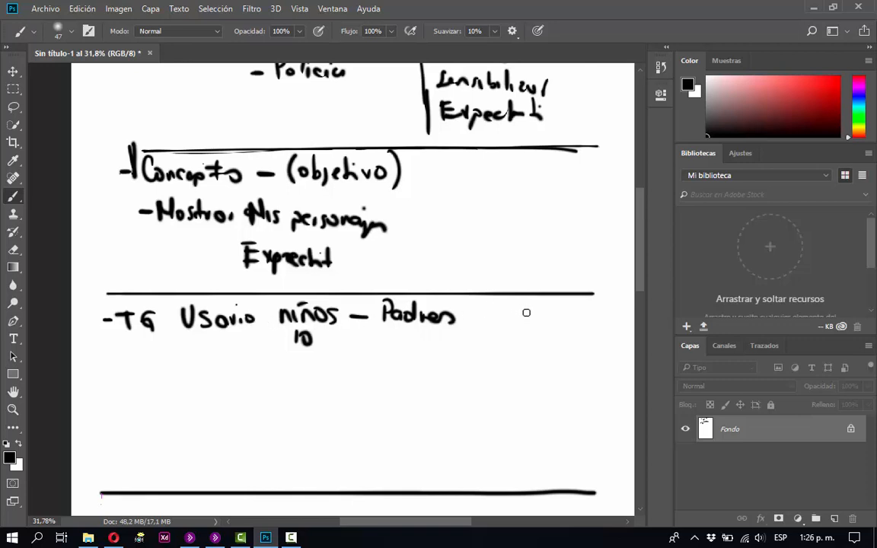
pyautogui.moveTo(525, 306)
pyautogui.mouseDown()
pyautogui.moveTo(513, 327)
pyautogui.moveTo(521, 332)
pyautogui.mouseUp()
# Draw a horizontal divider directly beneath the TG row and an arrow from the "10" to "Padres".
pyautogui.moveTo(591, 359)
pyautogui.mouseDown()
pyautogui.moveTo(424, 363)
pyautogui.moveTo(504, 358)
pyautogui.mouseUp()
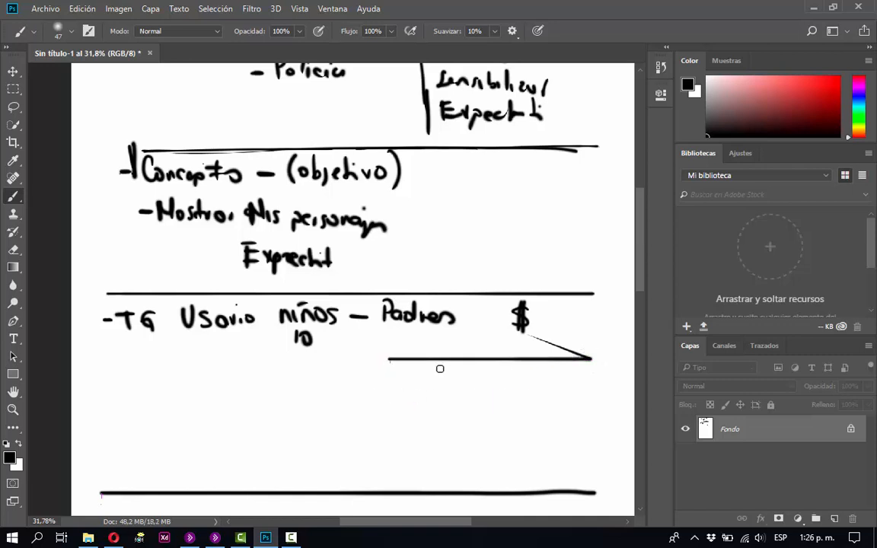
pyautogui.moveTo(399, 358); pyautogui.dragTo(85, 373)
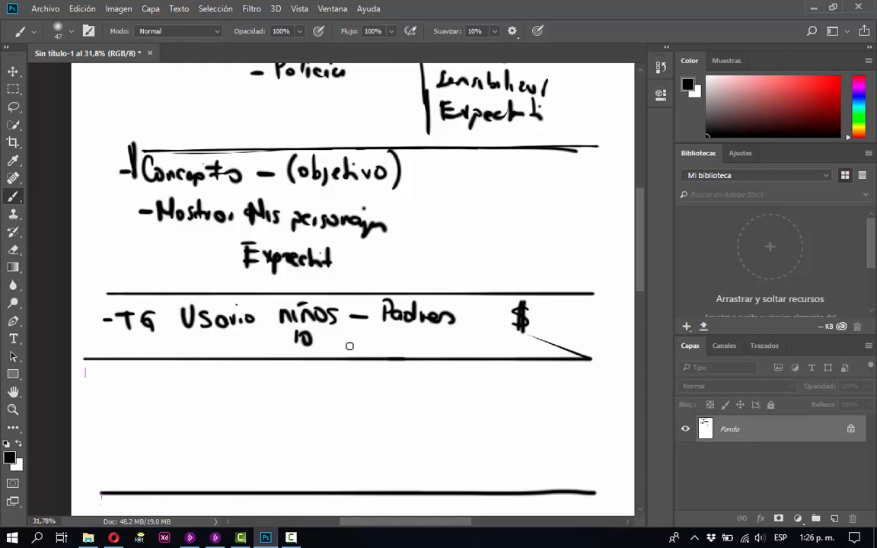
pyautogui.moveTo(328, 340)
pyautogui.mouseDown()
pyautogui.moveTo(412, 344)
pyautogui.moveTo(411, 330)
pyautogui.mouseUp()
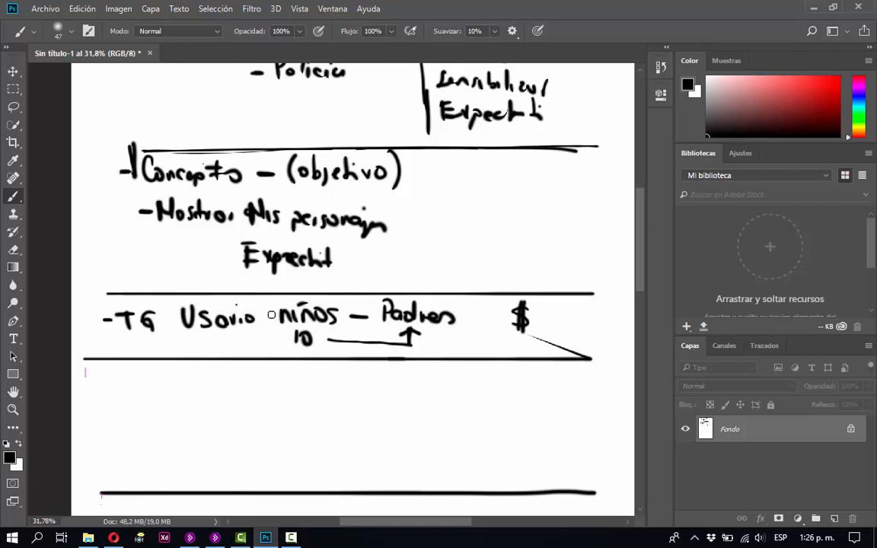
# Draw a rectangular box around "niños" and the "10" beneath it in the TG row.
pyautogui.moveTo(272, 300); pyautogui.dragTo(273, 341)
pyautogui.moveTo(347, 304)
pyautogui.mouseDown()
pyautogui.moveTo(343, 354)
pyautogui.moveTo(270, 354)
pyautogui.mouseUp()
pyautogui.moveTo(343, 303); pyautogui.dragTo(270, 303)
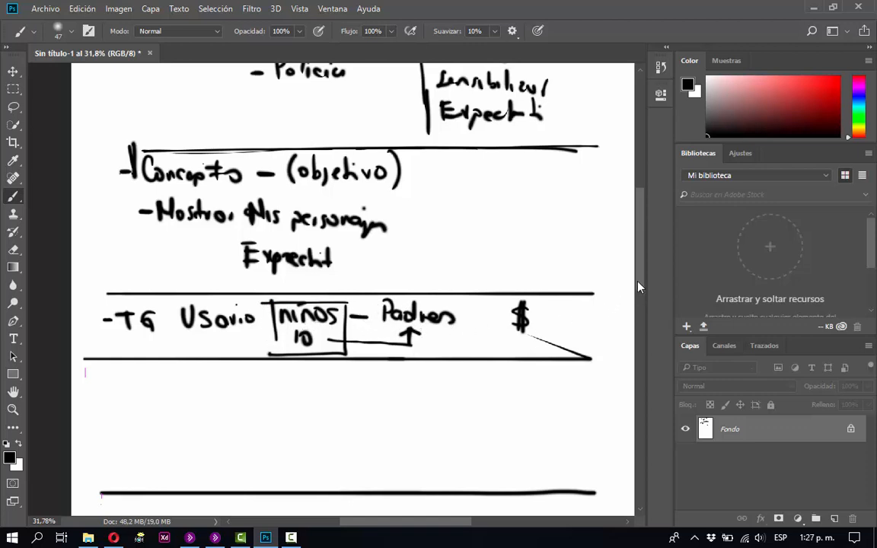
# Handwrite "Prop" below the TG row's divider, followed by an arrow pointing to the word "Personaje".
pyautogui.moveTo(641, 287)
pyautogui.mouseDown()
pyautogui.moveTo(644, 312)
pyautogui.moveTo(640, 294)
pyautogui.moveTo(643, 303)
pyautogui.mouseUp()
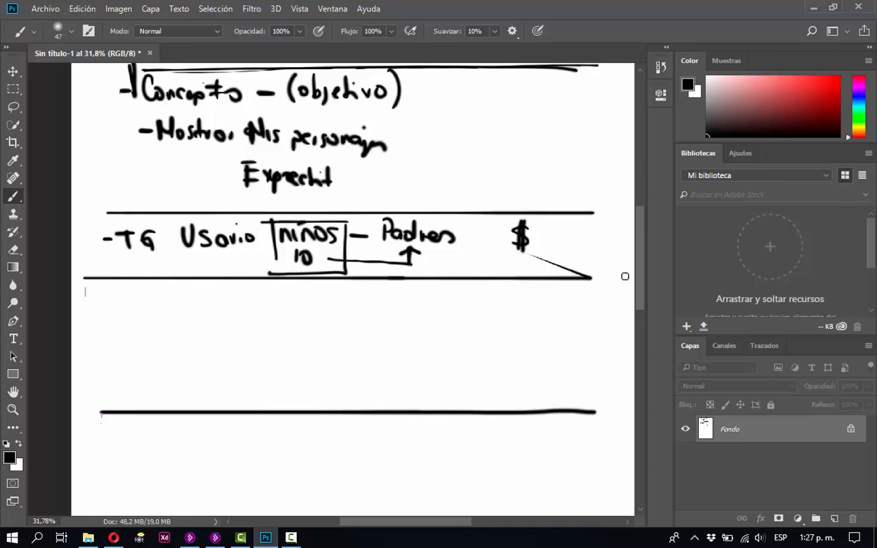
pyautogui.moveTo(640, 287); pyautogui.dragTo(572, 205)
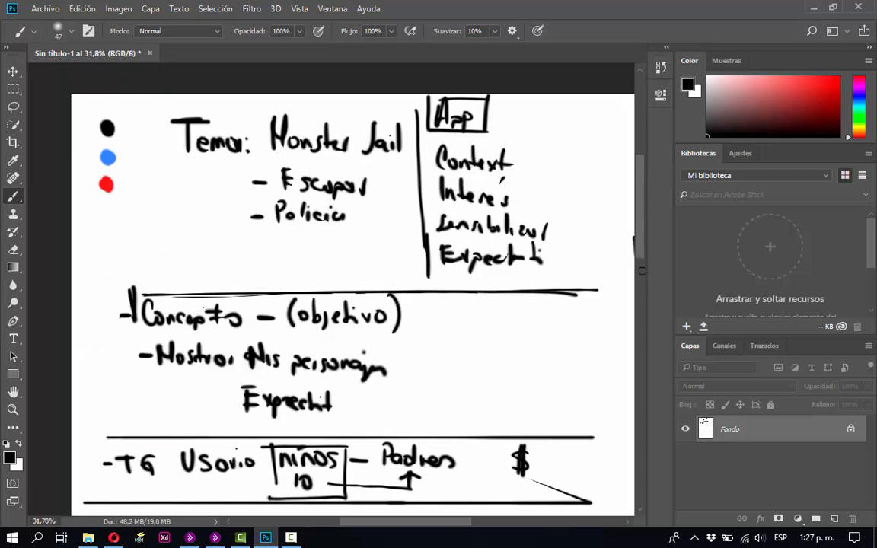
pyautogui.moveTo(636, 249); pyautogui.dragTo(646, 298)
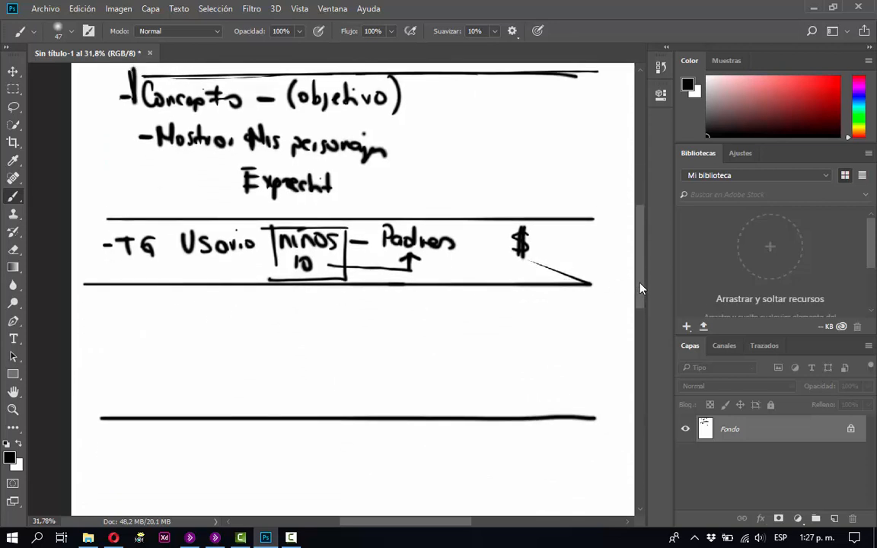
pyautogui.moveTo(640, 290); pyautogui.dragTo(643, 302)
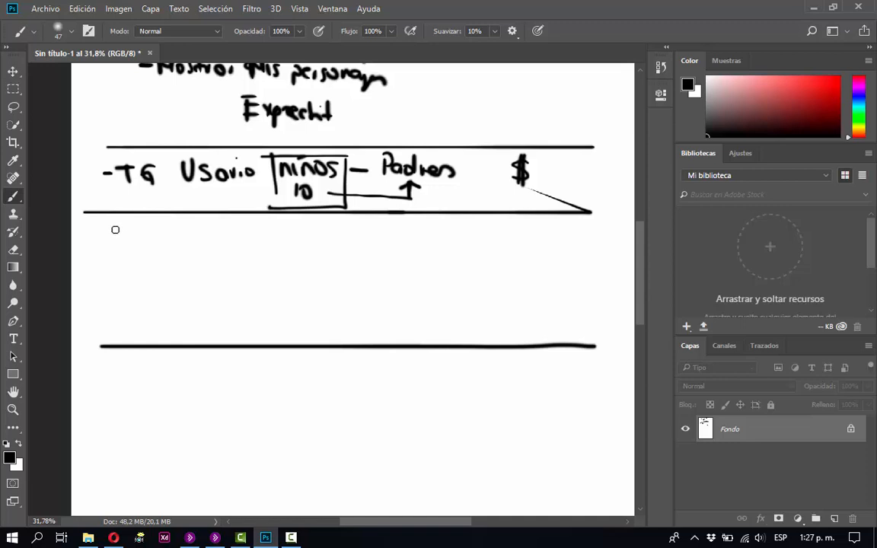
pyautogui.moveTo(118, 227); pyautogui.dragTo(118, 246)
pyautogui.moveTo(115, 226)
pyautogui.mouseDown()
pyautogui.moveTo(148, 244)
pyautogui.moveTo(146, 262)
pyautogui.moveTo(200, 241)
pyautogui.moveTo(196, 249)
pyautogui.moveTo(219, 242)
pyautogui.moveTo(238, 254)
pyautogui.moveTo(246, 242)
pyautogui.moveTo(305, 250)
pyautogui.mouseUp()
pyautogui.click(289, 233)
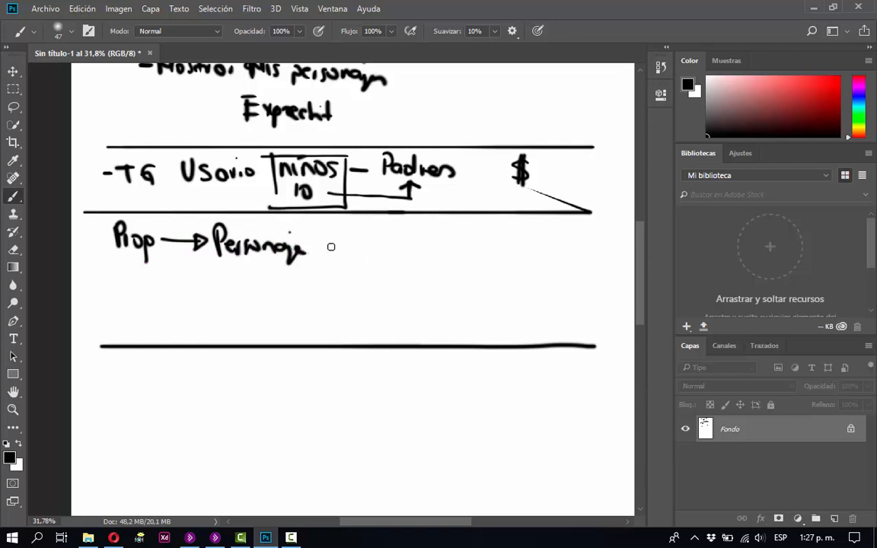
# Continue the Prop row with an arrow to "Qué hacen" and handwrite "gesti → Animación" beneath it.
pyautogui.moveTo(325, 245); pyautogui.dragTo(362, 244)
pyautogui.moveTo(354, 237)
pyautogui.mouseDown()
pyautogui.moveTo(355, 249)
pyautogui.moveTo(379, 254)
pyautogui.moveTo(412, 227)
pyautogui.moveTo(430, 247)
pyautogui.moveTo(482, 243)
pyautogui.mouseUp()
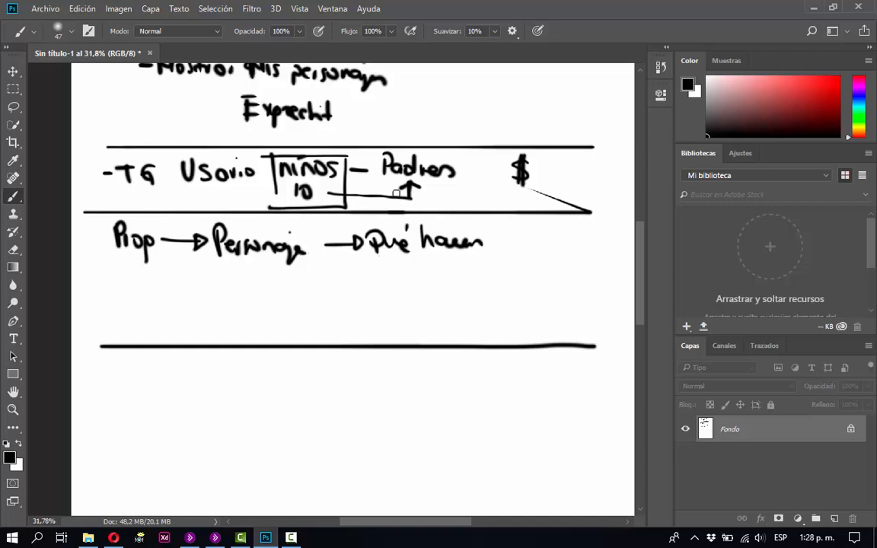
pyautogui.moveTo(373, 274)
pyautogui.mouseDown()
pyautogui.moveTo(377, 296)
pyautogui.moveTo(442, 281)
pyautogui.moveTo(411, 280)
pyautogui.moveTo(457, 286)
pyautogui.moveTo(487, 266)
pyautogui.moveTo(487, 276)
pyautogui.moveTo(523, 287)
pyautogui.moveTo(567, 280)
pyautogui.moveTo(557, 288)
pyautogui.mouseUp()
pyautogui.click(548, 269)
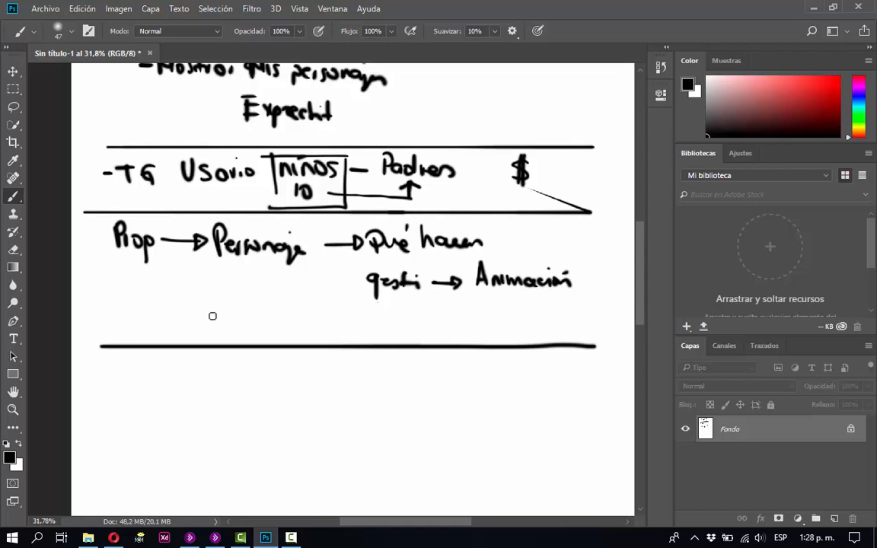
# Handwrite "Identidad" under "Personaje" with one arrow toward a "J" on its left and another to a "P" on its right.
pyautogui.moveTo(215, 293)
pyautogui.mouseDown()
pyautogui.moveTo(224, 326)
pyautogui.moveTo(237, 317)
pyautogui.moveTo(270, 322)
pyautogui.moveTo(277, 303)
pyautogui.moveTo(304, 297)
pyautogui.mouseUp()
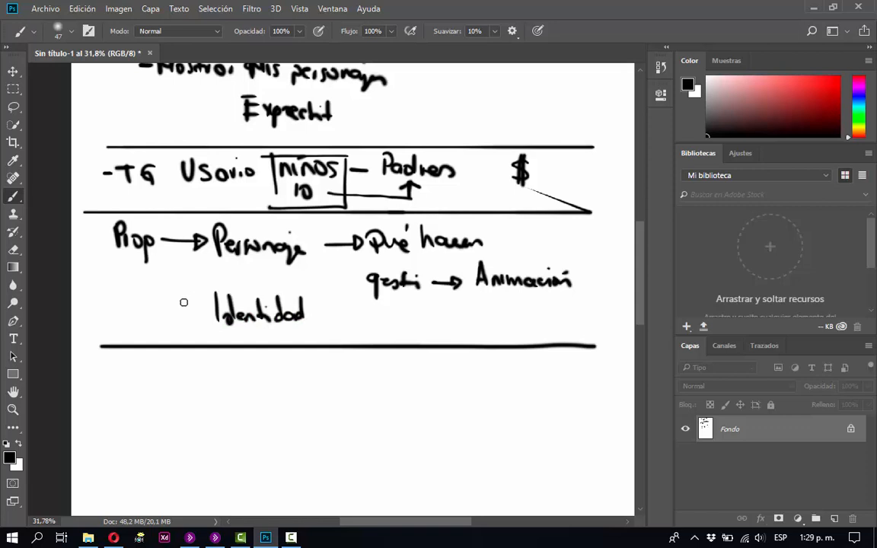
pyautogui.moveTo(200, 312)
pyautogui.mouseDown()
pyautogui.moveTo(162, 312)
pyautogui.moveTo(169, 318)
pyautogui.mouseUp()
pyautogui.moveTo(109, 294); pyautogui.dragTo(99, 317)
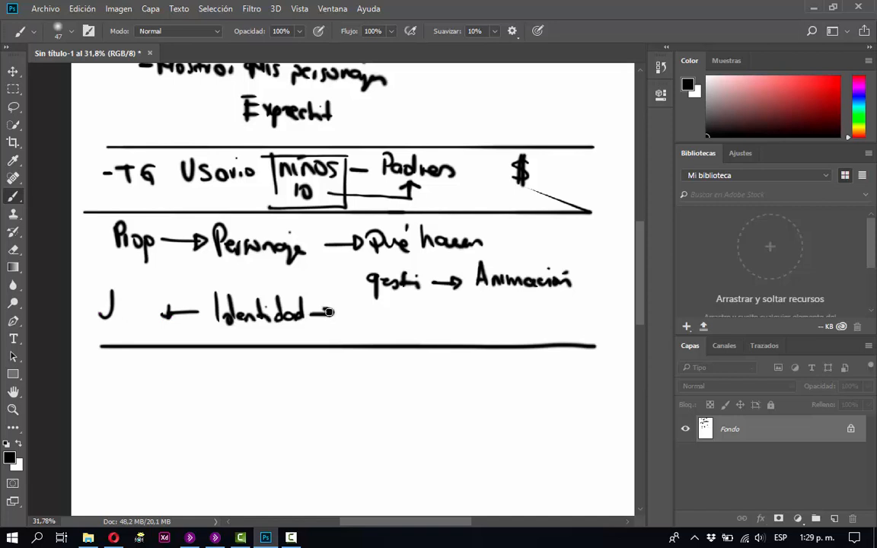
pyautogui.moveTo(309, 313); pyautogui.dragTo(336, 312)
pyautogui.moveTo(330, 306); pyautogui.dragTo(335, 318)
pyautogui.moveTo(341, 319)
pyautogui.mouseDown()
pyautogui.moveTo(342, 303)
pyautogui.moveTo(345, 314)
pyautogui.mouseUp()
# Handwrite "- 2" and "- 1" under "gesti", circle the two numbers and draw an arrow from them to "3 P".
pyautogui.moveTo(412, 306); pyautogui.dragTo(403, 305)
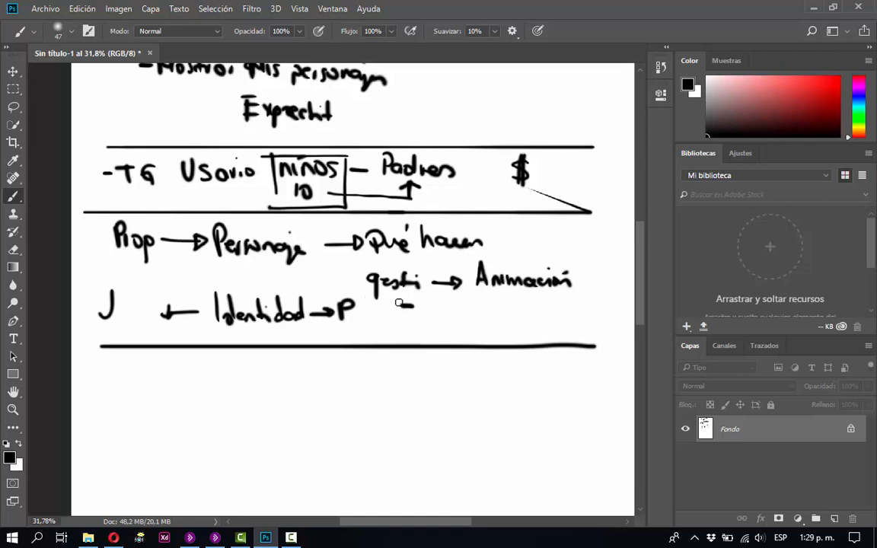
pyautogui.moveTo(423, 302); pyautogui.dragTo(437, 309)
pyautogui.moveTo(393, 332); pyautogui.dragTo(432, 339)
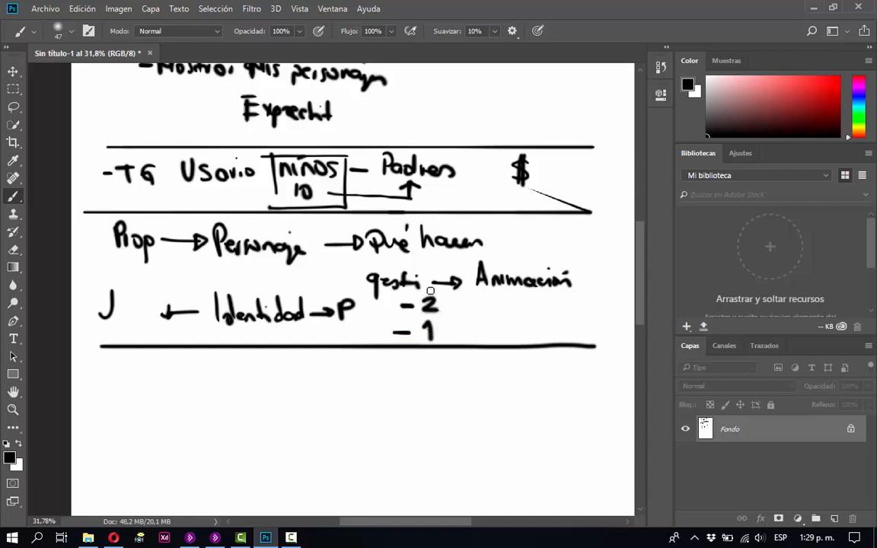
pyautogui.moveTo(430, 293)
pyautogui.mouseDown()
pyautogui.moveTo(458, 317)
pyautogui.moveTo(432, 338)
pyautogui.moveTo(408, 321)
pyautogui.moveTo(427, 296)
pyautogui.moveTo(483, 312)
pyautogui.moveTo(480, 323)
pyautogui.moveTo(517, 301)
pyautogui.moveTo(501, 323)
pyautogui.mouseUp()
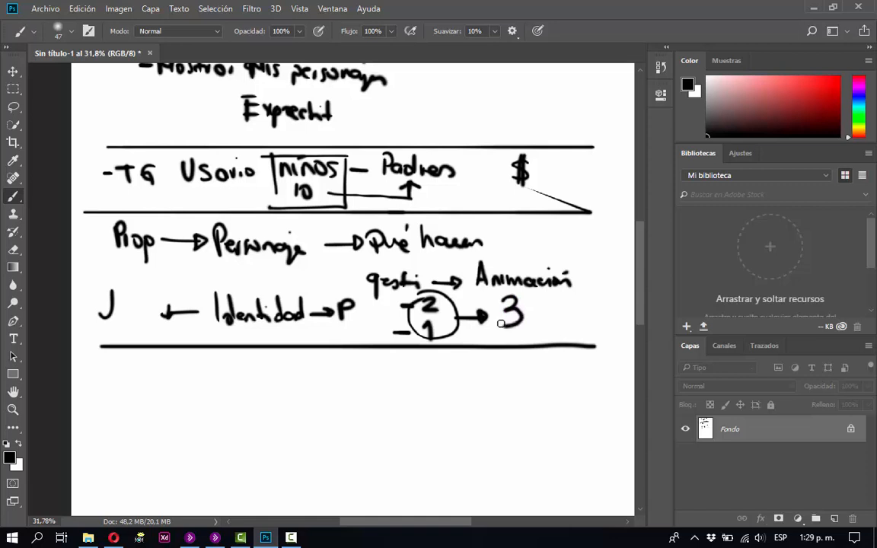
pyautogui.moveTo(538, 300)
pyautogui.mouseDown()
pyautogui.moveTo(551, 306)
pyautogui.moveTo(539, 312)
pyautogui.mouseUp()
# Below the Prop section's divider, draw a circled "3" with a horizontal line extending left toward the handwritten word "Menú".
pyautogui.scroll(-3, 640, 287)
pyautogui.scroll(2, 642, 285)
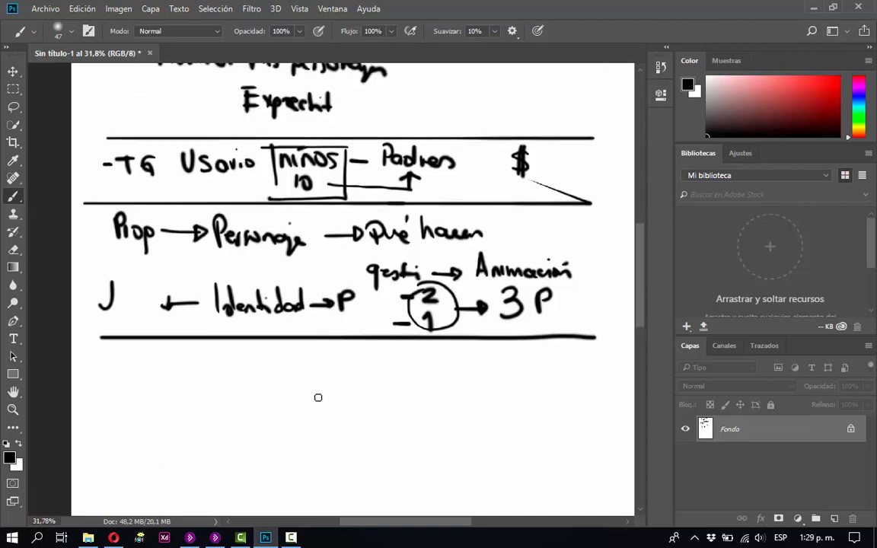
pyautogui.moveTo(318, 398)
pyautogui.mouseDown()
pyautogui.moveTo(372, 388)
pyautogui.moveTo(362, 434)
pyautogui.moveTo(313, 431)
pyautogui.moveTo(308, 398)
pyautogui.moveTo(333, 415)
pyautogui.mouseUp()
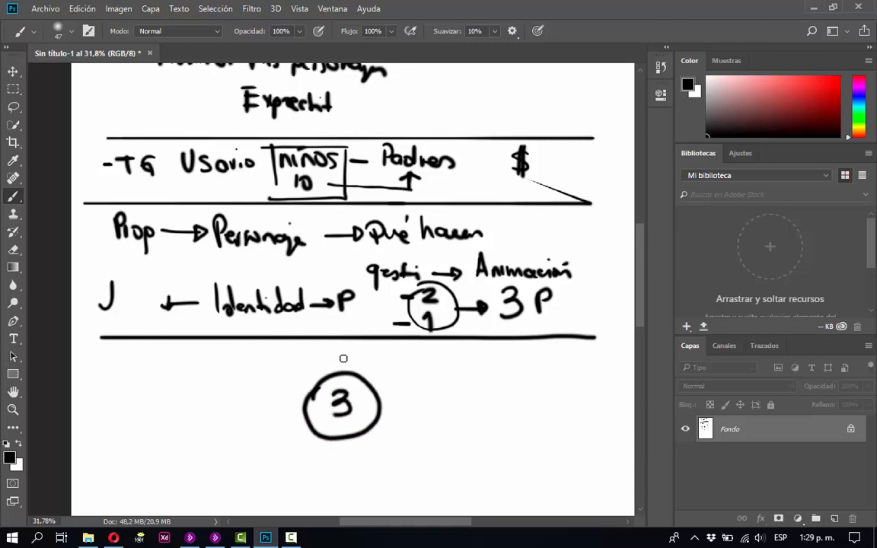
pyautogui.moveTo(308, 408); pyautogui.dragTo(255, 408)
pyautogui.moveTo(144, 406)
pyautogui.mouseDown()
pyautogui.moveTo(162, 379)
pyautogui.moveTo(173, 402)
pyautogui.moveTo(209, 384)
pyautogui.mouseUp()
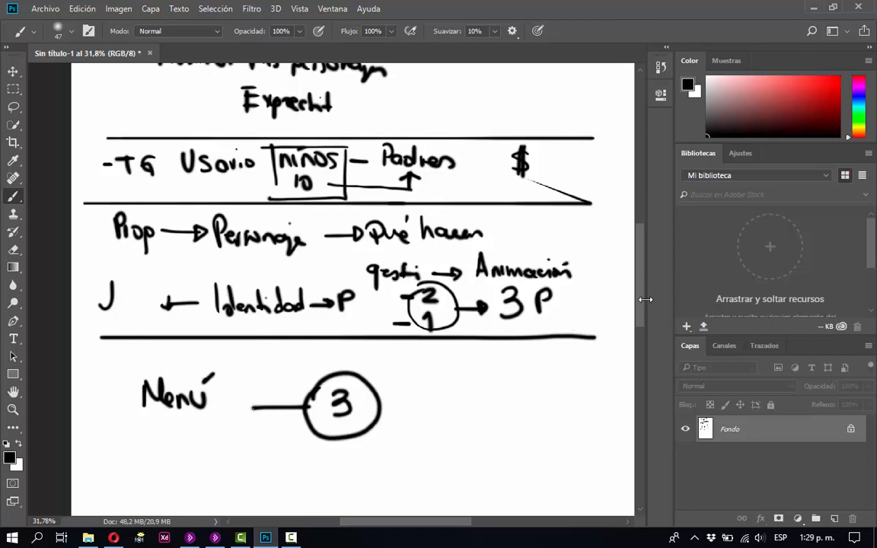
# Handwrite "Pant" above "Menú" and place a circled "1" in front of "Menú".
pyautogui.moveTo(640, 297); pyautogui.dragTo(645, 327)
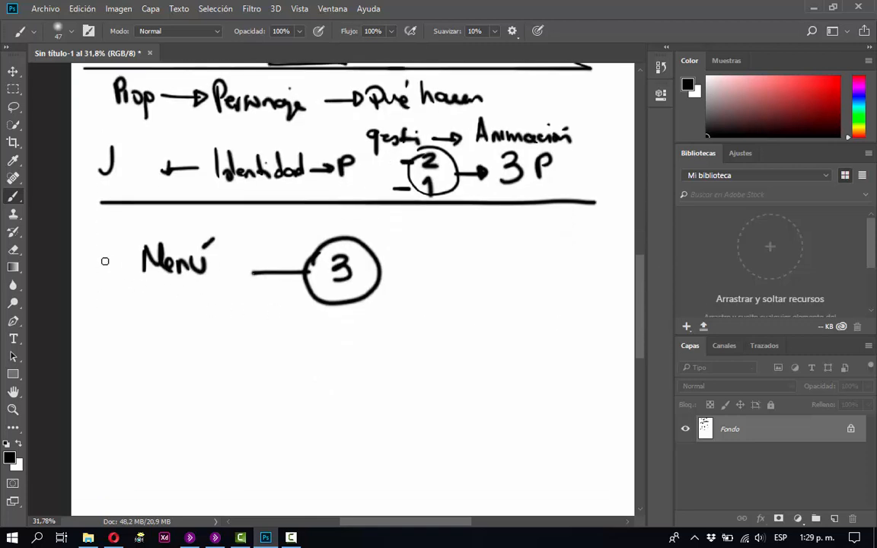
pyautogui.moveTo(141, 214)
pyautogui.mouseDown()
pyautogui.moveTo(141, 229)
pyautogui.moveTo(179, 225)
pyautogui.mouseUp()
pyautogui.moveTo(183, 213)
pyautogui.mouseDown()
pyautogui.moveTo(185, 226)
pyautogui.moveTo(190, 214)
pyautogui.mouseUp()
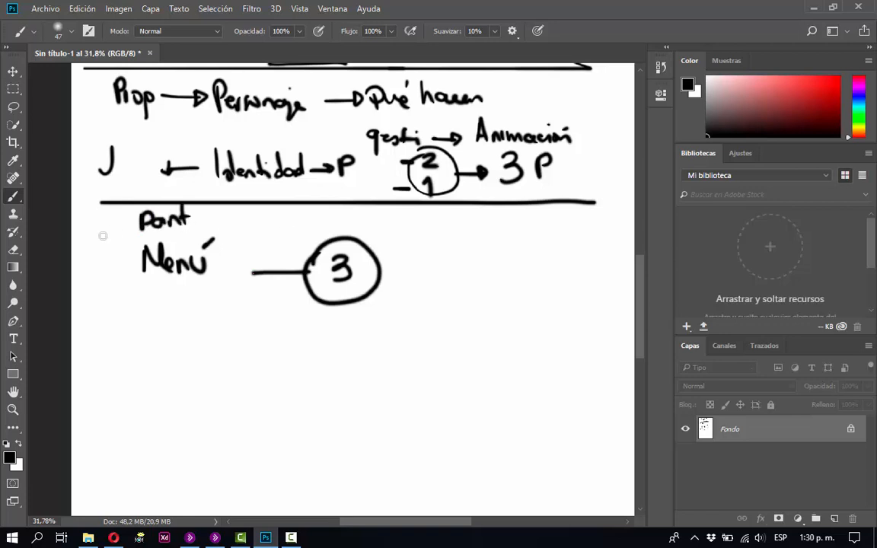
pyautogui.moveTo(102, 252)
pyautogui.mouseDown()
pyautogui.moveTo(108, 247)
pyautogui.moveTo(111, 271)
pyautogui.moveTo(131, 270)
pyautogui.moveTo(134, 257)
pyautogui.mouseUp()
# Add a circled "2" with "Descrip" below "Menú" and draw an arrow from it to the line of the circled 3.
pyautogui.moveTo(102, 314); pyautogui.dragTo(122, 333)
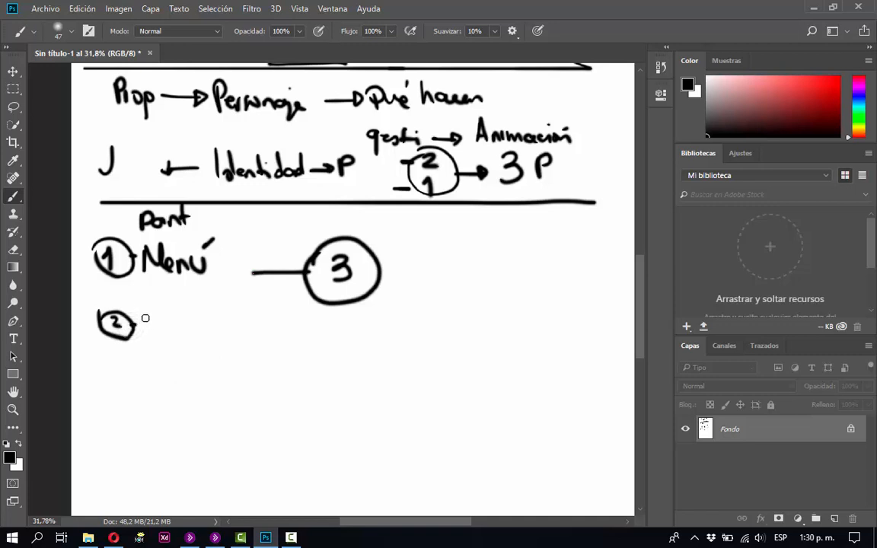
pyautogui.moveTo(143, 313)
pyautogui.mouseDown()
pyautogui.moveTo(141, 333)
pyautogui.moveTo(203, 319)
pyautogui.moveTo(208, 340)
pyautogui.mouseUp()
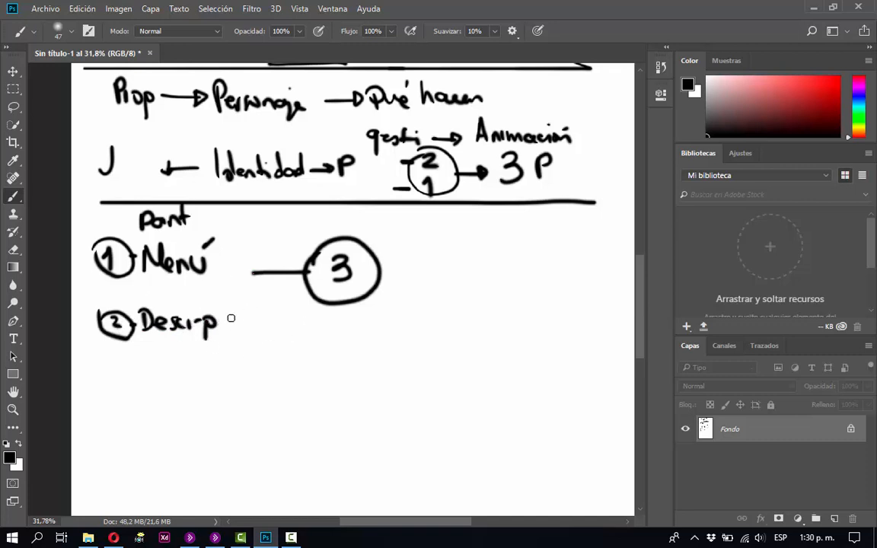
pyautogui.moveTo(225, 319)
pyautogui.mouseDown()
pyautogui.moveTo(254, 287)
pyautogui.moveTo(238, 291)
pyautogui.mouseUp()
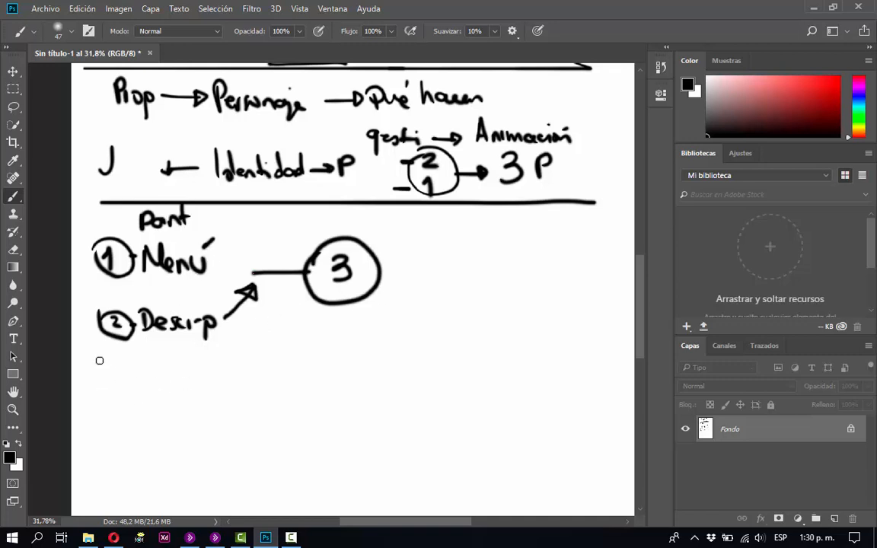
# Draw a bracket under the "Menú" and "Descrip" list with a short tick, and handwrite "Excluyente" beneath it.
pyautogui.moveTo(89, 358)
pyautogui.mouseDown()
pyautogui.moveTo(186, 358)
pyautogui.moveTo(260, 344)
pyautogui.mouseUp()
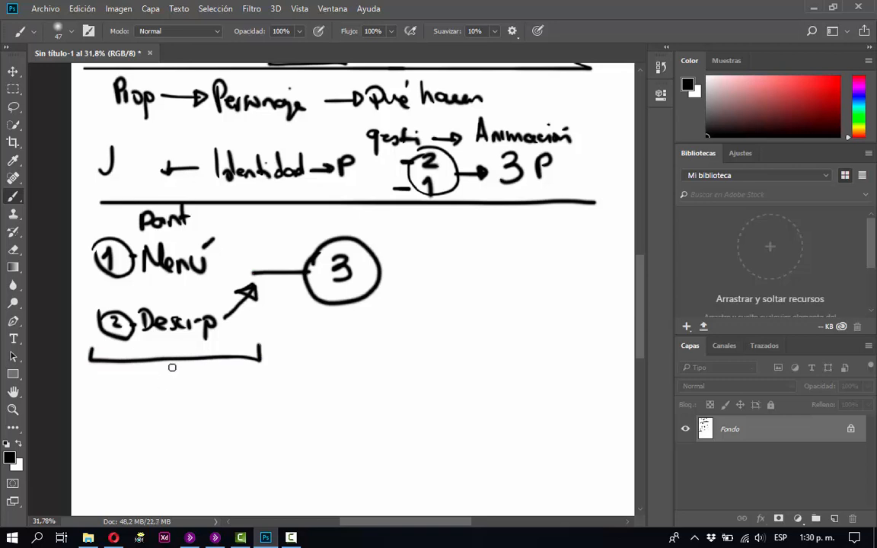
pyautogui.moveTo(171, 365); pyautogui.dragTo(171, 375)
pyautogui.moveTo(120, 389)
pyautogui.mouseDown()
pyautogui.moveTo(120, 410)
pyautogui.moveTo(131, 389)
pyautogui.moveTo(144, 407)
pyautogui.moveTo(217, 395)
pyautogui.moveTo(243, 411)
pyautogui.mouseUp()
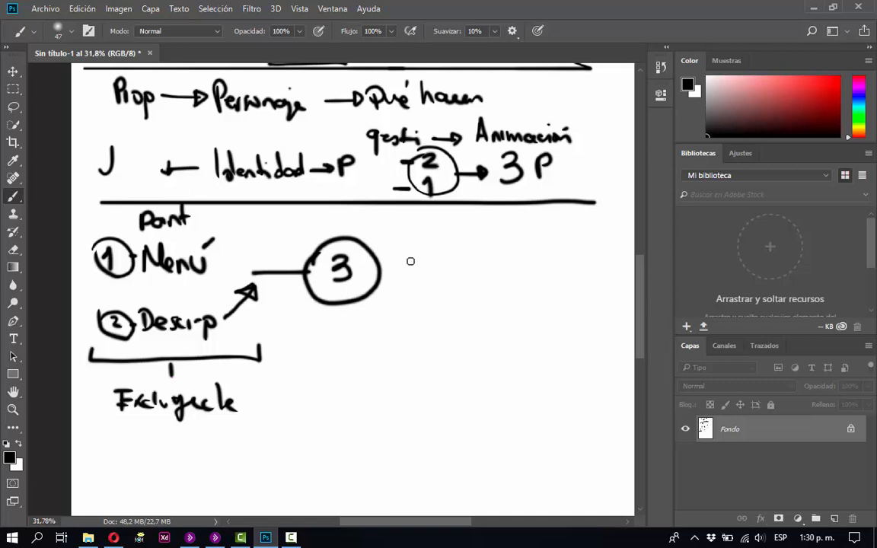
# Draw an arrow out of the right side of the circled 3, leading to a vertical stack of three small circles.
pyautogui.moveTo(380, 271)
pyautogui.mouseDown()
pyautogui.moveTo(425, 267)
pyautogui.moveTo(412, 276)
pyautogui.mouseUp()
pyautogui.moveTo(468, 220)
pyautogui.mouseDown()
pyautogui.moveTo(491, 229)
pyautogui.moveTo(469, 220)
pyautogui.mouseUp()
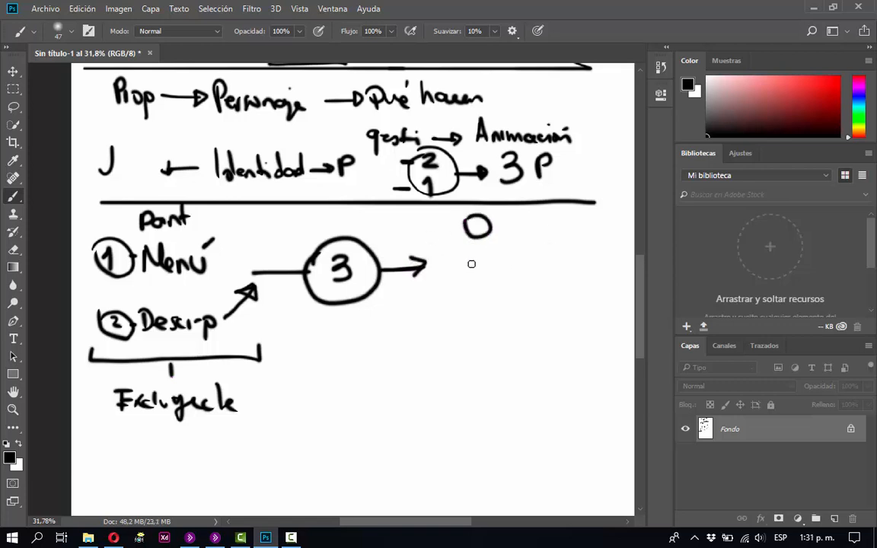
pyautogui.moveTo(472, 262)
pyautogui.mouseDown()
pyautogui.moveTo(493, 274)
pyautogui.moveTo(477, 315)
pyautogui.moveTo(470, 266)
pyautogui.mouseUp()
pyautogui.moveTo(478, 307); pyautogui.dragTo(470, 313)
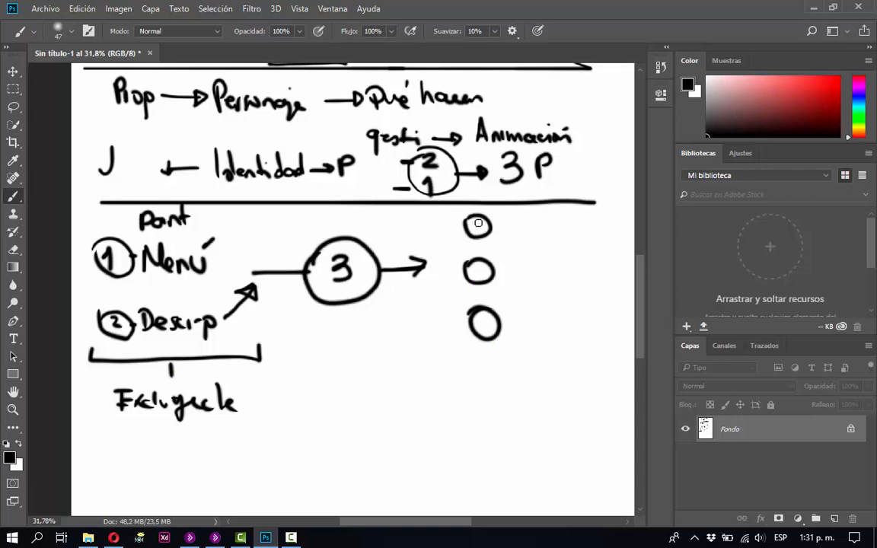
# Number the three stacked circles 1, 2 and 3 inside, and repeat each number beside its circle.
pyautogui.moveTo(477, 220); pyautogui.dragTo(478, 231)
pyautogui.moveTo(474, 267); pyautogui.dragTo(484, 279)
pyautogui.moveTo(478, 315)
pyautogui.mouseDown()
pyautogui.moveTo(488, 323)
pyautogui.moveTo(479, 333)
pyautogui.mouseUp()
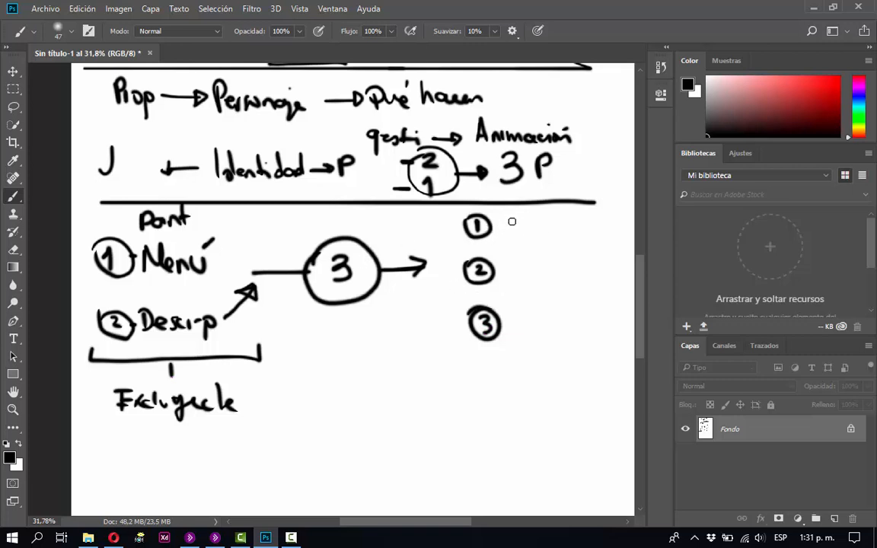
pyautogui.moveTo(514, 218); pyautogui.dragTo(515, 232)
pyautogui.moveTo(511, 268)
pyautogui.mouseDown()
pyautogui.moveTo(512, 278)
pyautogui.moveTo(527, 280)
pyautogui.mouseUp()
pyautogui.moveTo(514, 318); pyautogui.dragTo(514, 336)
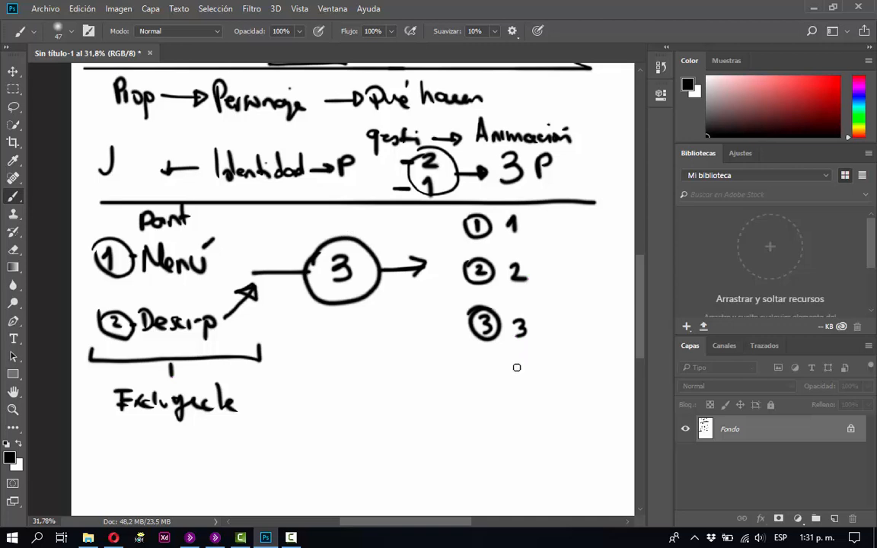
# Connect the circled 1, 2 and 3 to one another with arrows and curved lines on both sides of the stack.
pyautogui.moveTo(517, 383)
pyautogui.mouseDown()
pyautogui.moveTo(510, 301)
pyautogui.moveTo(518, 290)
pyautogui.mouseUp()
pyautogui.moveTo(513, 326)
pyautogui.mouseDown()
pyautogui.moveTo(435, 388)
pyautogui.moveTo(309, 400)
pyautogui.moveTo(360, 420)
pyautogui.mouseUp()
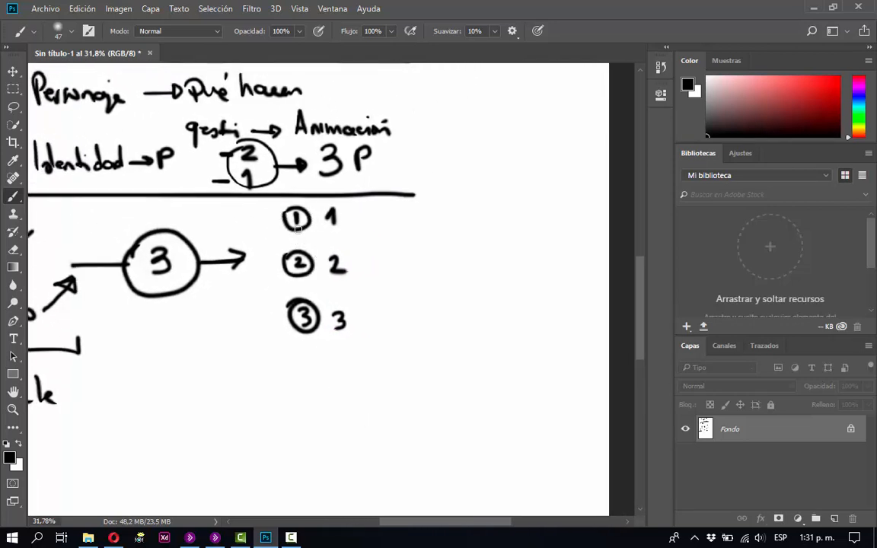
pyautogui.moveTo(297, 229); pyautogui.dragTo(297, 249)
pyautogui.moveTo(285, 228)
pyautogui.mouseDown()
pyautogui.moveTo(272, 263)
pyautogui.moveTo(280, 284)
pyautogui.moveTo(298, 292)
pyautogui.mouseUp()
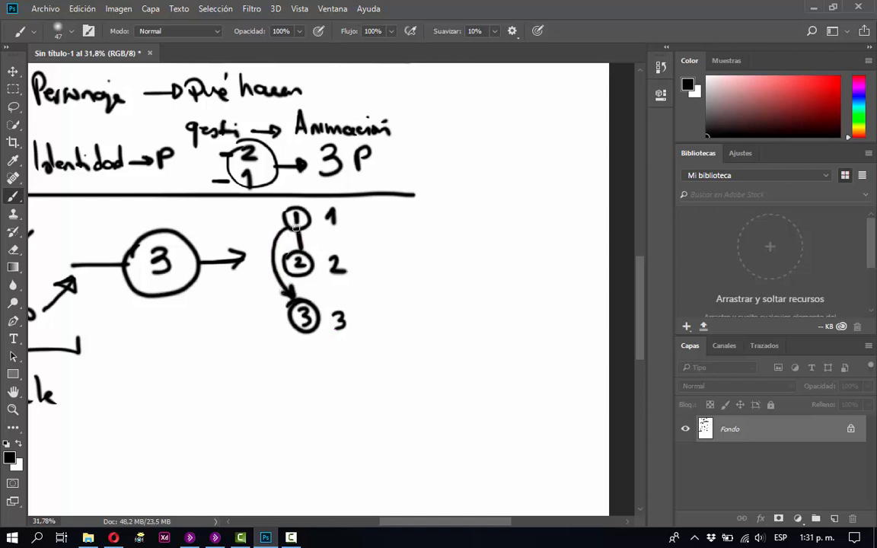
pyautogui.moveTo(304, 243); pyautogui.dragTo(290, 245)
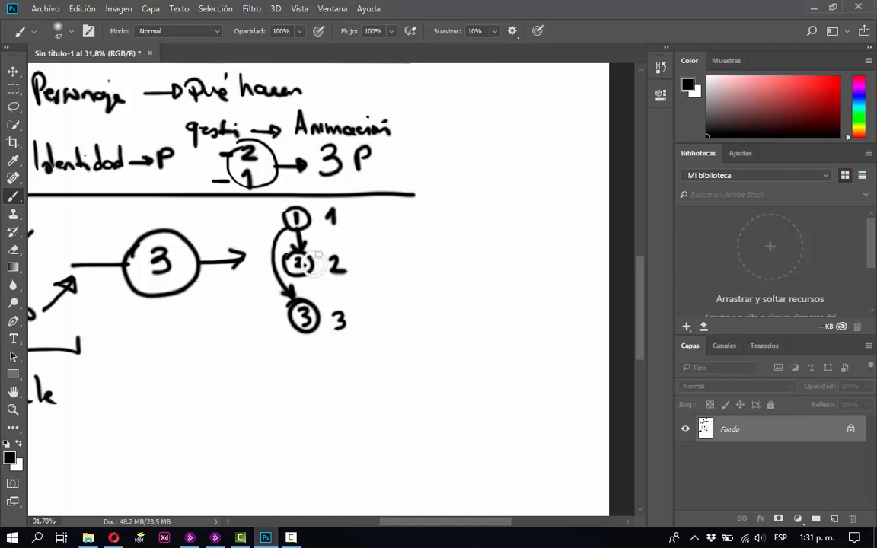
pyautogui.moveTo(315, 264); pyautogui.dragTo(306, 226)
pyautogui.moveTo(311, 262)
pyautogui.mouseDown()
pyautogui.moveTo(326, 300)
pyautogui.moveTo(317, 314)
pyautogui.moveTo(253, 288)
pyautogui.moveTo(283, 262)
pyautogui.mouseUp()
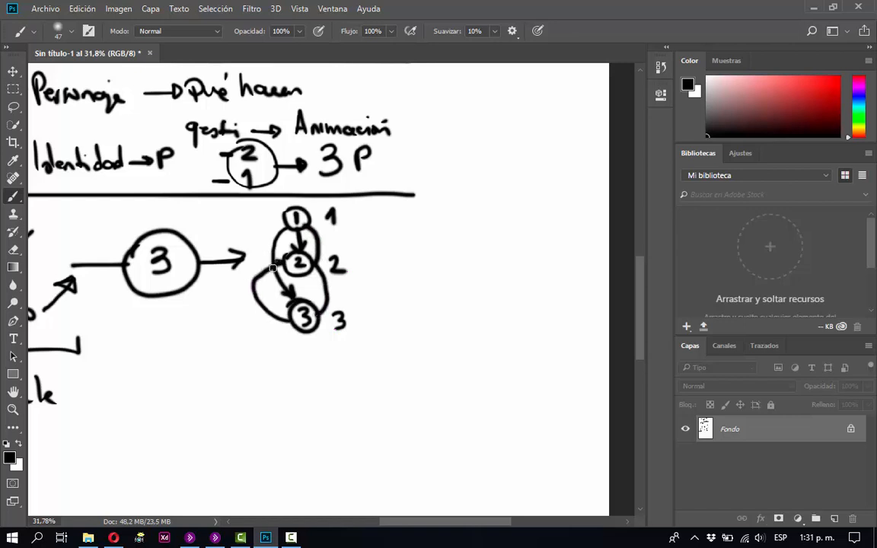
pyautogui.moveTo(290, 319)
pyautogui.mouseDown()
pyautogui.moveTo(250, 295)
pyautogui.moveTo(247, 274)
pyautogui.moveTo(281, 216)
pyautogui.mouseUp()
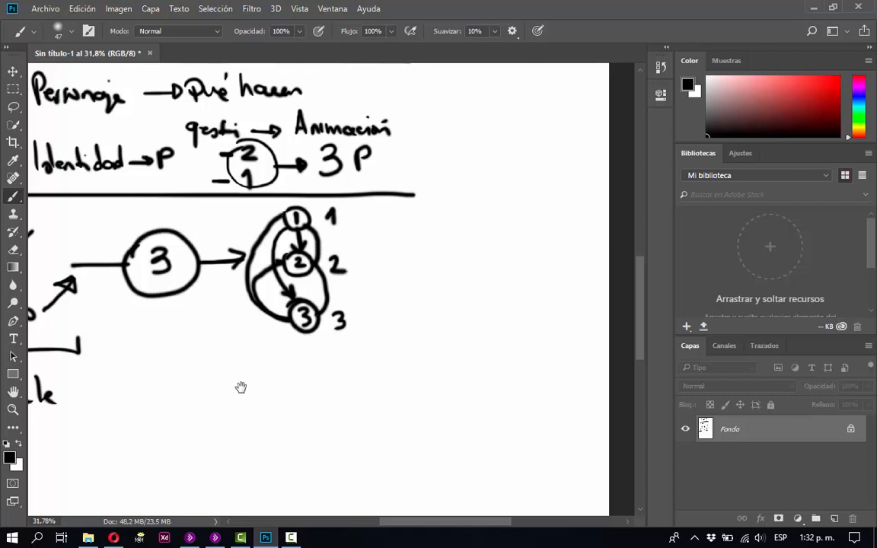
# Draw three stacked circles in the blank area below "Excluyente" and an arrow from the first circle down to the second.
pyautogui.moveTo(241, 386); pyautogui.dragTo(456, 219)
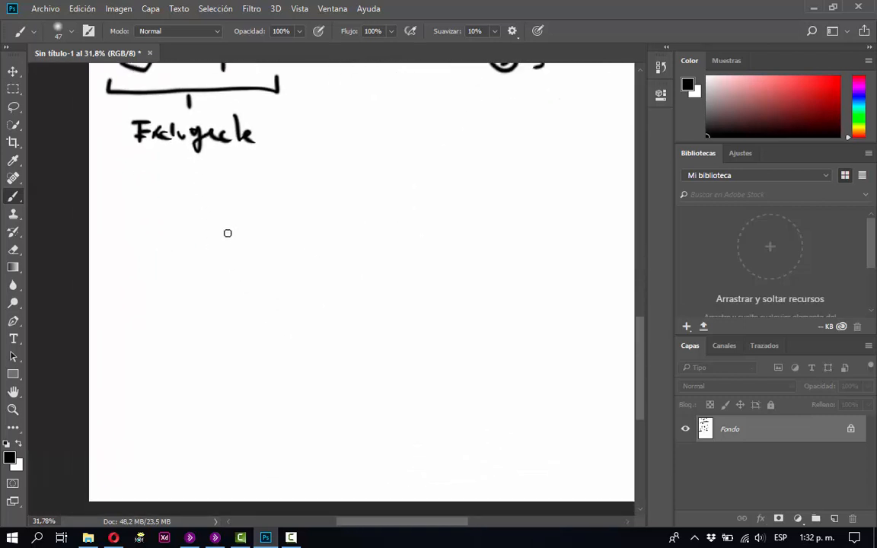
pyautogui.moveTo(227, 232); pyautogui.dragTo(225, 233)
pyautogui.moveTo(210, 317)
pyautogui.mouseDown()
pyautogui.moveTo(209, 330)
pyautogui.moveTo(210, 312)
pyautogui.mouseUp()
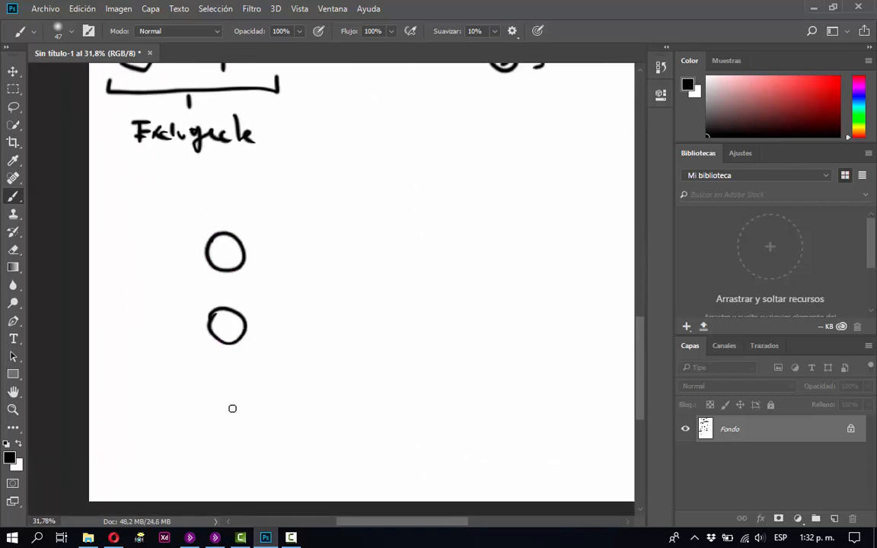
pyautogui.moveTo(214, 390)
pyautogui.mouseDown()
pyautogui.moveTo(210, 401)
pyautogui.moveTo(213, 388)
pyautogui.mouseUp()
pyautogui.moveTo(225, 270)
pyautogui.mouseDown()
pyautogui.moveTo(230, 308)
pyautogui.moveTo(235, 298)
pyautogui.moveTo(221, 300)
pyautogui.mouseUp()
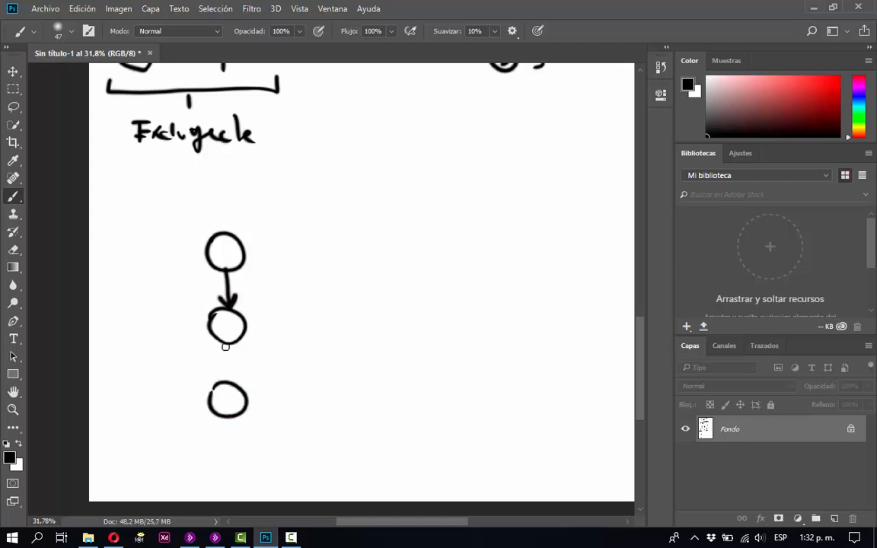
# Draw an arrow from the second stacked circle down to the third, and number the three circles 1, 2 and 3.
pyautogui.moveTo(226, 346)
pyautogui.mouseDown()
pyautogui.moveTo(226, 379)
pyautogui.moveTo(235, 370)
pyautogui.mouseUp()
pyautogui.moveTo(236, 370); pyautogui.dragTo(221, 371)
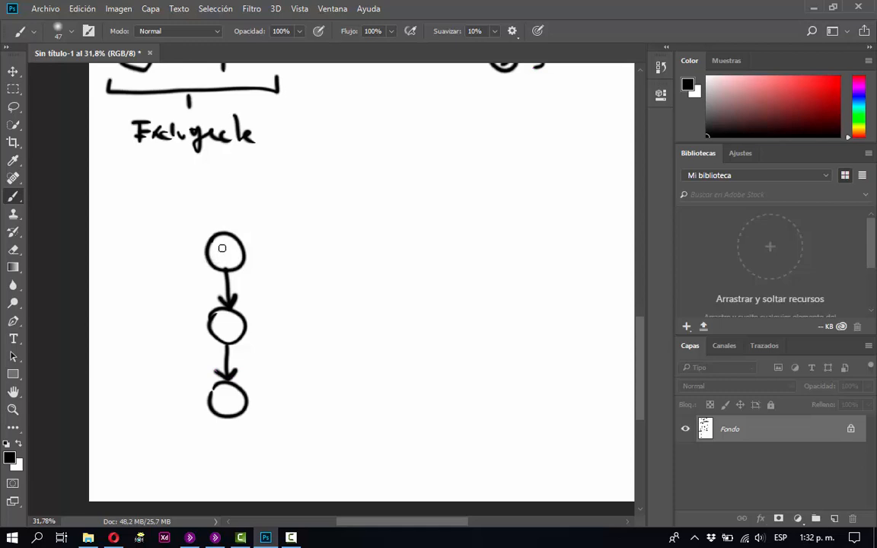
pyautogui.moveTo(221, 248); pyautogui.dragTo(221, 265)
pyautogui.moveTo(219, 319)
pyautogui.mouseDown()
pyautogui.moveTo(221, 329)
pyautogui.moveTo(233, 328)
pyautogui.mouseUp()
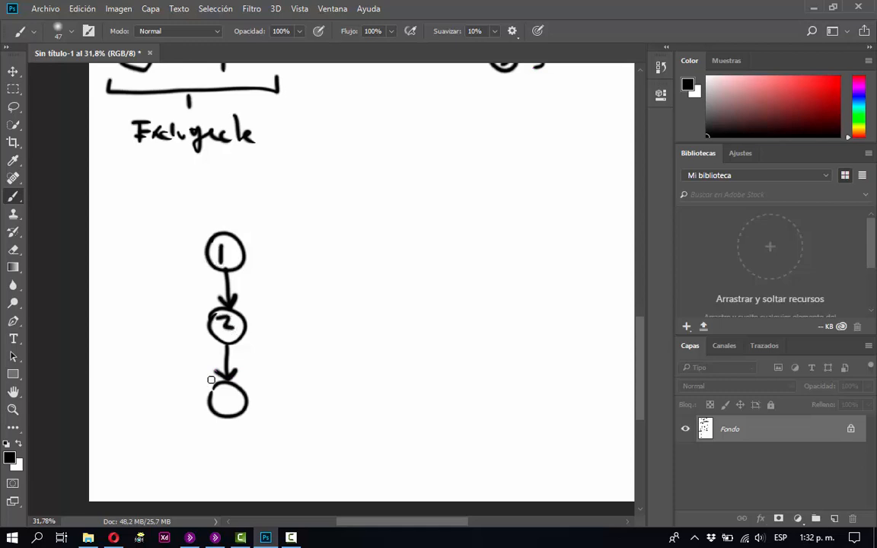
pyautogui.moveTo(218, 392)
pyautogui.mouseDown()
pyautogui.moveTo(231, 402)
pyautogui.moveTo(222, 413)
pyautogui.mouseUp()
# Add arrowheads for two-way links between neighbouring circles, and draw curved arrows linking circles 1 and 3 on both sides.
pyautogui.moveTo(222, 268); pyautogui.dragTo(212, 287)
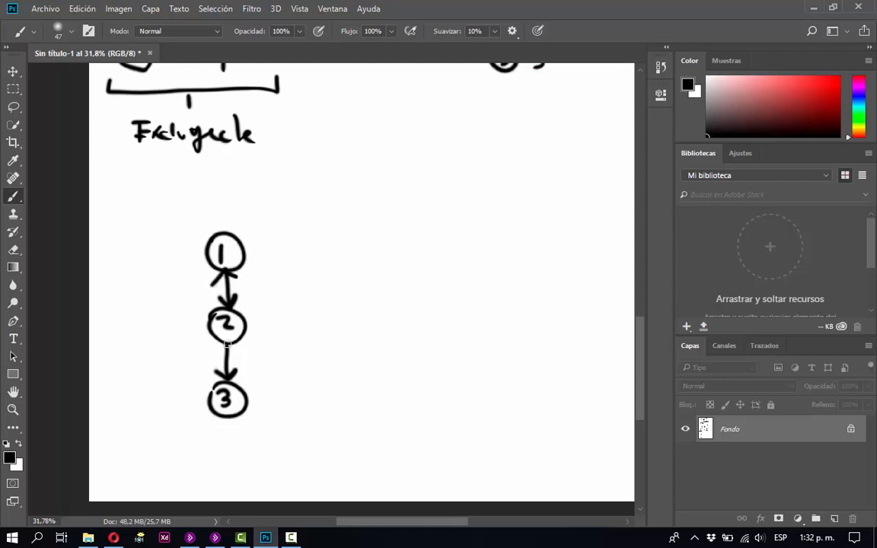
pyautogui.moveTo(227, 345); pyautogui.dragTo(241, 359)
pyautogui.moveTo(203, 388)
pyautogui.mouseDown()
pyautogui.moveTo(173, 325)
pyautogui.moveTo(175, 299)
pyautogui.moveTo(206, 255)
pyautogui.moveTo(198, 252)
pyautogui.moveTo(273, 287)
pyautogui.moveTo(280, 328)
pyautogui.moveTo(268, 369)
pyautogui.moveTo(246, 392)
pyautogui.moveTo(243, 371)
pyautogui.moveTo(259, 393)
pyautogui.mouseUp()
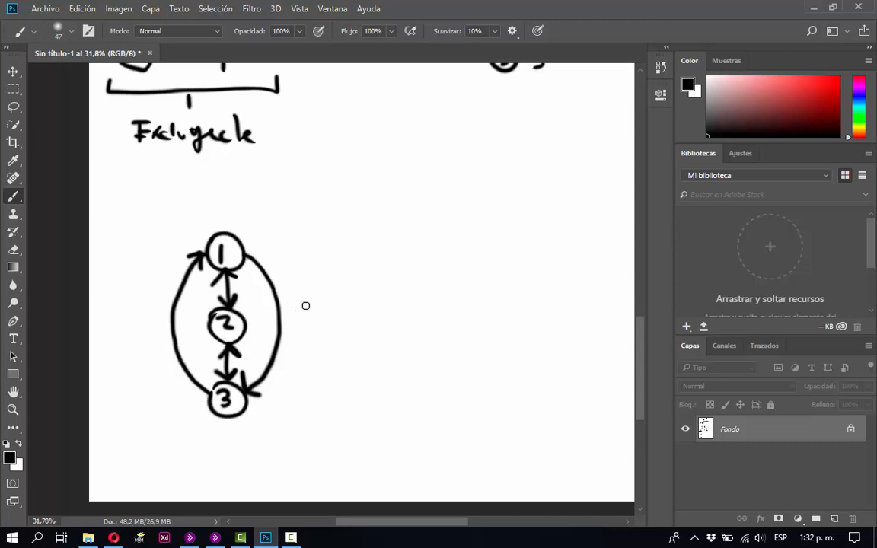
# Draw a bracket spanning the three numbered circles and connect it to a larger circle containing the letter C.
pyautogui.moveTo(373, 325)
pyautogui.mouseDown()
pyautogui.moveTo(384, 335)
pyautogui.moveTo(301, 335)
pyautogui.moveTo(233, 431)
pyautogui.moveTo(345, 391)
pyautogui.moveTo(383, 278)
pyautogui.moveTo(343, 222)
pyautogui.mouseUp()
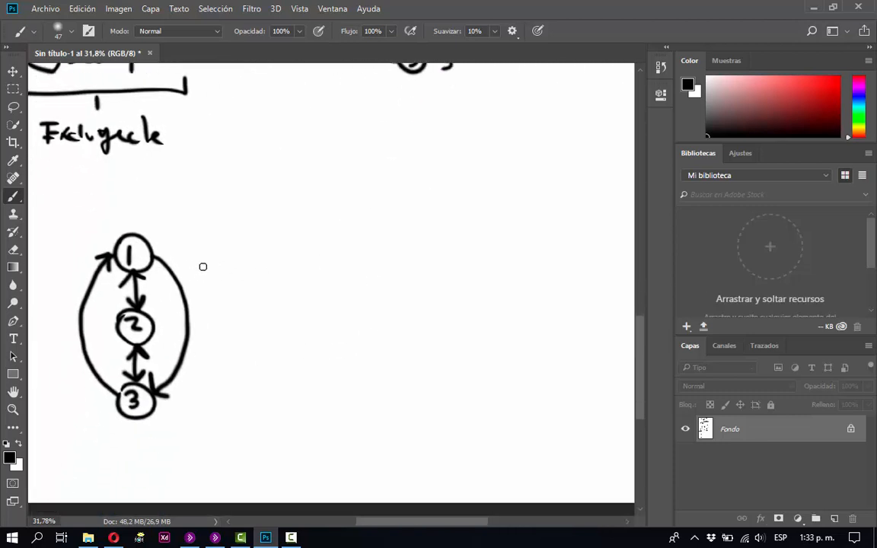
pyautogui.moveTo(201, 259); pyautogui.dragTo(230, 259)
pyautogui.moveTo(204, 325); pyautogui.dragTo(229, 326)
pyautogui.moveTo(189, 407); pyautogui.dragTo(227, 407)
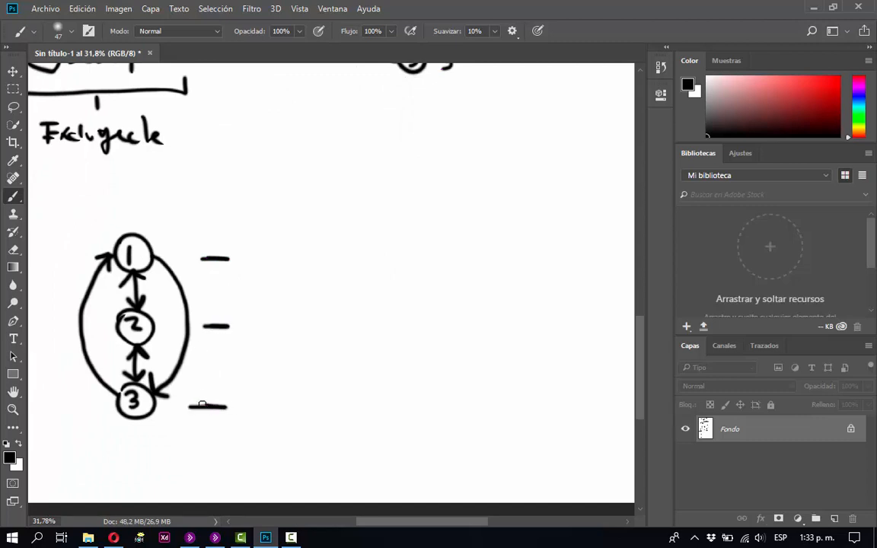
pyautogui.keyDown('shift'); pyautogui.click(226, 259); pyautogui.keyUp('shift')
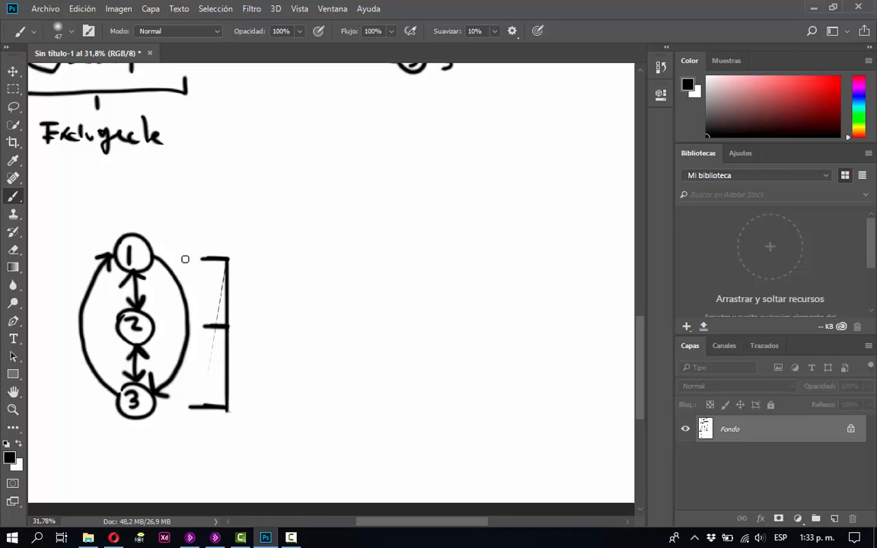
pyautogui.moveTo(219, 326); pyautogui.dragTo(249, 323)
pyautogui.moveTo(248, 316)
pyautogui.mouseDown()
pyautogui.moveTo(284, 290)
pyautogui.moveTo(298, 342)
pyautogui.moveTo(265, 337)
pyautogui.moveTo(254, 312)
pyautogui.moveTo(286, 328)
pyautogui.mouseUp()
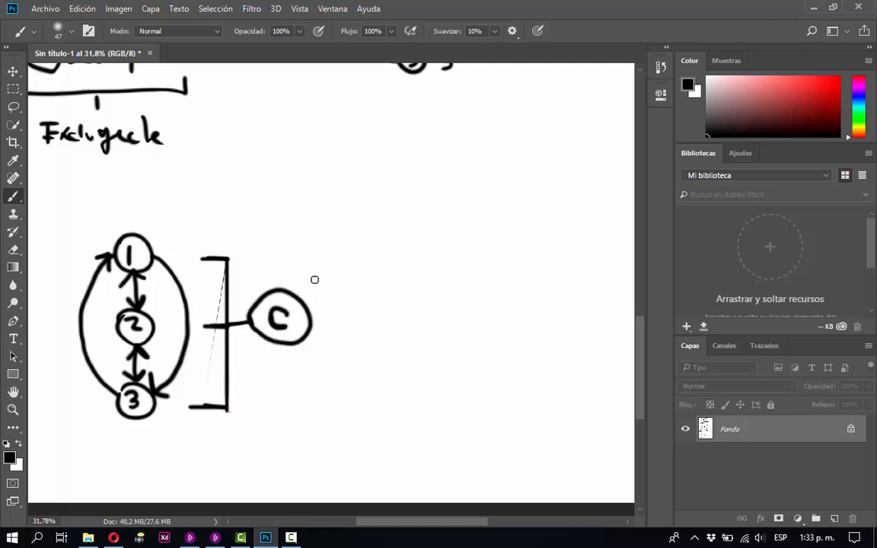
# Draw a small circled X at the upper right of the circled C, and sketch a box around both.
pyautogui.moveTo(314, 279)
pyautogui.mouseDown()
pyautogui.moveTo(340, 281)
pyautogui.moveTo(316, 297)
pyautogui.moveTo(314, 280)
pyautogui.moveTo(333, 294)
pyautogui.moveTo(322, 295)
pyautogui.mouseUp()
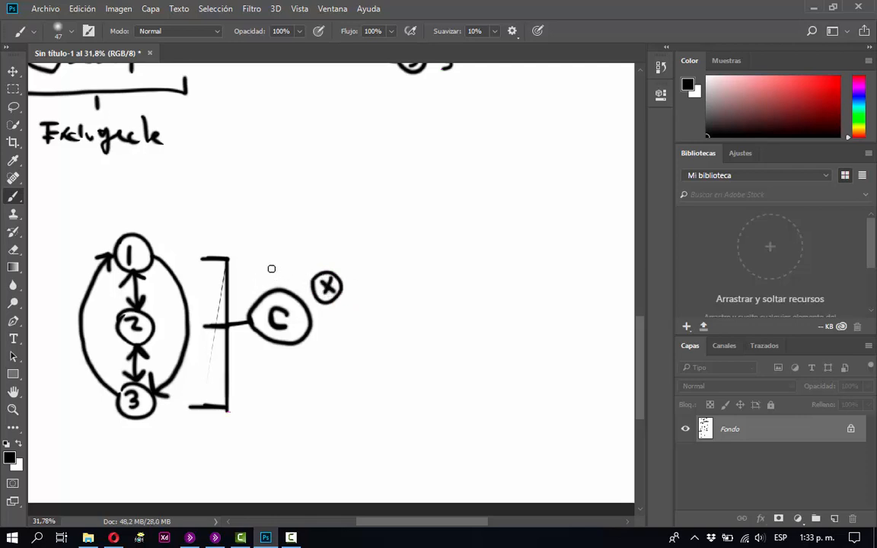
pyautogui.moveTo(246, 259)
pyautogui.mouseDown()
pyautogui.moveTo(246, 272)
pyautogui.moveTo(294, 251)
pyautogui.moveTo(360, 252)
pyautogui.moveTo(379, 346)
pyautogui.mouseUp()
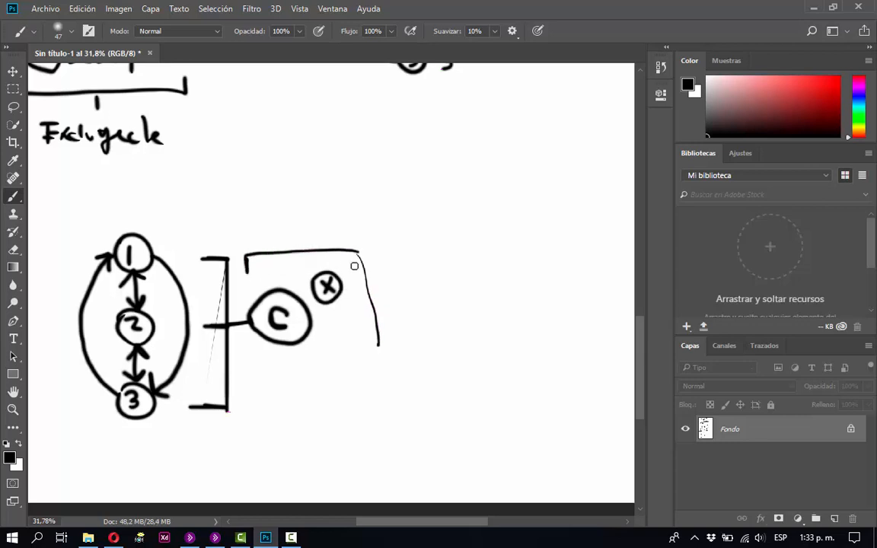
pyautogui.moveTo(354, 265); pyautogui.dragTo(370, 354)
pyautogui.moveTo(364, 310)
pyautogui.mouseDown()
pyautogui.moveTo(369, 358)
pyautogui.moveTo(258, 363)
pyautogui.moveTo(257, 370)
pyautogui.mouseUp()
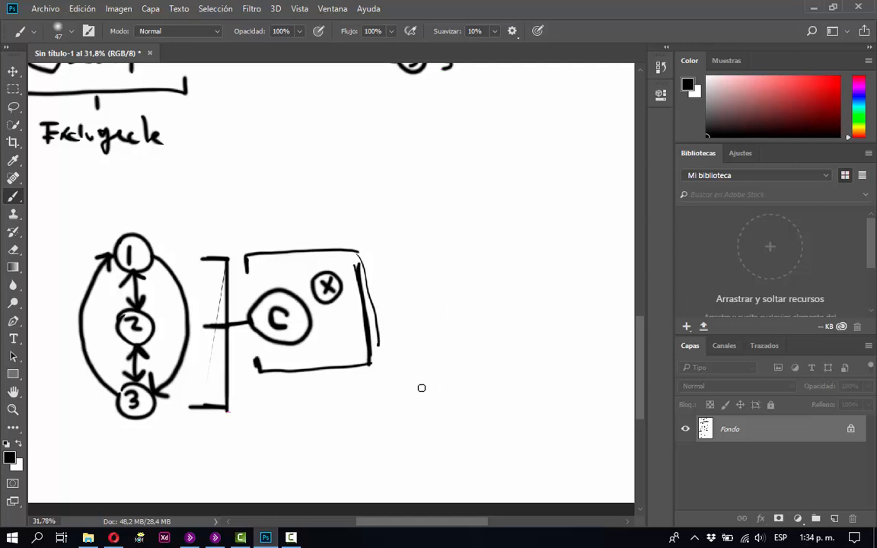
# Sketch a tall rectangular device outline in the blank area beside the boxed C and X.
pyautogui.press('space')
pyautogui.moveTo(501, 392)
pyautogui.mouseDown()
pyautogui.moveTo(289, 413)
pyautogui.moveTo(278, 345)
pyautogui.mouseUp()
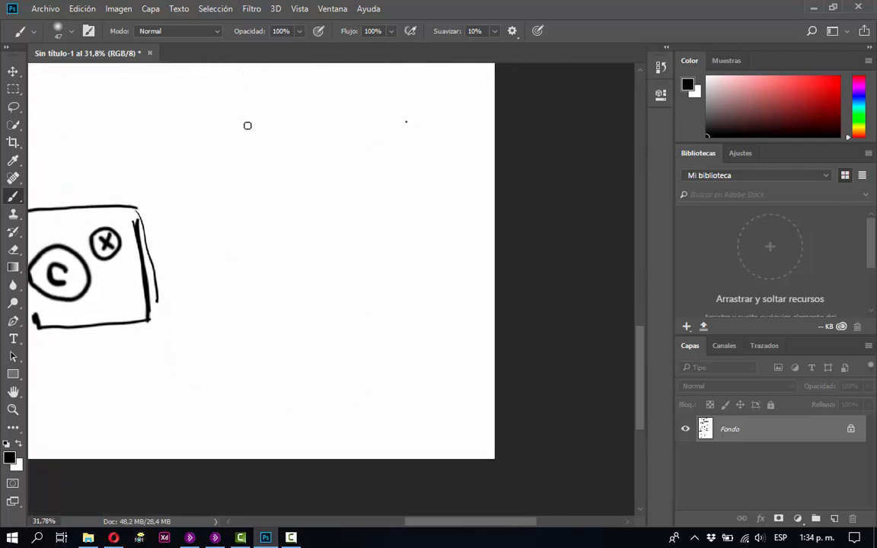
pyautogui.moveTo(239, 126)
pyautogui.mouseDown()
pyautogui.moveTo(318, 120)
pyautogui.moveTo(438, 337)
pyautogui.mouseUp()
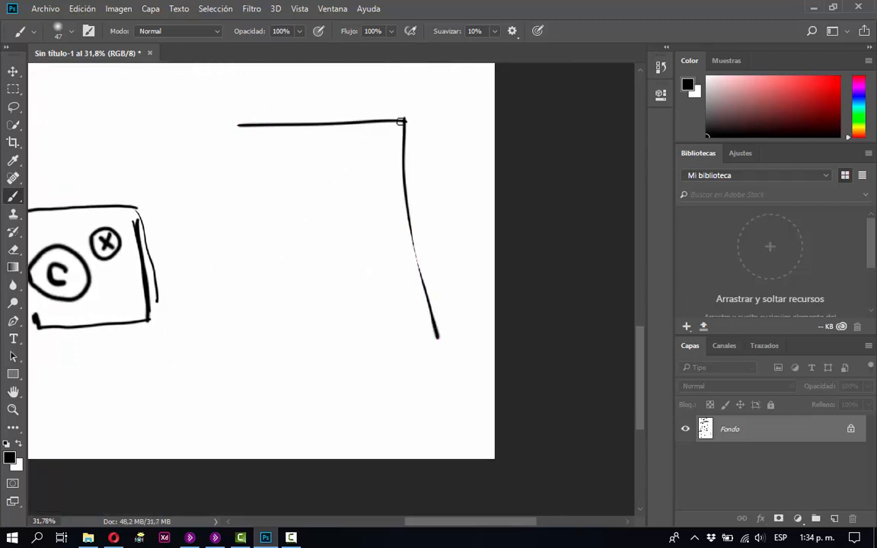
pyautogui.moveTo(403, 120); pyautogui.dragTo(415, 278)
pyautogui.moveTo(239, 123); pyautogui.dragTo(245, 401)
pyautogui.moveTo(426, 349)
pyautogui.mouseDown()
pyautogui.moveTo(426, 392)
pyautogui.moveTo(245, 403)
pyautogui.mouseUp()
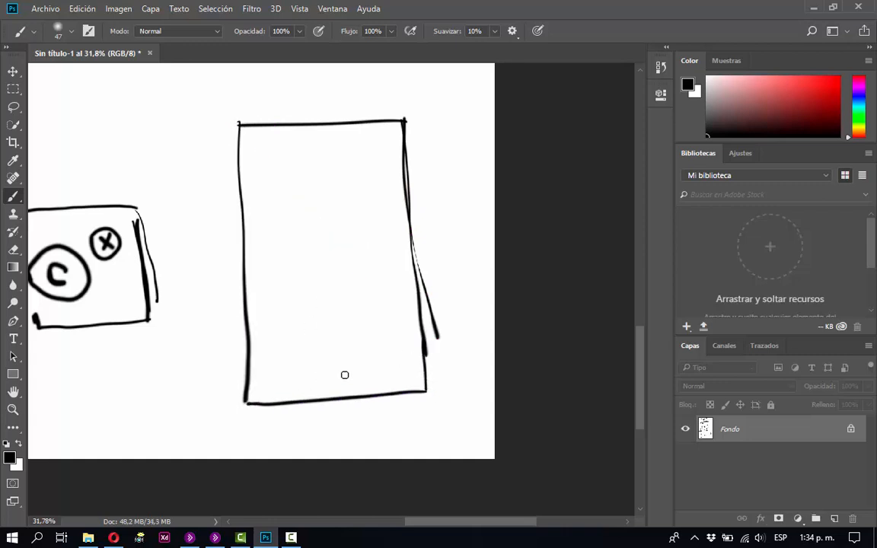
# Add a round home button at the base of the device outline and draw the screen frame inside it.
pyautogui.moveTo(335, 369)
pyautogui.mouseDown()
pyautogui.moveTo(323, 374)
pyautogui.moveTo(332, 370)
pyautogui.mouseUp()
pyautogui.moveTo(418, 357); pyautogui.dragTo(267, 355)
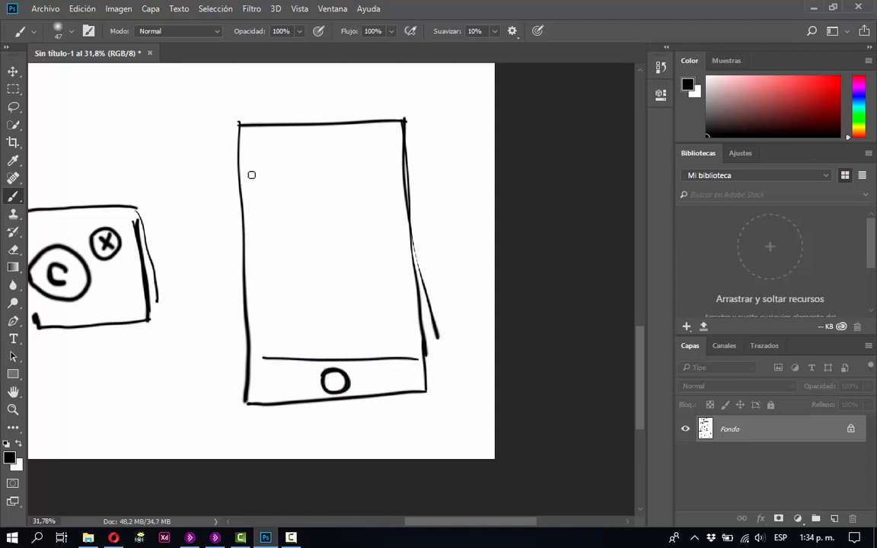
pyautogui.moveTo(247, 142); pyautogui.dragTo(257, 352)
pyautogui.moveTo(248, 140)
pyautogui.mouseDown()
pyautogui.moveTo(388, 134)
pyautogui.moveTo(405, 346)
pyautogui.mouseUp()
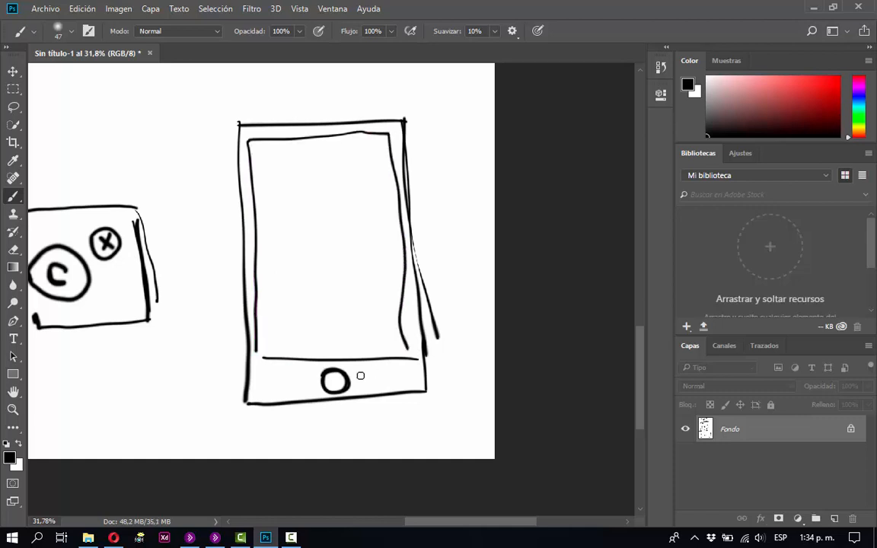
# Write "Home" below the device's round button and draw an arrow pointing to that button.
pyautogui.moveTo(314, 405)
pyautogui.mouseDown()
pyautogui.moveTo(314, 423)
pyautogui.moveTo(327, 423)
pyautogui.mouseUp()
pyautogui.moveTo(312, 414); pyautogui.dragTo(375, 420)
pyautogui.moveTo(300, 373)
pyautogui.mouseDown()
pyautogui.moveTo(308, 377)
pyautogui.moveTo(217, 395)
pyautogui.mouseUp()
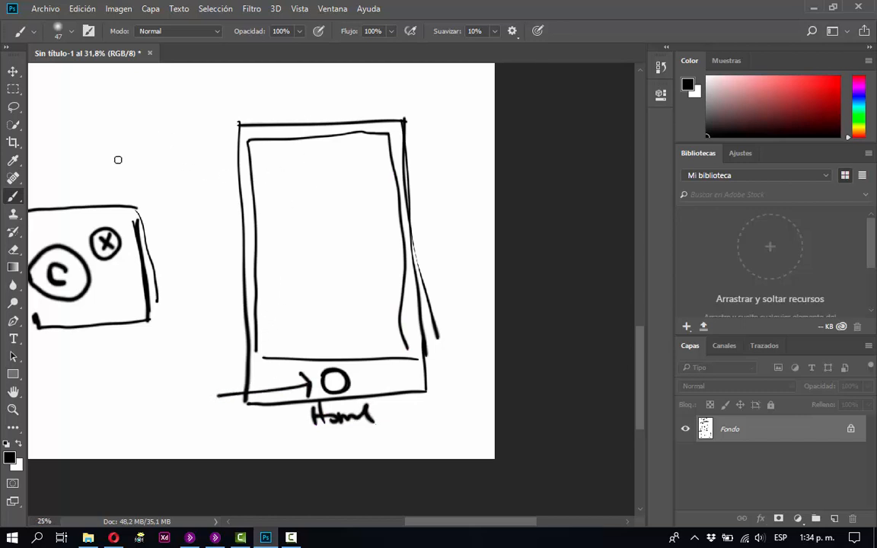
# Handwrite "P. App" in the blank area beside the App list at the top of the notes.
pyautogui.hotkey('ctrl', '-')
pyautogui.hotkey('ctrl', '-')
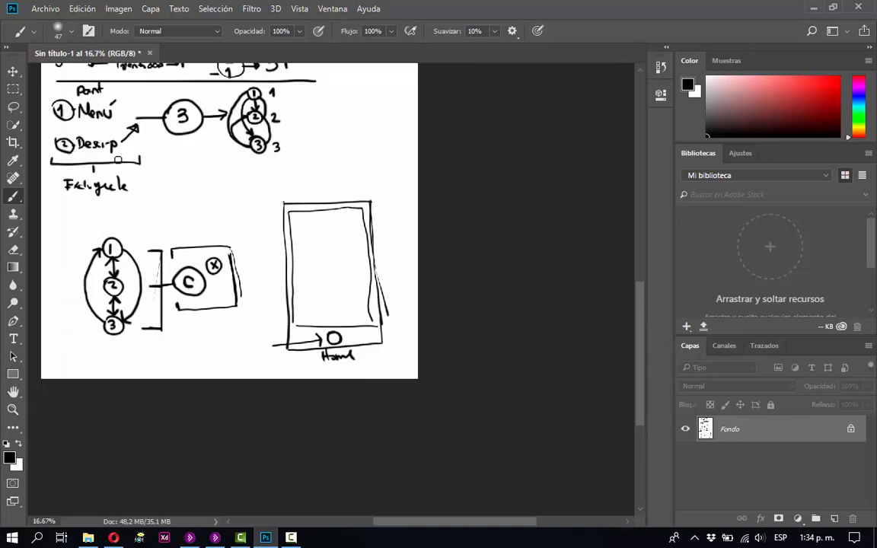
pyautogui.moveTo(118, 144); pyautogui.dragTo(156, 322)
pyautogui.moveTo(181, 224)
pyautogui.mouseDown()
pyautogui.moveTo(215, 345)
pyautogui.moveTo(226, 354)
pyautogui.mouseUp()
pyautogui.moveTo(234, 298); pyautogui.dragTo(221, 277)
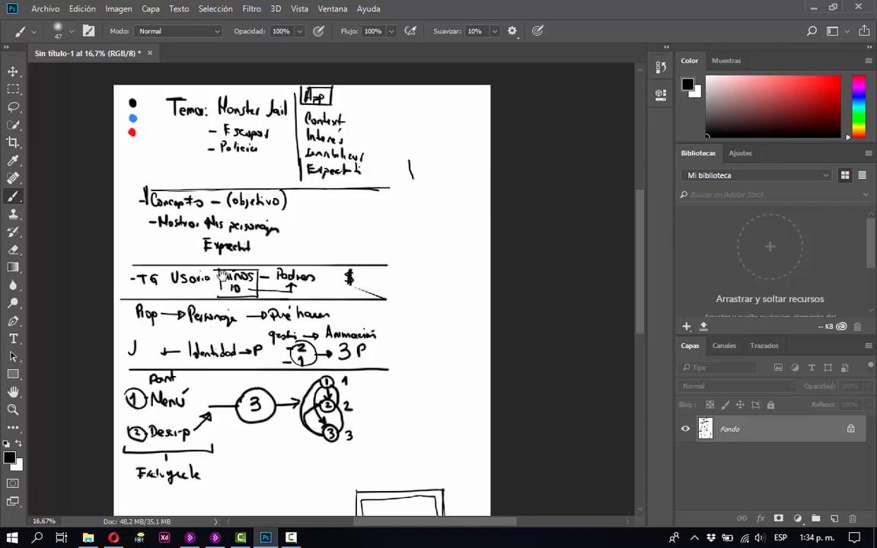
pyautogui.moveTo(218, 270); pyautogui.dragTo(218, 294)
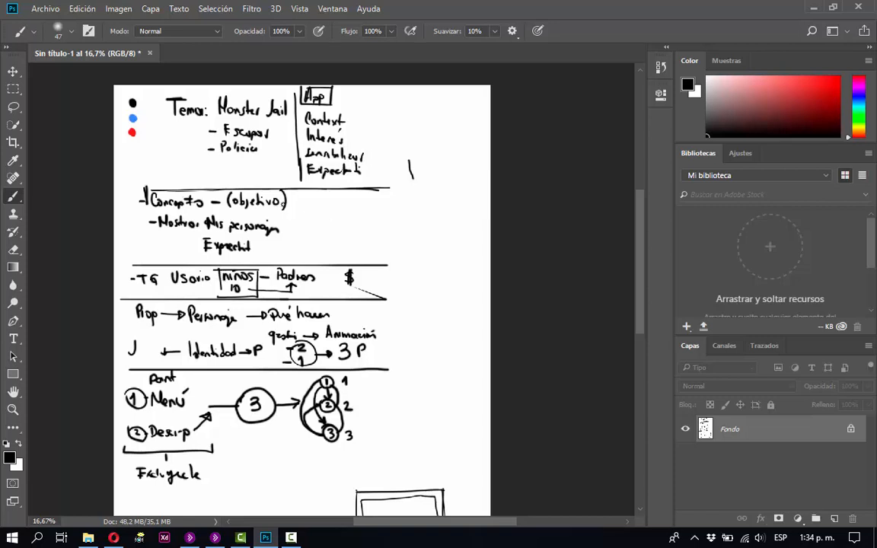
pyautogui.moveTo(382, 135)
pyautogui.mouseDown()
pyautogui.moveTo(383, 120)
pyautogui.moveTo(421, 138)
pyautogui.moveTo(420, 123)
pyautogui.moveTo(444, 129)
pyautogui.moveTo(442, 135)
pyautogui.mouseUp()
pyautogui.click(393, 134)
pyautogui.moveTo(439, 128); pyautogui.dragTo(439, 160)
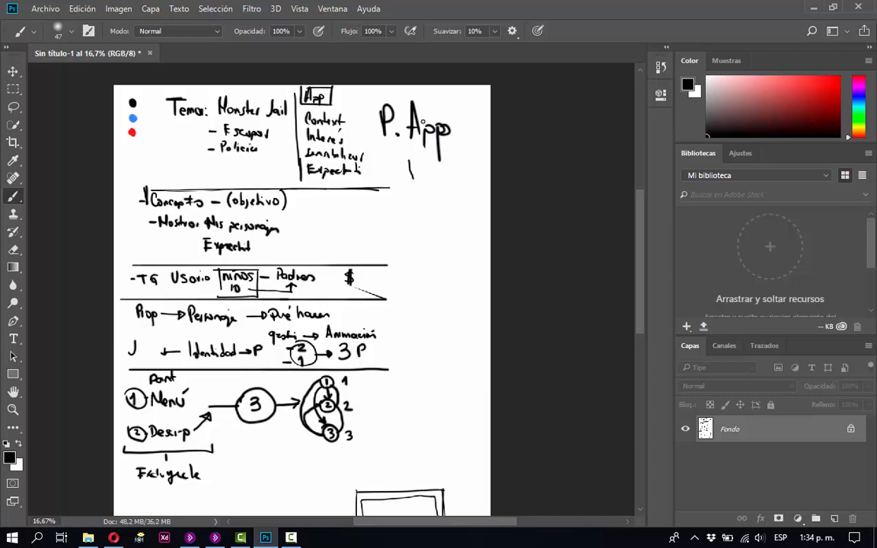
pyautogui.moveTo(330, 304); pyautogui.dragTo(297, 163)
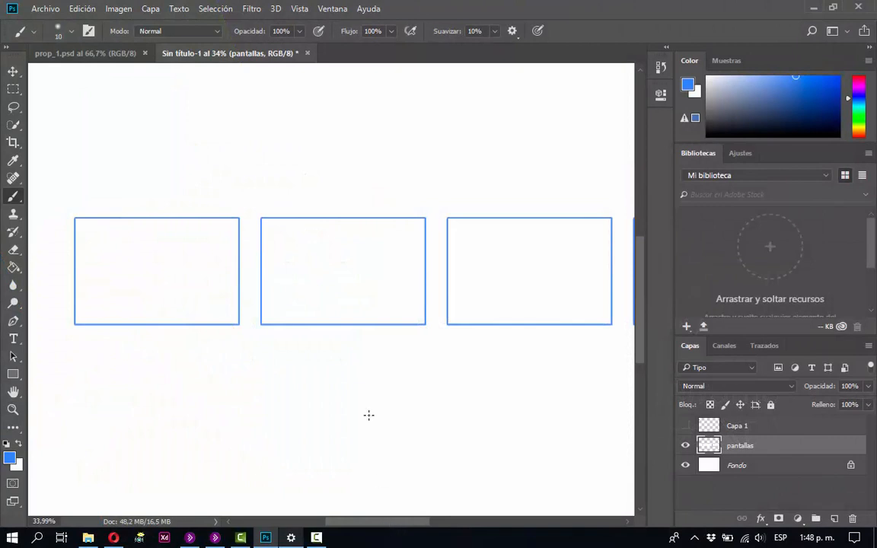
# Collapse the side panels to icons and zoom in on the first screen frame in the row for brush drawing.
pyautogui.hotkey('ctrl', '-')
pyautogui.hotkey('ctrl', '-')
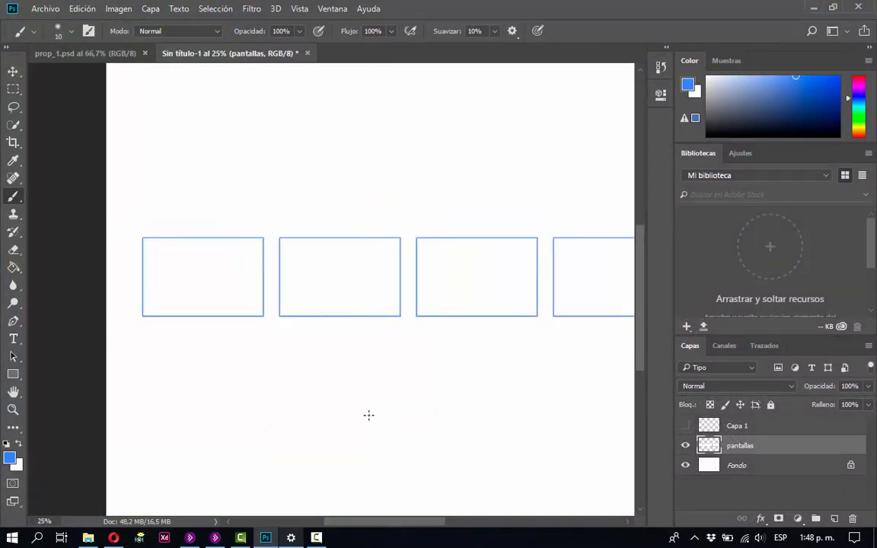
pyautogui.hotkey('ctrl', '-')
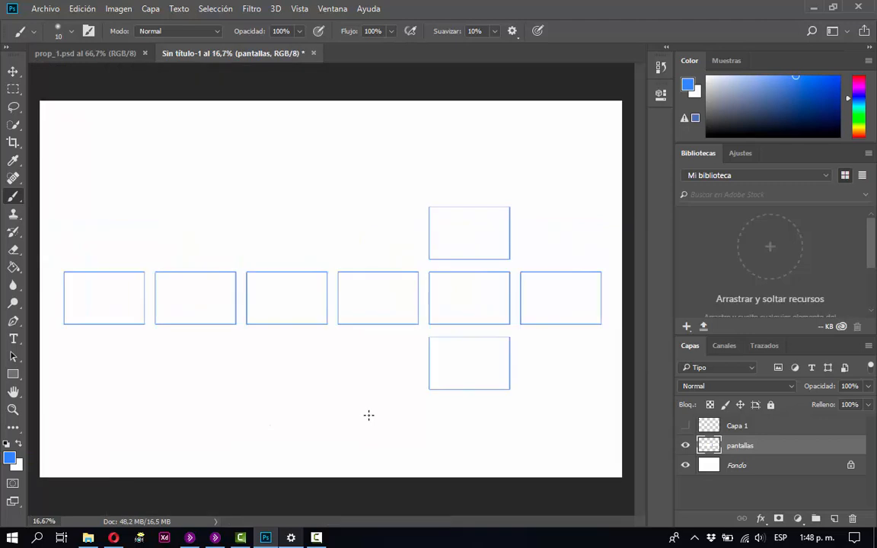
pyautogui.click(868, 48)
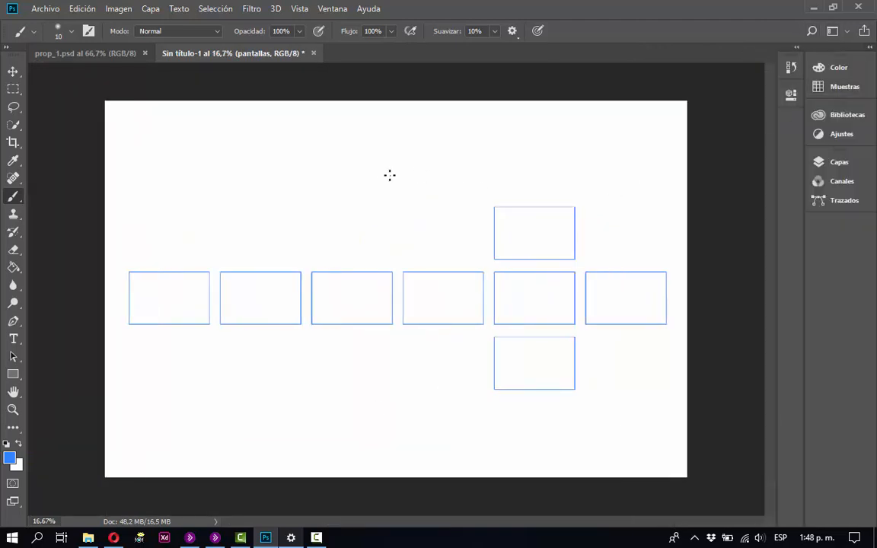
pyautogui.press('z')
pyautogui.moveTo(94, 93); pyautogui.dragTo(685, 481)
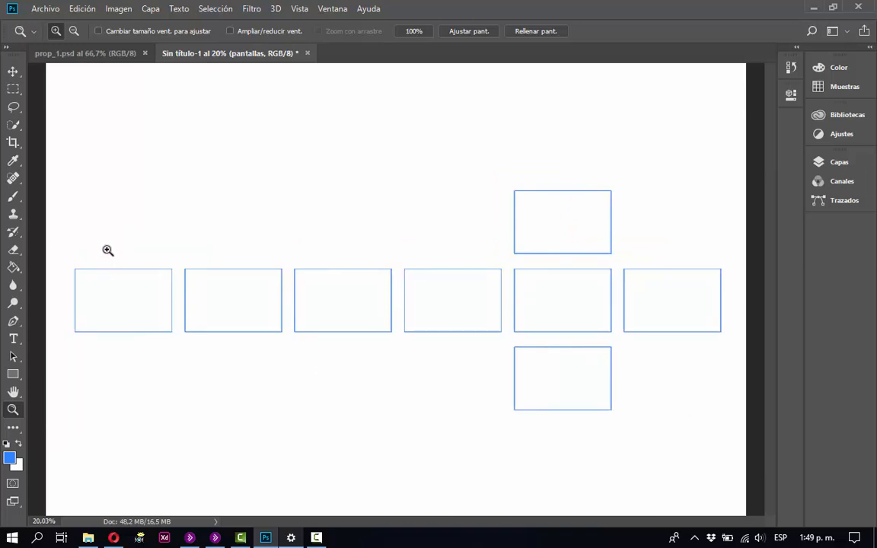
pyautogui.moveTo(62, 249); pyautogui.dragTo(215, 368)
pyautogui.press('v')
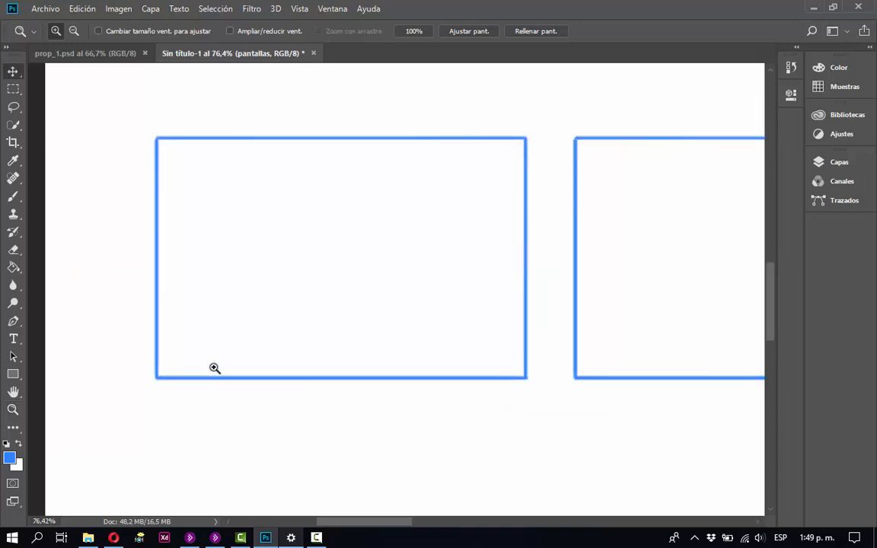
pyautogui.press('b')
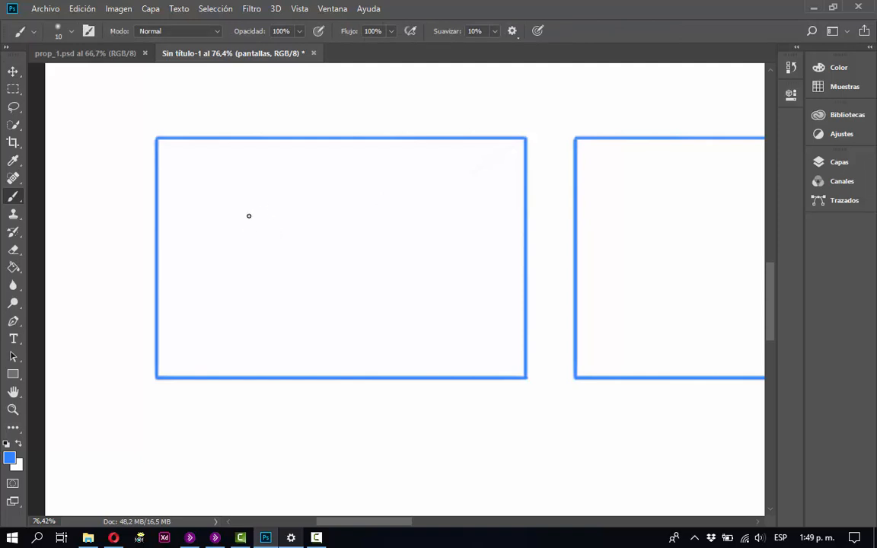
# Handwrite "Logo Corp" in blue inside the first screen frame, painting out the mistaken letter A in white.
pyautogui.moveTo(248, 216)
pyautogui.mouseDown()
pyautogui.moveTo(248, 184)
pyautogui.moveTo(249, 221)
pyautogui.moveTo(233, 222)
pyautogui.moveTo(269, 213)
pyautogui.moveTo(280, 233)
pyautogui.moveTo(299, 215)
pyautogui.moveTo(351, 222)
pyautogui.moveTo(347, 206)
pyautogui.mouseUp()
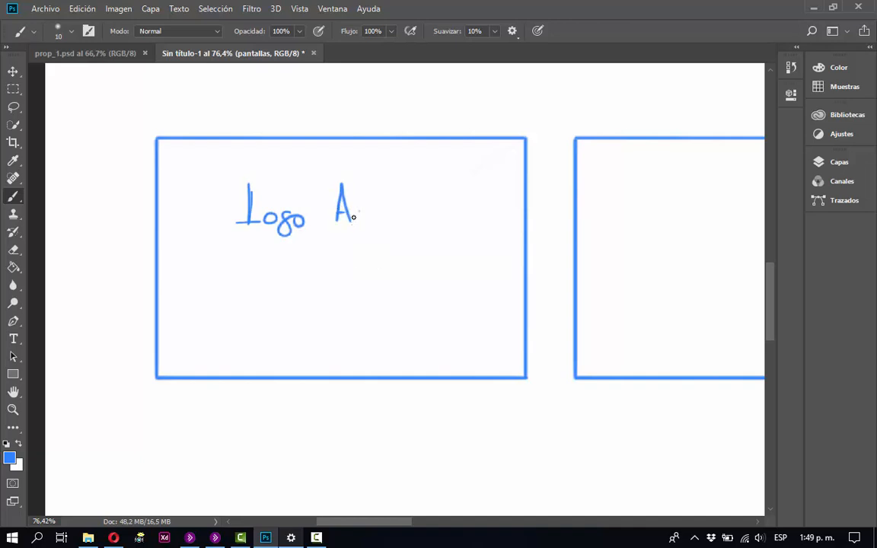
pyautogui.press('x')
pyautogui.moveTo(336, 199)
pyautogui.mouseDown()
pyautogui.moveTo(342, 191)
pyautogui.moveTo(341, 216)
pyautogui.mouseUp()
pyautogui.press('x')
pyautogui.moveTo(347, 192)
pyautogui.mouseDown()
pyautogui.moveTo(350, 219)
pyautogui.moveTo(374, 217)
pyautogui.moveTo(370, 236)
pyautogui.mouseUp()
# Paint over the "Logo Corp" lettering in white with a 59 px brush inside a rectangular selection, and deselect.
pyautogui.press('m')
pyautogui.moveTo(213, 164); pyautogui.dragTo(427, 285)
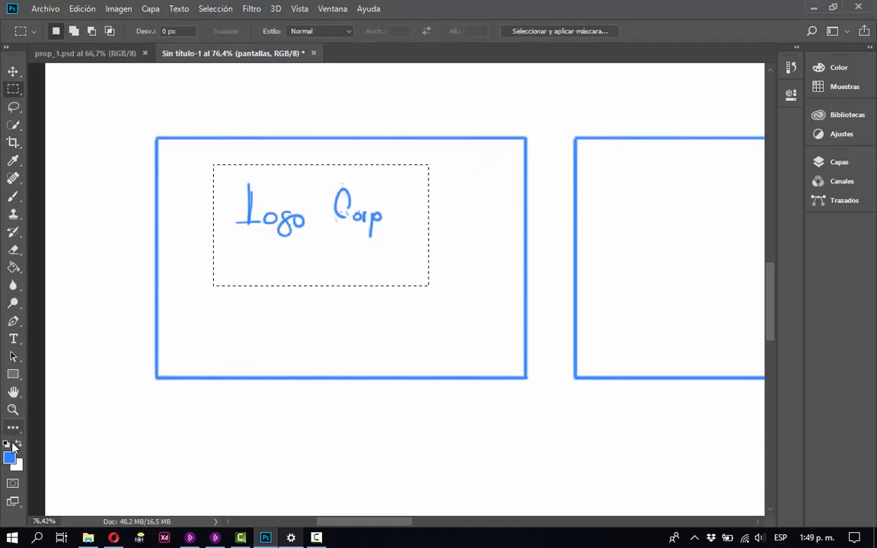
pyautogui.press('b')
pyautogui.rightClick(344, 200)
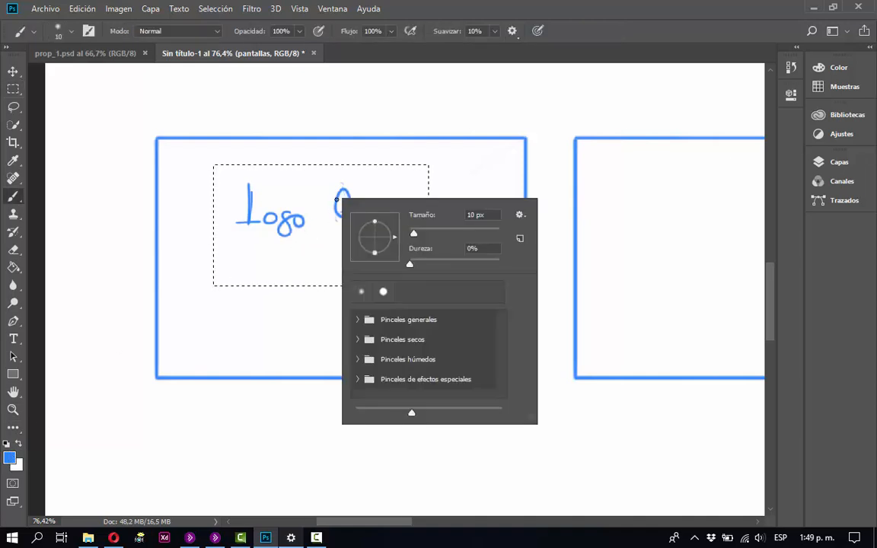
pyautogui.moveTo(421, 233)
pyautogui.mouseDown()
pyautogui.moveTo(417, 241)
pyautogui.moveTo(439, 234)
pyautogui.mouseUp()
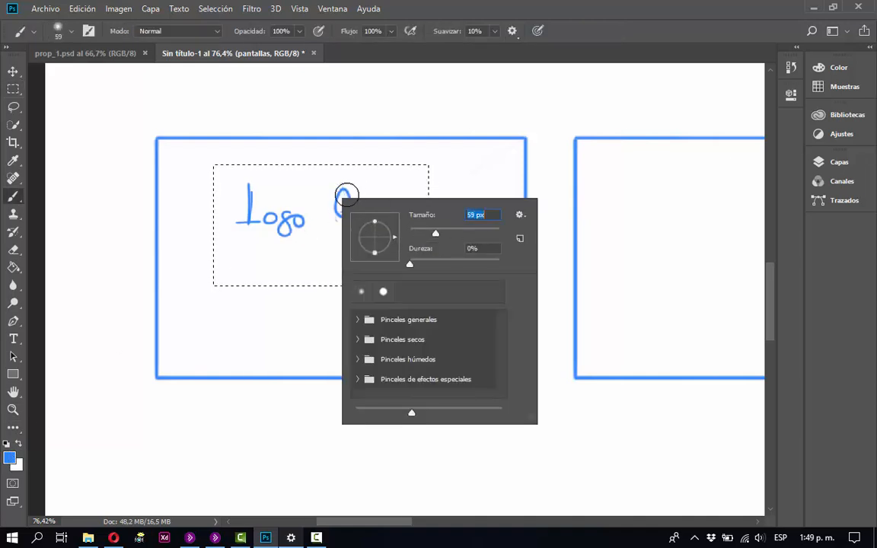
pyautogui.moveTo(346, 195)
pyautogui.mouseDown()
pyautogui.moveTo(306, 190)
pyautogui.moveTo(250, 201)
pyautogui.moveTo(279, 227)
pyautogui.moveTo(263, 211)
pyautogui.moveTo(302, 198)
pyautogui.moveTo(224, 188)
pyautogui.moveTo(228, 181)
pyautogui.moveTo(364, 193)
pyautogui.moveTo(341, 206)
pyautogui.moveTo(377, 207)
pyautogui.moveTo(312, 200)
pyautogui.moveTo(356, 238)
pyautogui.moveTo(226, 220)
pyautogui.moveTo(349, 234)
pyautogui.moveTo(292, 218)
pyautogui.mouseUp()
pyautogui.press('x')
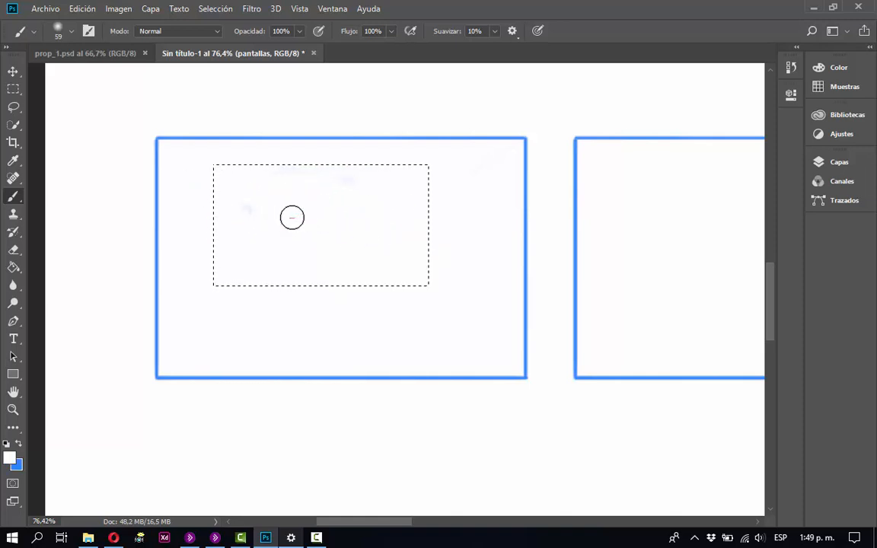
pyautogui.hotkey('ctrl', 'd')
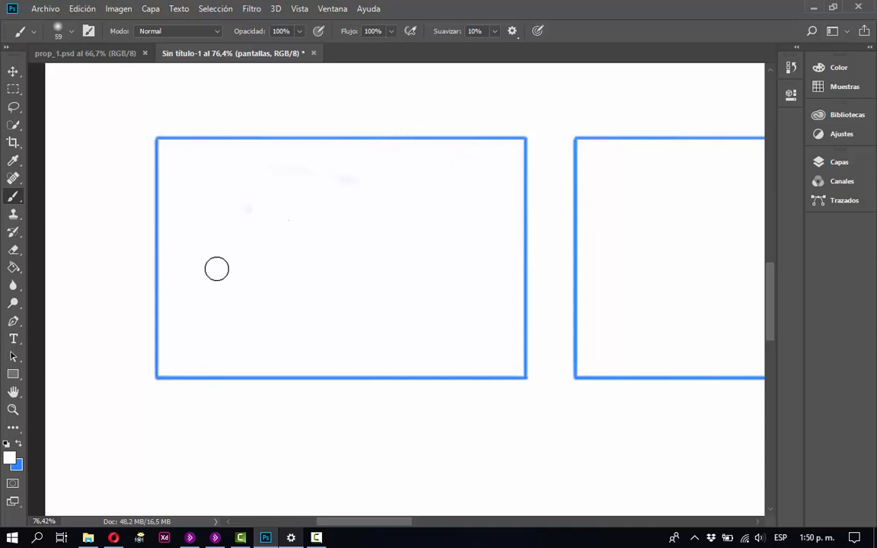
# Make blue the painting colour again and set the brush size to 10 px.
pyautogui.press('x')
pyautogui.rightClick(282, 239)
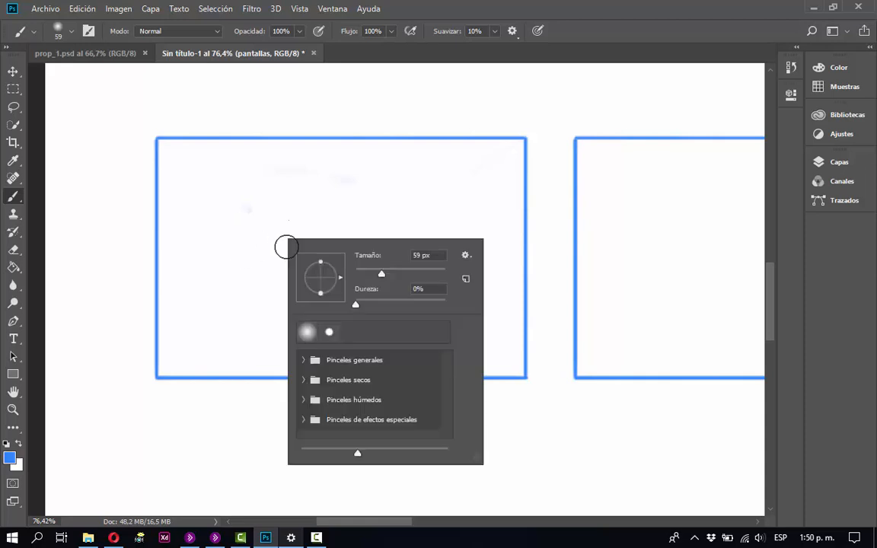
pyautogui.click(421, 255)
pyautogui.write('10')
pyautogui.press('Return')
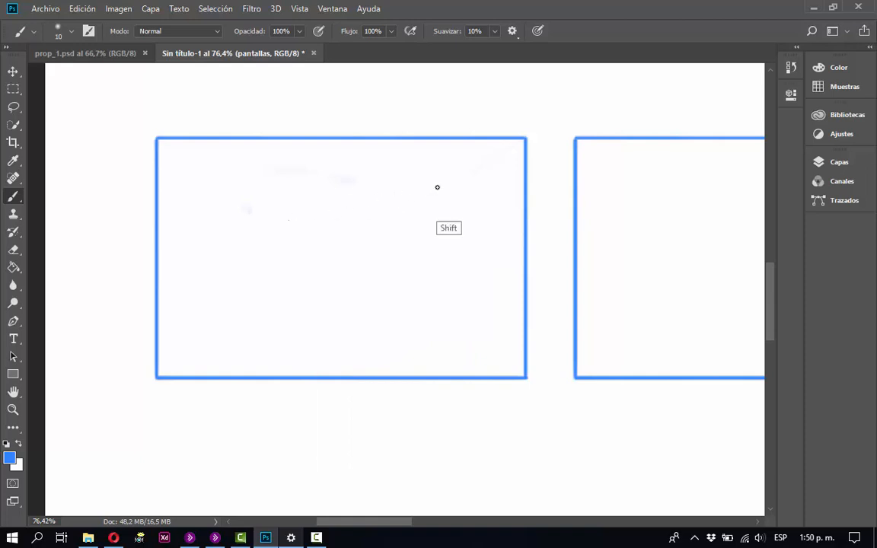
# Draw a blue image placeholder box inside the first screen frame and cross it with an X.
pyautogui.moveTo(440, 187); pyautogui.dragTo(260, 186)
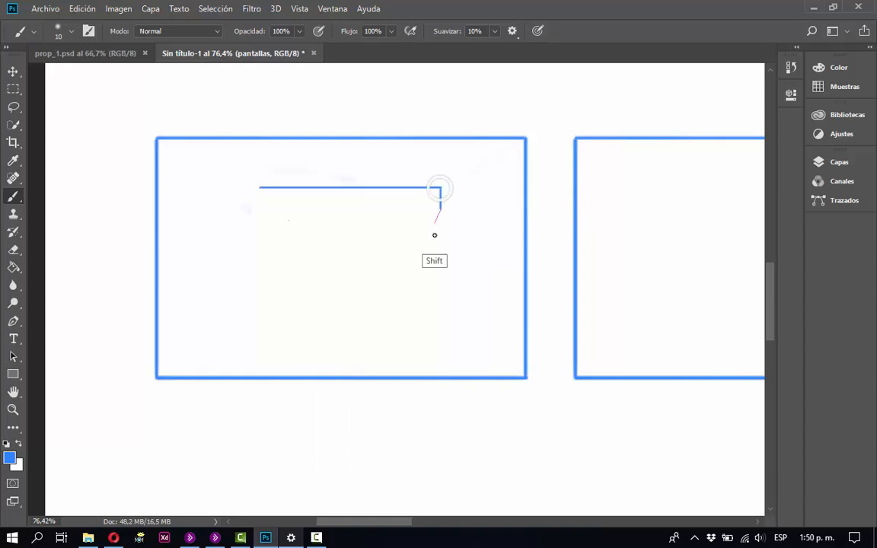
pyautogui.keyDown('shift'); pyautogui.click(440, 299); pyautogui.keyUp('shift')
pyautogui.moveTo(440, 299); pyautogui.dragTo(232, 303)
pyautogui.click(260, 188)
pyautogui.keyDown('shift'); pyautogui.click(230, 187); pyautogui.keyUp('shift')
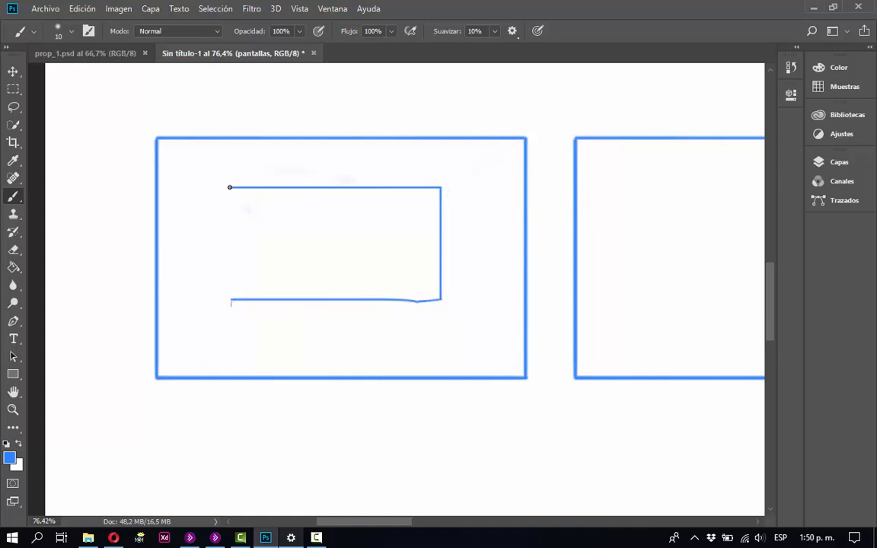
pyautogui.keyDown('shift'); pyautogui.click(230, 300); pyautogui.keyUp('shift')
pyautogui.moveTo(422, 284); pyautogui.dragTo(268, 211)
pyautogui.moveTo(396, 212); pyautogui.dragTo(267, 279)
pyautogui.press('shift')
pyautogui.click(359, 204)
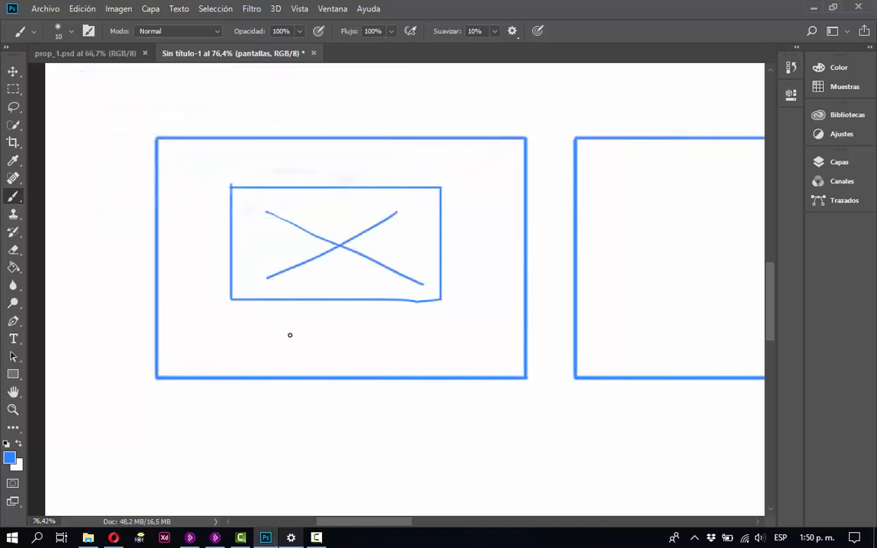
# Handwrite "Logo Corp" in blue below the image placeholder and draw a small button rectangle under the lettering.
pyautogui.moveTo(279, 315)
pyautogui.mouseDown()
pyautogui.moveTo(281, 328)
pyautogui.moveTo(303, 320)
pyautogui.moveTo(322, 336)
pyautogui.mouseUp()
pyautogui.moveTo(341, 320)
pyautogui.mouseDown()
pyautogui.moveTo(369, 328)
pyautogui.moveTo(388, 315)
pyautogui.moveTo(395, 350)
pyautogui.moveTo(382, 319)
pyautogui.mouseUp()
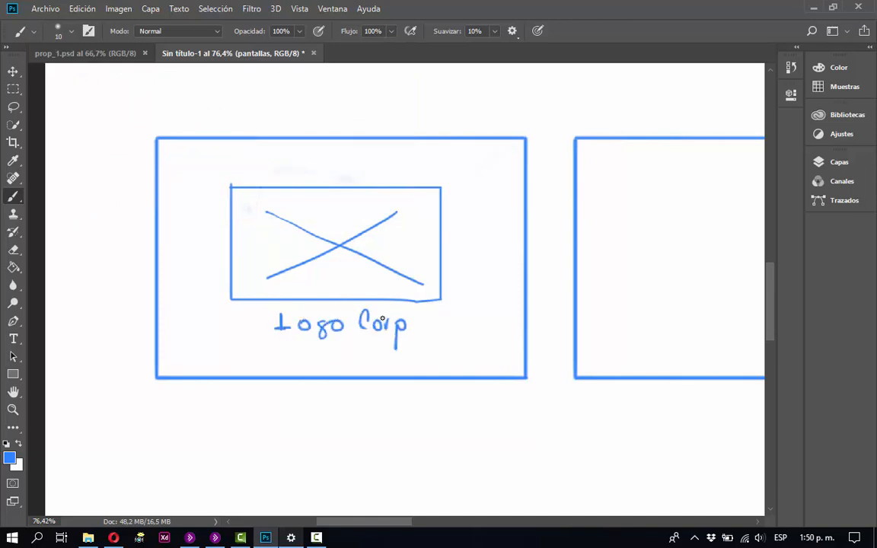
pyautogui.press('space')
pyautogui.moveTo(495, 336)
pyautogui.mouseDown()
pyautogui.moveTo(432, 367)
pyautogui.moveTo(435, 313)
pyautogui.moveTo(390, 285)
pyautogui.mouseUp()
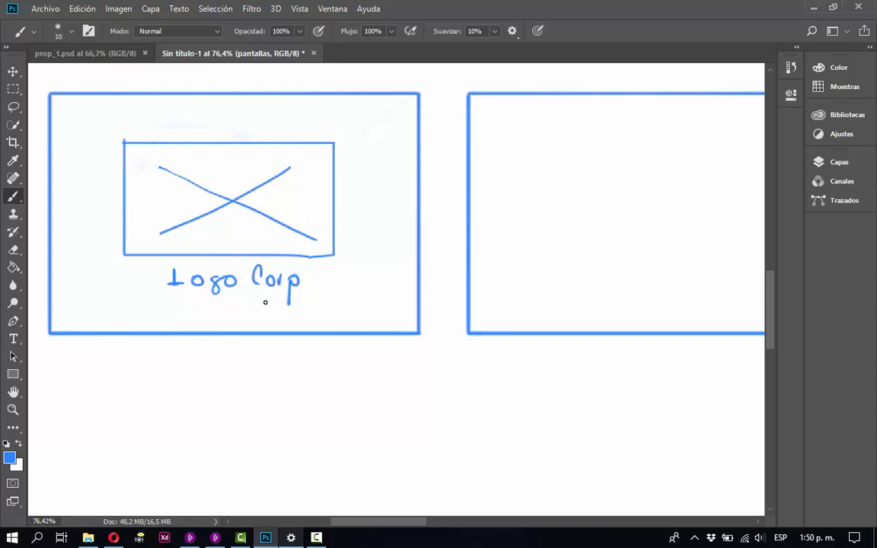
pyautogui.moveTo(267, 303); pyautogui.dragTo(184, 300)
pyautogui.moveTo(266, 303); pyautogui.dragTo(266, 322)
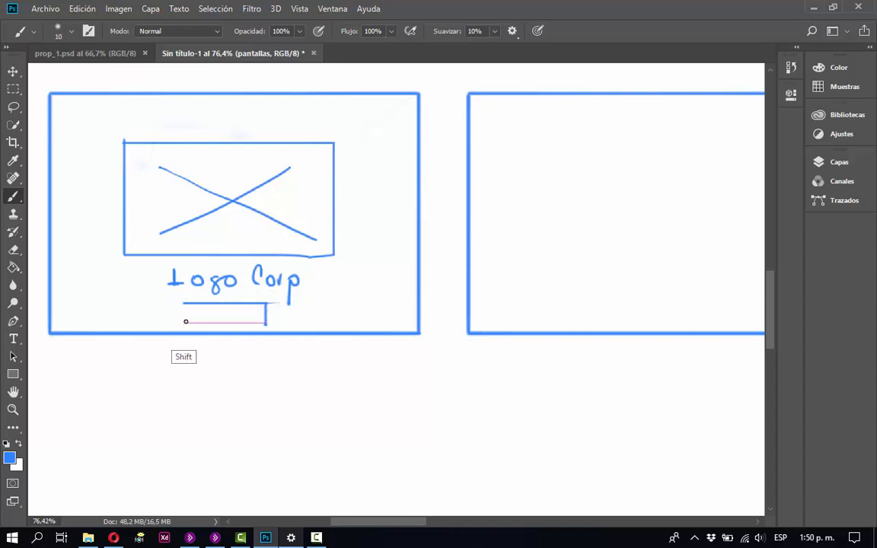
pyautogui.moveTo(185, 305); pyautogui.dragTo(184, 325)
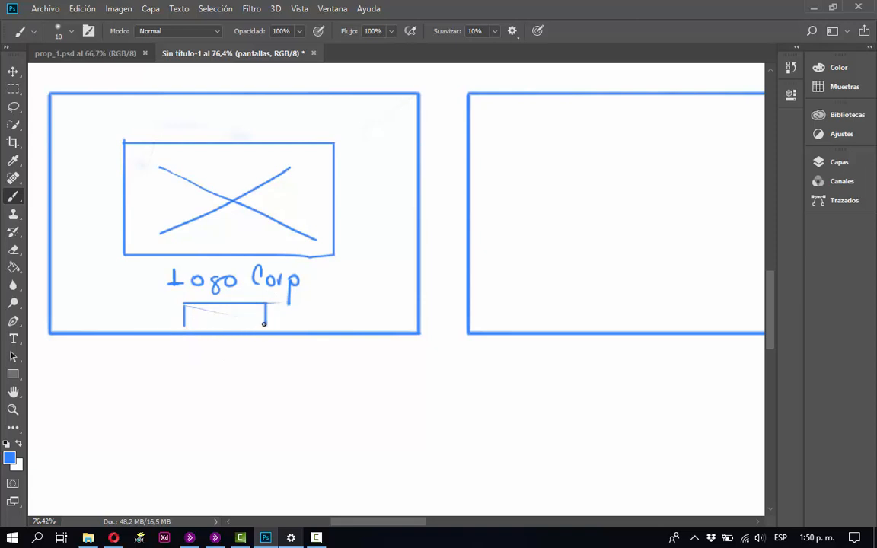
pyautogui.moveTo(265, 325); pyautogui.dragTo(184, 325)
pyautogui.moveTo(129, 307)
pyautogui.mouseDown()
pyautogui.moveTo(145, 313)
pyautogui.moveTo(141, 325)
pyautogui.moveTo(159, 318)
pyautogui.mouseUp()
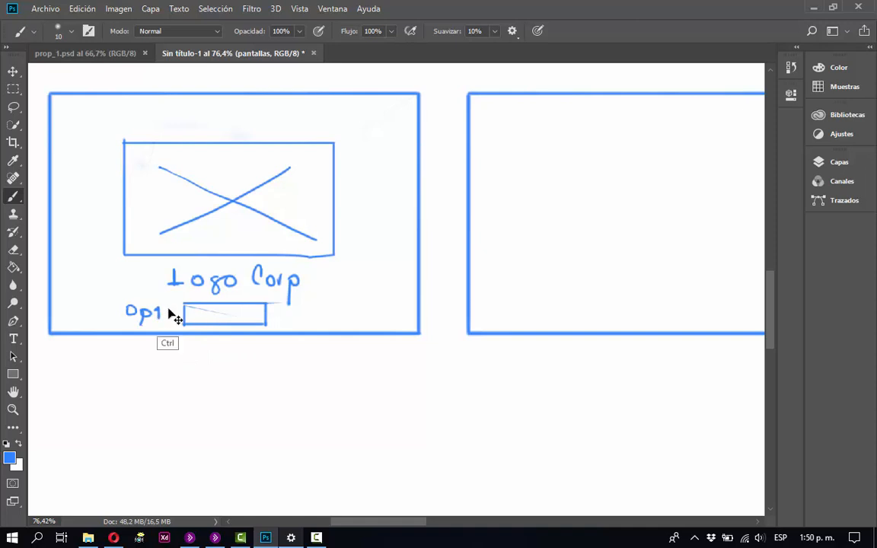
pyautogui.hotkey('ctrl', 'z')
pyautogui.click(790, 70)
pyautogui.moveTo(707, 144); pyautogui.dragTo(705, 326)
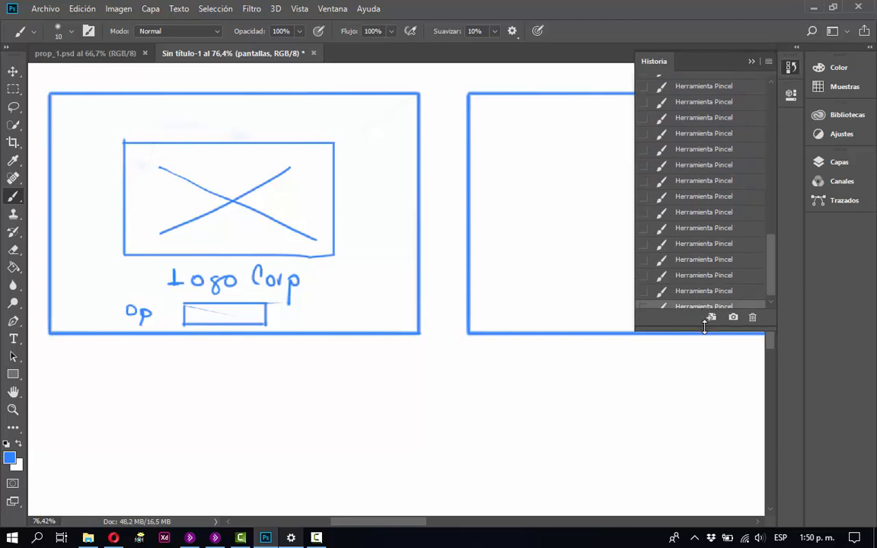
pyautogui.click(702, 244)
pyautogui.click(699, 260)
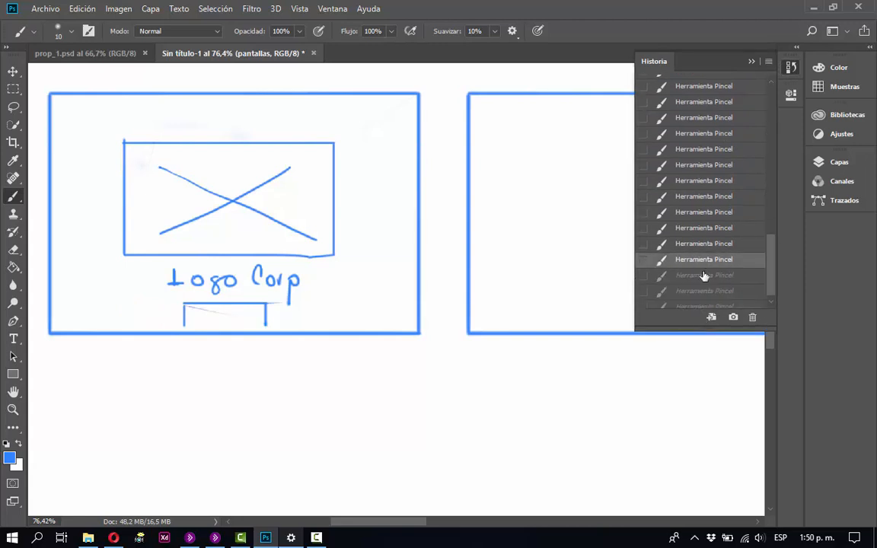
pyautogui.click(702, 275)
pyautogui.click(751, 61)
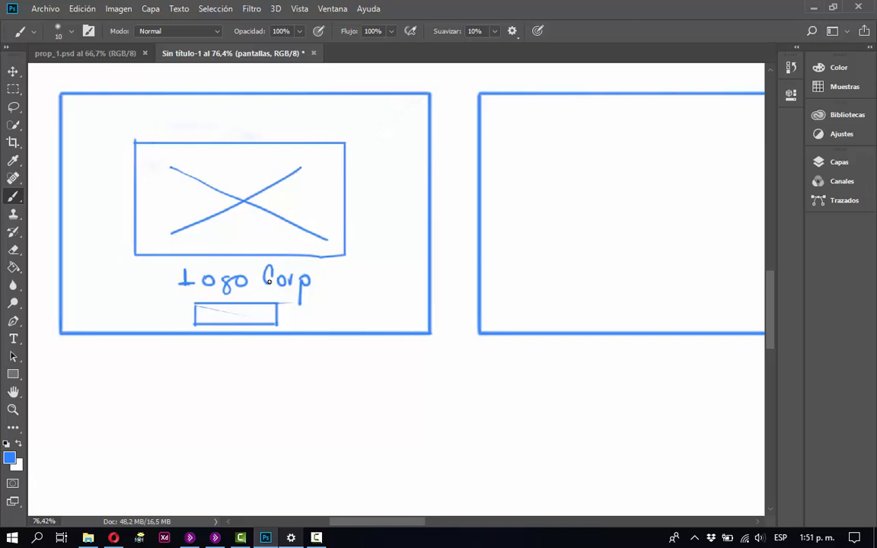
# Pick the red from the colour dots and draw an angled arrow from the small button to the second frame's lower edge.
pyautogui.press('space')
pyautogui.moveTo(217, 222)
pyautogui.mouseDown()
pyautogui.moveTo(325, 362)
pyautogui.moveTo(335, 396)
pyautogui.mouseUp()
pyautogui.moveTo(282, 261)
pyautogui.mouseDown()
pyautogui.moveTo(247, 340)
pyautogui.moveTo(229, 456)
pyautogui.moveTo(195, 452)
pyautogui.moveTo(211, 462)
pyautogui.moveTo(196, 409)
pyautogui.mouseUp()
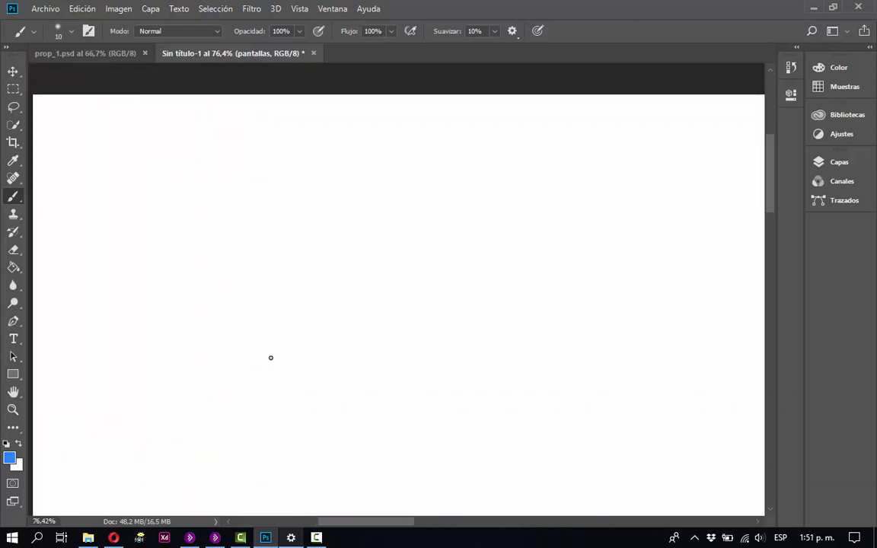
pyautogui.click(839, 162)
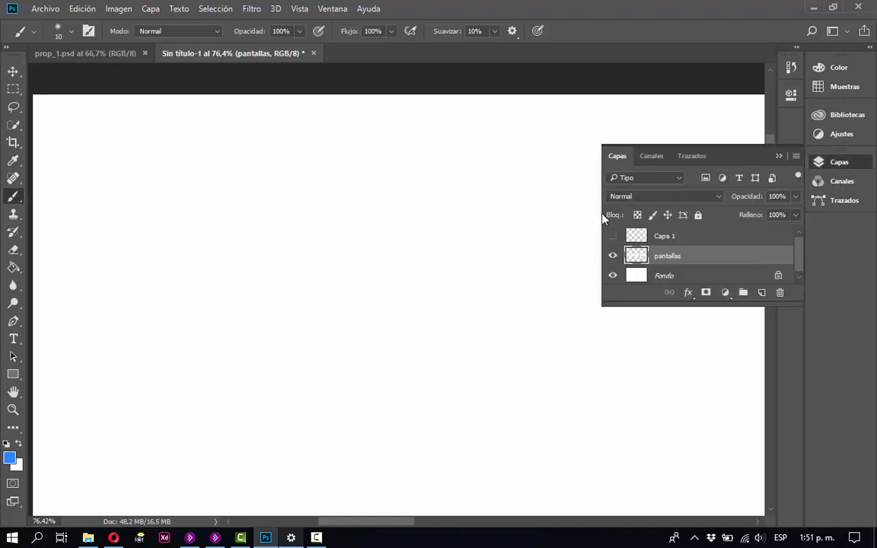
pyautogui.keyDown('alt'); pyautogui.click(91, 326); pyautogui.keyUp('alt')
pyautogui.moveTo(221, 358); pyautogui.dragTo(269, 325)
pyautogui.scroll(-10, 269, 325)
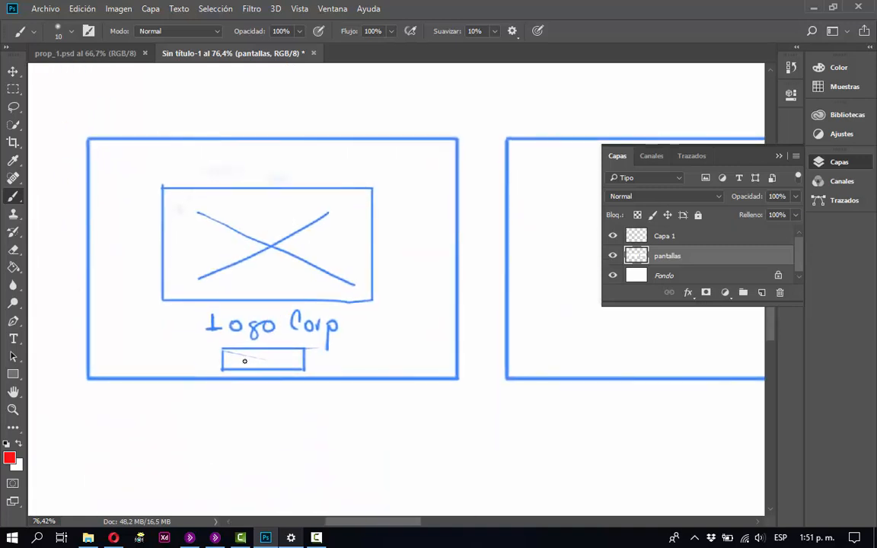
pyautogui.moveTo(265, 368)
pyautogui.mouseDown()
pyautogui.moveTo(268, 407)
pyautogui.moveTo(587, 399)
pyautogui.moveTo(589, 381)
pyautogui.mouseUp()
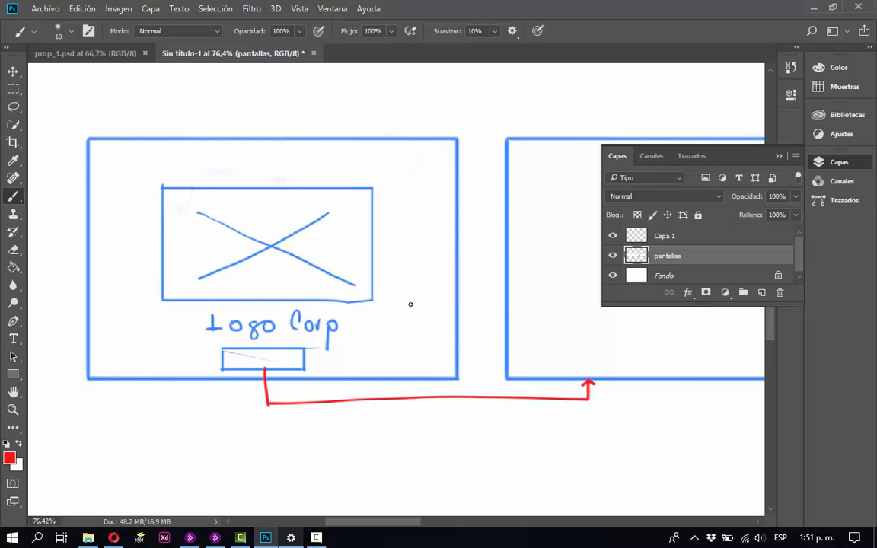
# Move the layer with the colour dots down to just above the first screen frame.
pyautogui.hotkey('ctrl', '-')
pyautogui.hotkey('ctrl', '-')
pyautogui.hotkey('ctrl', '-')
pyautogui.hotkey('ctrl', '-')
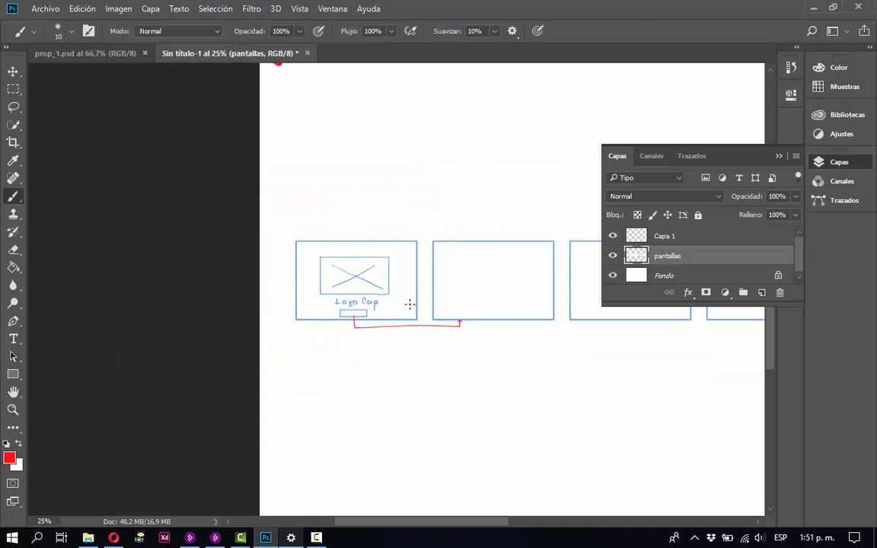
pyautogui.moveTo(355, 276); pyautogui.dragTo(301, 382)
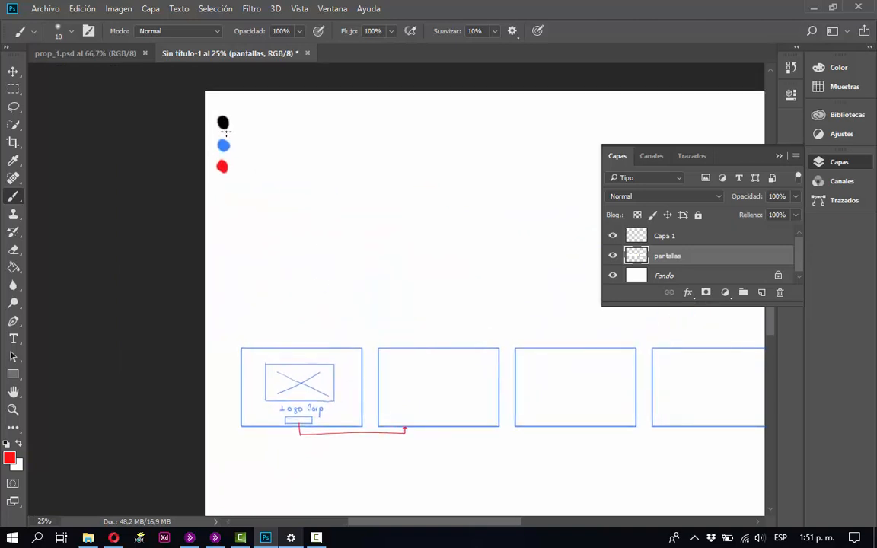
pyautogui.press('v')
pyautogui.moveTo(222, 147)
pyautogui.mouseDown()
pyautogui.moveTo(211, 269)
pyautogui.moveTo(223, 362)
pyautogui.moveTo(247, 281)
pyautogui.moveTo(259, 290)
pyautogui.moveTo(266, 240)
pyautogui.mouseUp()
pyautogui.press('z')
pyautogui.moveTo(204, 175); pyautogui.dragTo(487, 381)
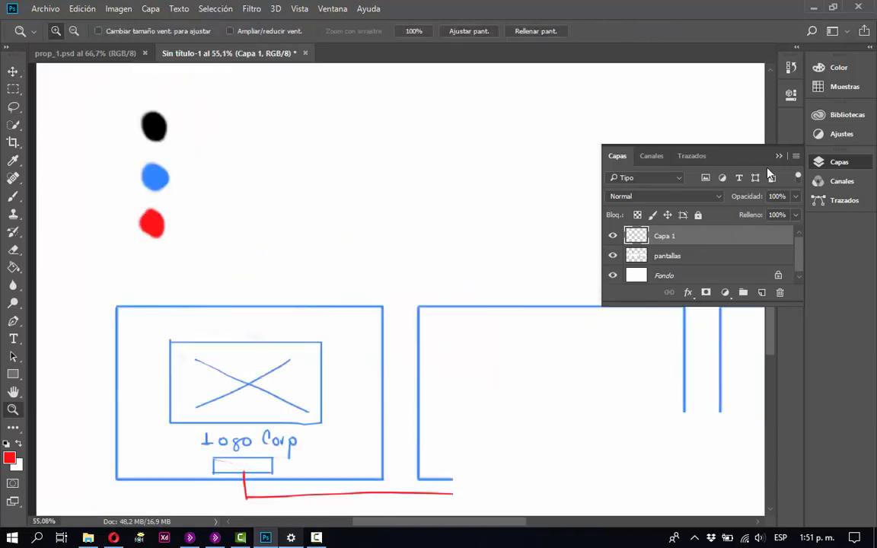
pyautogui.click(777, 156)
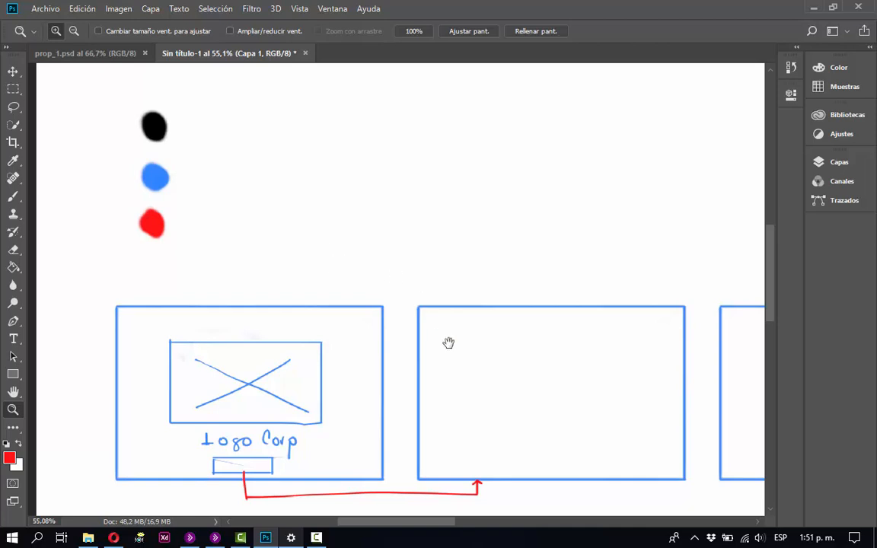
# Handwrite "Logo Unity" in red with the Brush in the middle of the second screen frame.
pyautogui.moveTo(448, 342); pyautogui.dragTo(407, 335)
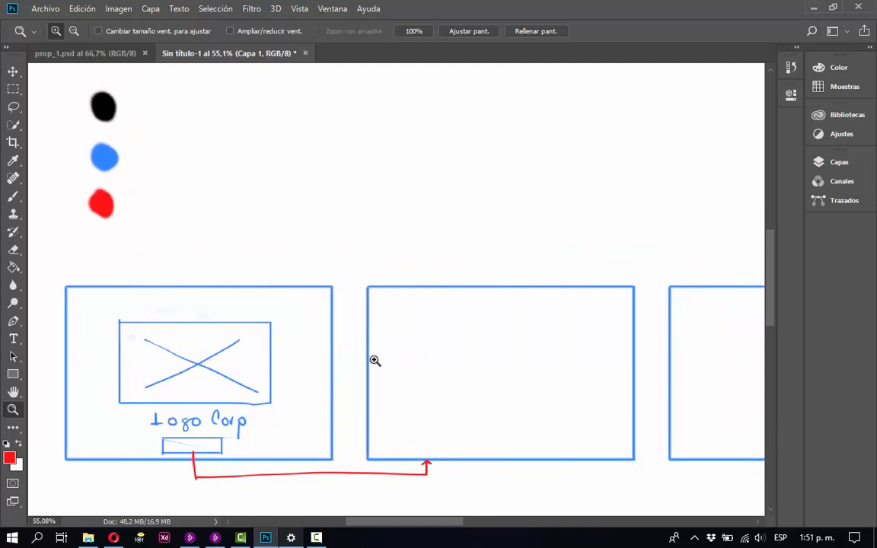
pyautogui.press('v')
pyautogui.press('b')
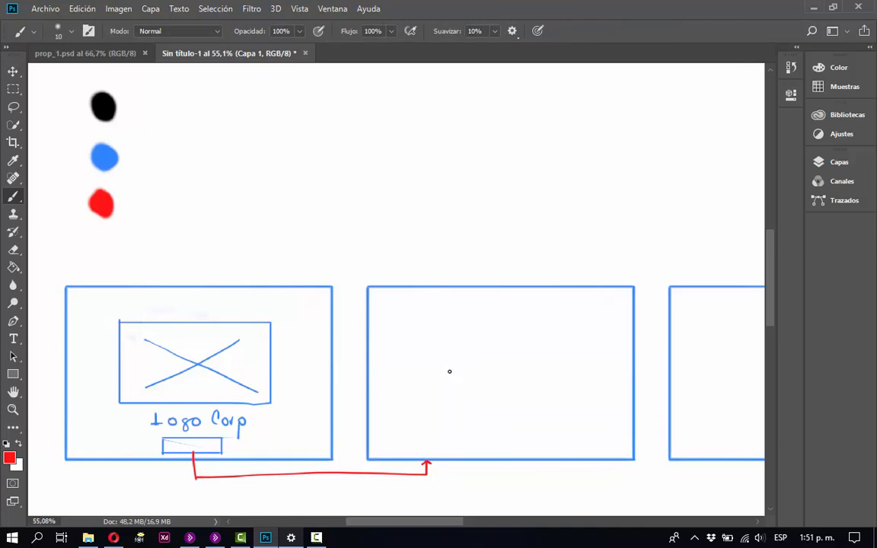
pyautogui.moveTo(448, 357)
pyautogui.mouseDown()
pyautogui.moveTo(447, 382)
pyautogui.moveTo(494, 382)
pyautogui.moveTo(518, 364)
pyautogui.moveTo(538, 385)
pyautogui.moveTo(537, 368)
pyautogui.moveTo(557, 399)
pyautogui.mouseUp()
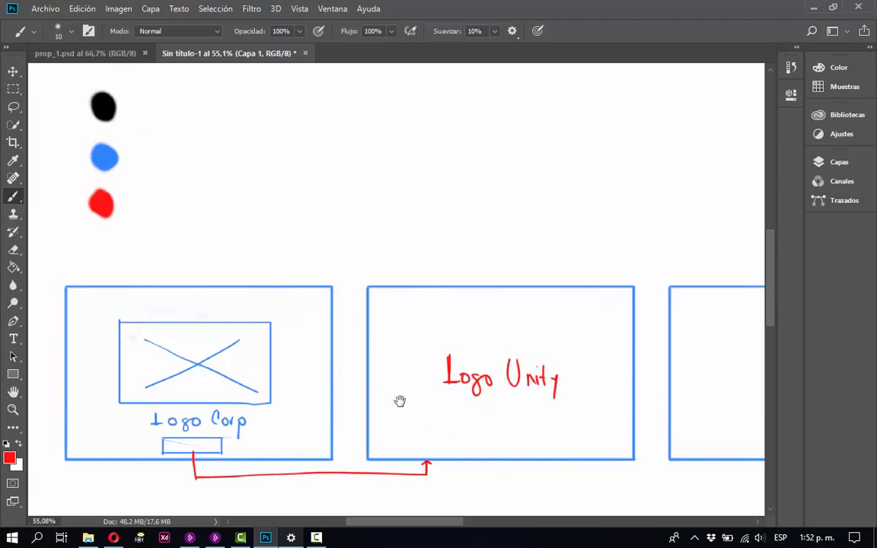
# Handwrite the red titles "Splash Screen" above the first frame and "Logo Unity" above the second frame.
pyautogui.moveTo(514, 419)
pyautogui.mouseDown()
pyautogui.moveTo(485, 368)
pyautogui.moveTo(488, 339)
pyautogui.moveTo(503, 357)
pyautogui.moveTo(491, 349)
pyautogui.mouseUp()
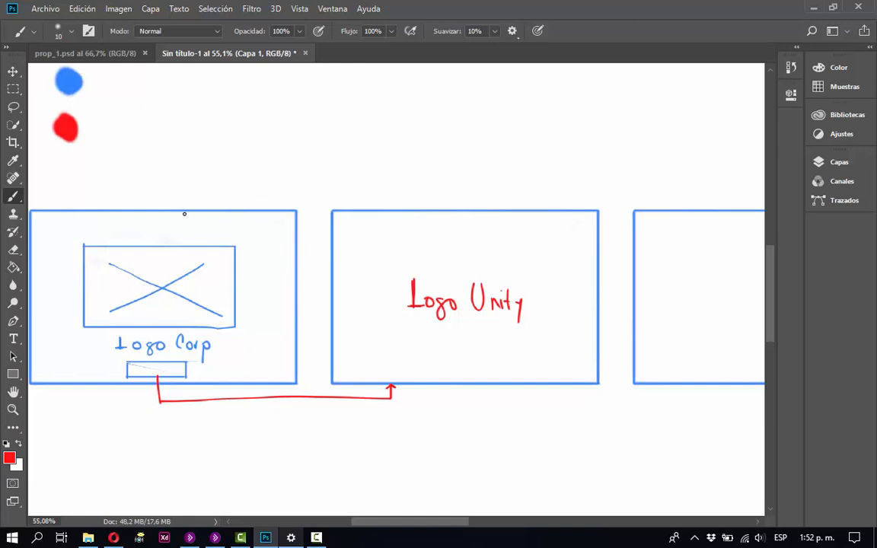
pyautogui.moveTo(111, 188)
pyautogui.mouseDown()
pyautogui.moveTo(102, 201)
pyautogui.moveTo(138, 200)
pyautogui.mouseUp()
pyautogui.moveTo(148, 190)
pyautogui.mouseDown()
pyautogui.moveTo(141, 200)
pyautogui.moveTo(172, 201)
pyautogui.mouseUp()
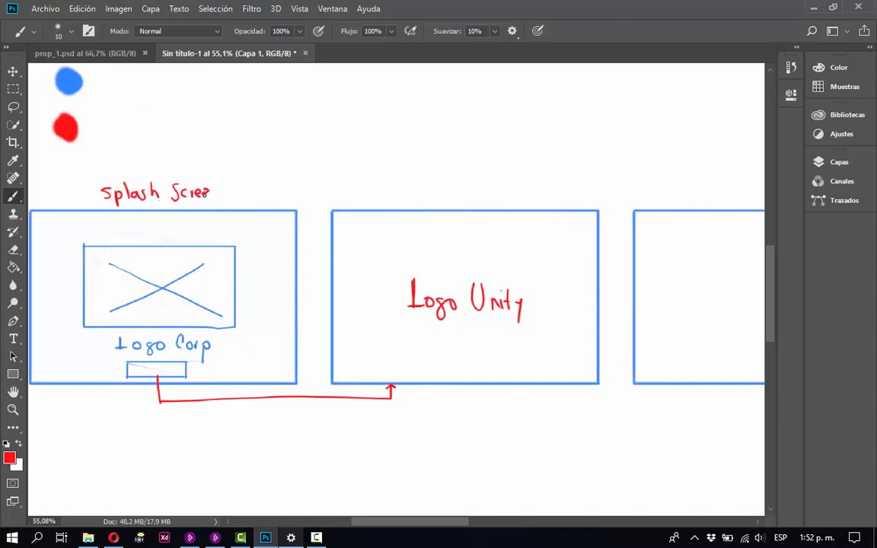
pyautogui.moveTo(418, 172)
pyautogui.mouseDown()
pyautogui.moveTo(427, 191)
pyautogui.moveTo(433, 187)
pyautogui.mouseUp()
pyautogui.moveTo(444, 186); pyautogui.dragTo(440, 196)
pyautogui.moveTo(454, 185)
pyautogui.mouseDown()
pyautogui.moveTo(475, 176)
pyautogui.moveTo(507, 196)
pyautogui.mouseUp()
# Add the circled red numbers 1 and 2 in front of the titles of the first two frames.
pyautogui.moveTo(67, 183); pyautogui.dragTo(77, 200)
pyautogui.moveTo(83, 176); pyautogui.dragTo(78, 173)
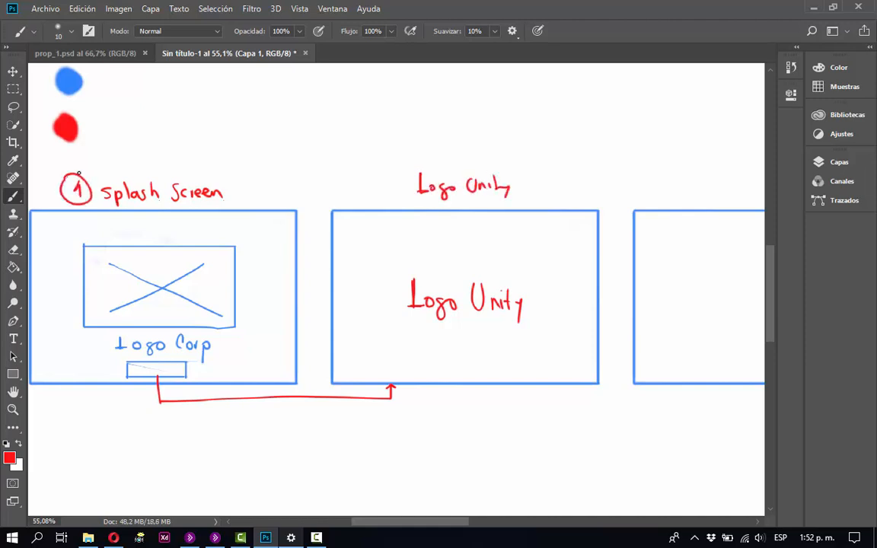
pyautogui.moveTo(377, 179)
pyautogui.mouseDown()
pyautogui.moveTo(391, 196)
pyautogui.moveTo(384, 172)
pyautogui.mouseUp()
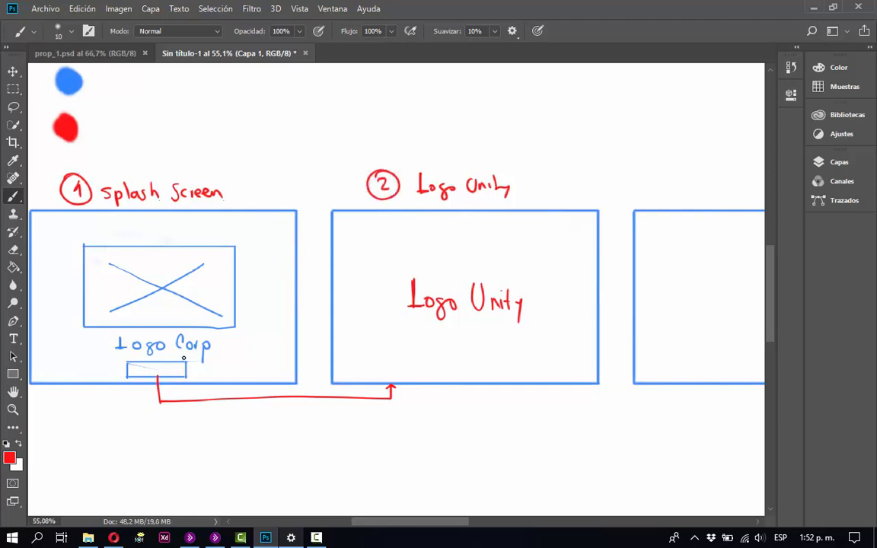
# Strike out the small button and its angled arrow in red, and draw an arrow labelled t'' from the first frame to the second.
pyautogui.moveTo(183, 357); pyautogui.dragTo(135, 373)
pyautogui.moveTo(248, 409); pyautogui.dragTo(275, 389)
pyautogui.moveTo(678, 306); pyautogui.dragTo(622, 271)
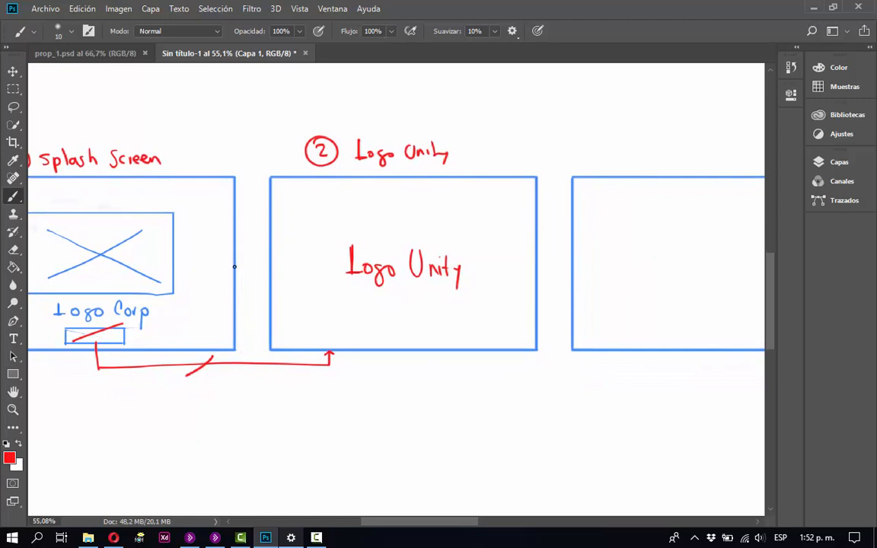
pyautogui.moveTo(235, 266); pyautogui.dragTo(268, 267)
pyautogui.moveTo(257, 262); pyautogui.dragTo(268, 267)
pyautogui.moveTo(268, 267); pyautogui.dragTo(258, 273)
pyautogui.moveTo(245, 239); pyautogui.dragTo(255, 259)
# Write a circled red 3 above the third frame and draw an arrow labelled t'' from the second frame to it.
pyautogui.moveTo(464, 294)
pyautogui.mouseDown()
pyautogui.moveTo(470, 304)
pyautogui.moveTo(368, 326)
pyautogui.moveTo(268, 299)
pyautogui.mouseUp()
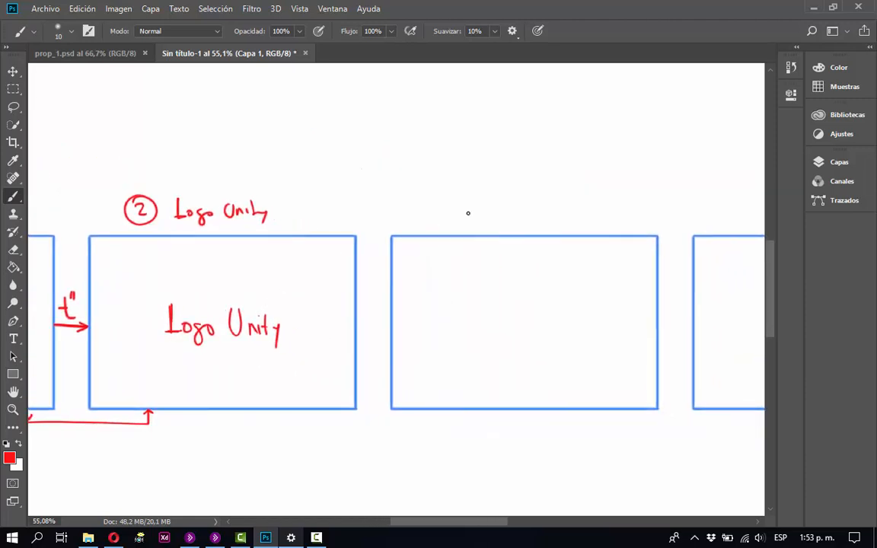
pyautogui.moveTo(505, 197)
pyautogui.mouseDown()
pyautogui.moveTo(493, 224)
pyautogui.moveTo(509, 195)
pyautogui.mouseUp()
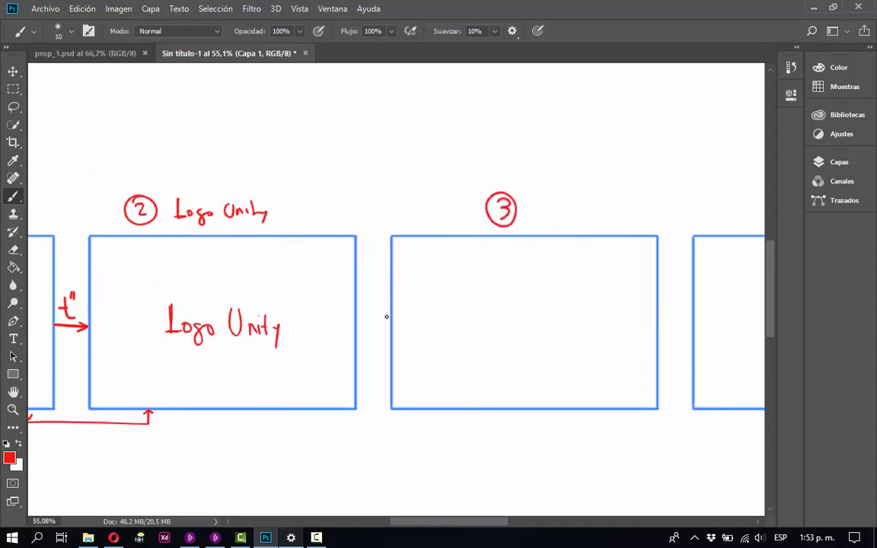
pyautogui.moveTo(356, 319); pyautogui.dragTo(388, 321)
pyautogui.moveTo(368, 285); pyautogui.dragTo(371, 303)
# Sample the blue colour dot with the Eyedropper as the painting colour.
pyautogui.moveTo(589, 304); pyautogui.dragTo(454, 236)
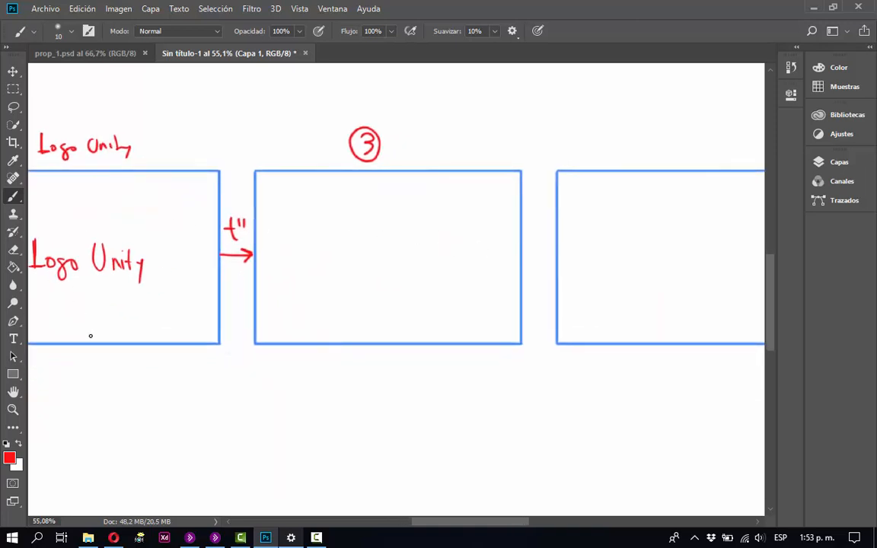
pyautogui.moveTo(124, 313); pyautogui.dragTo(477, 373)
pyautogui.moveTo(294, 353); pyautogui.dragTo(468, 336)
pyautogui.press('i')
pyautogui.click(206, 92)
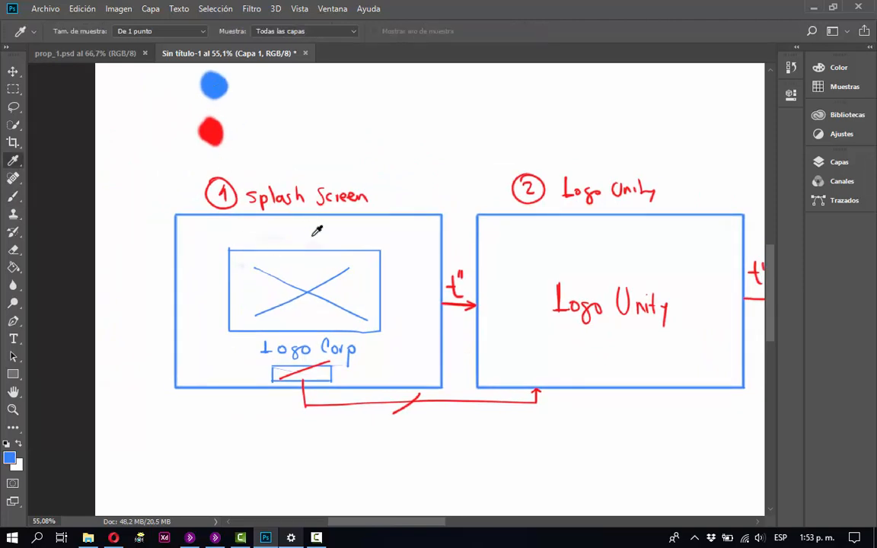
pyautogui.moveTo(521, 285); pyautogui.dragTo(506, 318)
pyautogui.press('v')
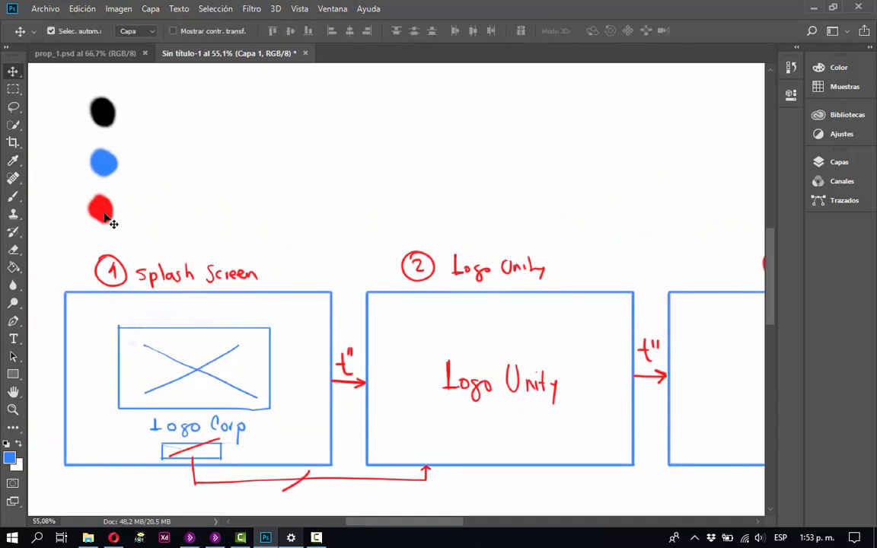
pyautogui.moveTo(112, 221)
pyautogui.mouseDown()
pyautogui.moveTo(483, 247)
pyautogui.moveTo(632, 209)
pyautogui.mouseUp()
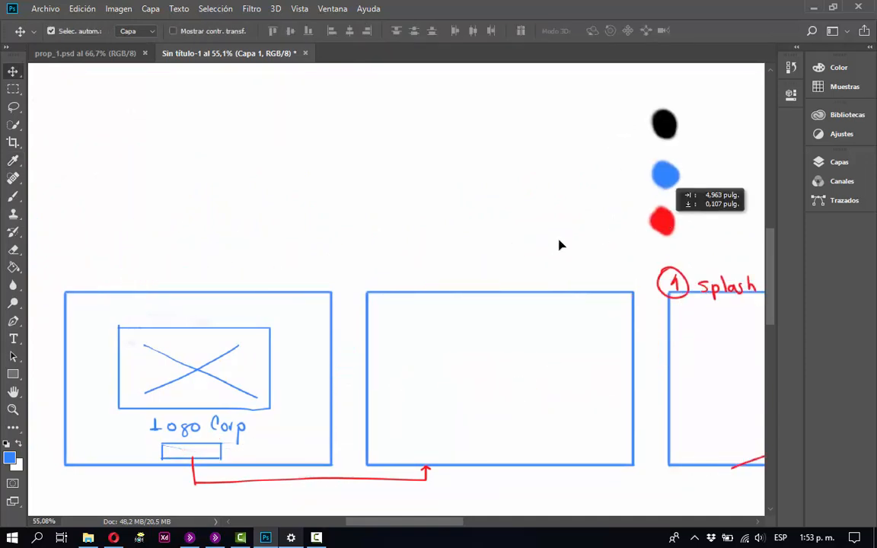
pyautogui.hotkey('ctrl', 'z')
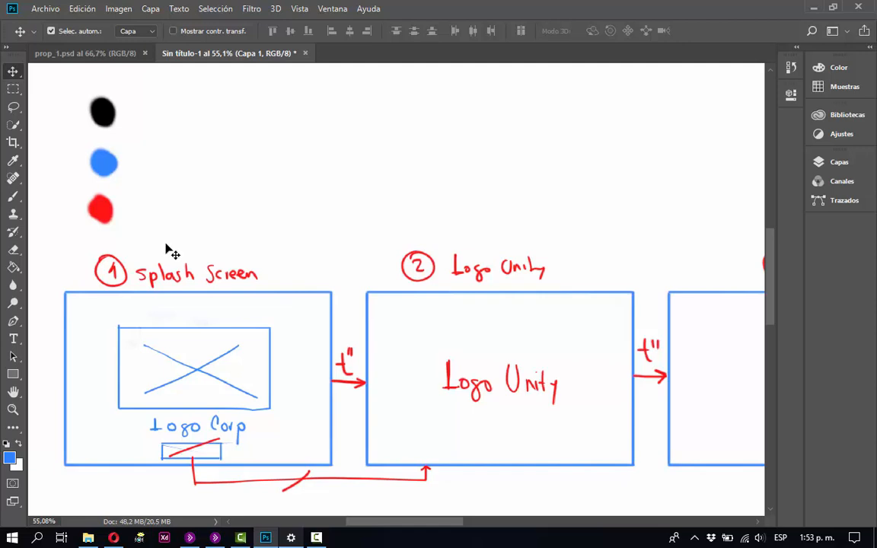
pyautogui.hotkey('ctrl', '-')
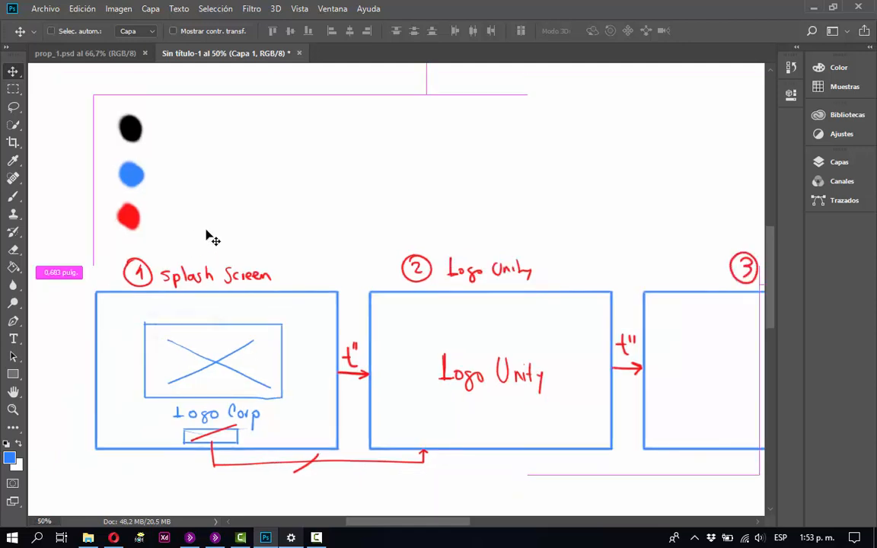
# Cut the red numbers, titles, strike marks and t'' arrows from Capa 1 and paste them onto a new layer above pantallas.
pyautogui.hotkey('ctrl', '-')
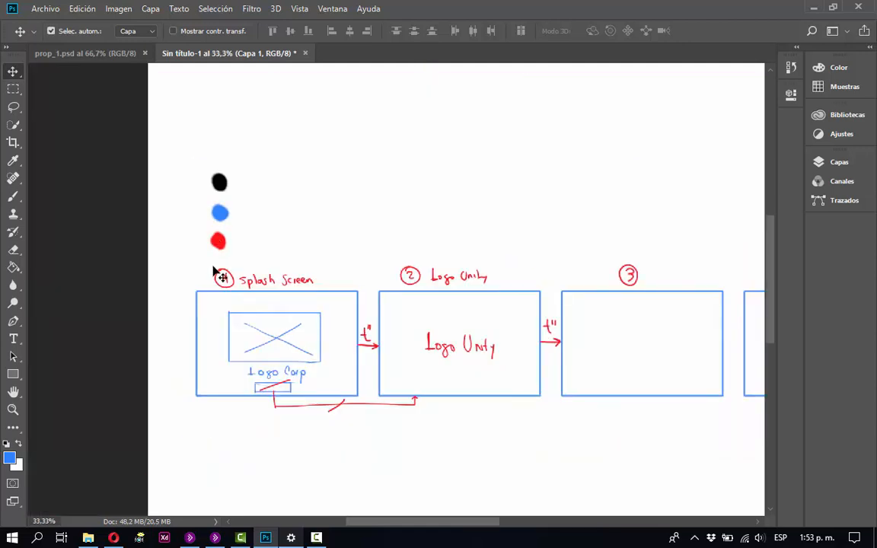
pyautogui.press('m')
pyautogui.moveTo(207, 261); pyautogui.dragTo(648, 426)
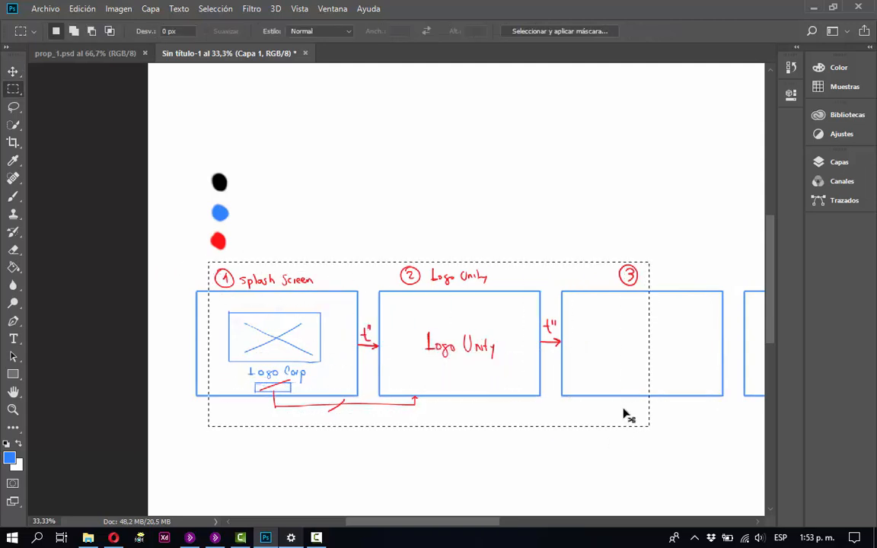
pyautogui.hotkey('ctrl', 'x')
pyautogui.click(841, 169)
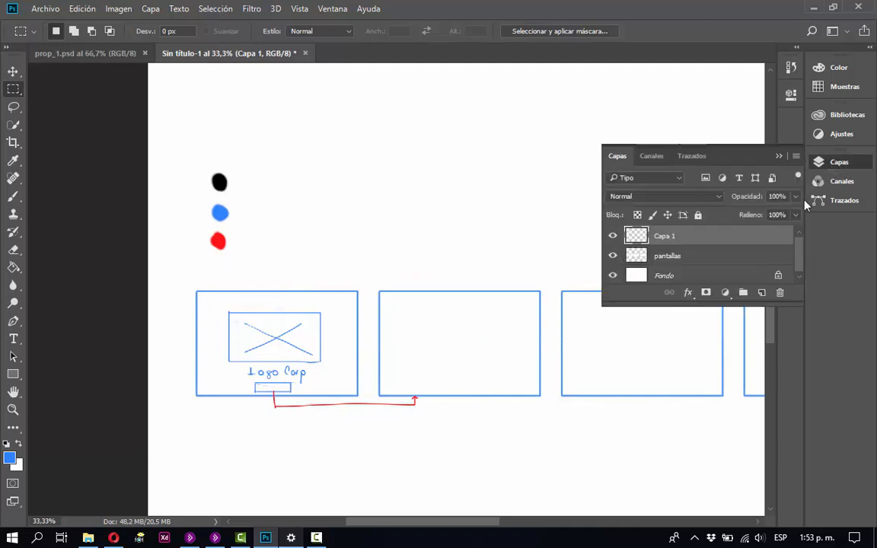
pyautogui.click(715, 259)
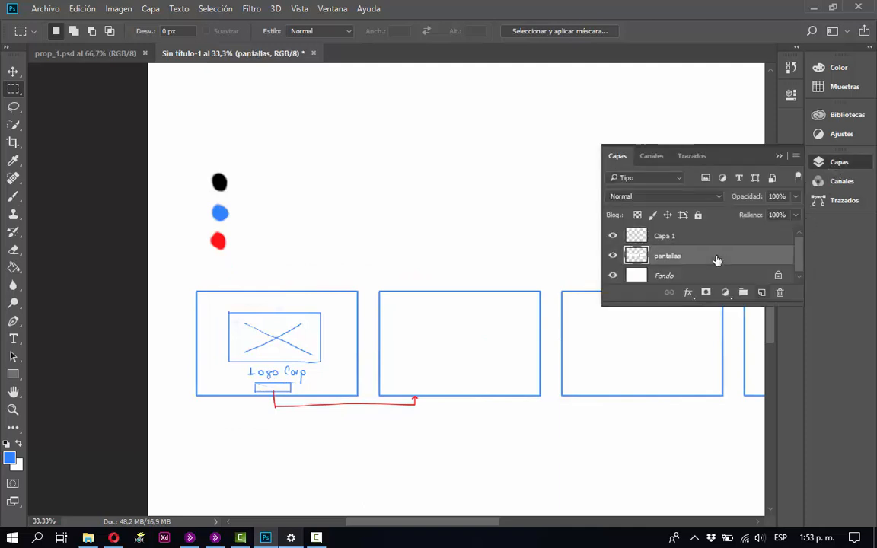
pyautogui.click(762, 293)
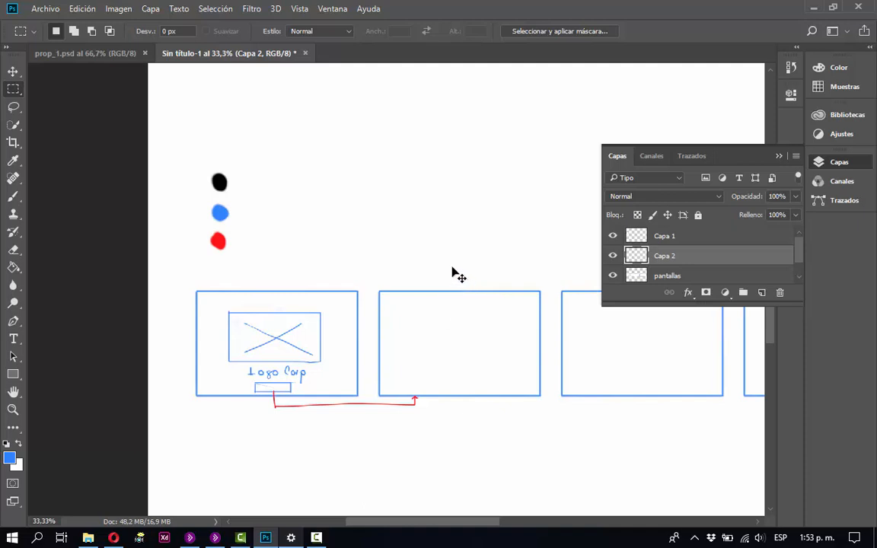
pyautogui.hotkey('ctrl', 'v')
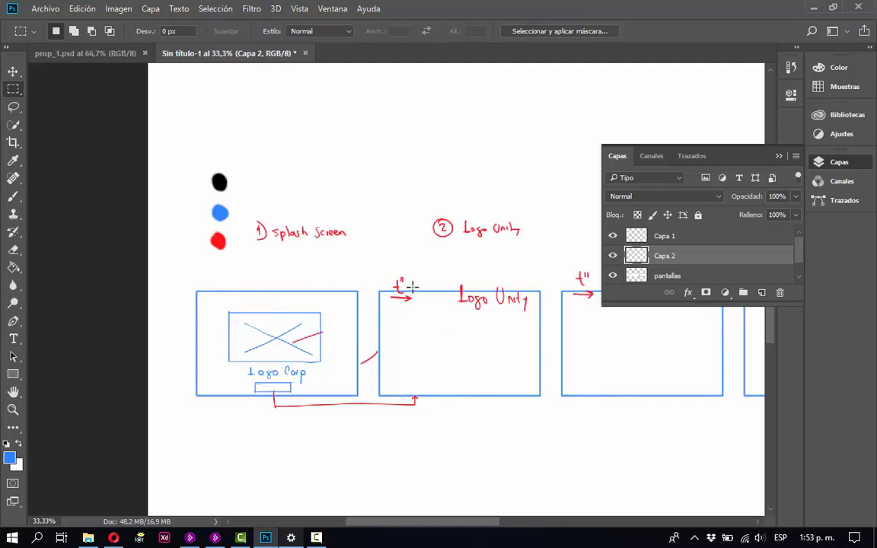
# Move the pasted red annotations back into place over the first three frames, with the arrows fitting the gaps between them.
pyautogui.press('v')
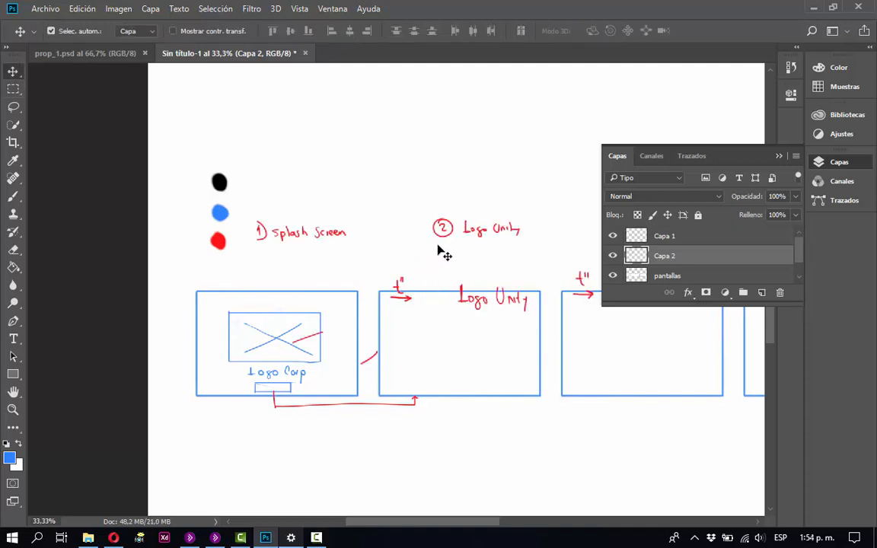
pyautogui.moveTo(442, 237)
pyautogui.mouseDown()
pyautogui.moveTo(368, 312)
pyautogui.moveTo(384, 291)
pyautogui.moveTo(406, 290)
pyautogui.mouseUp()
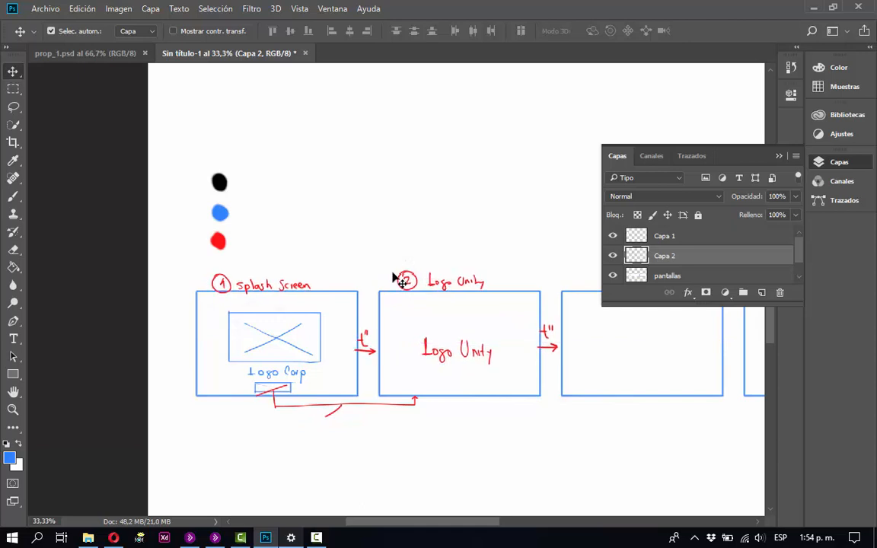
pyautogui.press('Up')
pyautogui.press('Up')
pyautogui.press('Up')
pyautogui.press('Up')
pyautogui.press('Up')
pyautogui.press('Up')
pyautogui.press('Up')
pyautogui.press('Up')
pyautogui.press('Up')
pyautogui.press('Up')
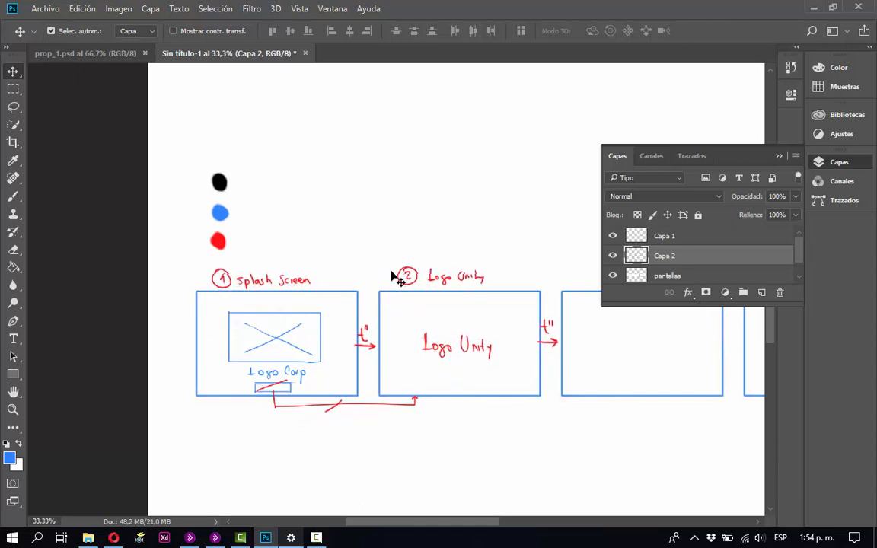
pyautogui.press('Right')
pyautogui.press('Right')
pyautogui.press('Right')
pyautogui.press('Right')
pyautogui.press('Right')
pyautogui.press('Right')
pyautogui.press('Right')
pyautogui.press('Right')
pyautogui.press('Right')
pyautogui.press('Right')
pyautogui.press('Right')
pyautogui.press('Right')
pyautogui.press('Right')
pyautogui.press('Right')
pyautogui.press('Right')
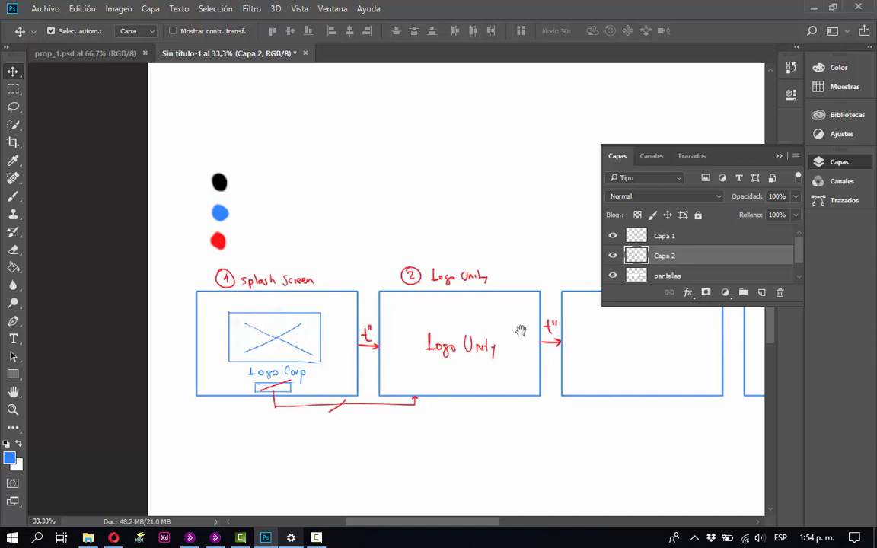
# Move the three colour dots along the row to just above the third frame.
pyautogui.moveTo(520, 330); pyautogui.dragTo(414, 347)
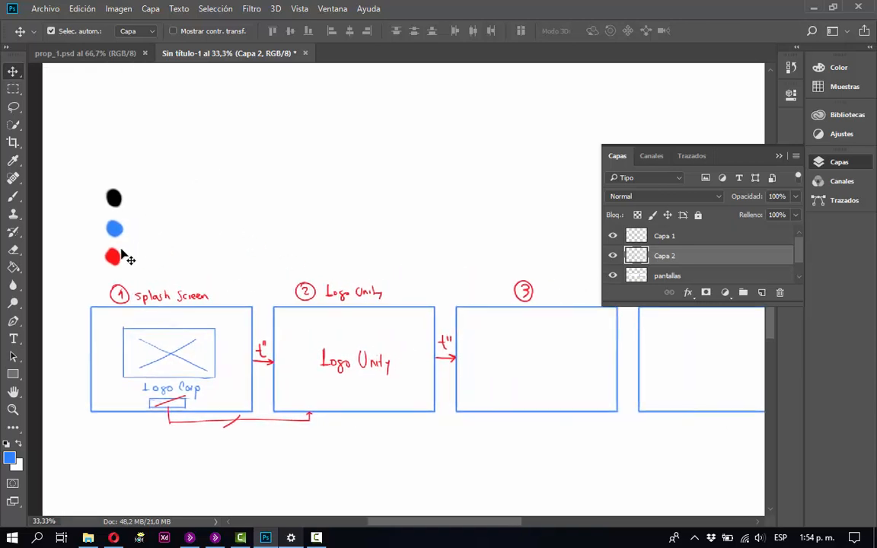
pyautogui.moveTo(114, 258); pyautogui.dragTo(461, 271)
pyautogui.moveTo(486, 318); pyautogui.dragTo(215, 288)
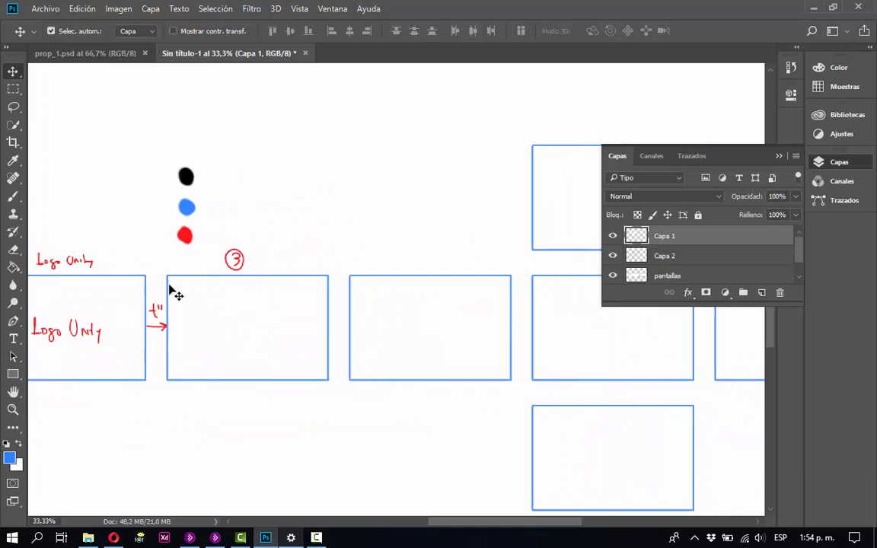
# Draw a blue rectangle with the brush in the middle of the third frame as an image placeholder.
pyautogui.press('z')
pyautogui.moveTo(148, 150); pyautogui.dragTo(459, 335)
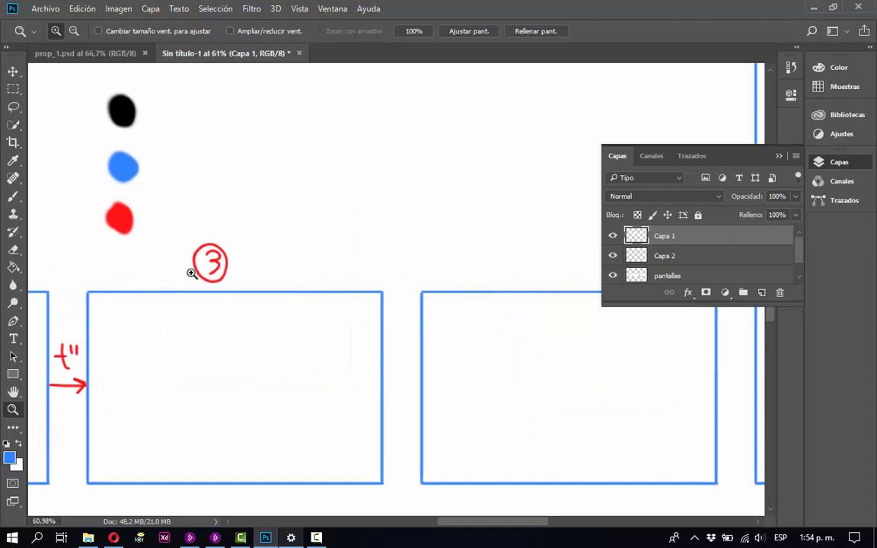
pyautogui.press('v')
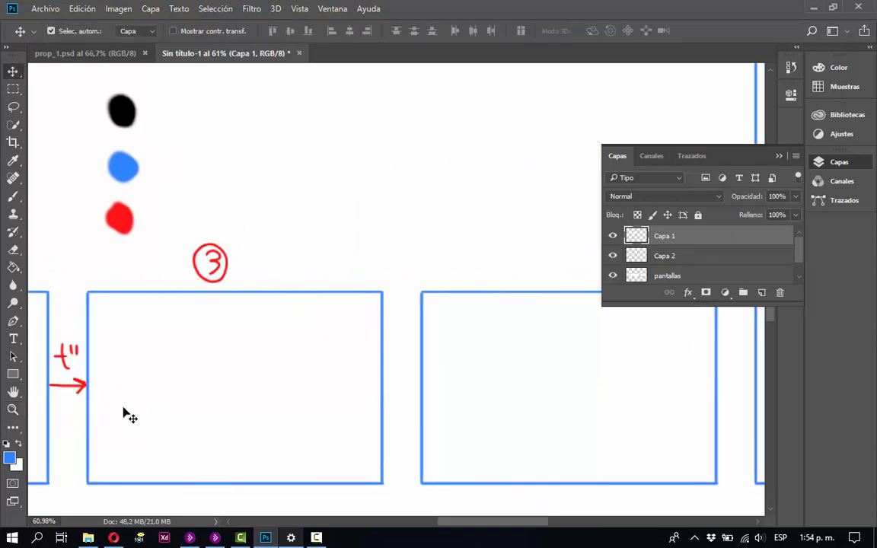
pyautogui.press('b')
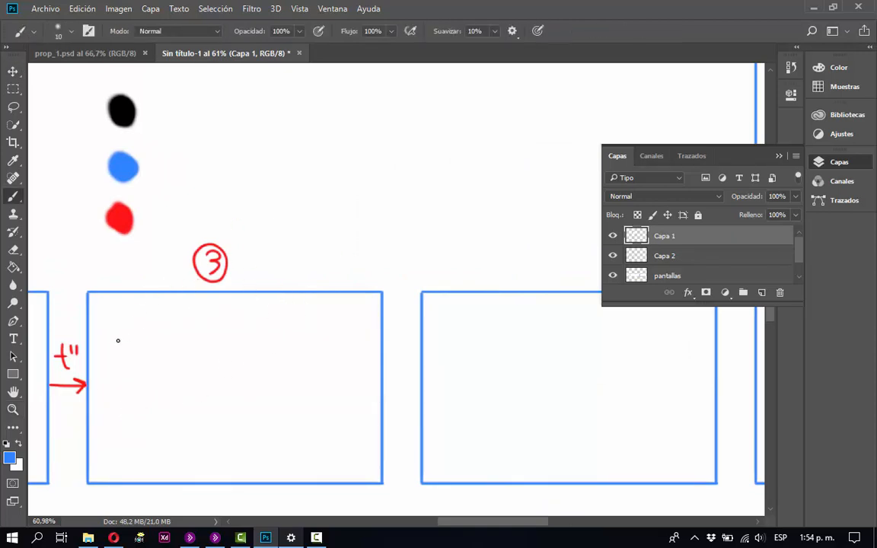
pyautogui.moveTo(147, 337)
pyautogui.mouseDown()
pyautogui.moveTo(323, 336)
pyautogui.moveTo(320, 443)
pyautogui.mouseUp()
pyautogui.moveTo(148, 338); pyautogui.dragTo(150, 449)
pyautogui.moveTo(319, 443); pyautogui.dragTo(143, 442)
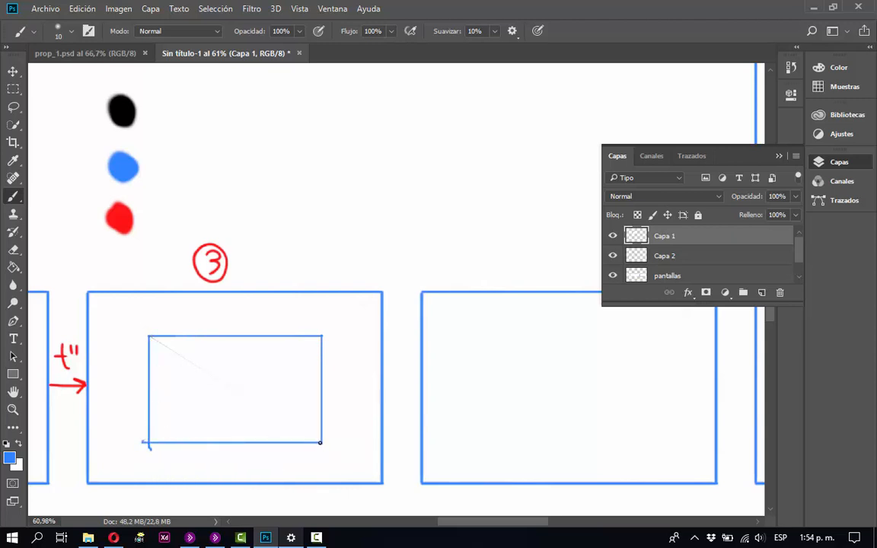
# Decline the Sticky Keys prompt, cross the placeholder with two blue diagonals and write "Logo Juego" beneath it.
pyautogui.press('shift')
pyautogui.press('shift')
pyautogui.press('shift')
pyautogui.press('shift')
pyautogui.press('shift')
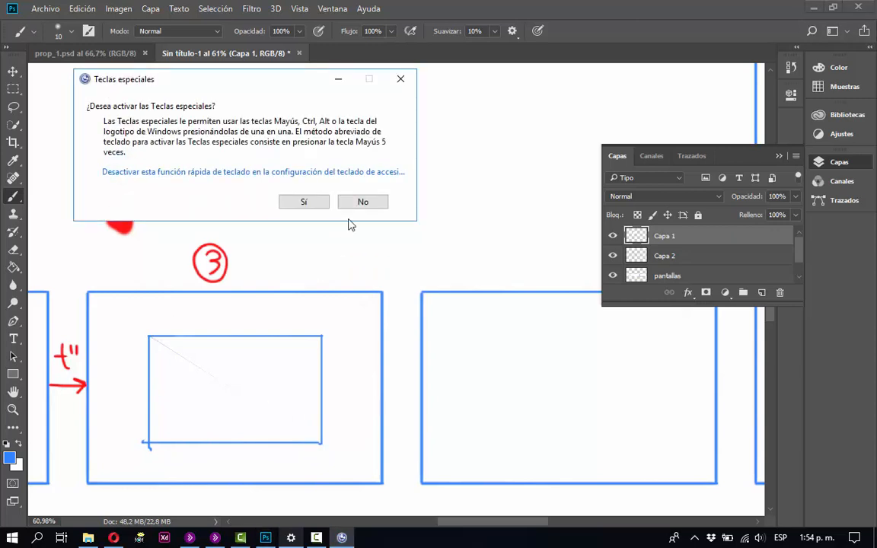
pyautogui.click(360, 202)
pyautogui.moveTo(304, 418); pyautogui.dragTo(171, 352)
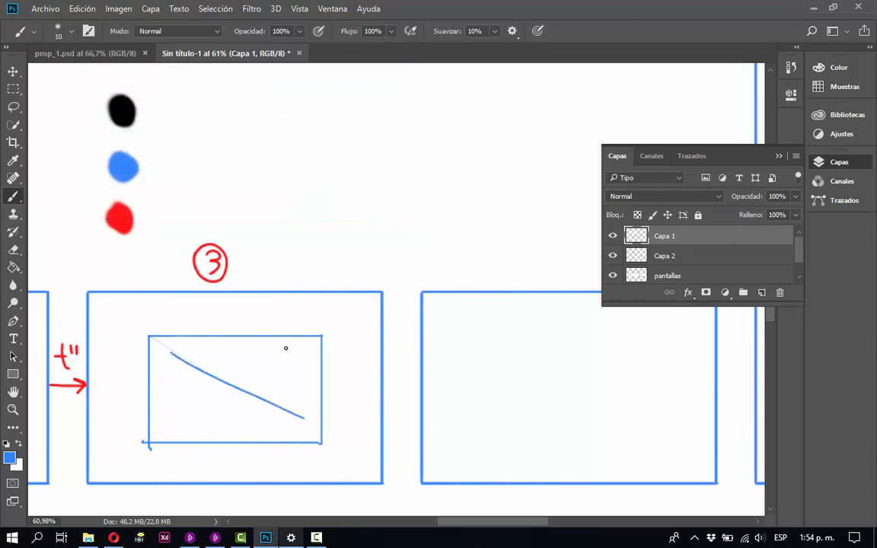
pyautogui.moveTo(170, 415); pyautogui.dragTo(300, 348)
pyautogui.moveTo(181, 454)
pyautogui.mouseDown()
pyautogui.moveTo(211, 466)
pyautogui.moveTo(290, 463)
pyautogui.mouseUp()
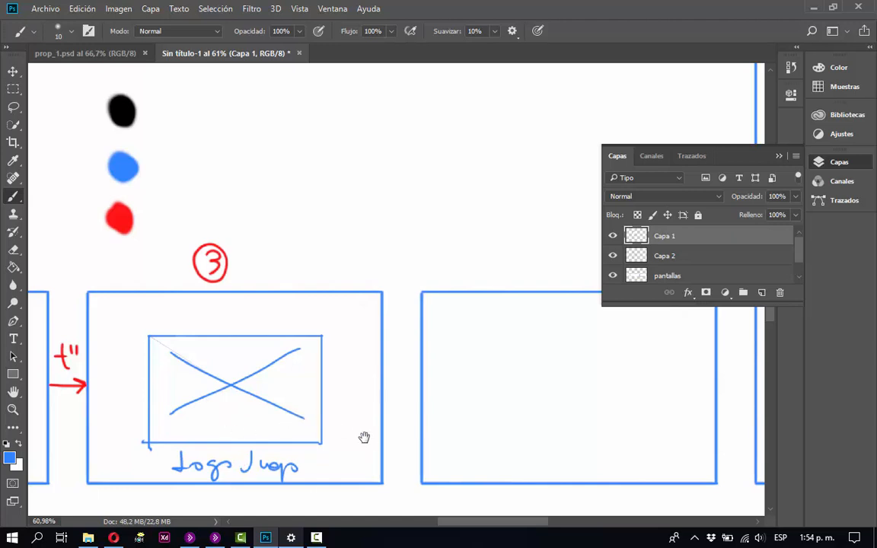
# Review the flow of the first three screens, from the splash screen to the game logo.
pyautogui.moveTo(364, 439); pyautogui.dragTo(341, 367)
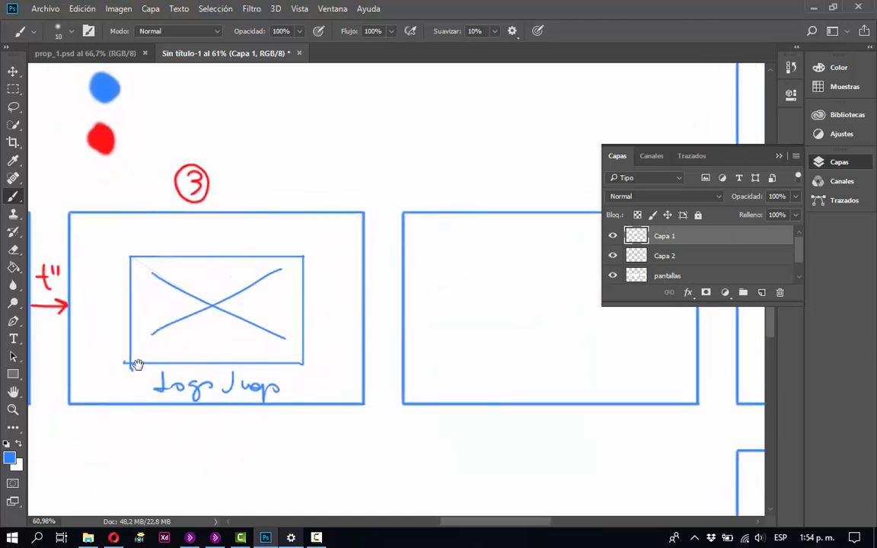
pyautogui.moveTo(126, 335); pyautogui.dragTo(358, 367)
pyautogui.moveTo(243, 365); pyautogui.dragTo(343, 382)
pyautogui.moveTo(30, 373)
pyautogui.mouseDown()
pyautogui.moveTo(397, 384)
pyautogui.moveTo(318, 390)
pyautogui.mouseUp()
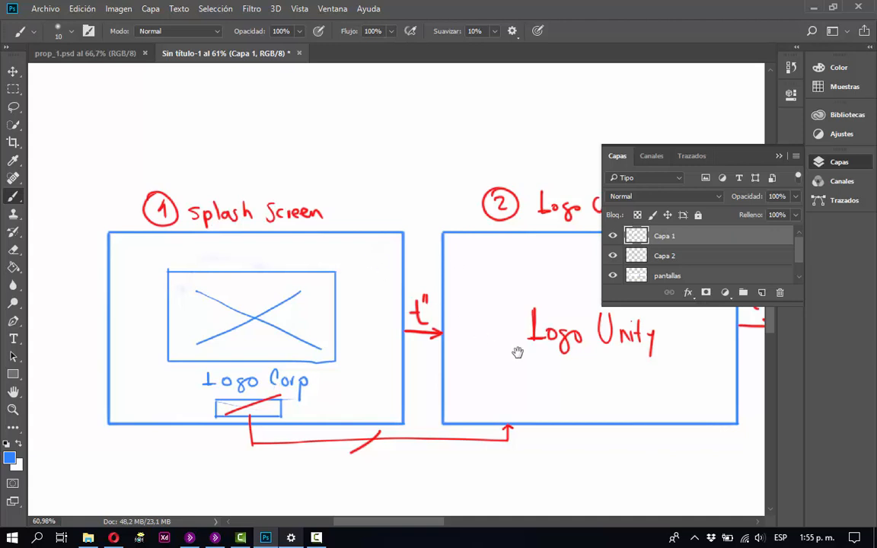
pyautogui.moveTo(583, 381); pyautogui.dragTo(261, 350)
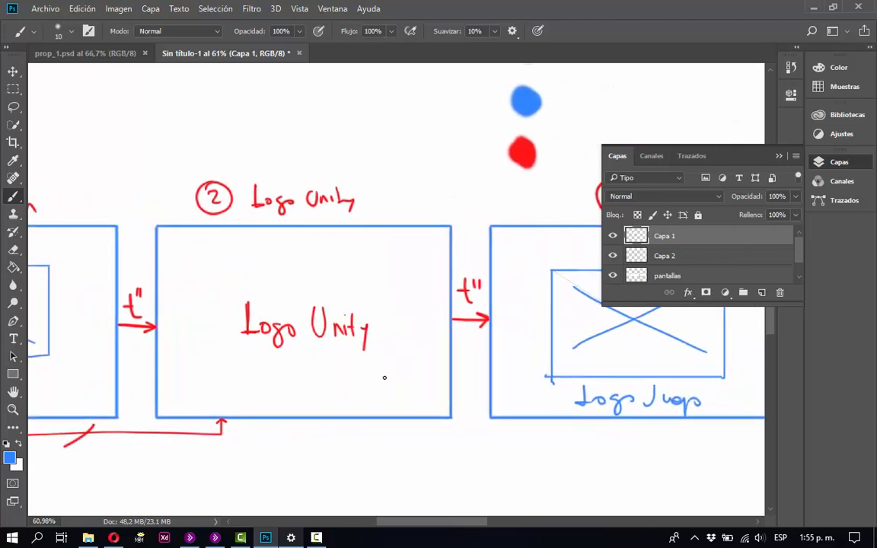
pyautogui.moveTo(538, 374); pyautogui.dragTo(249, 357)
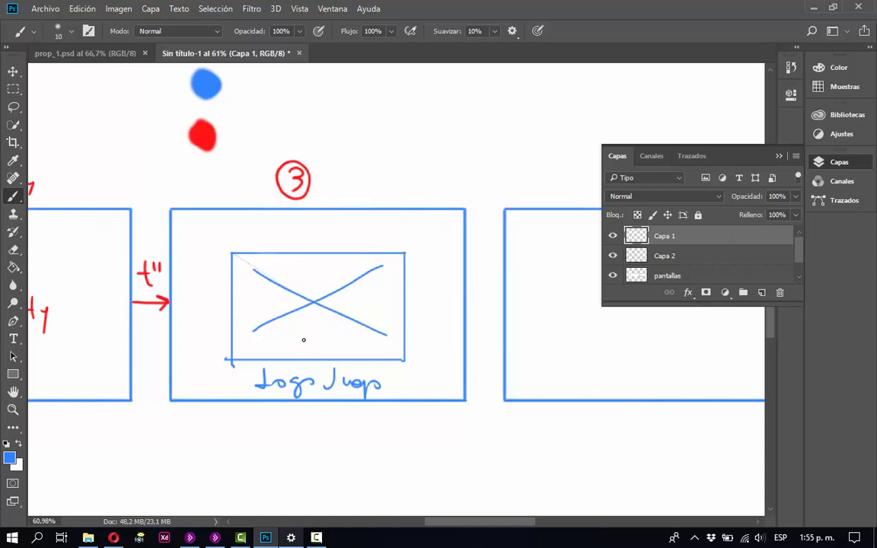
pyautogui.moveTo(348, 326); pyautogui.dragTo(274, 270)
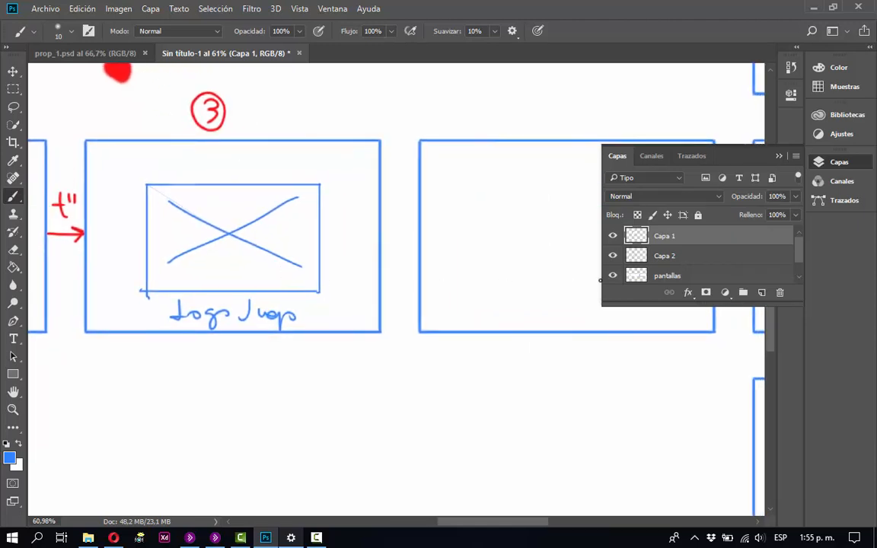
# Check what Capa 1 contains, then cut the crossed placeholder and its "Logo Juego" caption from that layer.
pyautogui.click(614, 237)
pyautogui.click(613, 237)
pyautogui.click(13, 88)
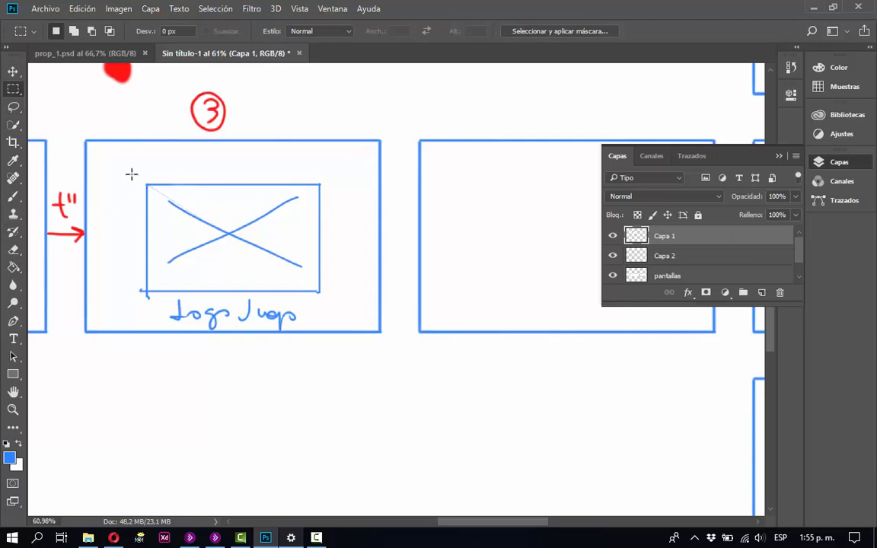
pyautogui.moveTo(131, 174)
pyautogui.mouseDown()
pyautogui.moveTo(275, 308)
pyautogui.moveTo(348, 345)
pyautogui.mouseUp()
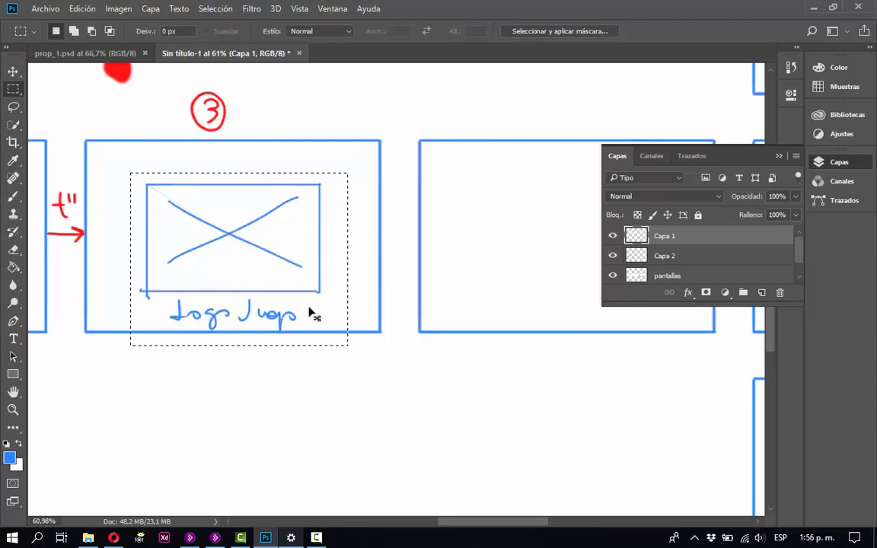
pyautogui.hotkey('ctrl', 'x')
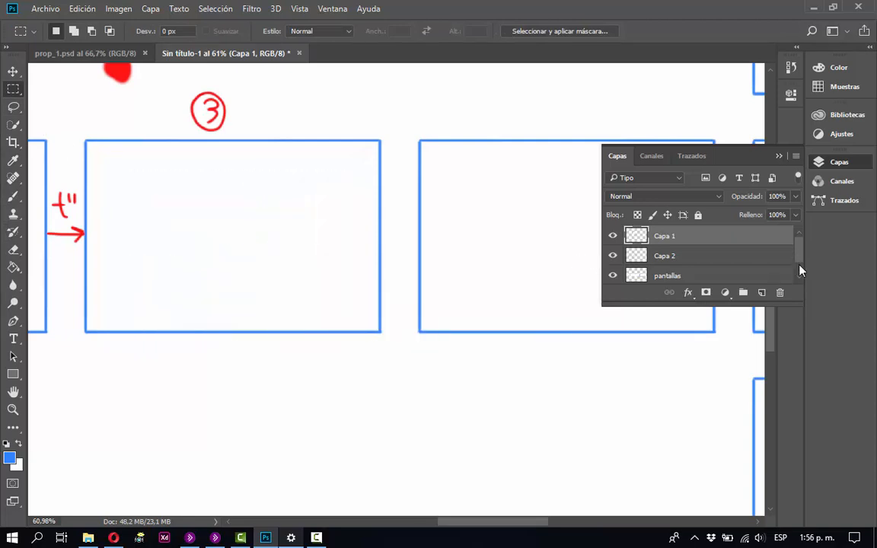
# Paste the game logo sketch directly above the pantallas layer and move it into the upper part of the third frame.
pyautogui.click(800, 270)
pyautogui.click(689, 255)
pyautogui.click(611, 254)
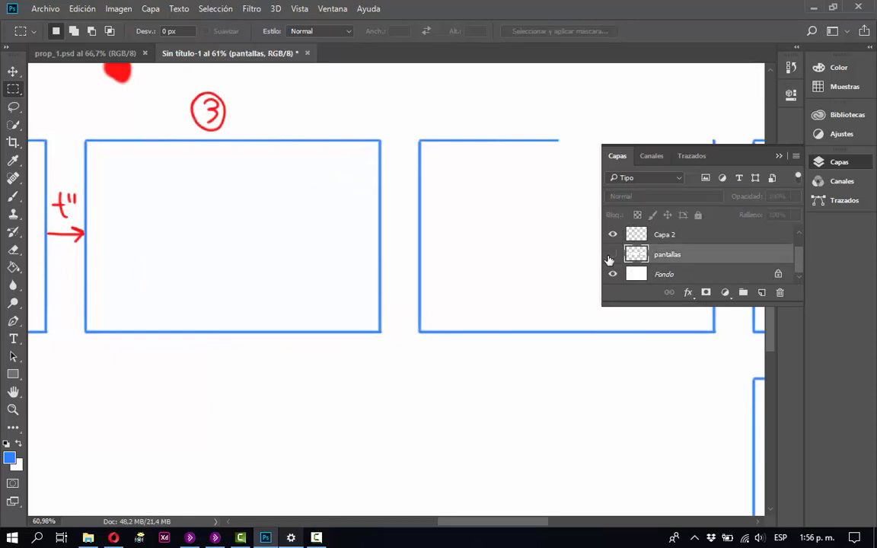
pyautogui.click(611, 256)
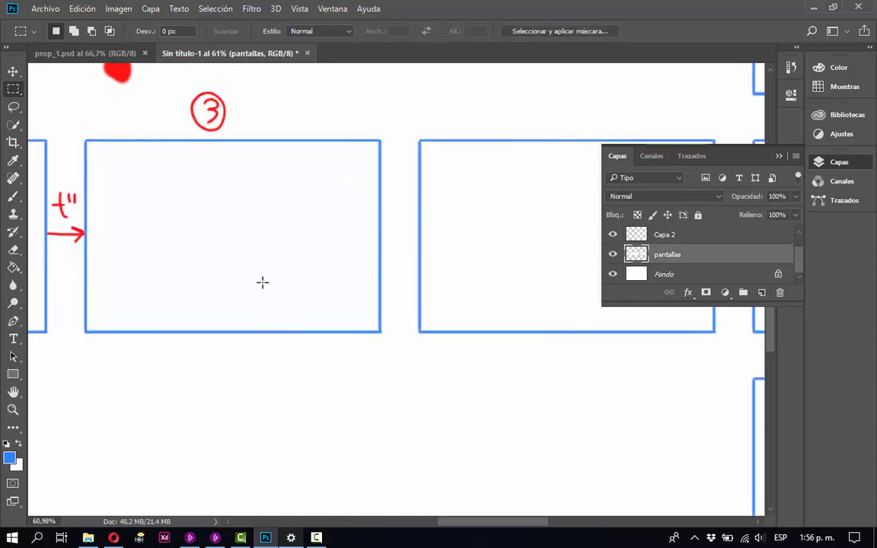
pyautogui.hotkey('ctrl', 'v')
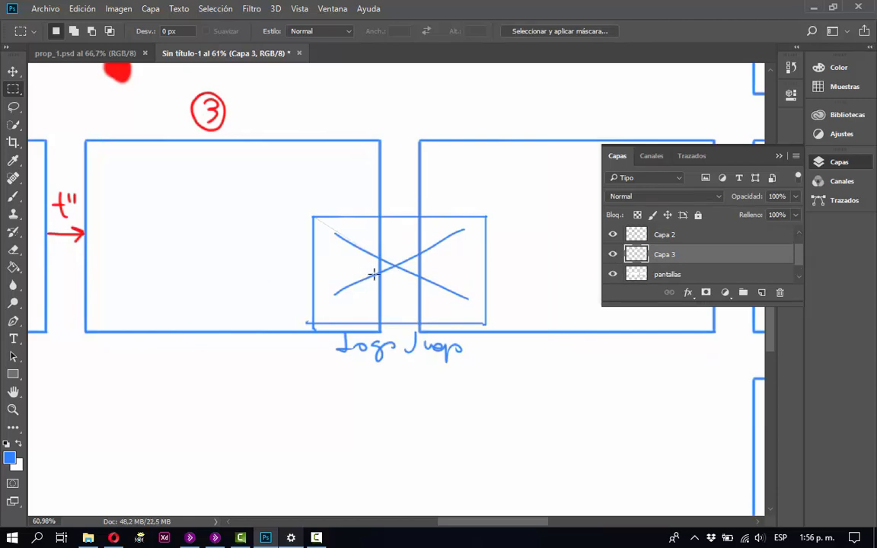
pyautogui.press('v')
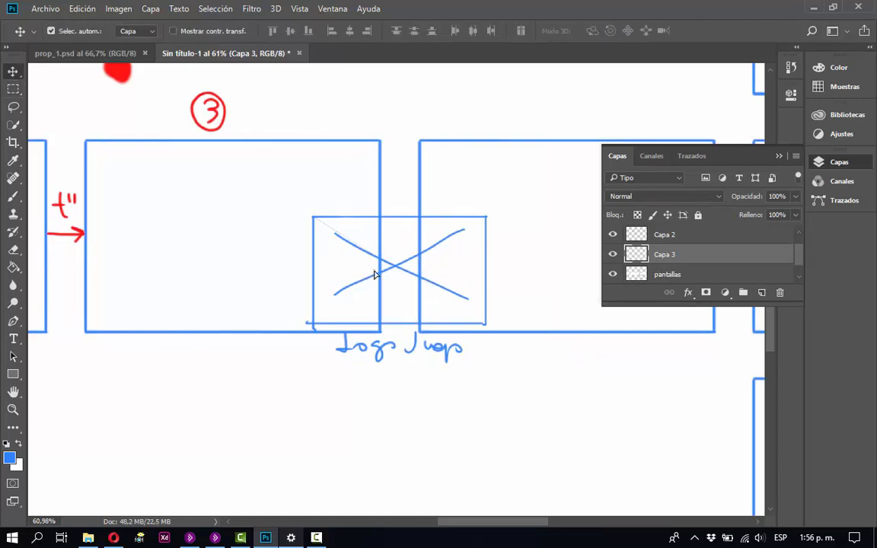
pyautogui.moveTo(374, 274)
pyautogui.mouseDown()
pyautogui.moveTo(235, 226)
pyautogui.moveTo(246, 218)
pyautogui.mouseUp()
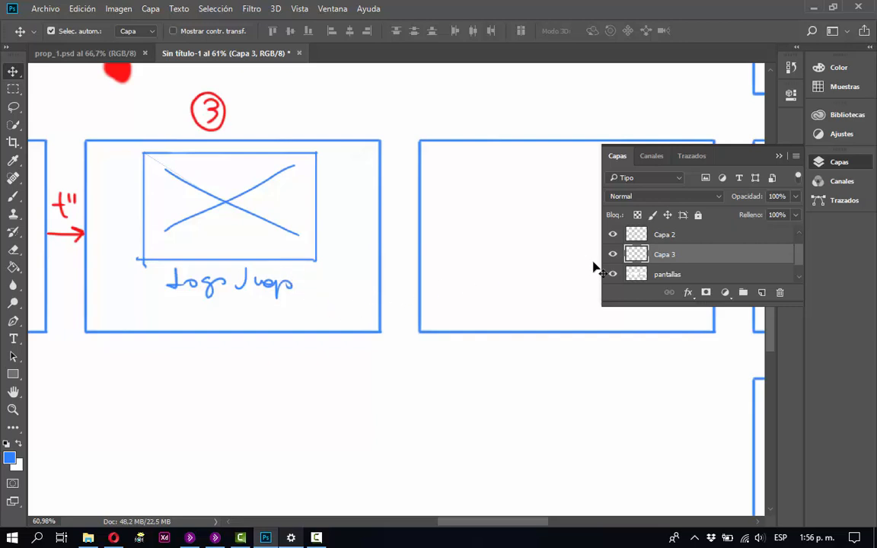
# On the pantallas layer, draw a small blue button labelled "Play" below the "Logo Juego" caption.
pyautogui.click(659, 276)
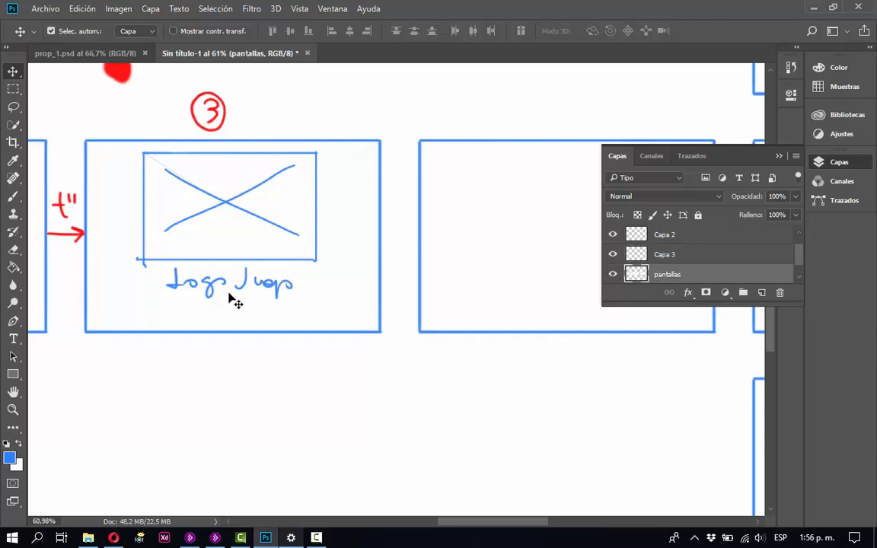
pyautogui.press('b')
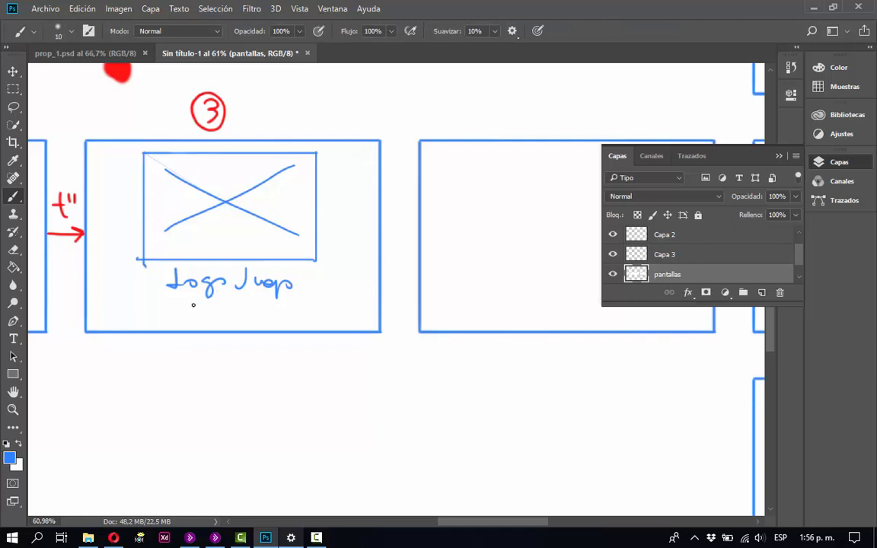
pyautogui.moveTo(193, 304)
pyautogui.mouseDown()
pyautogui.moveTo(252, 304)
pyautogui.moveTo(228, 323)
pyautogui.moveTo(193, 322)
pyautogui.moveTo(194, 307)
pyautogui.moveTo(200, 317)
pyautogui.moveTo(210, 311)
pyautogui.moveTo(201, 316)
pyautogui.moveTo(236, 318)
pyautogui.moveTo(233, 326)
pyautogui.mouseUp()
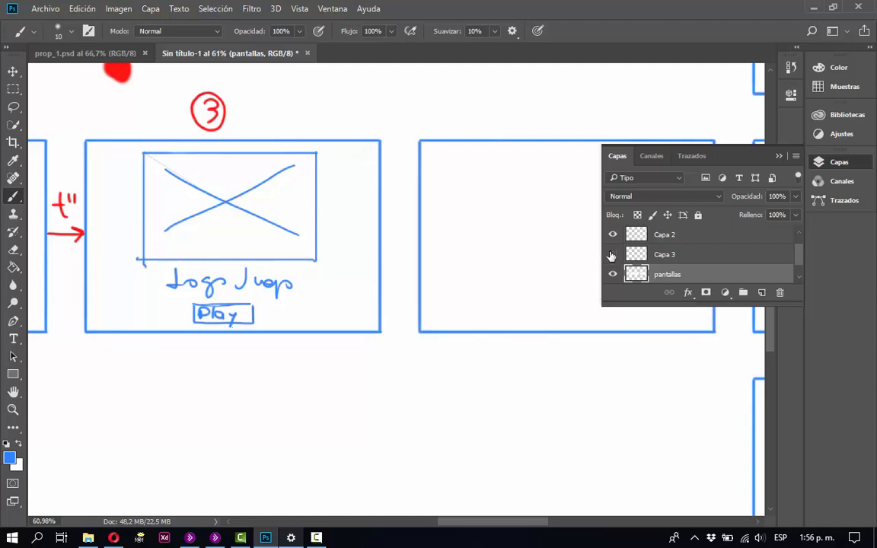
# On Capa 2, draw a red double-headed connector from "Play" to the fourth frame and a red arrow labelled t" between both frames.
pyautogui.click(612, 235)
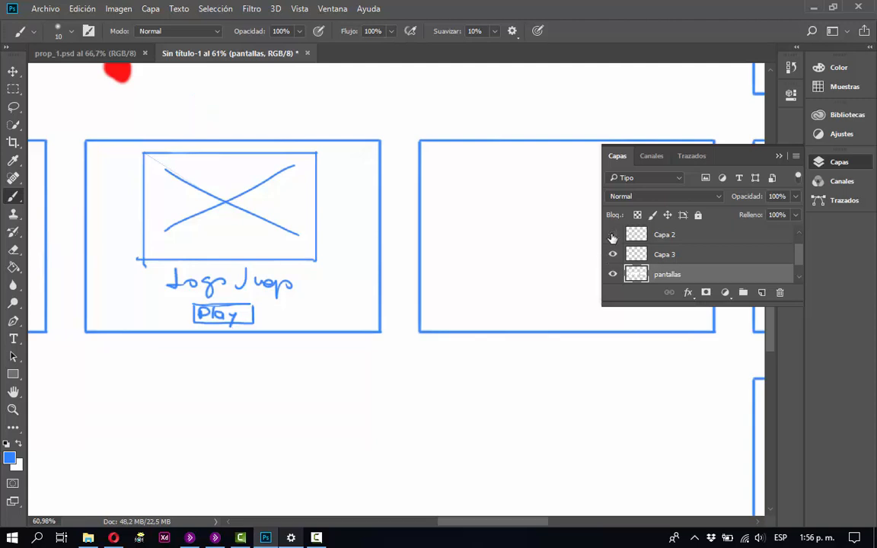
pyautogui.click(612, 236)
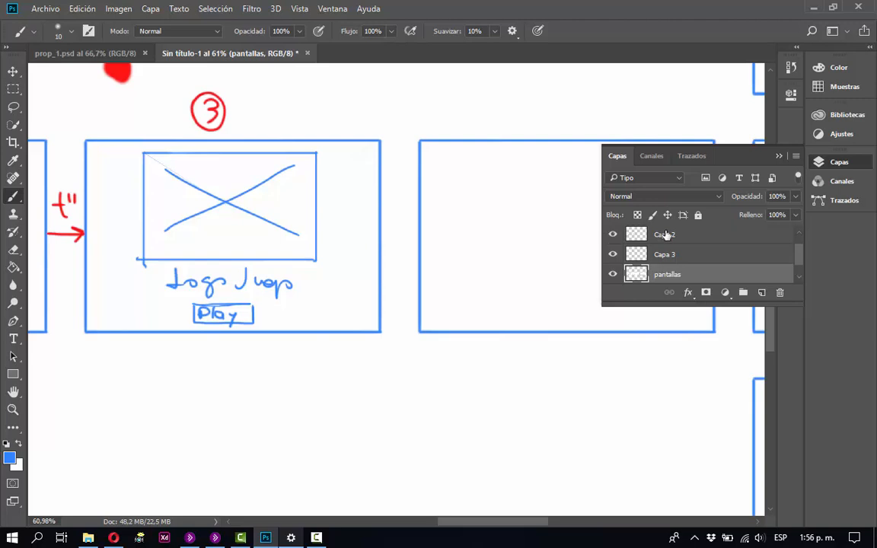
pyautogui.click(654, 235)
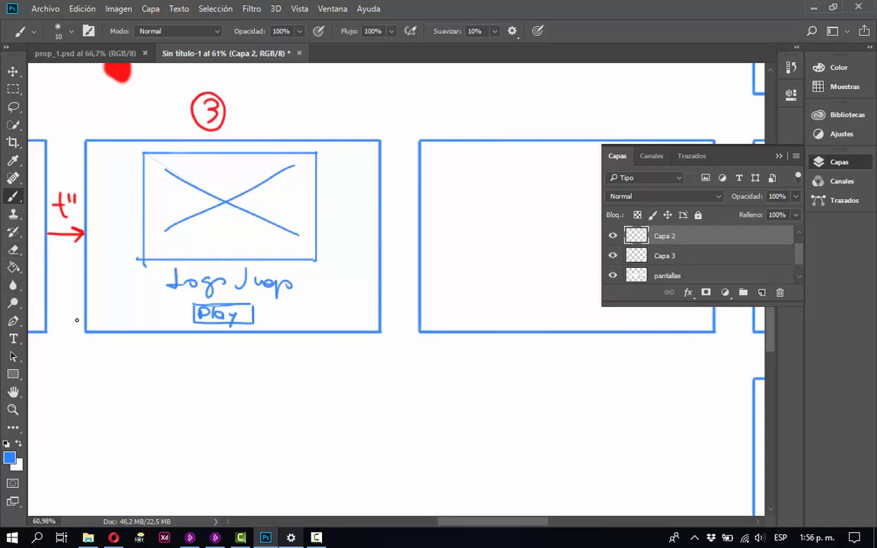
pyautogui.press('i')
pyautogui.click(109, 70)
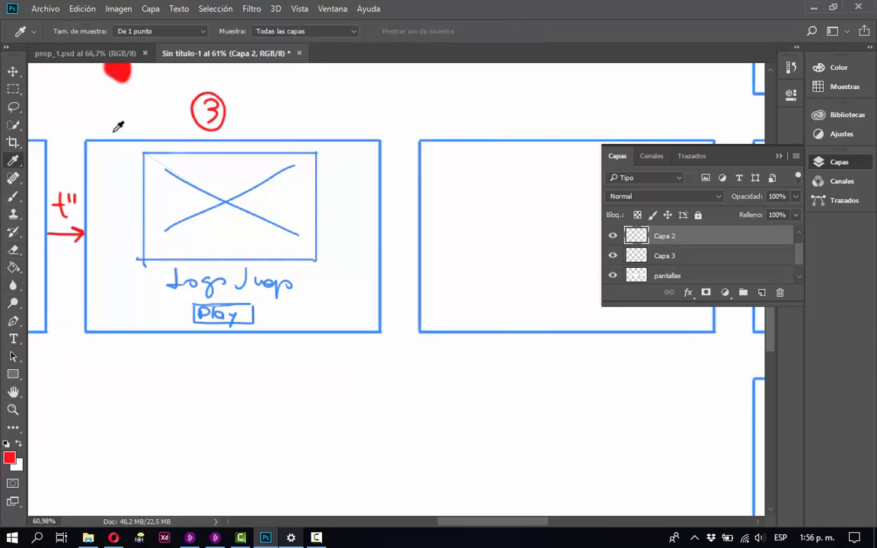
pyautogui.press('b')
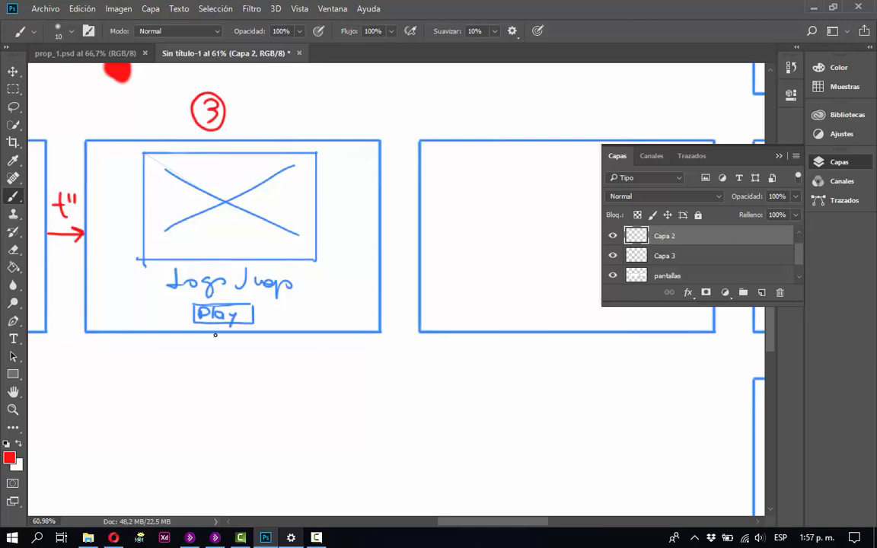
pyautogui.moveTo(226, 335)
pyautogui.mouseDown()
pyautogui.moveTo(210, 336)
pyautogui.moveTo(219, 358)
pyautogui.moveTo(235, 366)
pyautogui.moveTo(551, 356)
pyautogui.moveTo(552, 335)
pyautogui.moveTo(545, 341)
pyautogui.mouseUp()
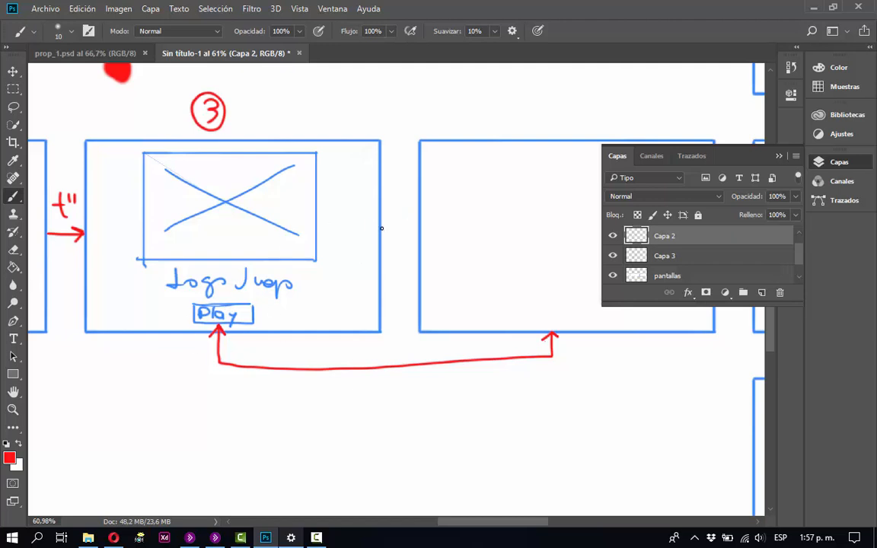
pyautogui.moveTo(378, 228); pyautogui.dragTo(419, 228)
pyautogui.moveTo(390, 190)
pyautogui.mouseDown()
pyautogui.moveTo(390, 218)
pyautogui.moveTo(405, 199)
pyautogui.mouseUp()
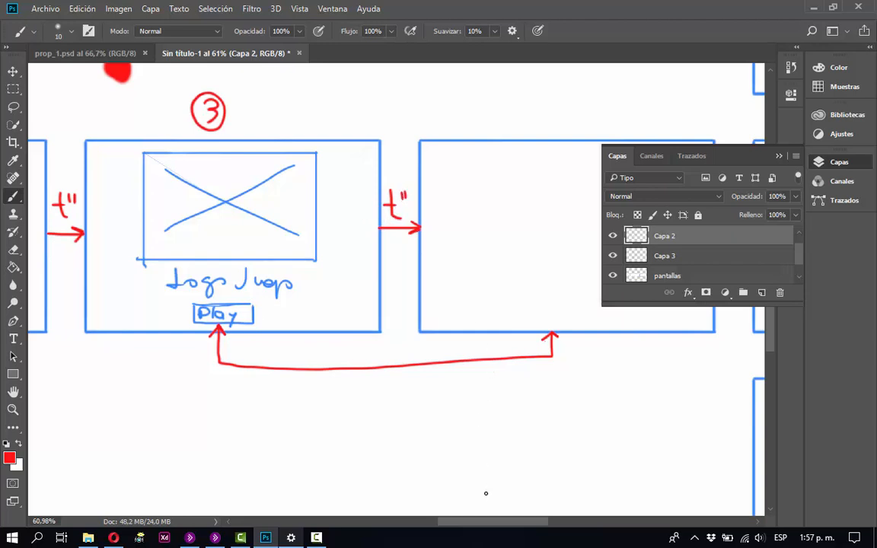
# Handwrite the red title "Inicio (IJ)" beside the circled 3 above the third frame.
pyautogui.moveTo(496, 523); pyautogui.dragTo(541, 521)
pyautogui.press('space')
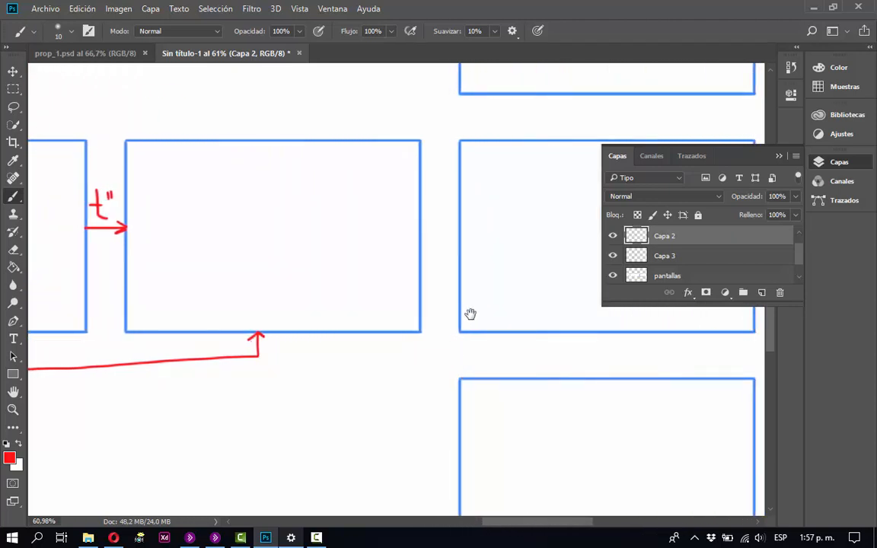
pyautogui.moveTo(469, 313); pyautogui.dragTo(538, 346)
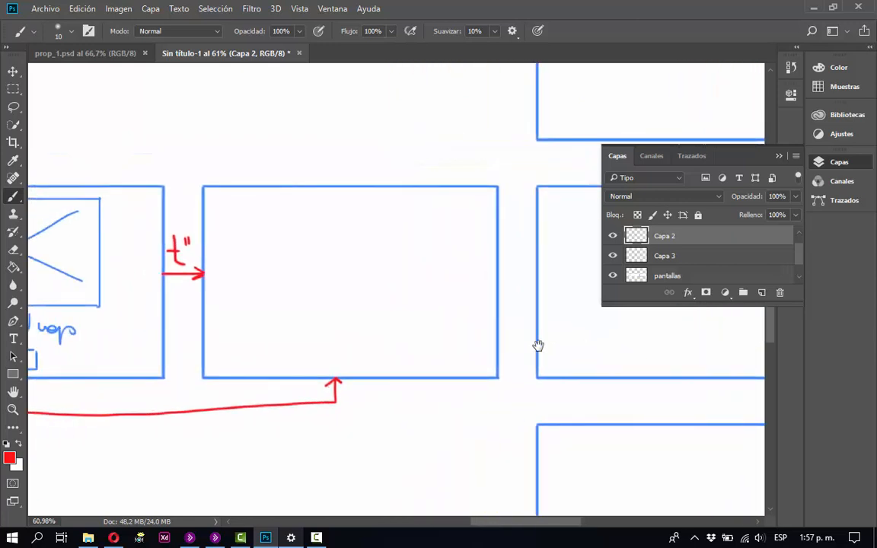
pyautogui.moveTo(405, 333); pyautogui.dragTo(553, 347)
pyautogui.moveTo(323, 317)
pyautogui.mouseDown()
pyautogui.moveTo(609, 337)
pyautogui.moveTo(597, 345)
pyautogui.moveTo(387, 352)
pyautogui.moveTo(315, 325)
pyautogui.mouseUp()
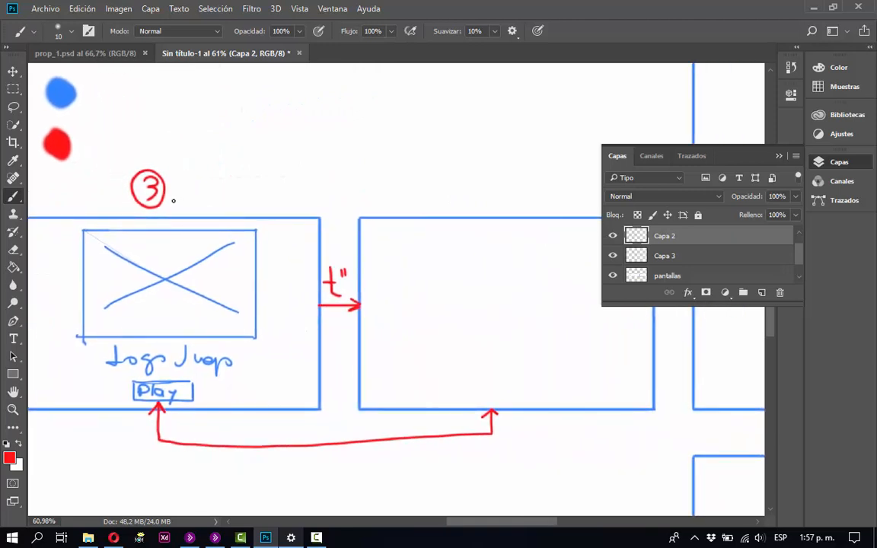
pyautogui.moveTo(176, 174)
pyautogui.mouseDown()
pyautogui.moveTo(177, 202)
pyautogui.moveTo(184, 174)
pyautogui.moveTo(188, 201)
pyautogui.moveTo(206, 201)
pyautogui.mouseUp()
pyautogui.moveTo(220, 192); pyautogui.dragTo(221, 201)
pyautogui.moveTo(225, 189)
pyautogui.mouseDown()
pyautogui.moveTo(226, 202)
pyautogui.moveTo(239, 191)
pyautogui.mouseUp()
pyautogui.click(224, 182)
pyautogui.click(205, 180)
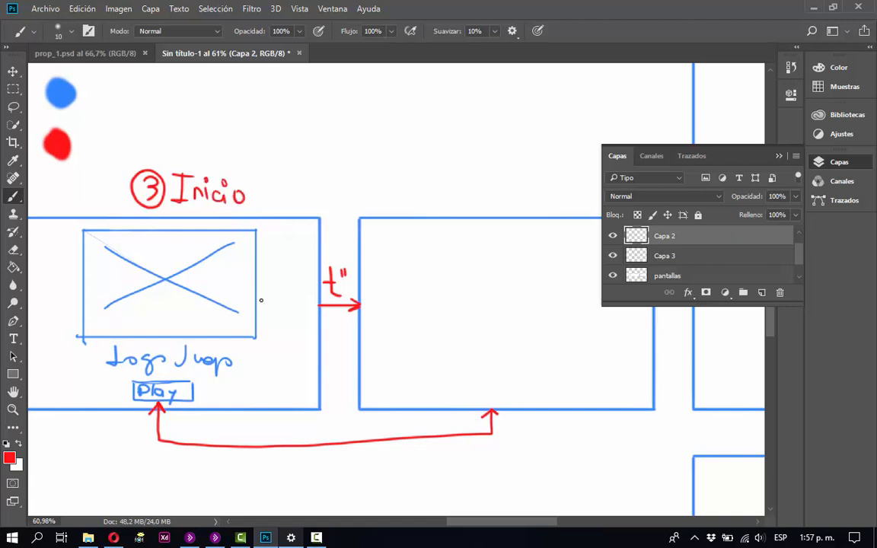
pyautogui.moveTo(263, 174)
pyautogui.mouseDown()
pyautogui.moveTo(265, 206)
pyautogui.moveTo(280, 196)
pyautogui.moveTo(294, 206)
pyautogui.mouseUp()
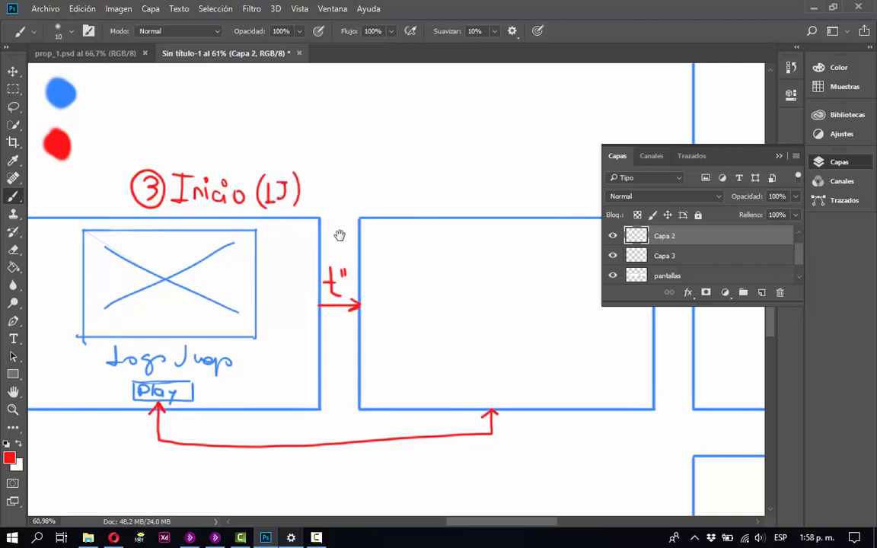
# Write a red circled 4 above the fourth frame, and add a 1 before the circled 3 and a 2 before the circled 4.
pyautogui.moveTo(338, 235)
pyautogui.mouseDown()
pyautogui.moveTo(359, 249)
pyautogui.moveTo(252, 264)
pyautogui.mouseUp()
pyautogui.moveTo(314, 188)
pyautogui.mouseDown()
pyautogui.moveTo(324, 210)
pyautogui.moveTo(319, 219)
pyautogui.moveTo(326, 223)
pyautogui.moveTo(333, 203)
pyautogui.mouseUp()
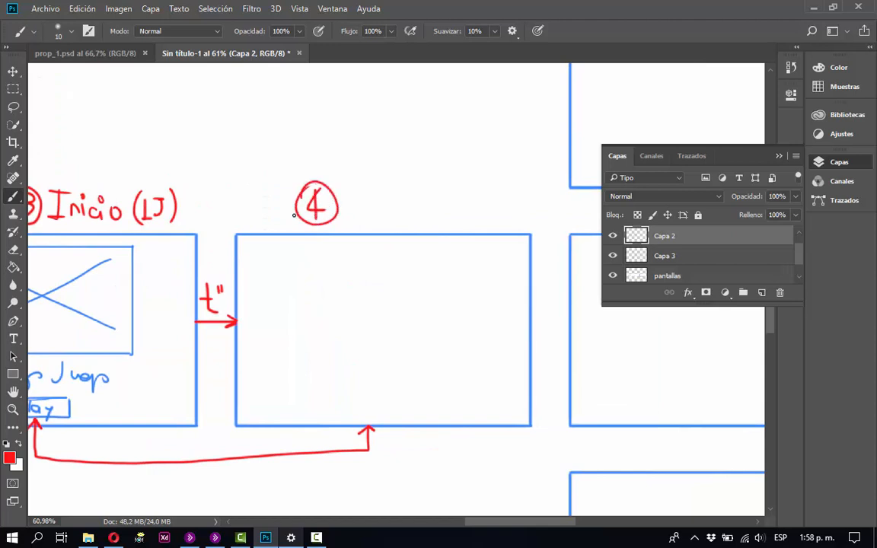
pyautogui.moveTo(117, 175); pyautogui.dragTo(225, 153)
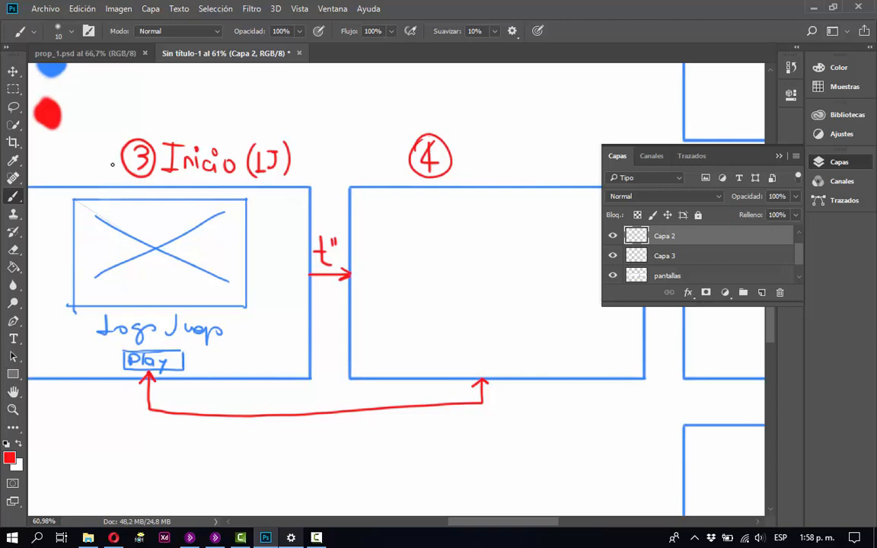
pyautogui.moveTo(99, 155); pyautogui.dragTo(112, 173)
pyautogui.moveTo(378, 150); pyautogui.dragTo(398, 172)
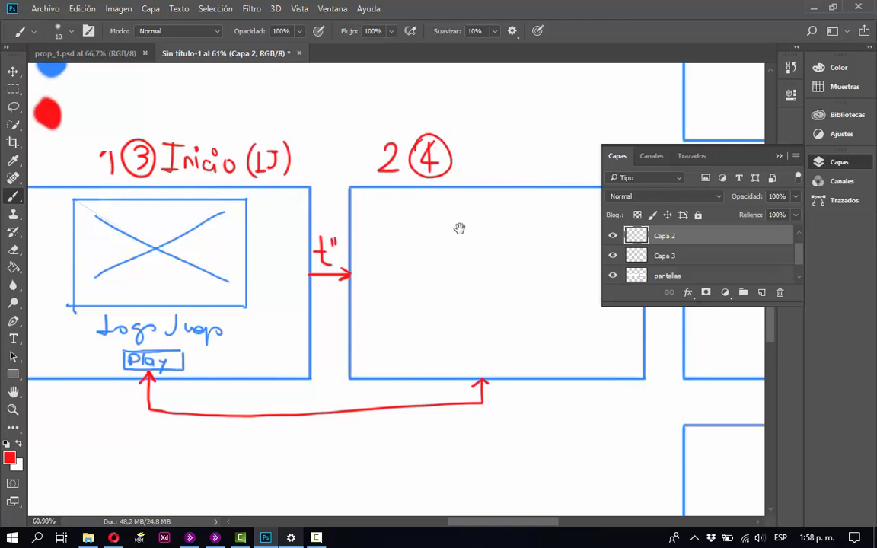
# Move the Capa 1 artwork slightly upward to uncover the handwritten 1, and make Capa 2 active again.
pyautogui.moveTo(472, 236)
pyautogui.mouseDown()
pyautogui.moveTo(408, 240)
pyautogui.moveTo(450, 238)
pyautogui.mouseUp()
pyautogui.press('v')
pyautogui.click(103, 117)
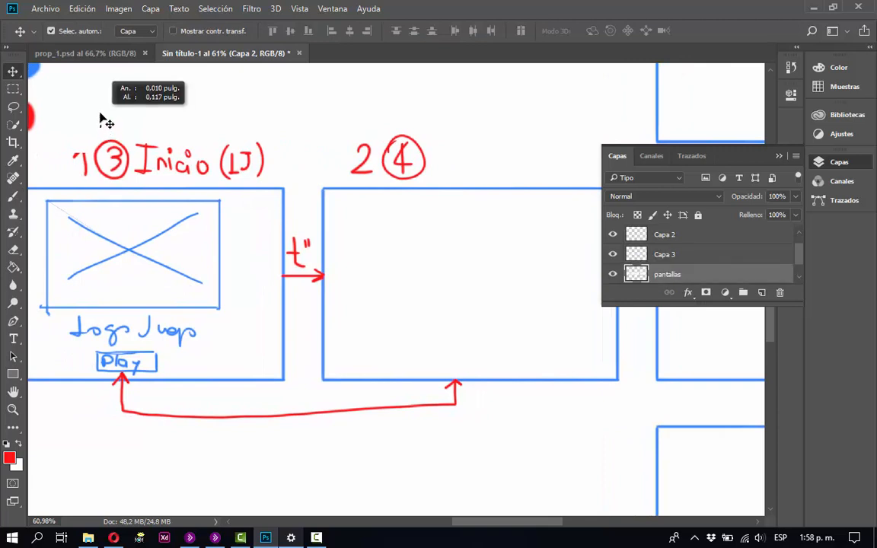
pyautogui.moveTo(82, 122); pyautogui.dragTo(82, 111)
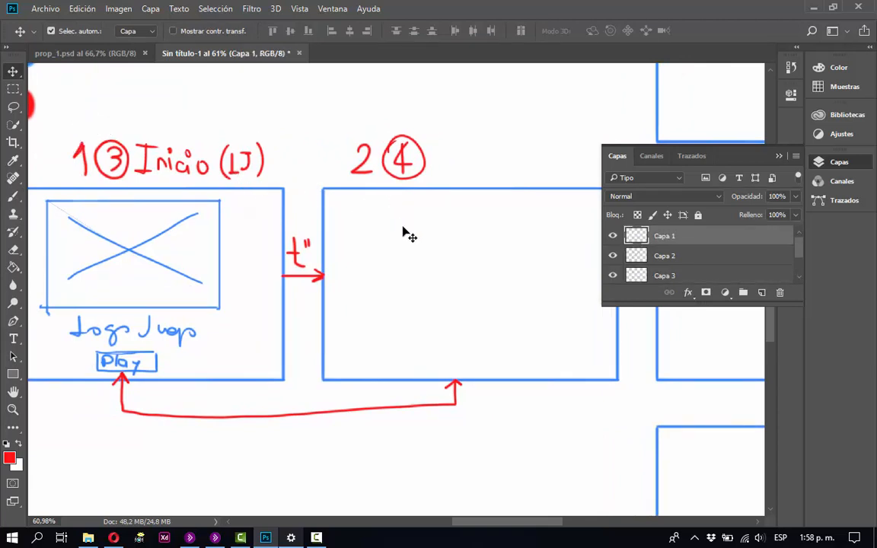
pyautogui.click(392, 176)
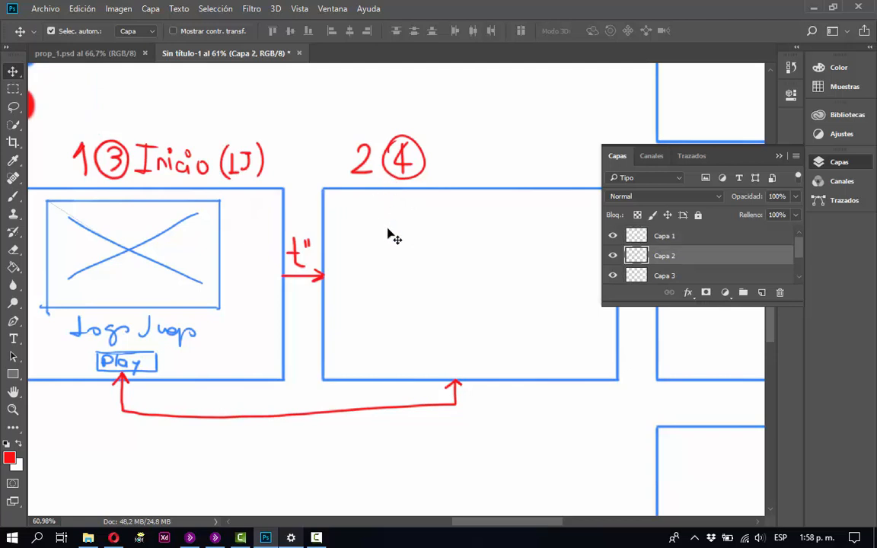
# On the pantallas layer, handwrite the heading "MENÚ" in blue at the top of the fourth frame.
pyautogui.moveTo(452, 243); pyautogui.dragTo(339, 244)
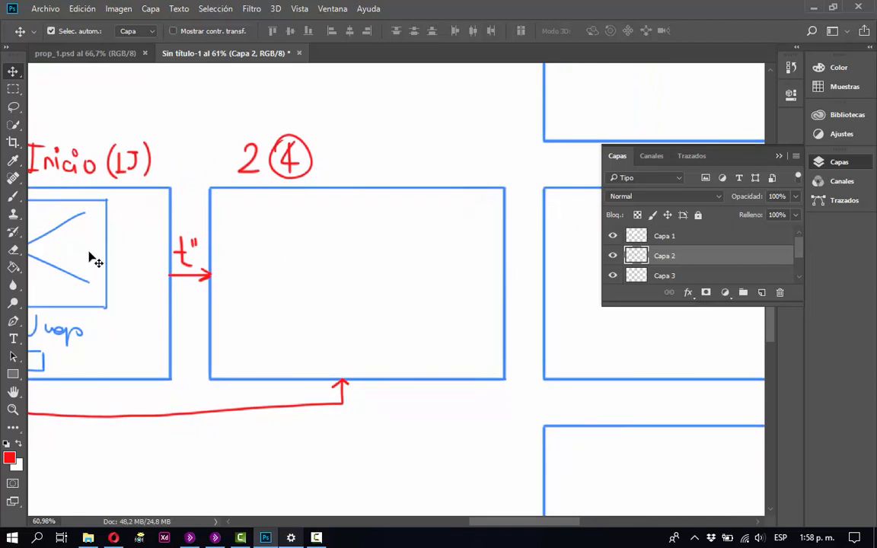
pyautogui.moveTo(123, 261); pyautogui.dragTo(202, 278)
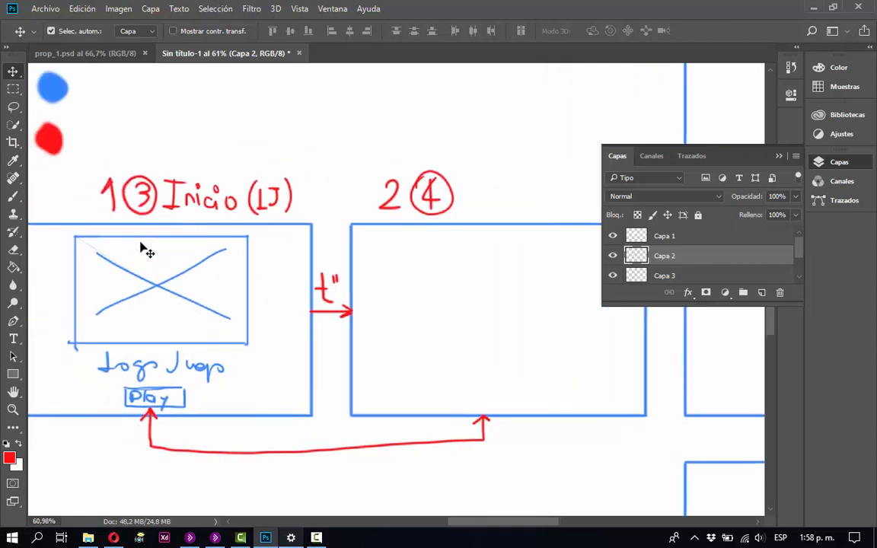
pyautogui.press('i')
pyautogui.click(42, 84)
pyautogui.press('b')
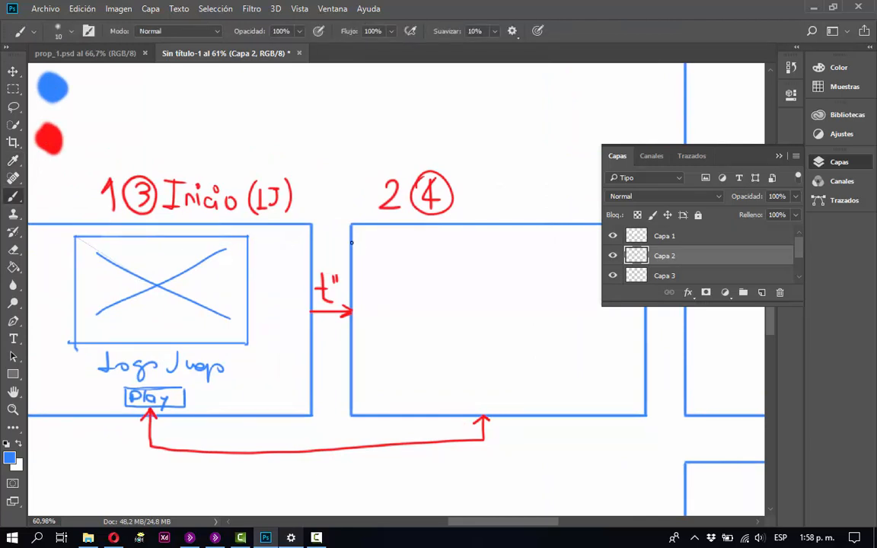
pyautogui.moveTo(421, 267); pyautogui.dragTo(344, 250)
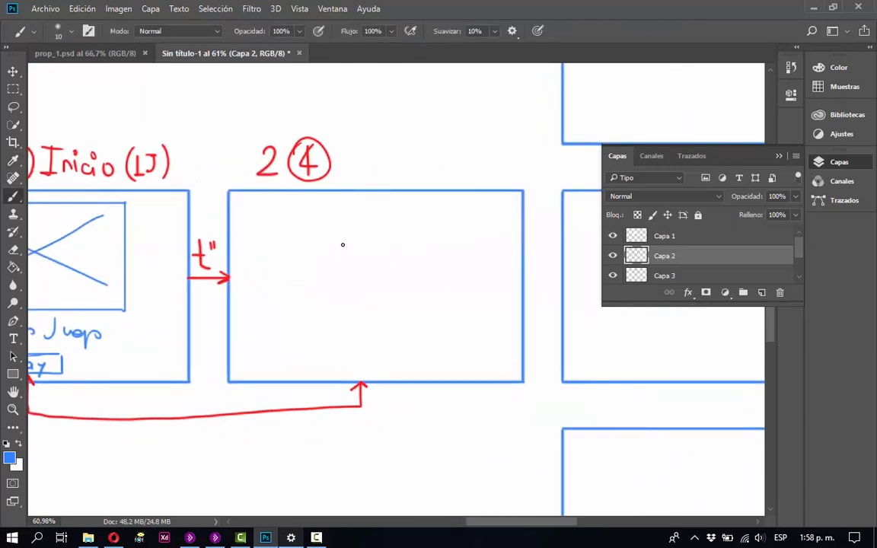
pyautogui.press('v')
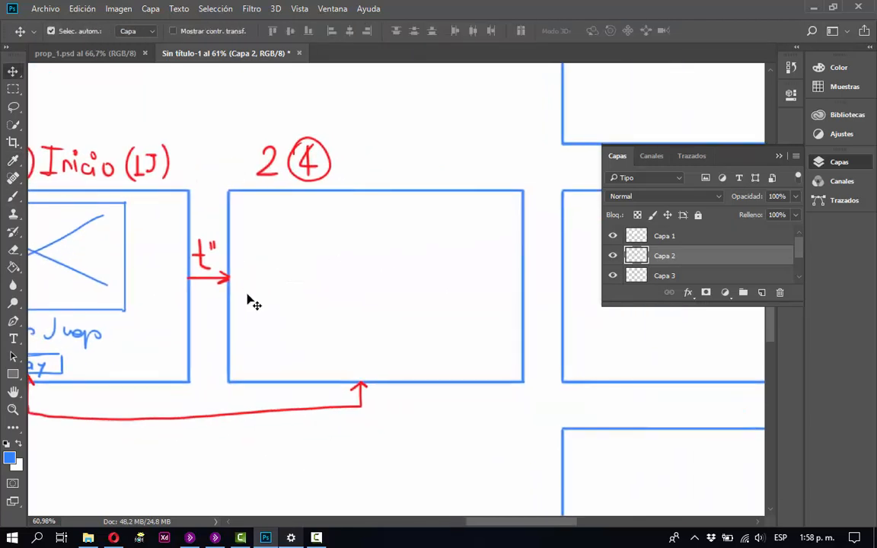
pyautogui.click(231, 364)
pyautogui.press('b')
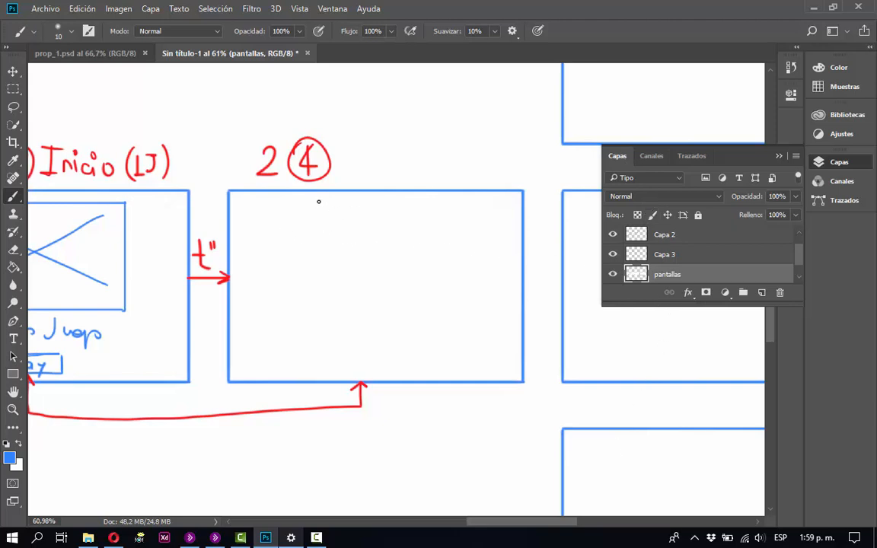
pyautogui.moveTo(325, 224)
pyautogui.mouseDown()
pyautogui.moveTo(326, 208)
pyautogui.moveTo(334, 222)
pyautogui.moveTo(359, 207)
pyautogui.moveTo(358, 215)
pyautogui.mouseUp()
pyautogui.moveTo(347, 223)
pyautogui.mouseDown()
pyautogui.moveTo(364, 223)
pyautogui.moveTo(387, 203)
pyautogui.mouseUp()
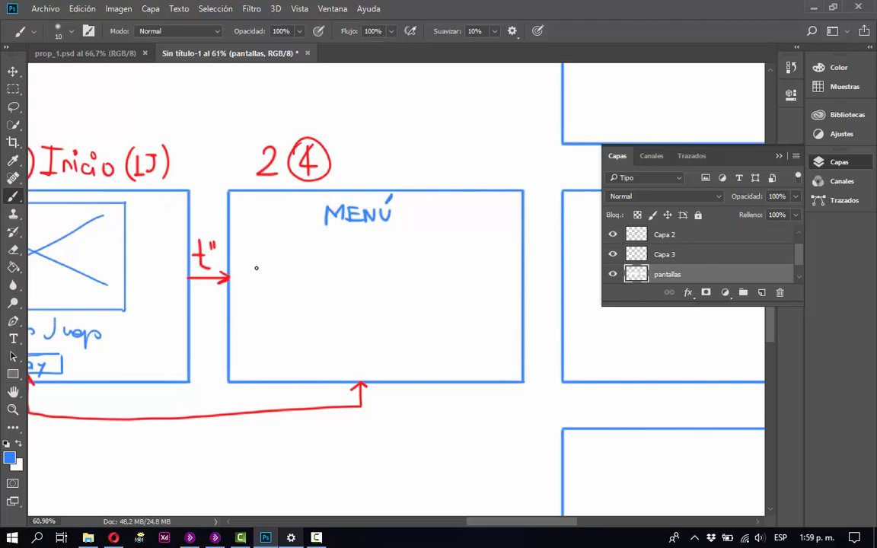
# Sketch a block of text lines titled "Bruja" in the menu screen, with a crossed square image placeholder beside it.
pyautogui.moveTo(251, 269)
pyautogui.mouseDown()
pyautogui.moveTo(291, 268)
pyautogui.moveTo(293, 312)
pyautogui.mouseUp()
pyautogui.moveTo(254, 318); pyautogui.dragTo(292, 324)
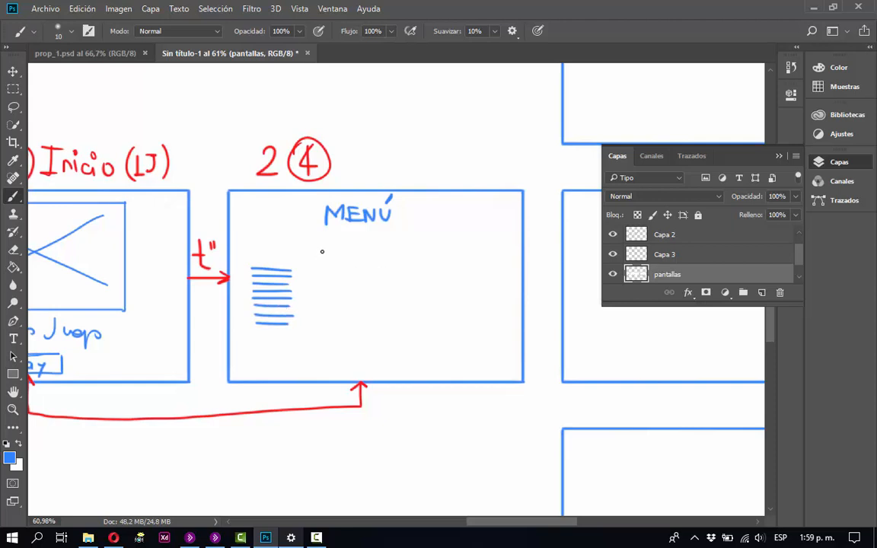
pyautogui.moveTo(323, 251)
pyautogui.mouseDown()
pyautogui.moveTo(324, 329)
pyautogui.moveTo(387, 252)
pyautogui.moveTo(408, 253)
pyautogui.moveTo(408, 335)
pyautogui.moveTo(326, 328)
pyautogui.mouseUp()
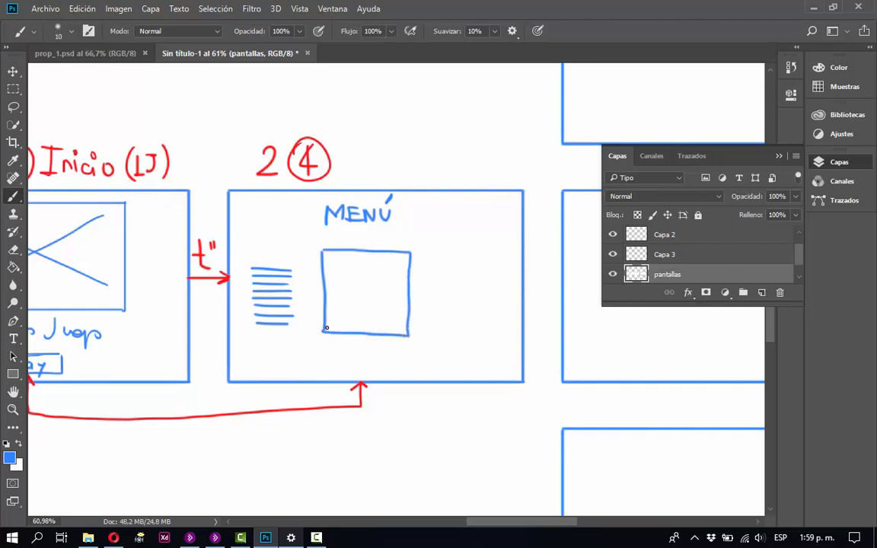
pyautogui.moveTo(334, 260); pyautogui.dragTo(400, 327)
pyautogui.moveTo(399, 258); pyautogui.dragTo(333, 324)
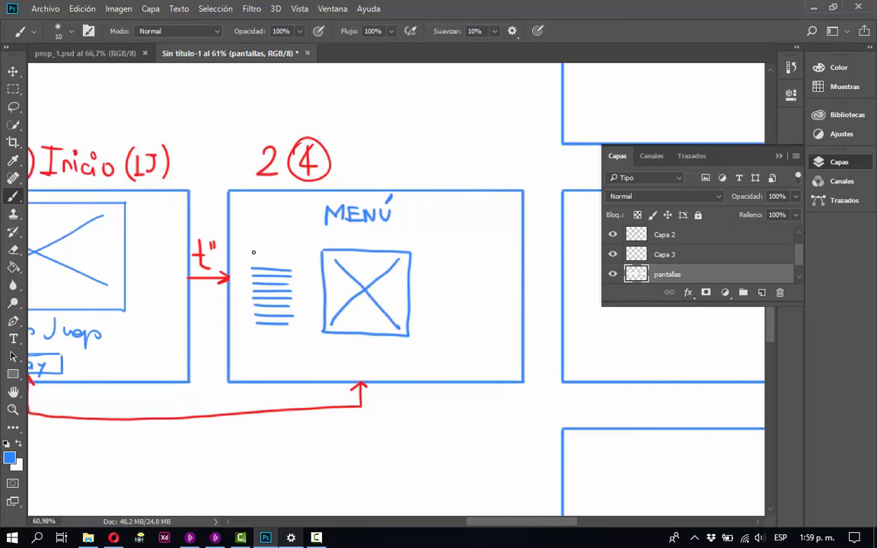
pyautogui.moveTo(253, 252)
pyautogui.mouseDown()
pyautogui.moveTo(252, 236)
pyautogui.moveTo(257, 251)
pyautogui.moveTo(286, 245)
pyautogui.moveTo(290, 253)
pyautogui.mouseUp()
# Draw a column of three small boxes beside the image placeholder and number them 1, 2 and 3.
pyautogui.moveTo(459, 218)
pyautogui.mouseDown()
pyautogui.moveTo(428, 217)
pyautogui.moveTo(427, 248)
pyautogui.moveTo(457, 252)
pyautogui.moveTo(460, 219)
pyautogui.mouseUp()
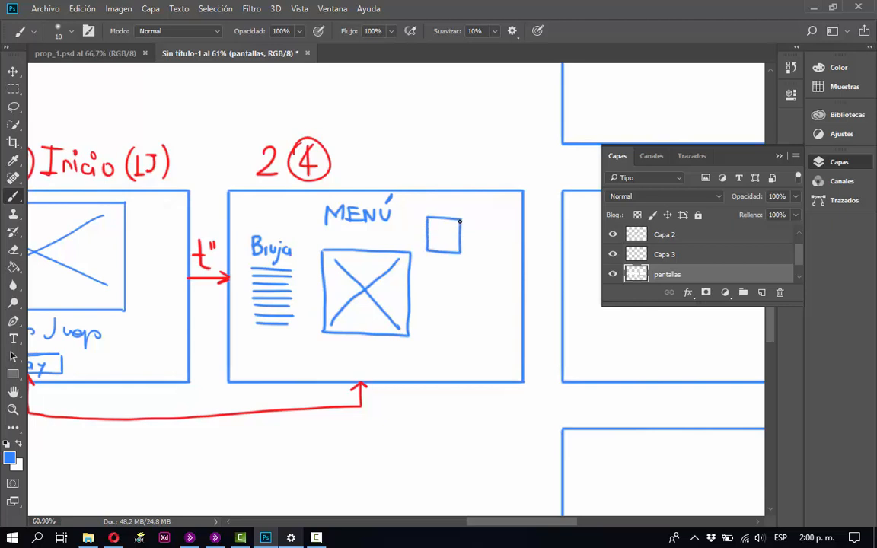
pyautogui.moveTo(458, 268)
pyautogui.mouseDown()
pyautogui.moveTo(421, 293)
pyautogui.moveTo(452, 299)
pyautogui.moveTo(460, 264)
pyautogui.mouseUp()
pyautogui.moveTo(457, 310)
pyautogui.mouseDown()
pyautogui.moveTo(419, 317)
pyautogui.moveTo(417, 334)
pyautogui.moveTo(452, 343)
pyautogui.moveTo(460, 313)
pyautogui.mouseUp()
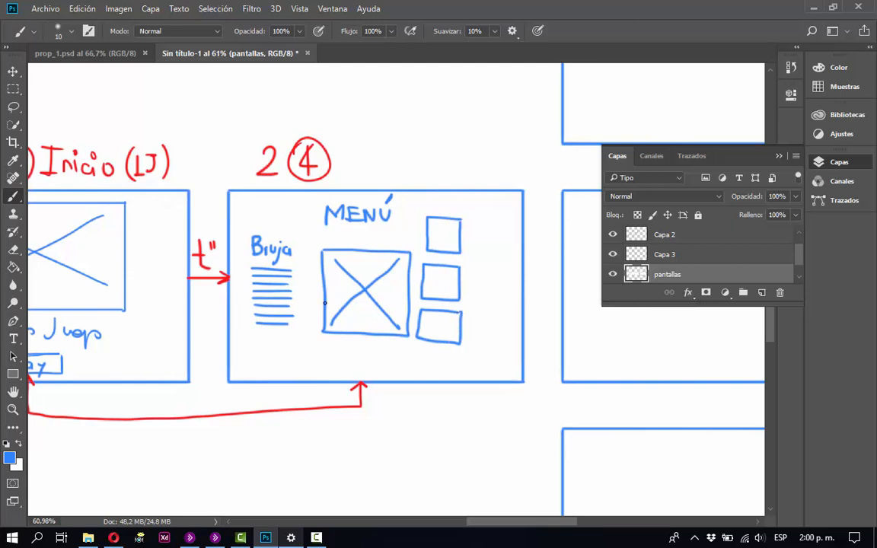
pyautogui.moveTo(440, 231); pyautogui.dragTo(446, 245)
pyautogui.moveTo(436, 281)
pyautogui.mouseDown()
pyautogui.moveTo(444, 291)
pyautogui.moveTo(434, 332)
pyautogui.mouseUp()
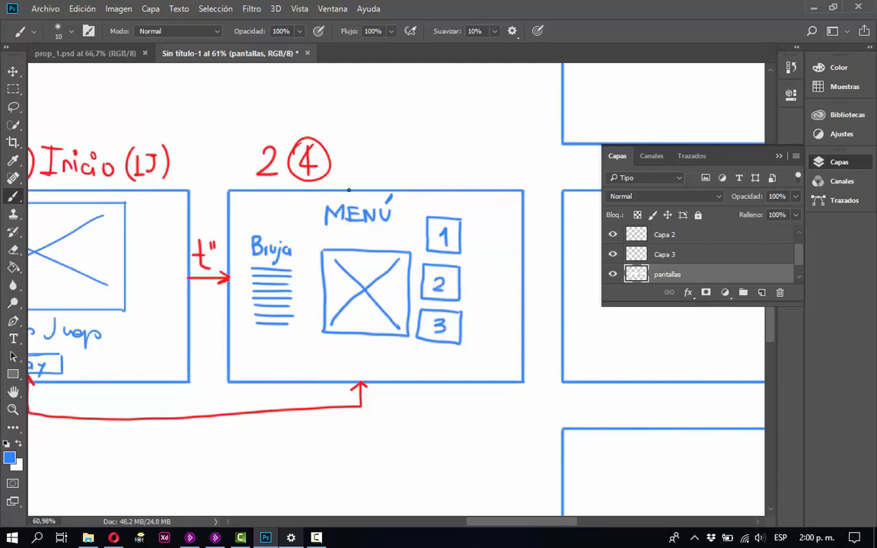
# On Capa 2, draw red arrows from boxes 1, 2 and 3 to the menu screen's crossed image placeholder.
pyautogui.press('v')
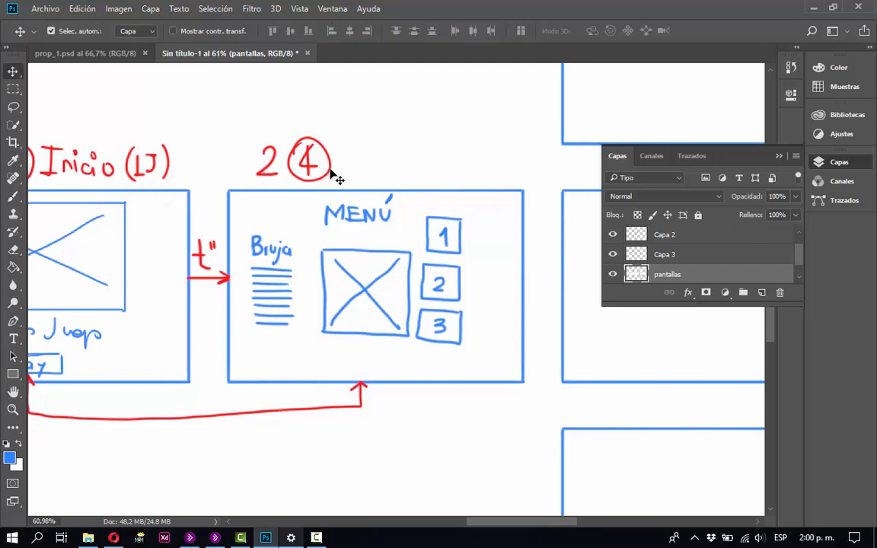
pyautogui.click(332, 172)
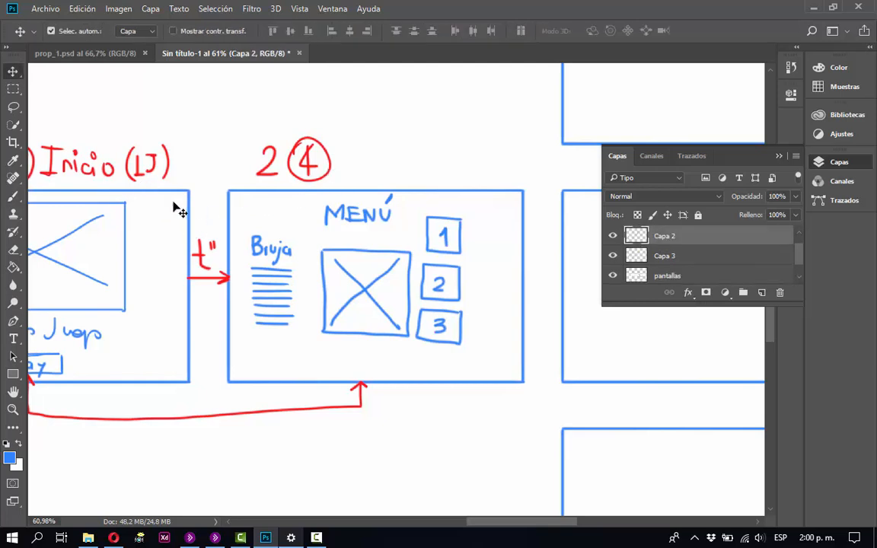
pyautogui.moveTo(176, 244); pyautogui.dragTo(329, 287)
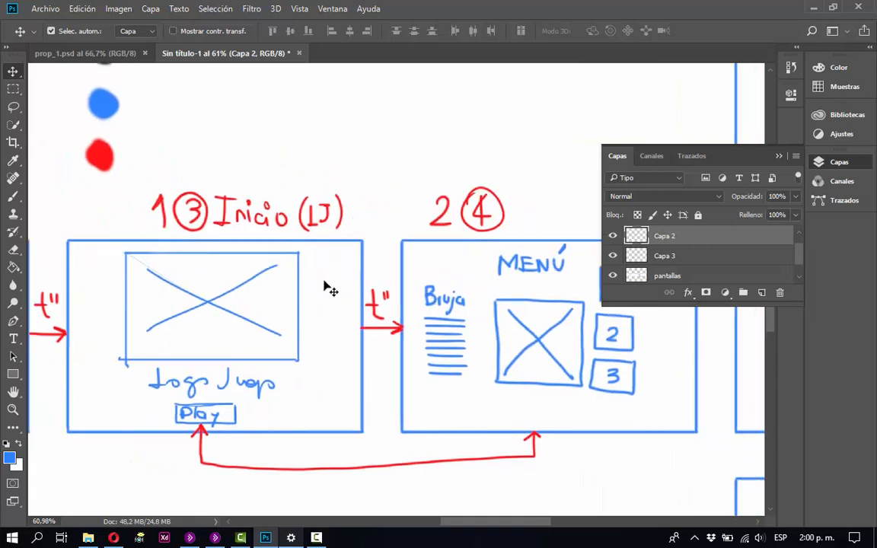
pyautogui.press('i')
pyautogui.click(107, 155)
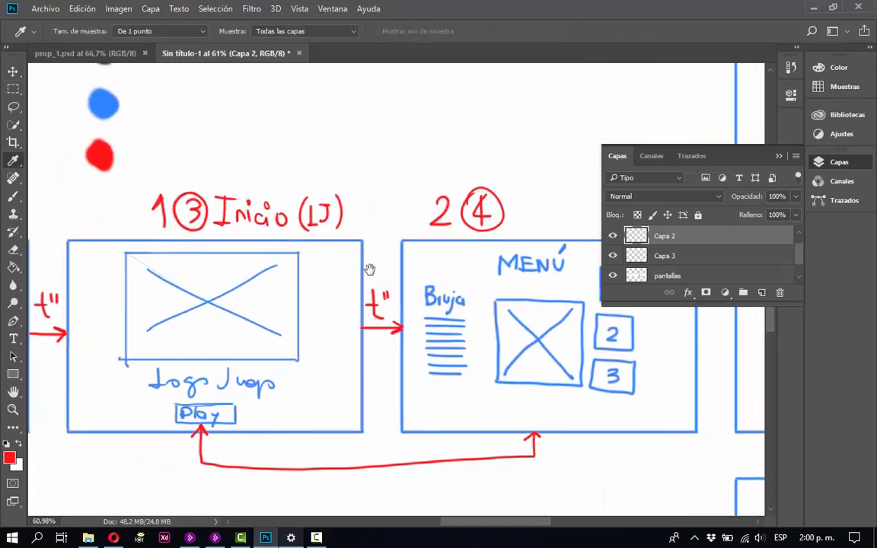
pyautogui.moveTo(407, 262); pyautogui.dragTo(248, 190)
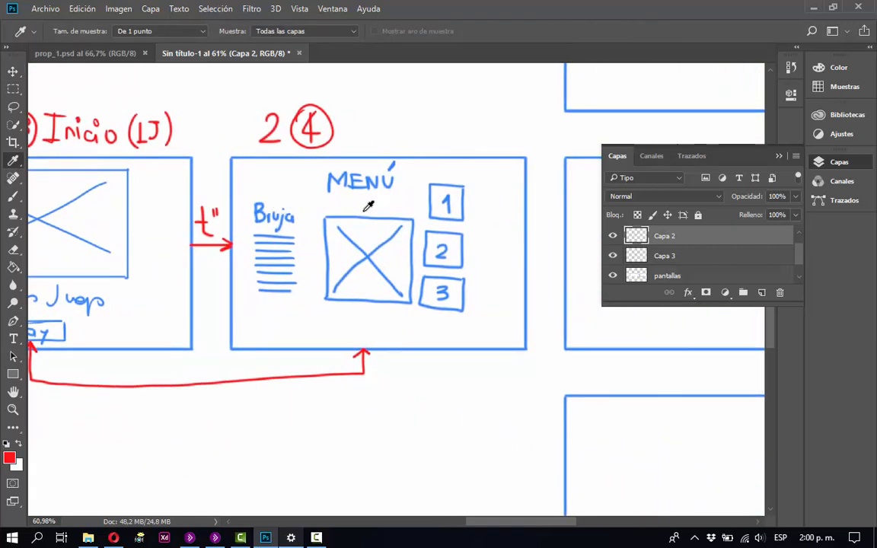
pyautogui.press('b')
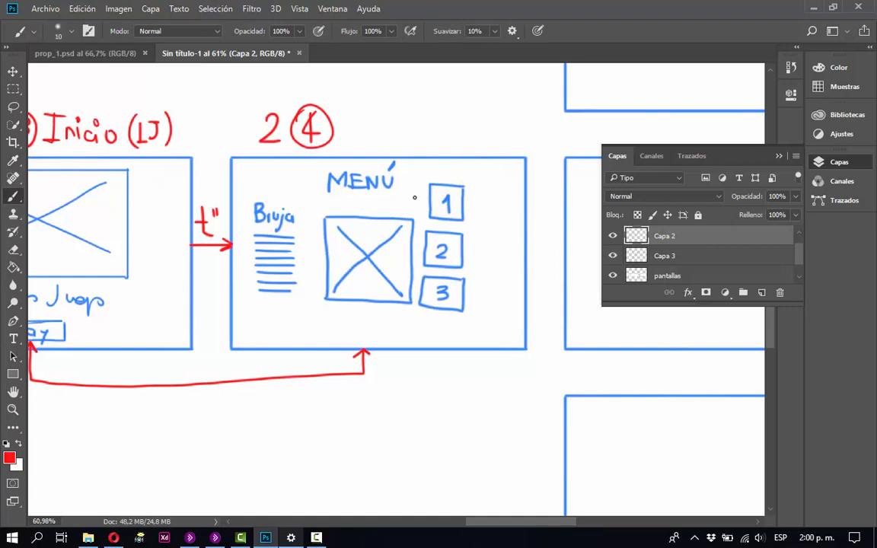
pyautogui.moveTo(428, 197)
pyautogui.mouseDown()
pyautogui.moveTo(398, 203)
pyautogui.moveTo(397, 218)
pyautogui.moveTo(404, 211)
pyautogui.moveTo(388, 211)
pyautogui.mouseUp()
pyautogui.moveTo(423, 247)
pyautogui.mouseDown()
pyautogui.moveTo(412, 246)
pyautogui.moveTo(417, 259)
pyautogui.mouseUp()
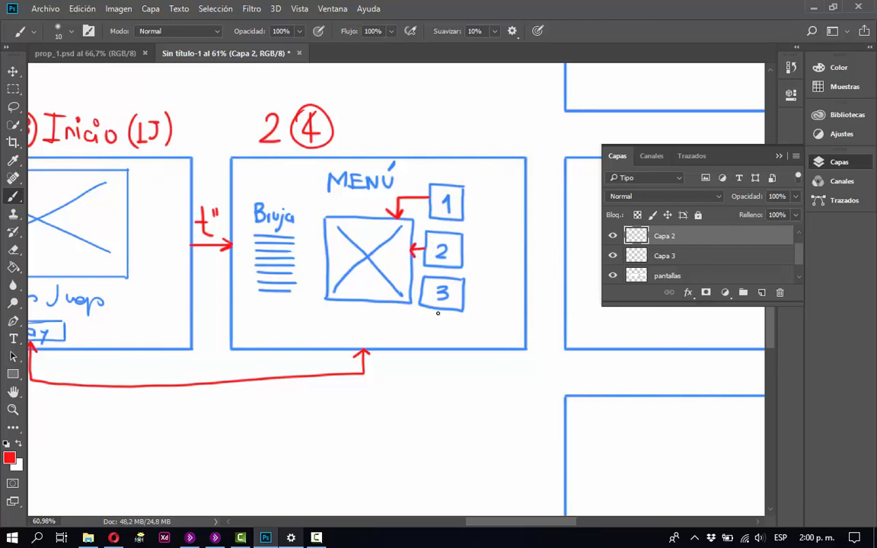
pyautogui.moveTo(438, 308)
pyautogui.mouseDown()
pyautogui.moveTo(440, 322)
pyautogui.moveTo(401, 322)
pyautogui.moveTo(383, 318)
pyautogui.moveTo(384, 303)
pyautogui.moveTo(391, 310)
pyautogui.mouseUp()
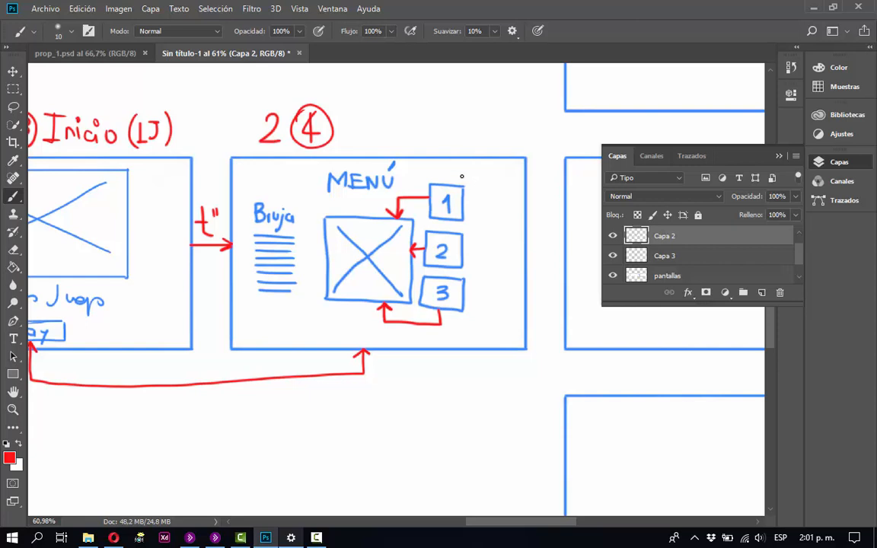
# Handwrite "Polic" in red beside box 1 and sketch a red head profile with a question mark beneath a line above the menu screen.
pyautogui.moveTo(468, 178); pyautogui.dragTo(493, 187)
pyautogui.moveTo(480, 248); pyautogui.dragTo(435, 332)
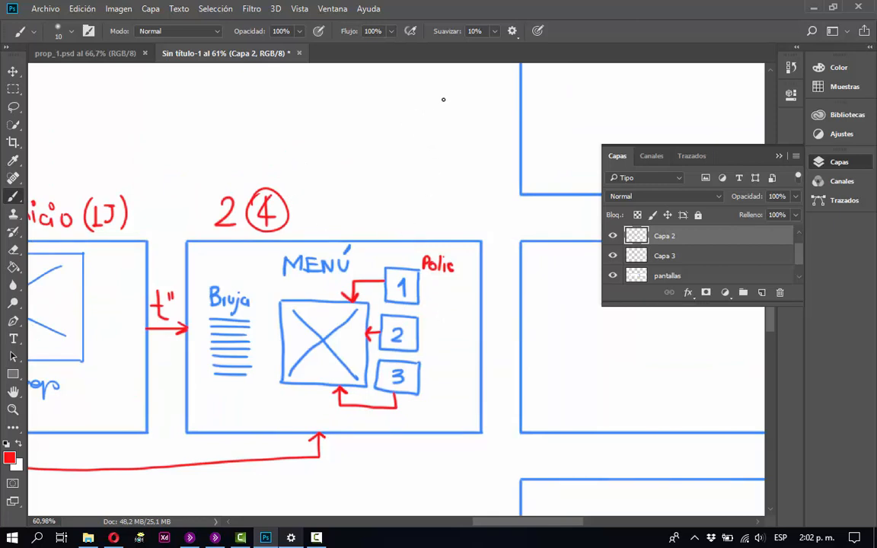
pyautogui.moveTo(479, 80)
pyautogui.mouseDown()
pyautogui.moveTo(416, 80)
pyautogui.moveTo(449, 91)
pyautogui.moveTo(461, 113)
pyautogui.moveTo(448, 145)
pyautogui.mouseUp()
pyautogui.moveTo(415, 118)
pyautogui.mouseDown()
pyautogui.moveTo(421, 144)
pyautogui.moveTo(450, 146)
pyautogui.mouseUp()
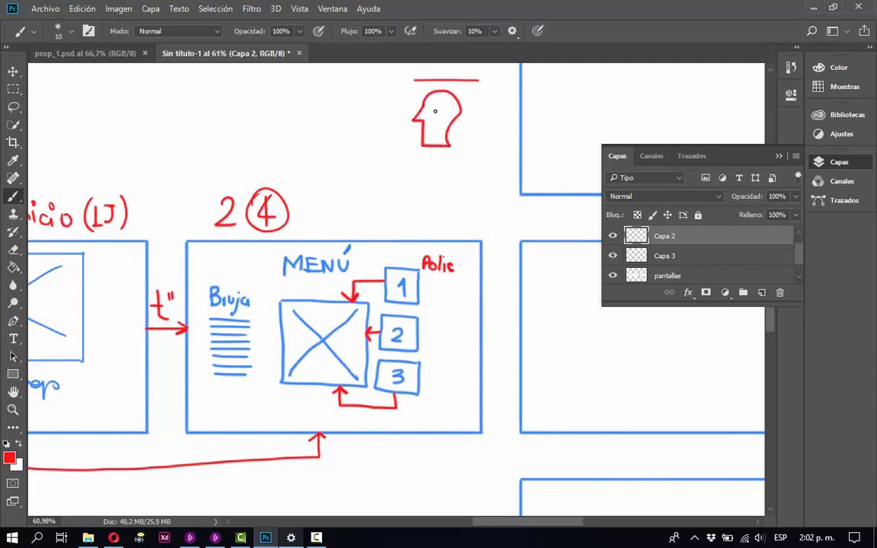
pyautogui.moveTo(437, 102); pyautogui.dragTo(438, 111)
pyautogui.click(437, 115)
# Handwrite the red title "Menu (Descrip)" beside the circled 4 above the menu screen.
pyautogui.moveTo(302, 197)
pyautogui.mouseDown()
pyautogui.moveTo(300, 217)
pyautogui.moveTo(313, 196)
pyautogui.moveTo(318, 216)
pyautogui.moveTo(349, 218)
pyautogui.mouseUp()
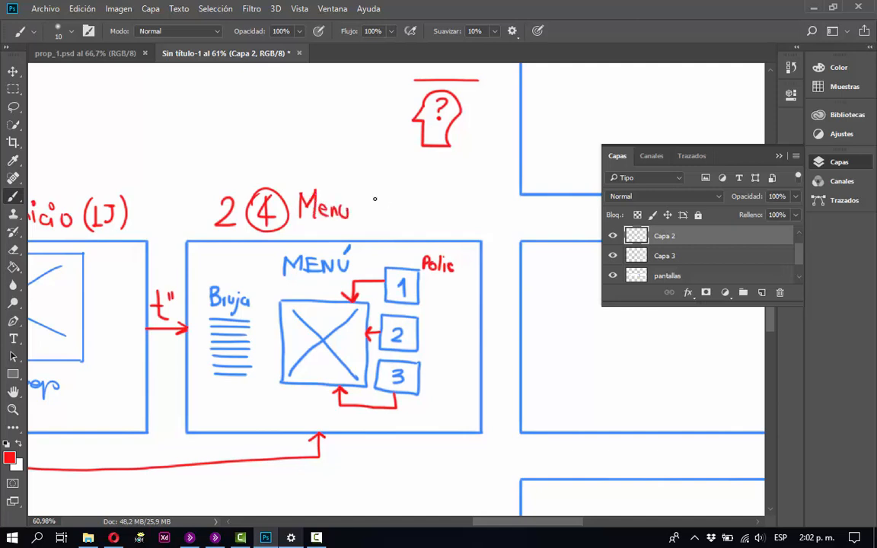
pyautogui.moveTo(369, 184); pyautogui.dragTo(365, 217)
pyautogui.moveTo(370, 192)
pyautogui.mouseDown()
pyautogui.moveTo(371, 216)
pyautogui.moveTo(420, 220)
pyautogui.mouseUp()
pyautogui.moveTo(427, 177); pyautogui.dragTo(433, 224)
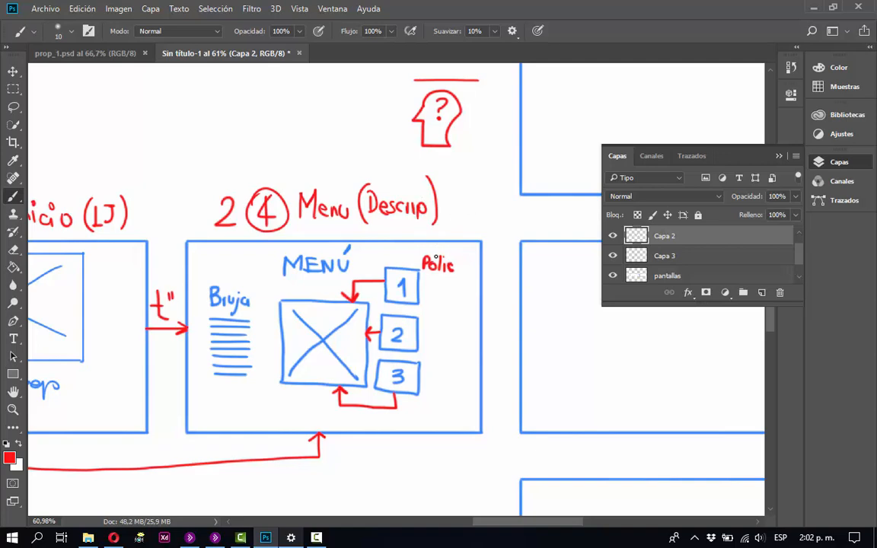
# Sample the blue from the painted colour swatches and make the pantallas layer active for brush drawing.
pyautogui.moveTo(468, 303)
pyautogui.mouseDown()
pyautogui.moveTo(297, 290)
pyautogui.moveTo(277, 248)
pyautogui.mouseUp()
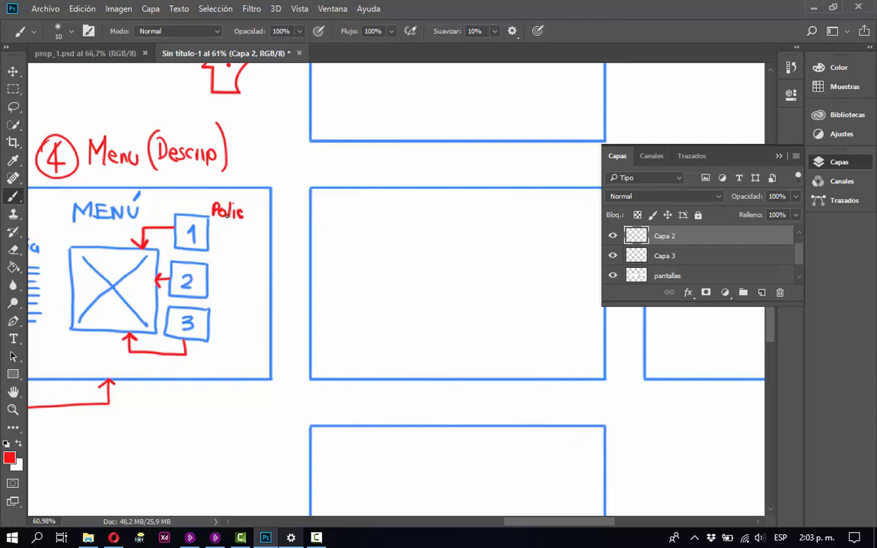
pyautogui.press('space')
pyautogui.moveTo(204, 210)
pyautogui.mouseDown()
pyautogui.moveTo(293, 290)
pyautogui.moveTo(341, 291)
pyautogui.mouseUp()
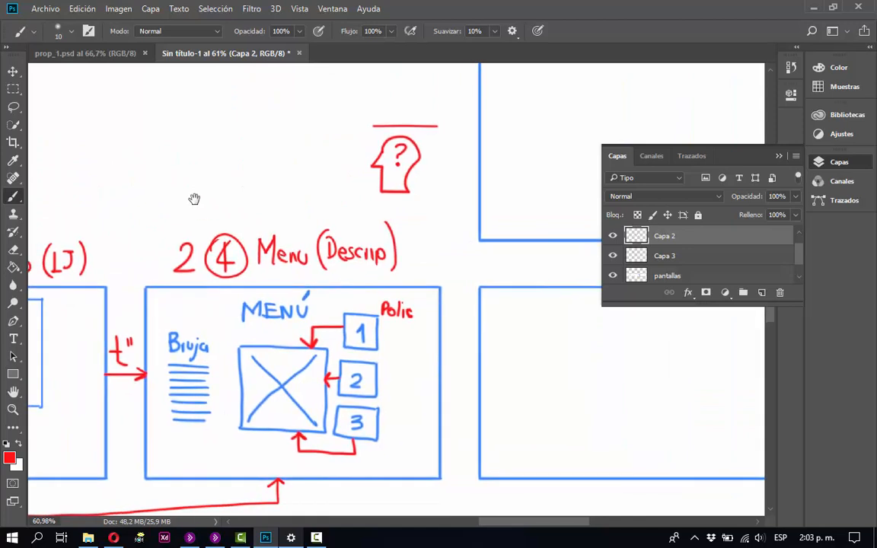
pyautogui.moveTo(194, 199)
pyautogui.mouseDown()
pyautogui.moveTo(360, 313)
pyautogui.moveTo(394, 309)
pyautogui.moveTo(422, 277)
pyautogui.mouseUp()
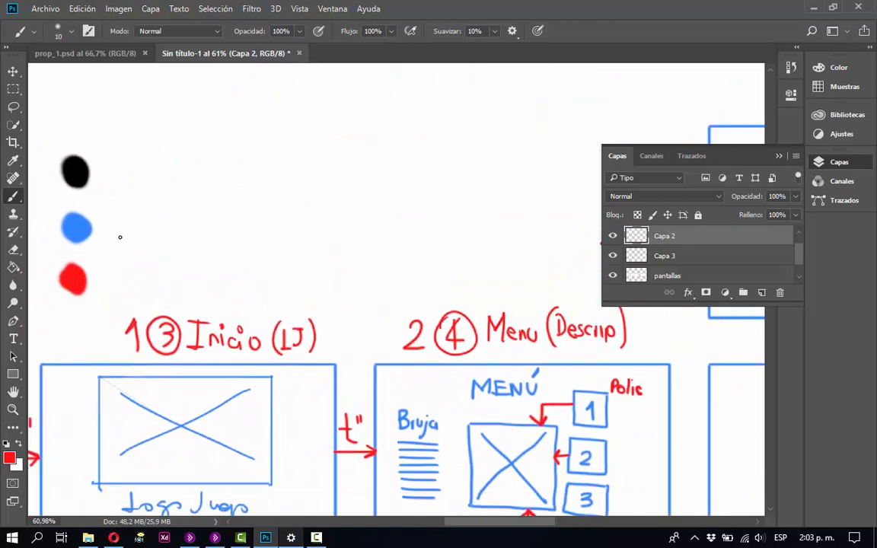
pyautogui.press('i')
pyautogui.click(76, 227)
pyautogui.press('space')
pyautogui.moveTo(327, 261); pyautogui.dragTo(278, 203)
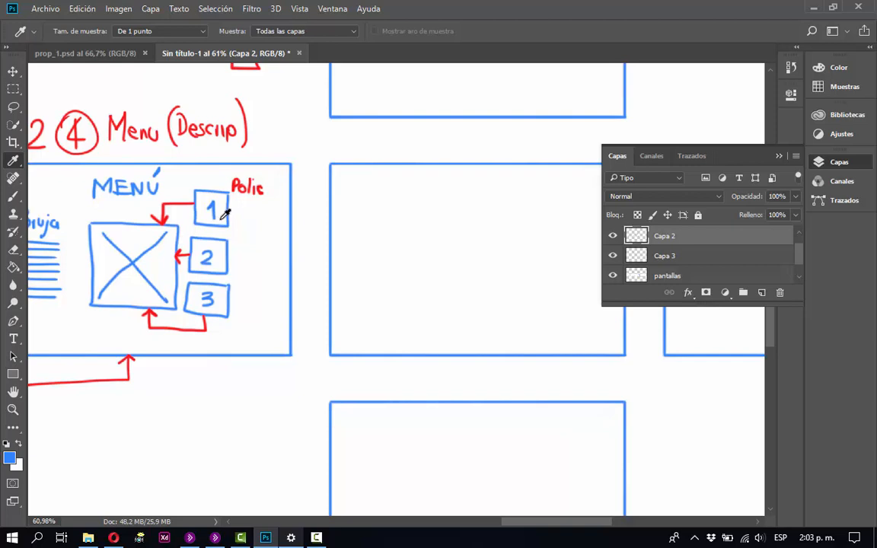
pyautogui.press('v')
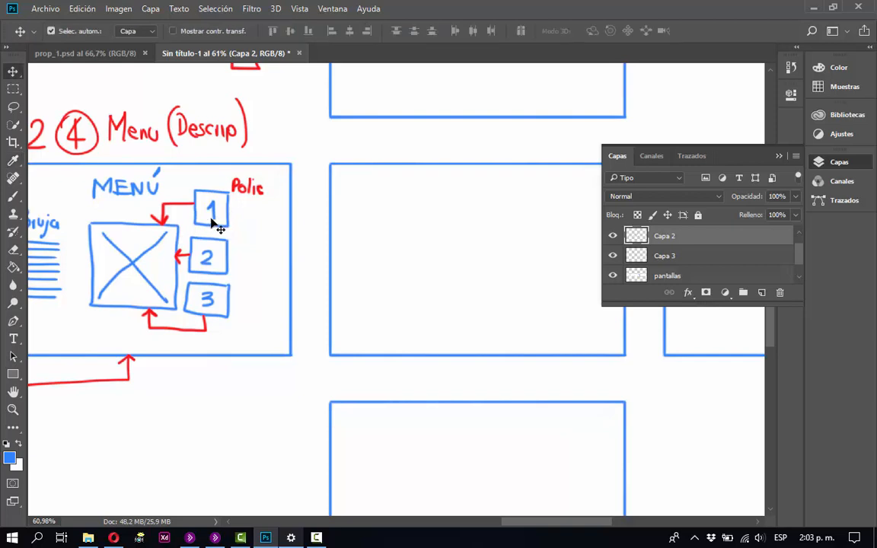
pyautogui.click(235, 256)
pyautogui.press('i')
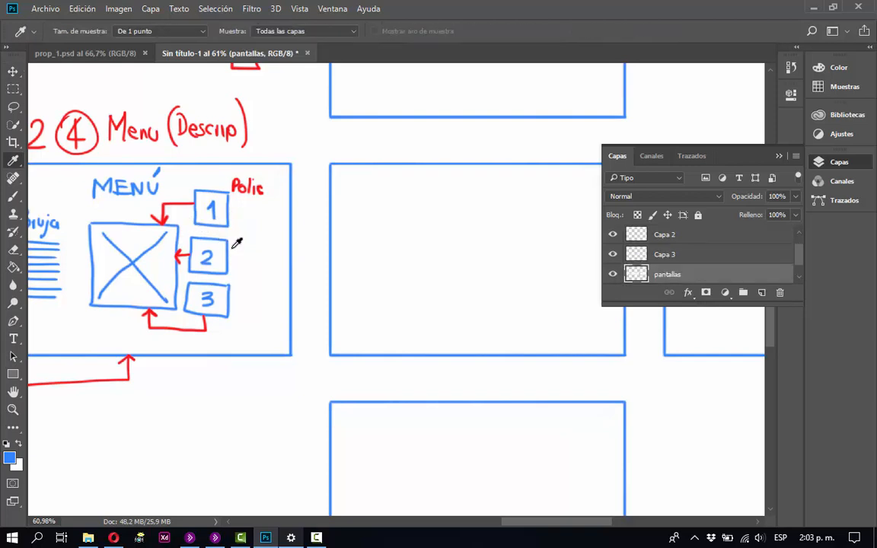
pyautogui.press('b')
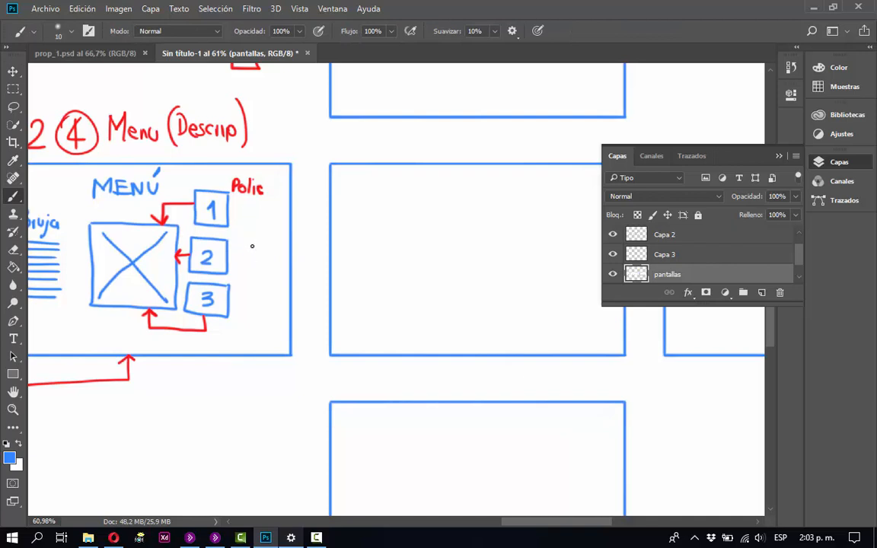
pyautogui.moveTo(246, 232)
pyautogui.mouseDown()
pyautogui.moveTo(249, 269)
pyautogui.moveTo(272, 248)
pyautogui.moveTo(255, 271)
pyautogui.mouseUp()
pyautogui.hotkey('ctrl', 'z')
pyautogui.click(791, 68)
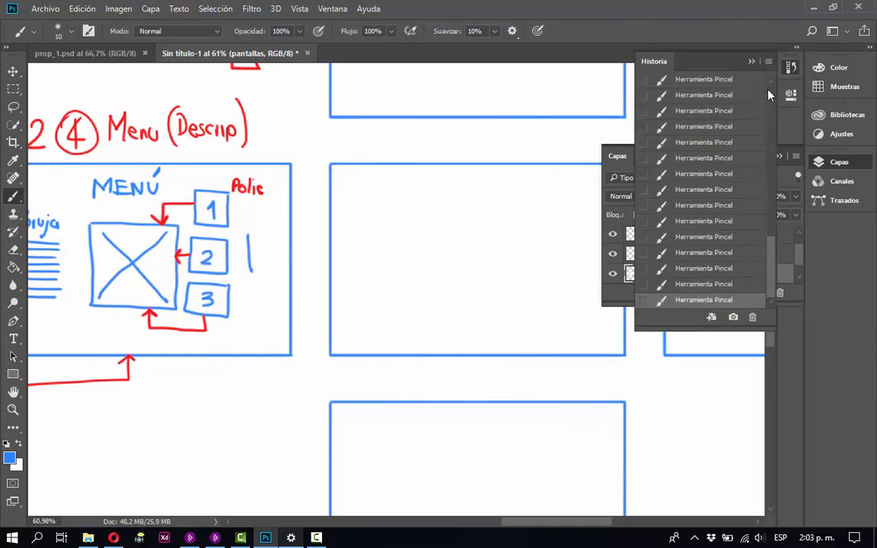
pyautogui.click(689, 284)
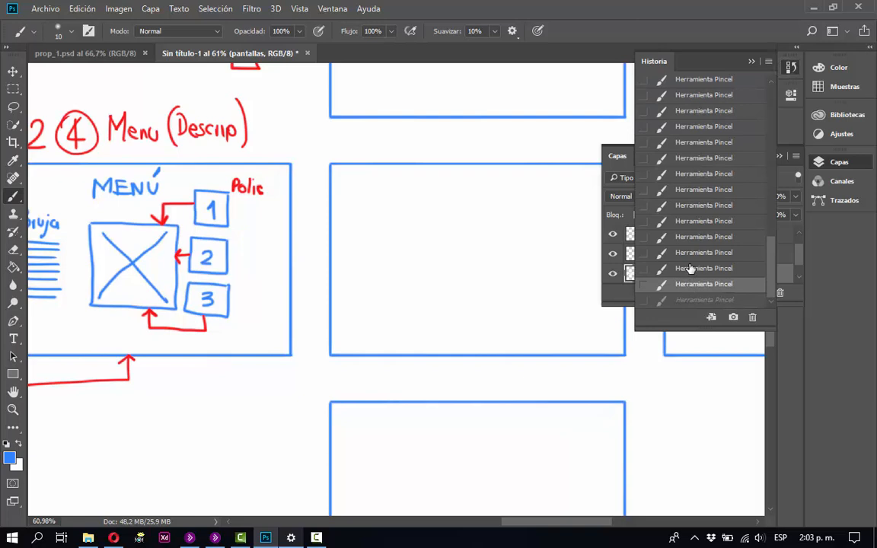
pyautogui.click(690, 268)
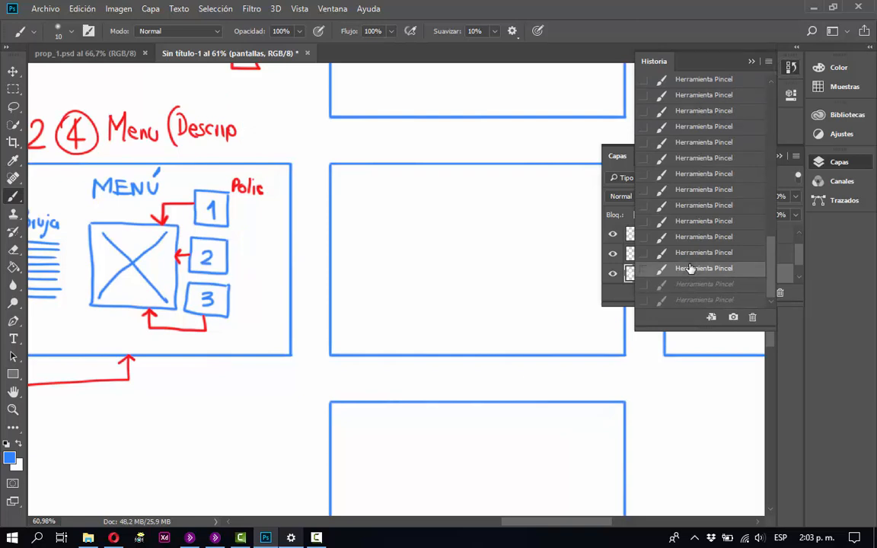
pyautogui.click(694, 284)
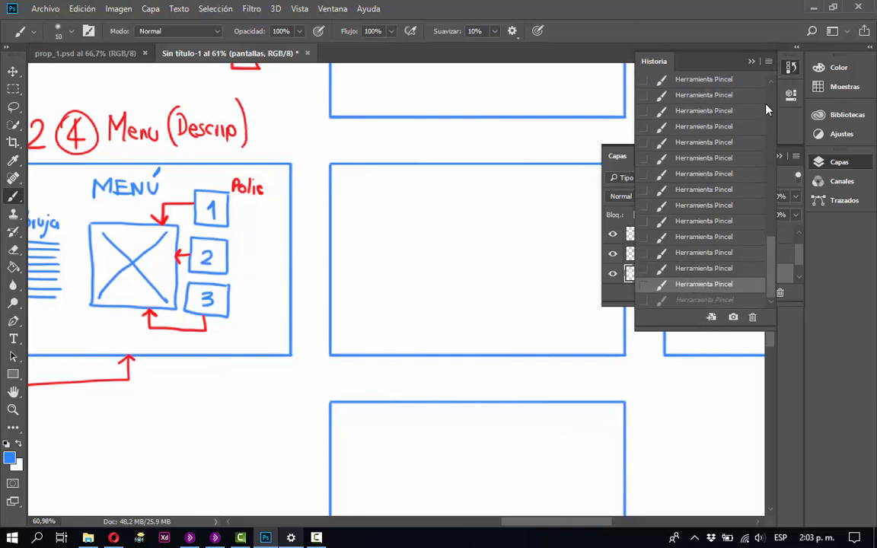
pyautogui.click(751, 61)
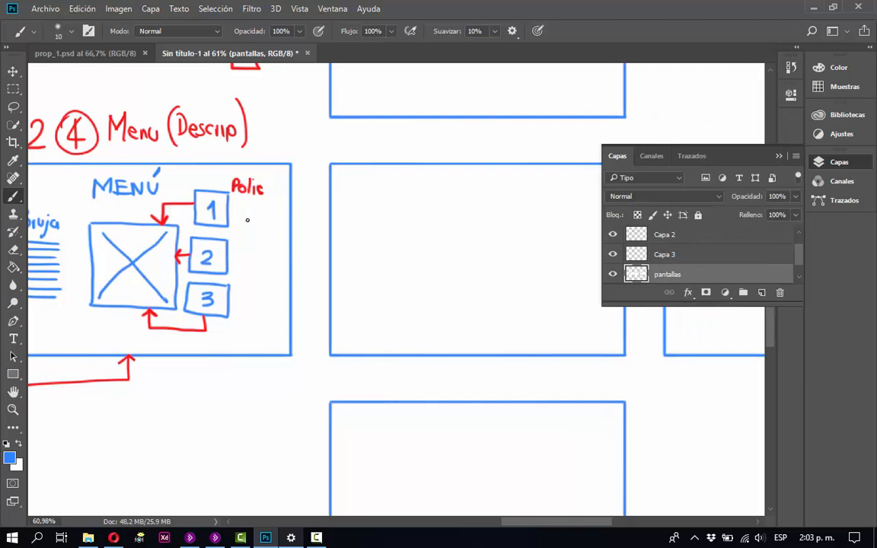
# Draw a blue play triangle beside each of boxes 1, 2 and 3 in the menu screen.
pyautogui.press('i')
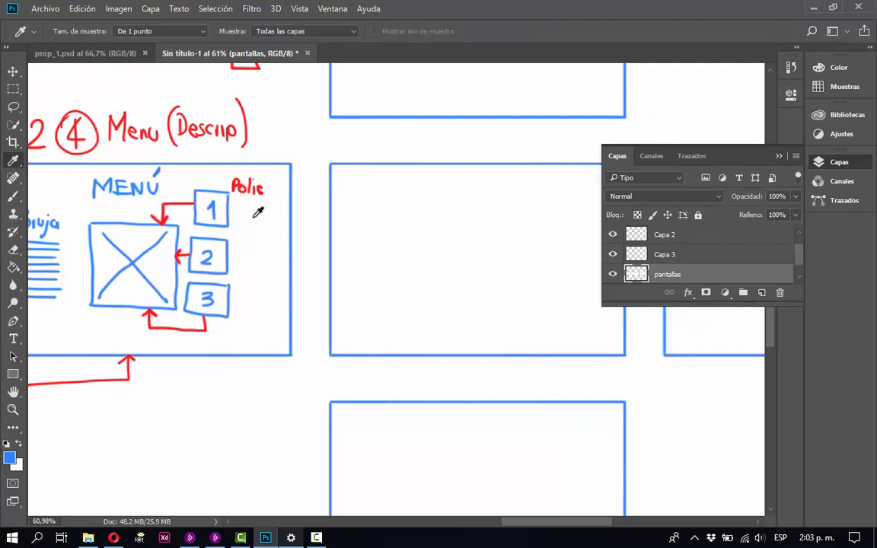
pyautogui.press('b')
pyautogui.moveTo(249, 201)
pyautogui.mouseDown()
pyautogui.moveTo(249, 226)
pyautogui.moveTo(267, 219)
pyautogui.mouseUp()
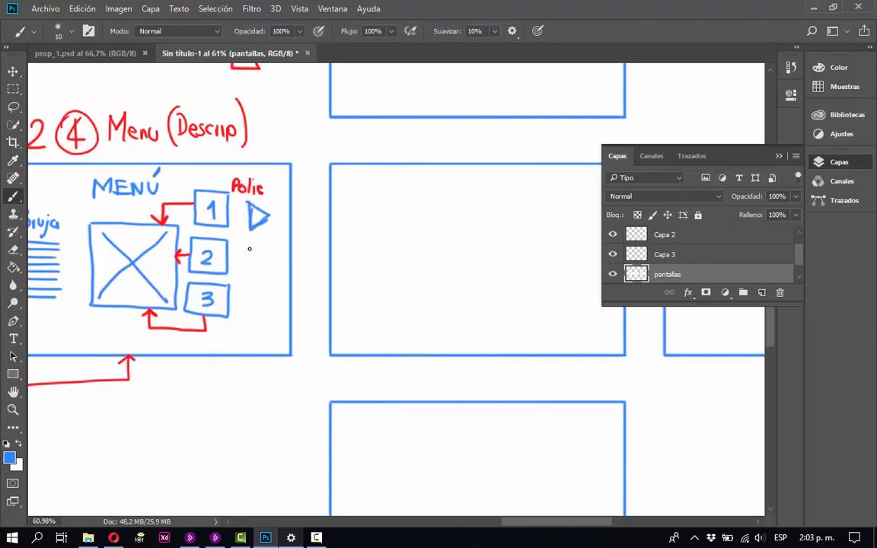
pyautogui.moveTo(249, 248)
pyautogui.mouseDown()
pyautogui.moveTo(250, 274)
pyautogui.moveTo(271, 265)
pyautogui.moveTo(253, 313)
pyautogui.moveTo(253, 288)
pyautogui.moveTo(260, 310)
pyautogui.moveTo(271, 304)
pyautogui.moveTo(258, 290)
pyautogui.moveTo(268, 298)
pyautogui.moveTo(256, 299)
pyautogui.mouseUp()
pyautogui.moveTo(271, 230); pyautogui.dragTo(278, 331)
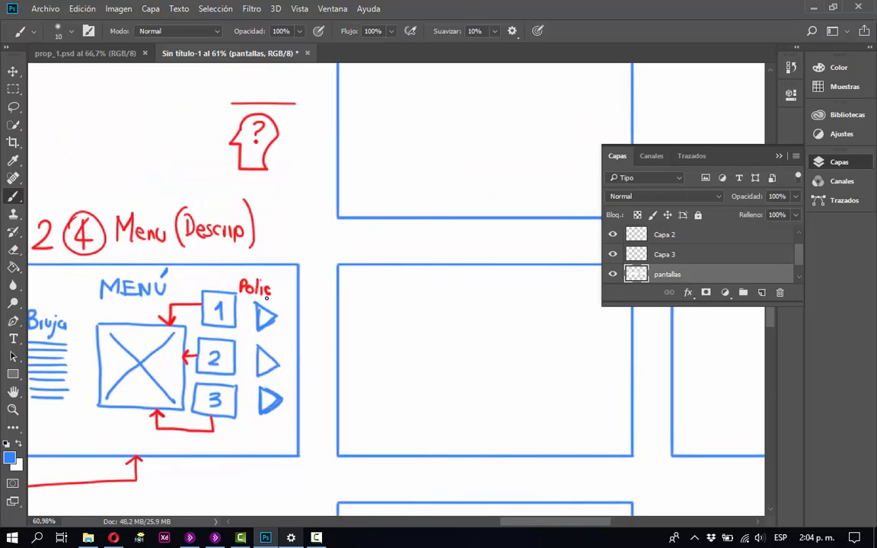
# Draw a short straight blue connector stub into the left edge of each of the three stacked blank frames.
pyautogui.hotkey('ctrl', '-')
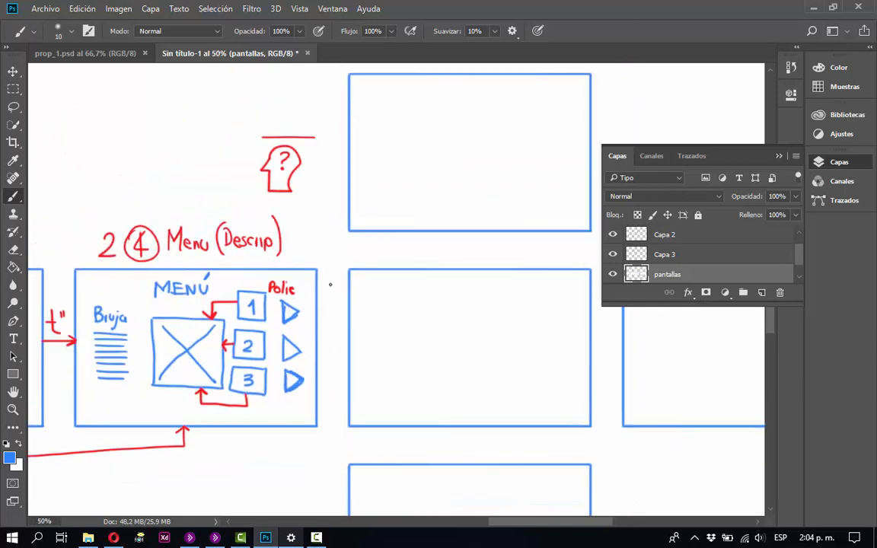
pyautogui.moveTo(385, 231); pyautogui.dragTo(339, 286)
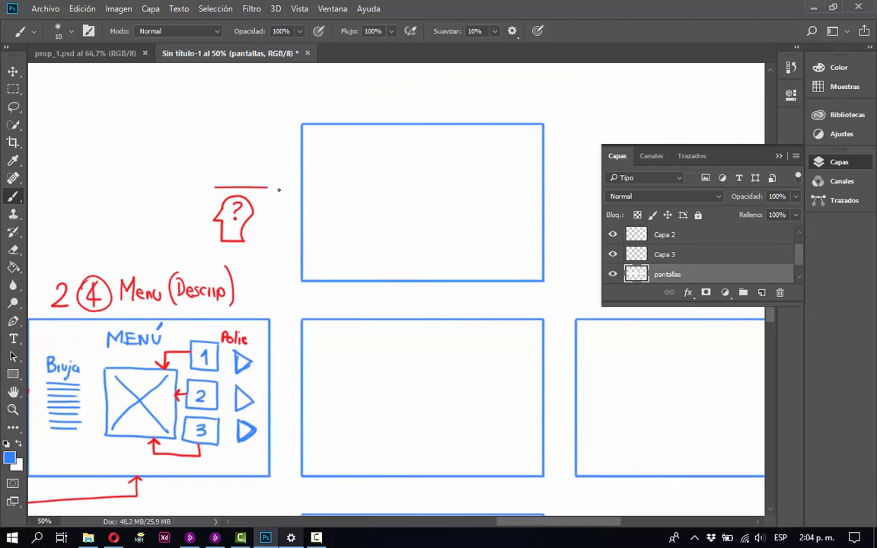
pyautogui.press('v')
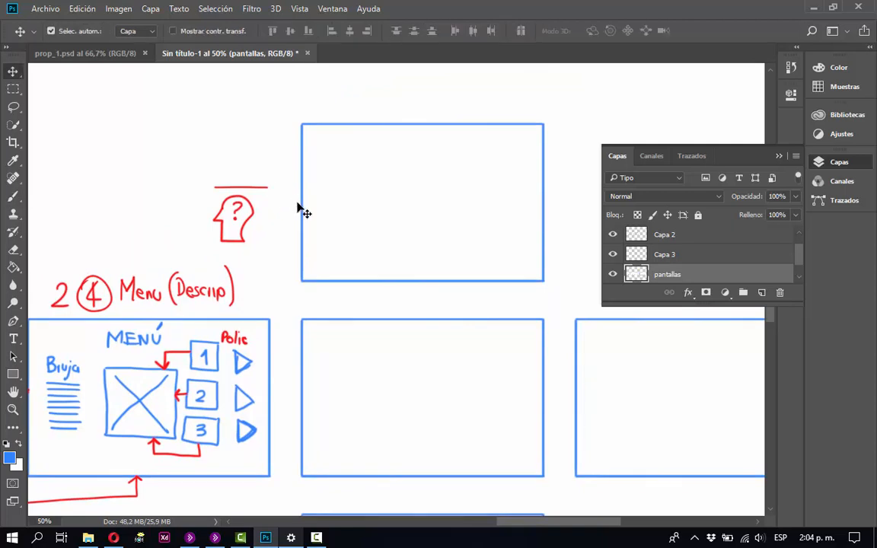
pyautogui.press('b')
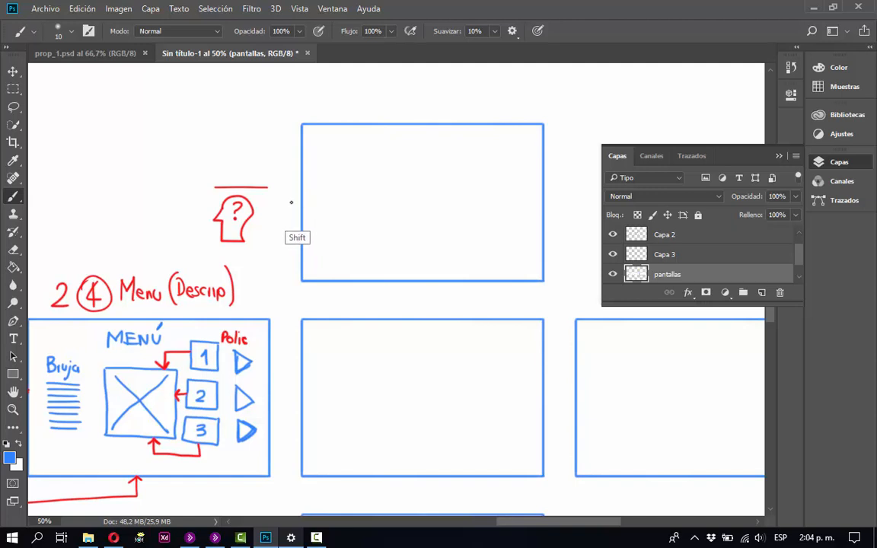
pyautogui.moveTo(285, 204); pyautogui.dragTo(299, 204)
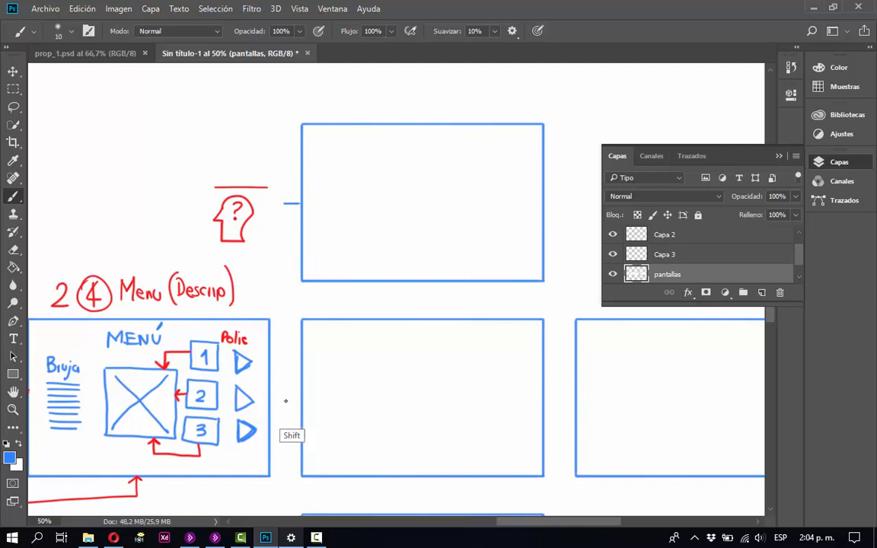
pyautogui.moveTo(280, 402); pyautogui.dragTo(301, 402)
pyautogui.press('space')
pyautogui.moveTo(342, 333); pyautogui.dragTo(332, 231)
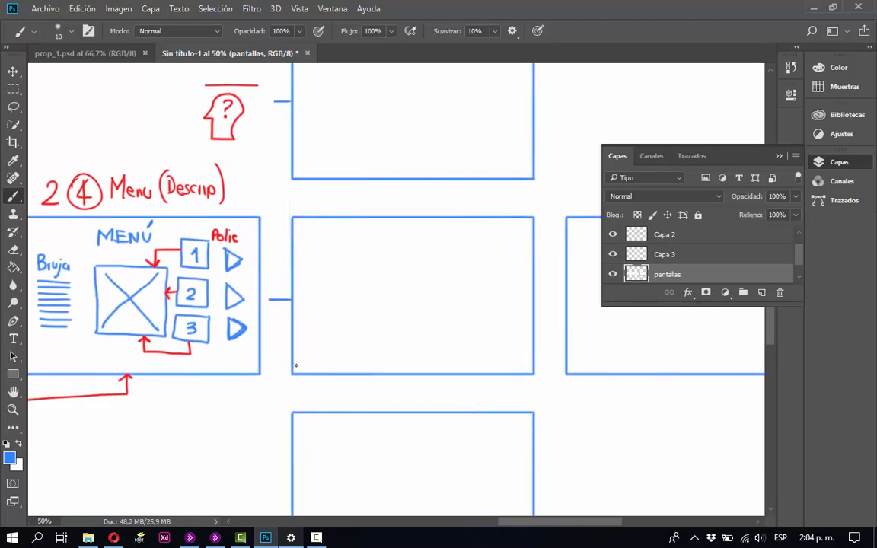
pyautogui.press('space')
pyautogui.moveTo(344, 442); pyautogui.dragTo(362, 395)
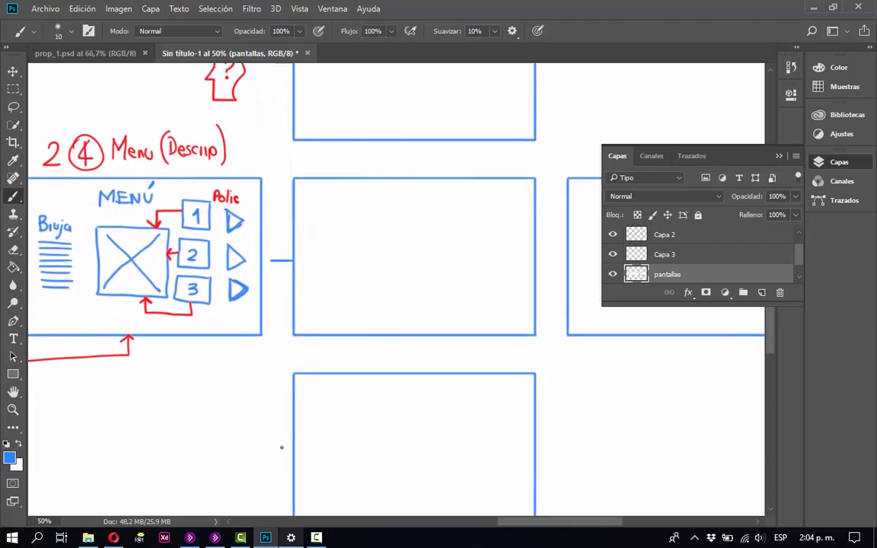
pyautogui.moveTo(293, 455); pyautogui.dragTo(272, 456)
# Extend the blue connectors so play triangles 1, 2 and 3 link to the upper, middle and lower frames respectively.
pyautogui.moveTo(246, 290)
pyautogui.mouseDown()
pyautogui.moveTo(271, 289)
pyautogui.moveTo(271, 427)
pyautogui.moveTo(287, 453)
pyautogui.mouseUp()
pyautogui.moveTo(270, 262)
pyautogui.mouseDown()
pyautogui.moveTo(237, 260)
pyautogui.moveTo(276, 261)
pyautogui.mouseUp()
pyautogui.moveTo(358, 208); pyautogui.dragTo(359, 326)
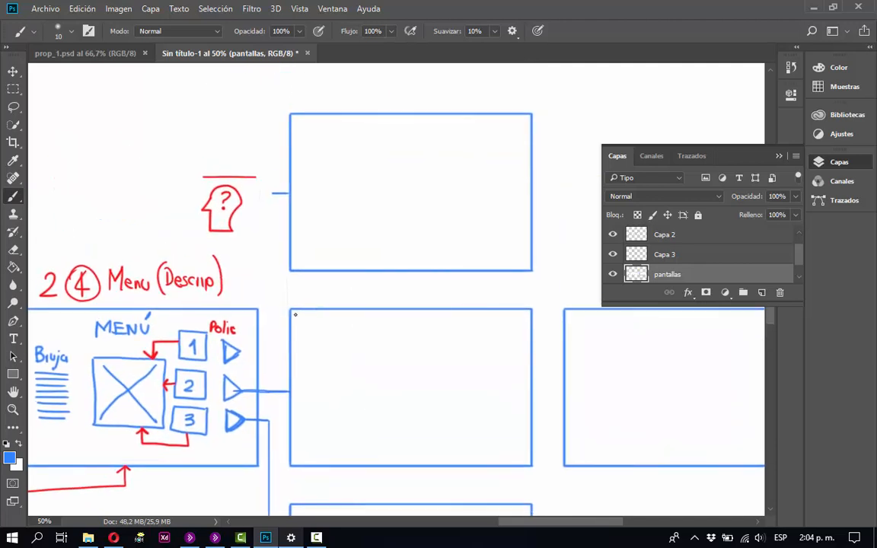
pyautogui.moveTo(272, 351); pyautogui.dragTo(238, 349)
pyautogui.moveTo(271, 192); pyautogui.dragTo(272, 352)
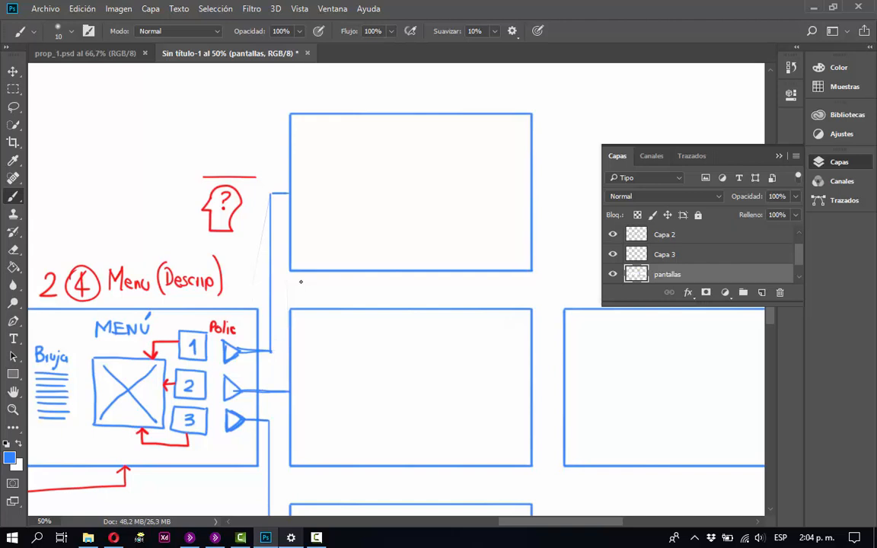
pyautogui.hotkey('ctrl', '-')
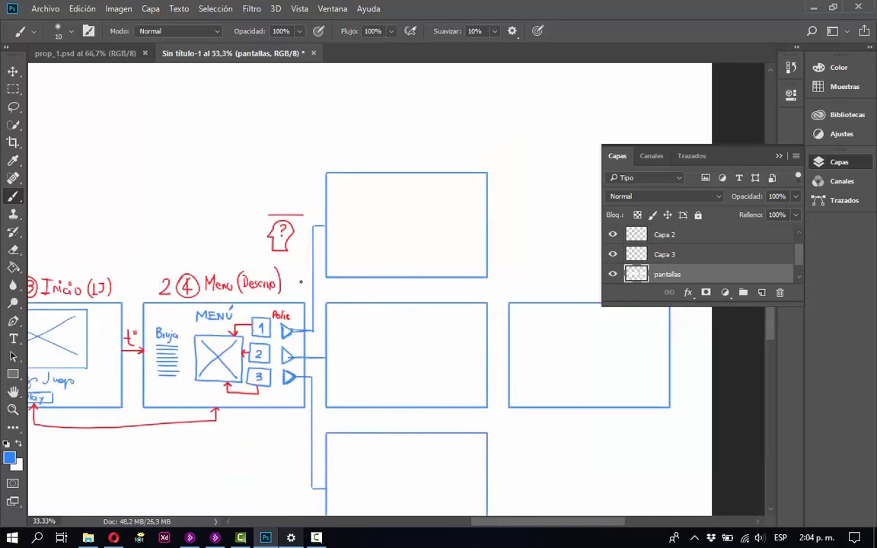
pyautogui.moveTo(419, 350)
pyautogui.mouseDown()
pyautogui.moveTo(354, 263)
pyautogui.moveTo(342, 281)
pyautogui.mouseUp()
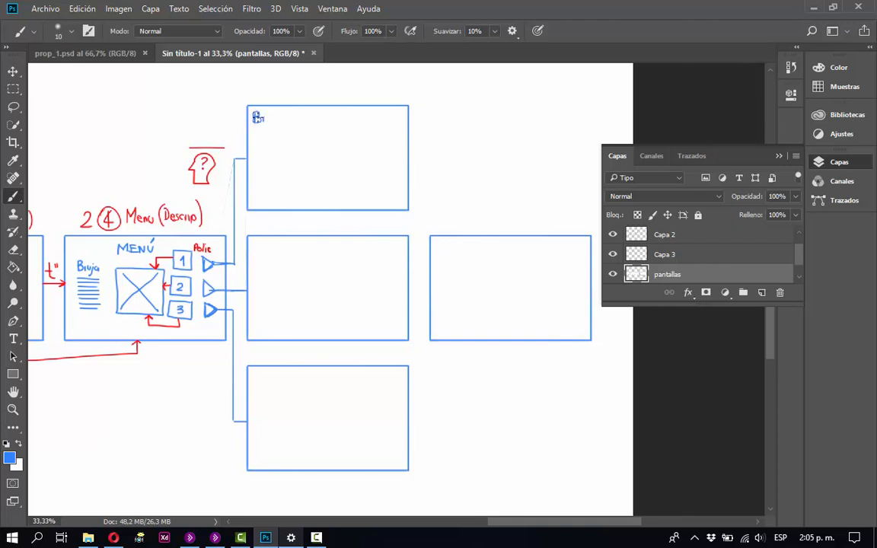
pyautogui.hotkey('ctrl', 'z')
pyautogui.click(790, 67)
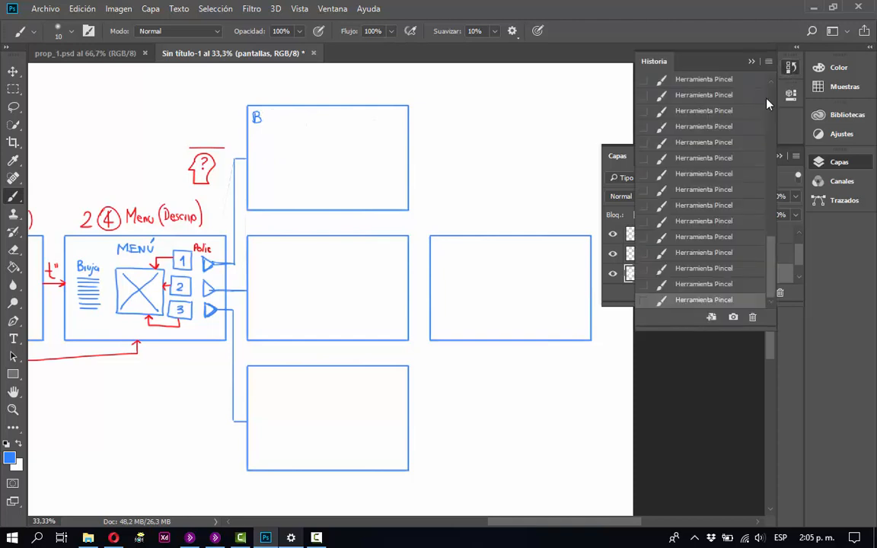
pyautogui.click(698, 255)
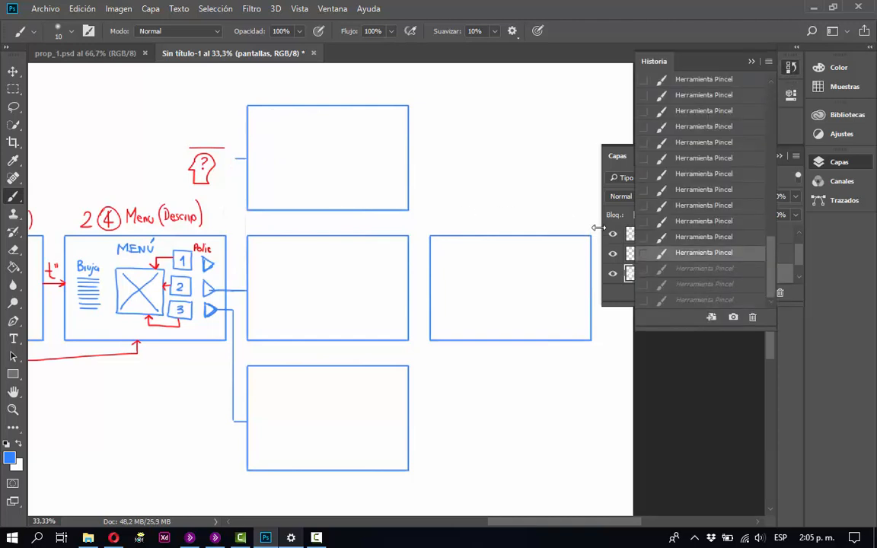
pyautogui.click(673, 270)
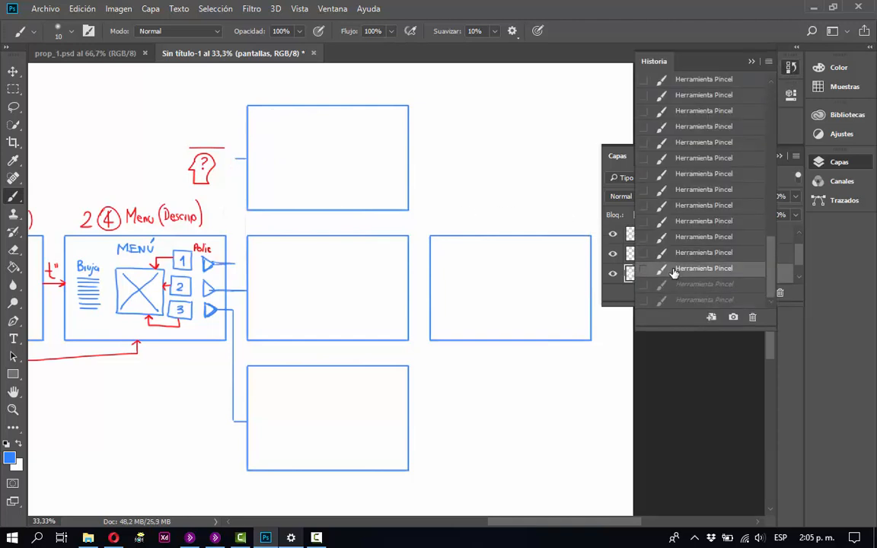
pyautogui.click(662, 285)
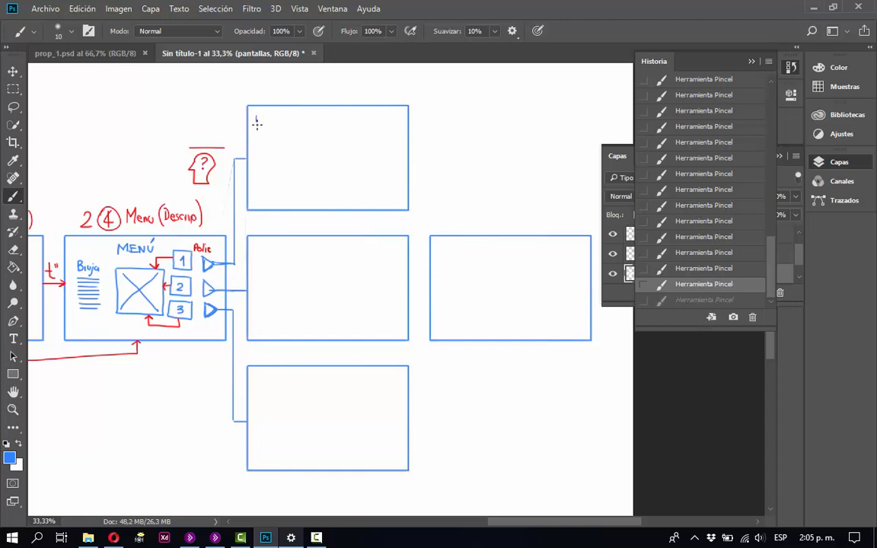
# Handwrite the blue heading "Policia" in the upper left corner of the upper stacked frame.
pyautogui.moveTo(256, 124)
pyautogui.mouseDown()
pyautogui.moveTo(261, 114)
pyautogui.moveTo(271, 126)
pyautogui.mouseUp()
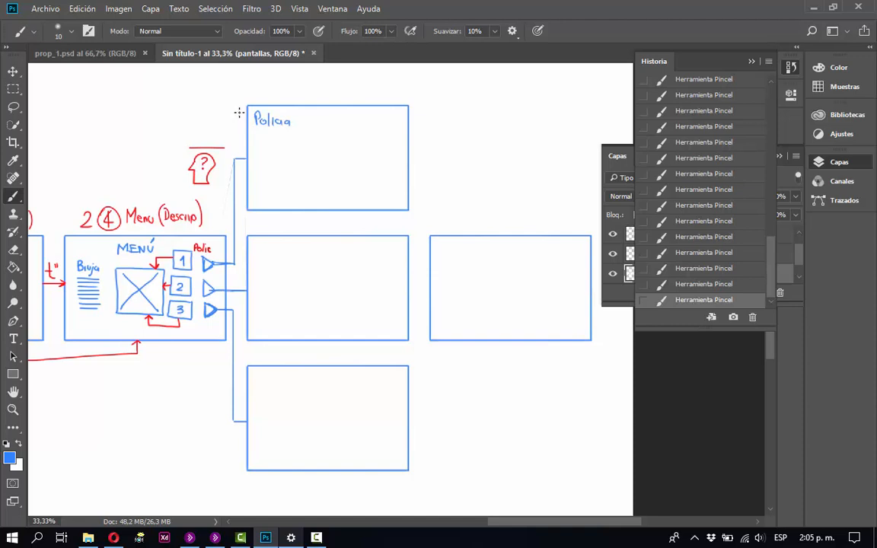
# Number the upper, middle and lower stacked frames 1, 2 and 3 in blue, and handwrite the heading "Bruja" in the middle frame.
pyautogui.moveTo(233, 117); pyautogui.dragTo(239, 116)
pyautogui.moveTo(236, 241)
pyautogui.mouseDown()
pyautogui.moveTo(262, 245)
pyautogui.moveTo(280, 259)
pyautogui.mouseUp()
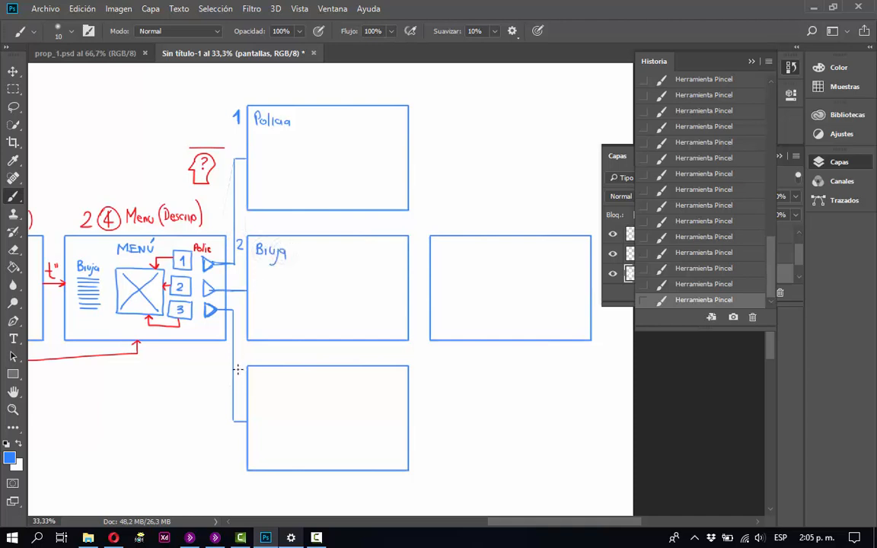
pyautogui.moveTo(238, 367); pyautogui.dragTo(240, 376)
pyautogui.moveTo(255, 374); pyautogui.dragTo(259, 383)
pyautogui.click(689, 284)
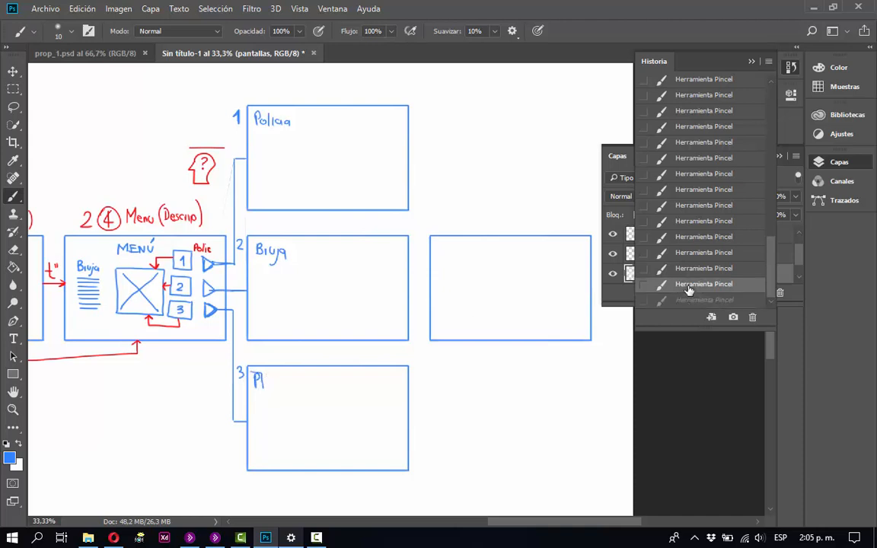
pyautogui.click(688, 266)
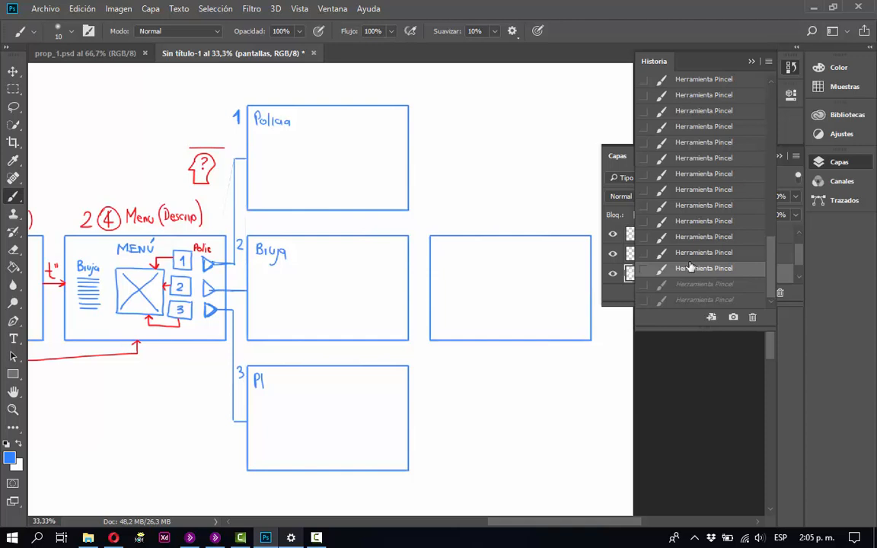
pyautogui.click(689, 252)
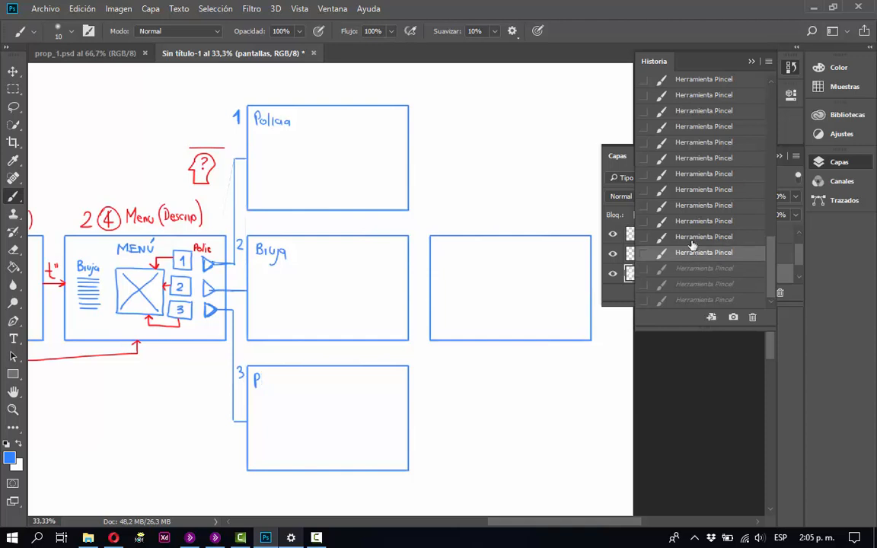
pyautogui.click(692, 237)
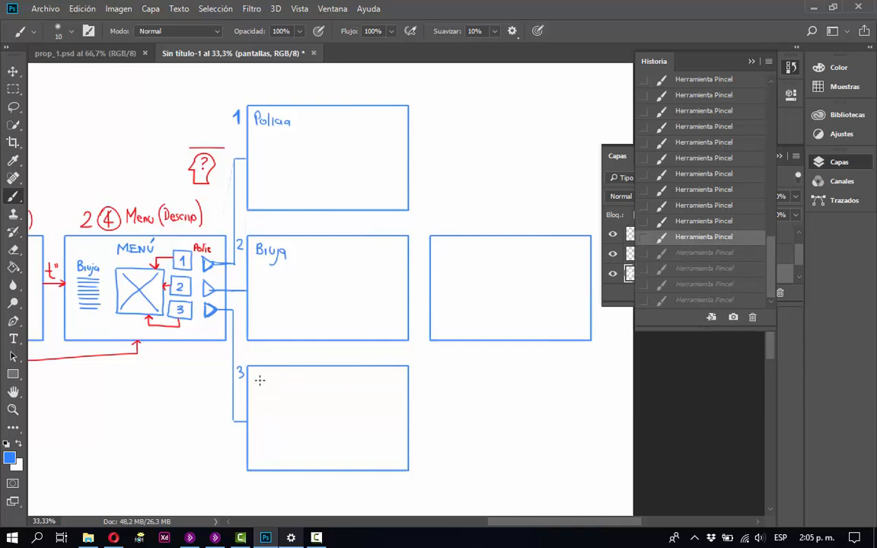
# Handwrite the blue heading "Fantasma" in the upper left corner of frame 3, undoing any wrong letters after the F.
pyautogui.moveTo(253, 373)
pyautogui.mouseDown()
pyautogui.moveTo(255, 388)
pyautogui.moveTo(277, 387)
pyautogui.mouseUp()
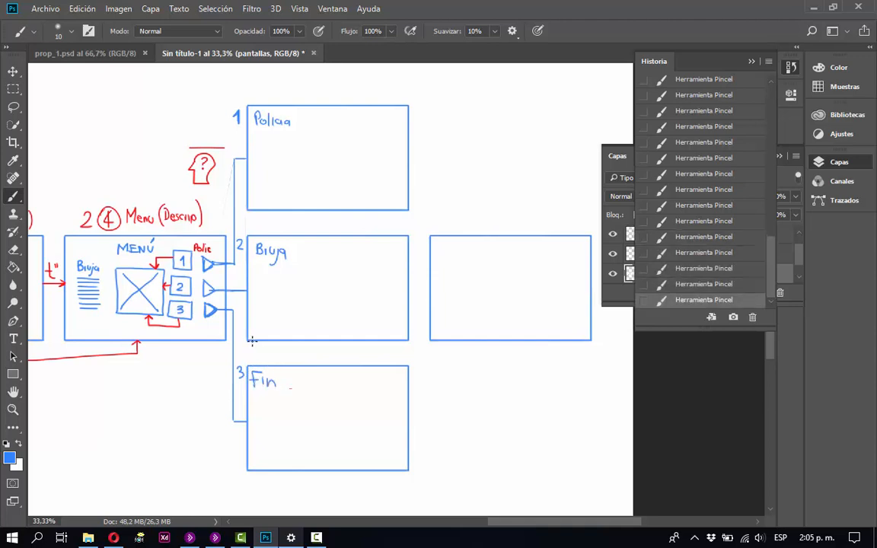
pyautogui.press('z')
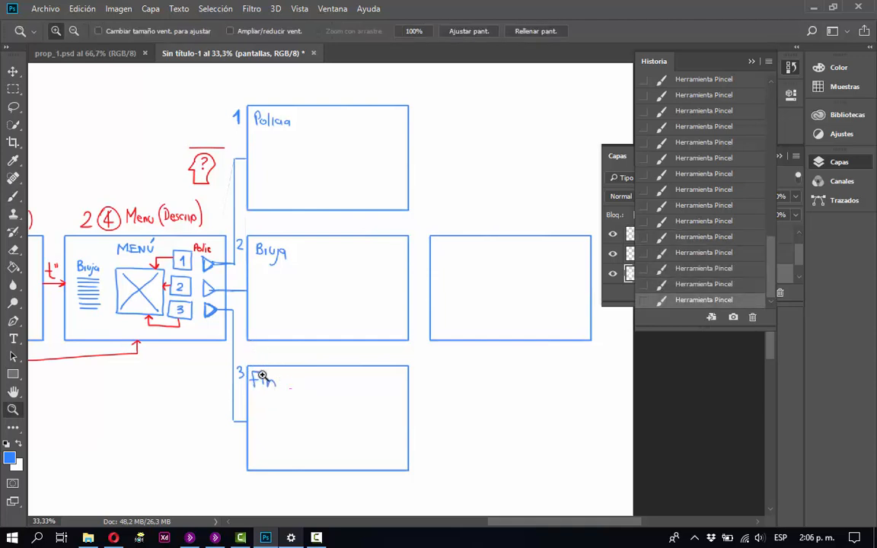
pyautogui.press('b')
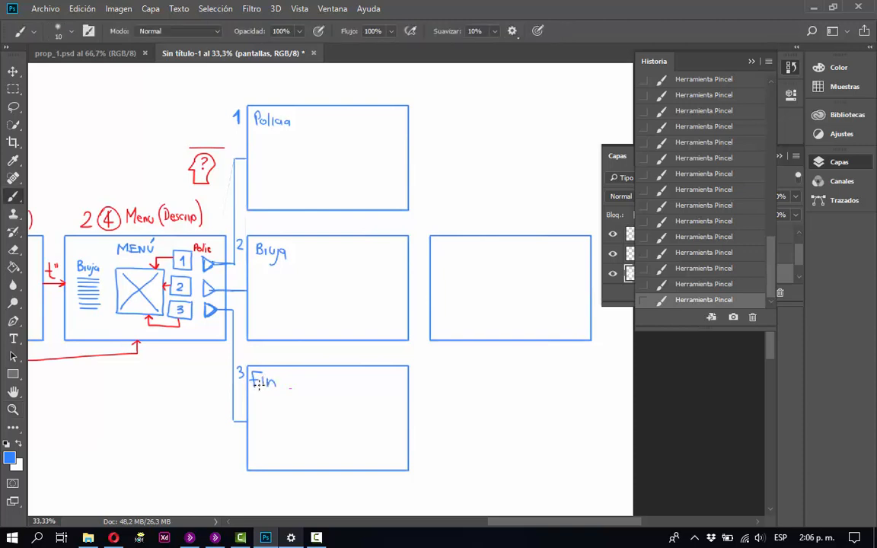
pyautogui.press('z')
pyautogui.moveTo(238, 356); pyautogui.dragTo(404, 470)
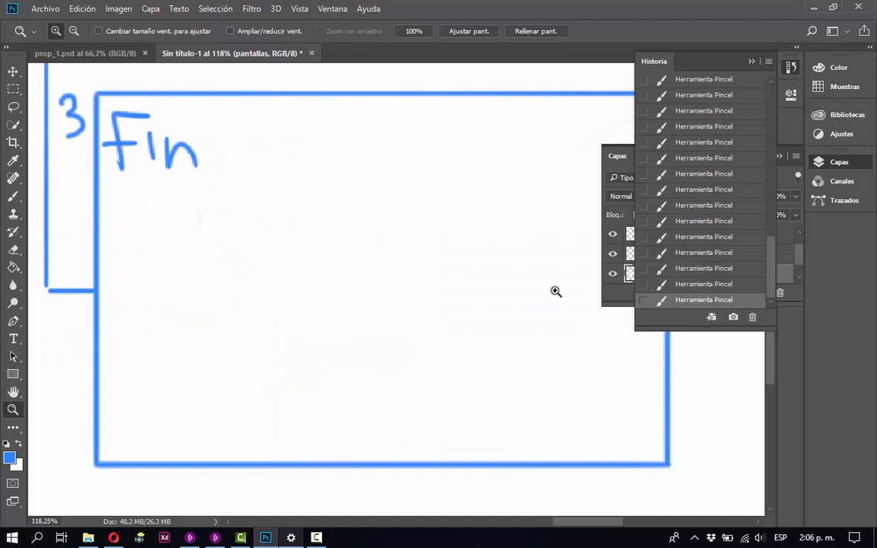
pyautogui.hotkey('ctrl', 'alt', 'z')
pyautogui.hotkey('ctrl', 'alt', 'z')
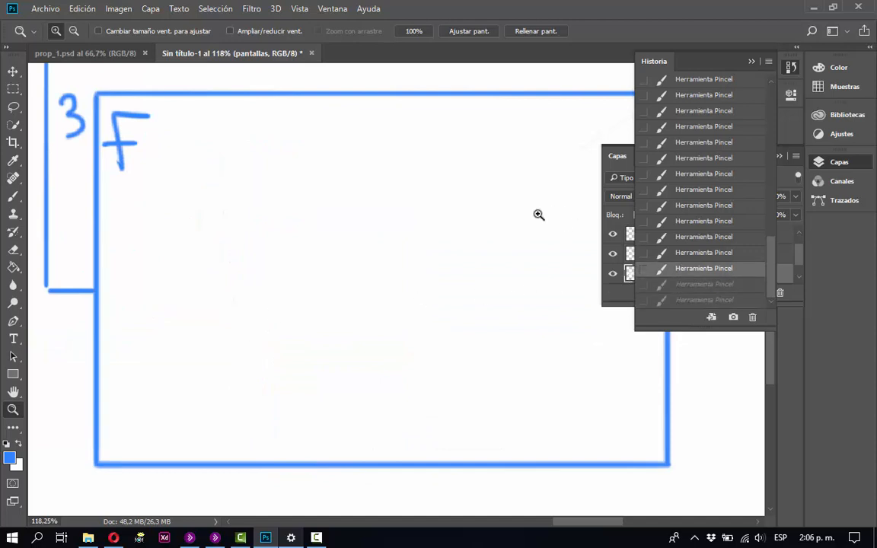
pyautogui.press('b')
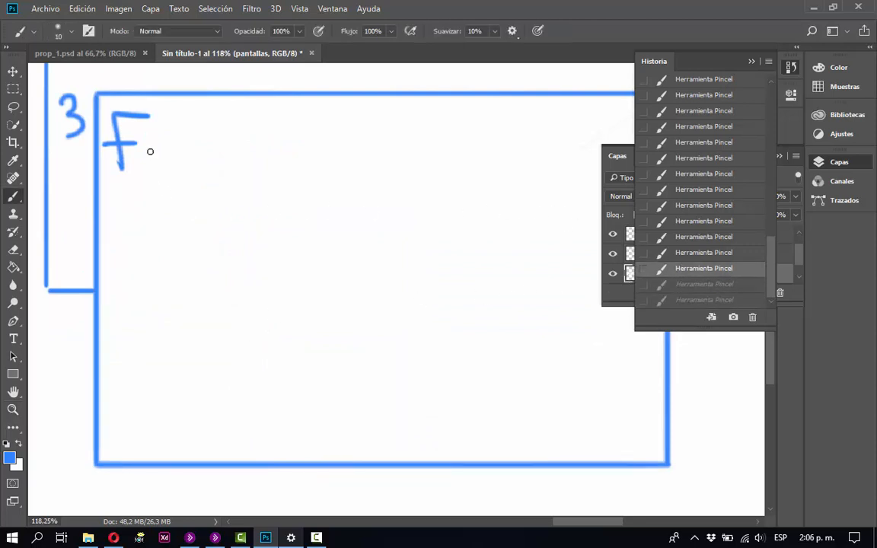
pyautogui.moveTo(156, 141)
pyautogui.mouseDown()
pyautogui.moveTo(159, 160)
pyautogui.moveTo(182, 160)
pyautogui.mouseUp()
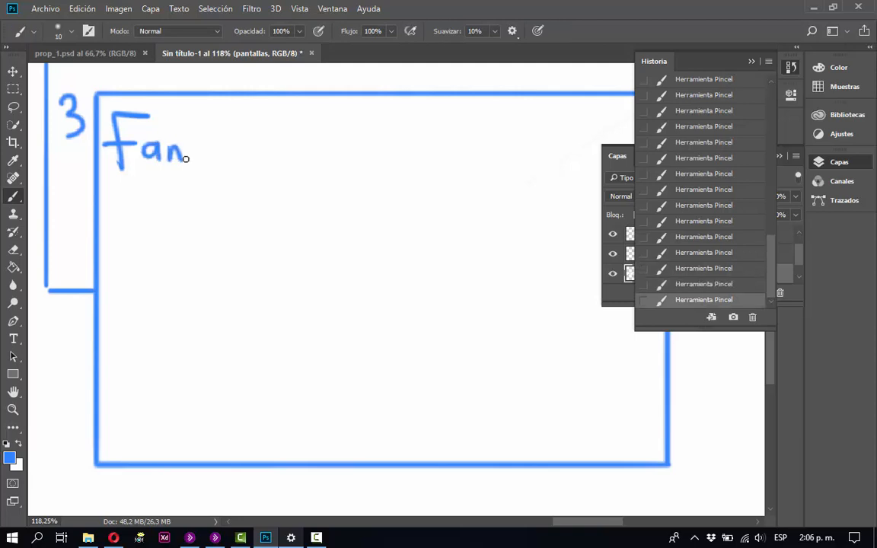
pyautogui.moveTo(188, 124)
pyautogui.mouseDown()
pyautogui.moveTo(181, 147)
pyautogui.moveTo(197, 145)
pyautogui.mouseUp()
pyautogui.moveTo(208, 145)
pyautogui.mouseDown()
pyautogui.moveTo(212, 159)
pyautogui.moveTo(282, 164)
pyautogui.mouseUp()
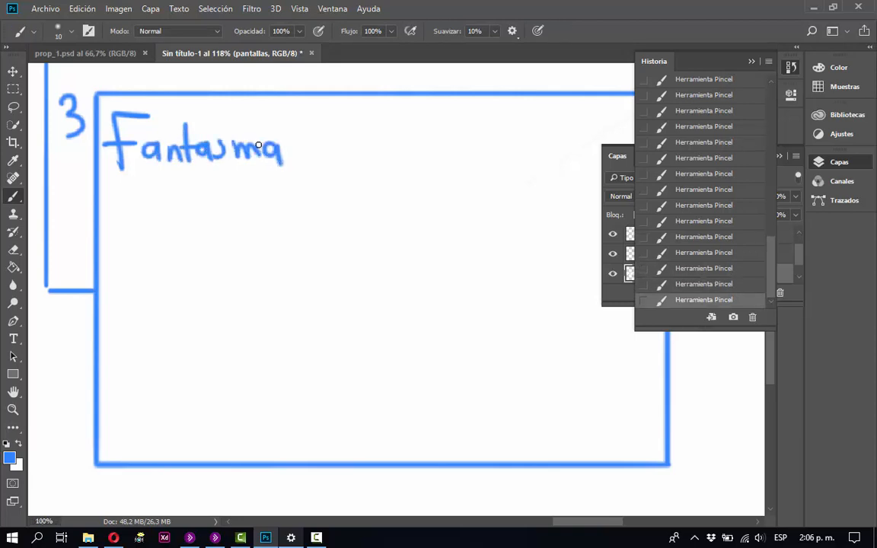
# Move the black, blue and red colour dots from above the start screens to the empty area beside the Policia frame.
pyautogui.hotkey('ctrl', '-')
pyautogui.hotkey('ctrl', '-')
pyautogui.hotkey('ctrl', '-')
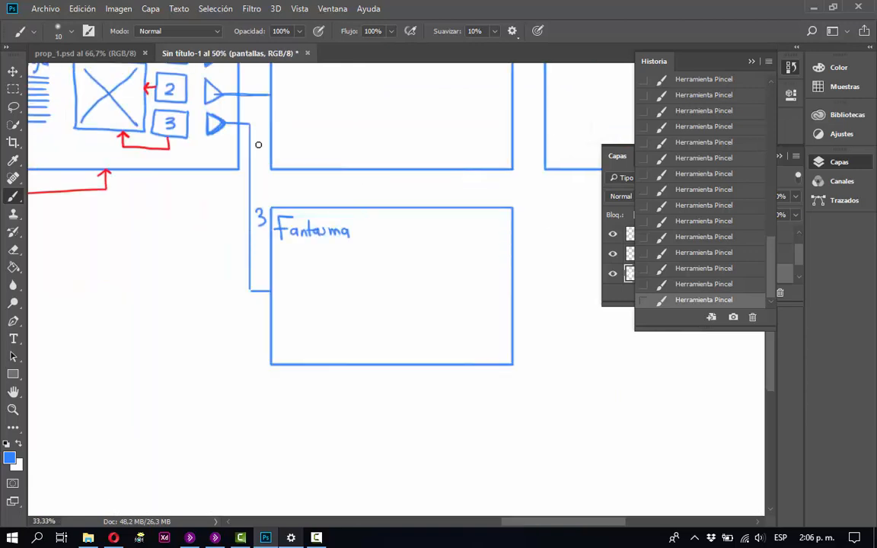
pyautogui.hotkey('ctrl', '-')
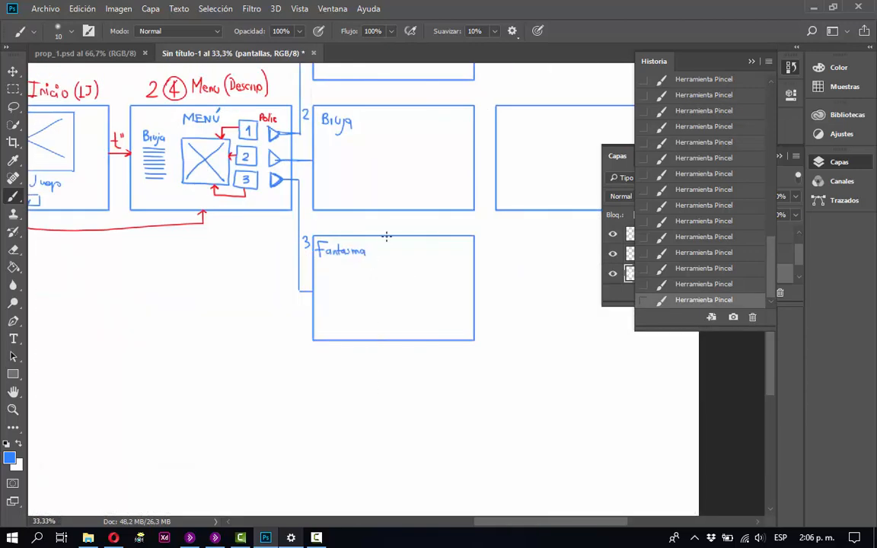
pyautogui.moveTo(417, 171)
pyautogui.mouseDown()
pyautogui.moveTo(316, 298)
pyautogui.moveTo(276, 290)
pyautogui.mouseUp()
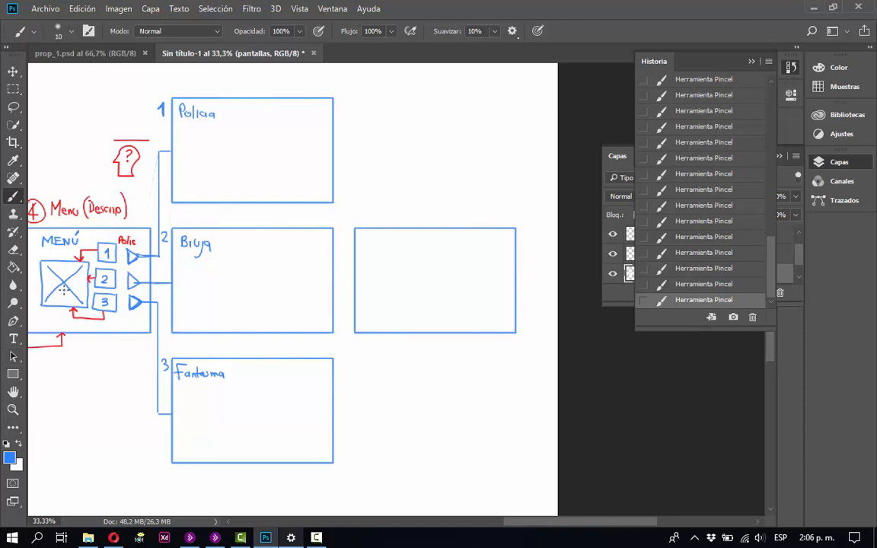
pyautogui.moveTo(128, 237)
pyautogui.mouseDown()
pyautogui.moveTo(176, 284)
pyautogui.moveTo(373, 305)
pyautogui.mouseUp()
pyautogui.press('v')
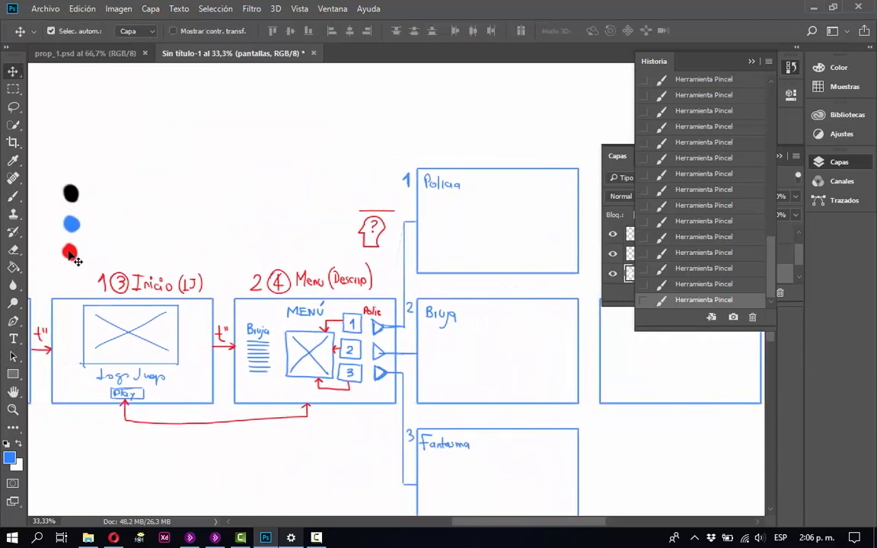
pyautogui.moveTo(73, 250)
pyautogui.mouseDown()
pyautogui.moveTo(307, 219)
pyautogui.moveTo(301, 214)
pyautogui.mouseUp()
pyautogui.moveTo(355, 163); pyautogui.dragTo(219, 249)
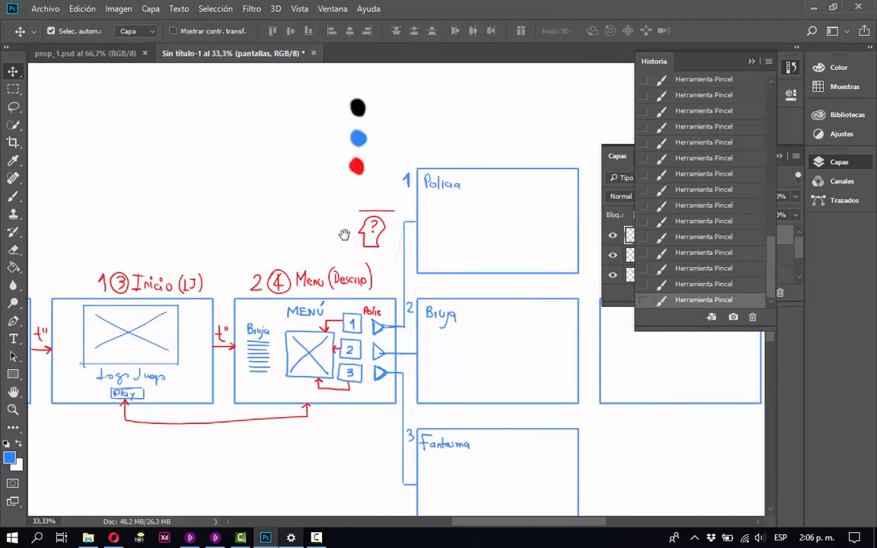
pyautogui.moveTo(95, 193); pyautogui.dragTo(329, 246)
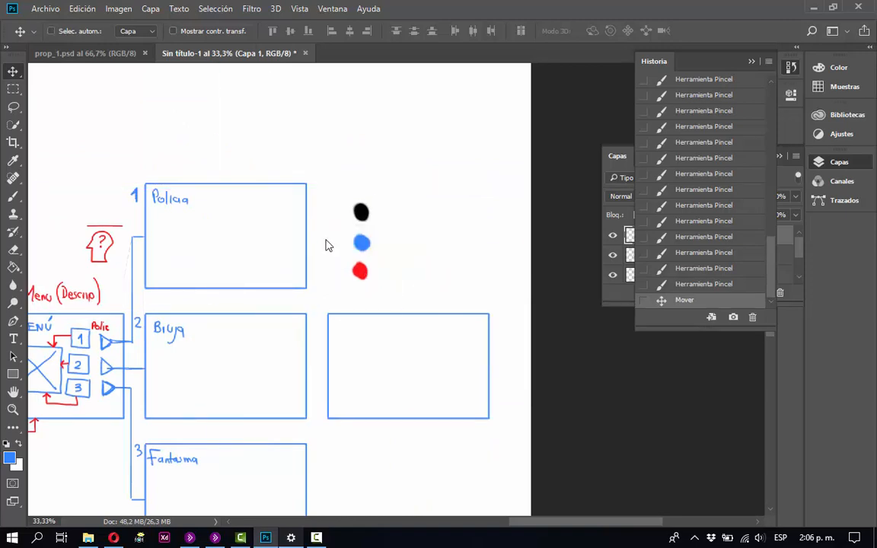
# Save the document as prop_2.psd in the PropuestaApp folder, accepting the Photoshop format options.
pyautogui.hotkey('ctrl', 's')
pyautogui.click(156, 137)
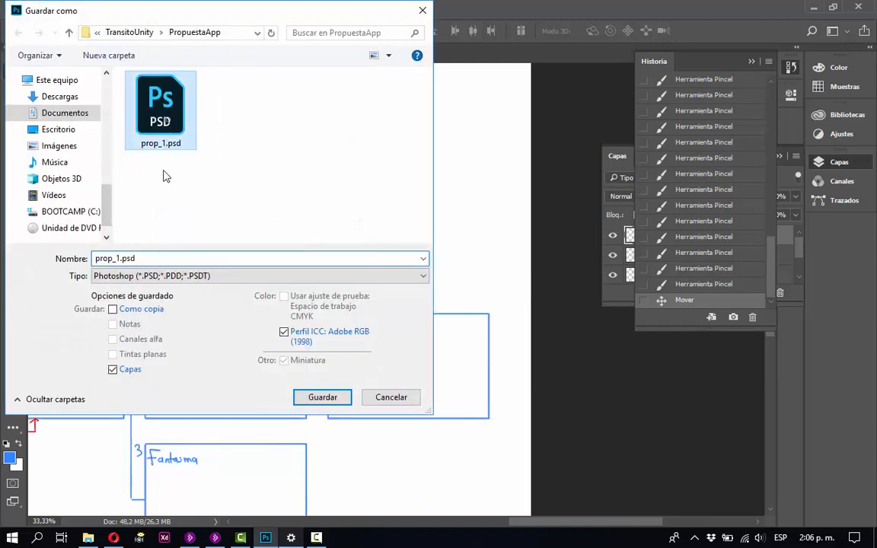
pyautogui.click(165, 258)
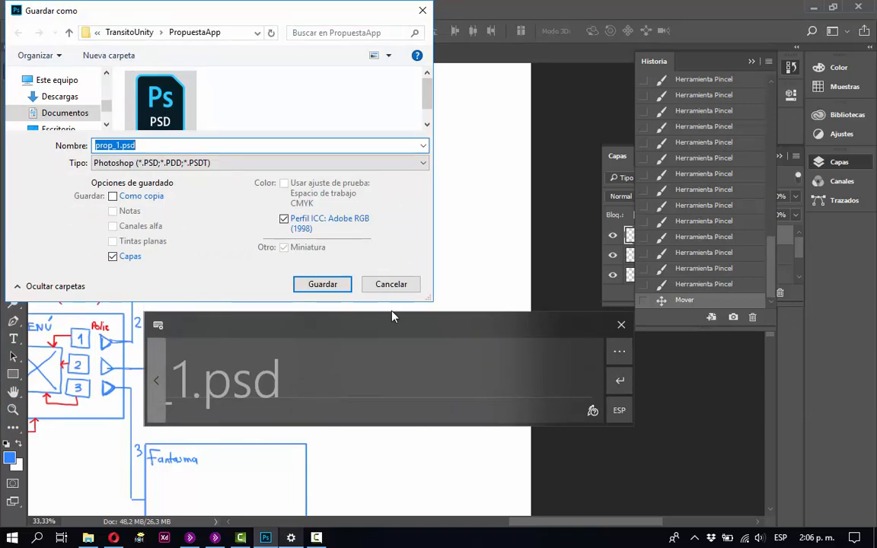
pyautogui.click(621, 322)
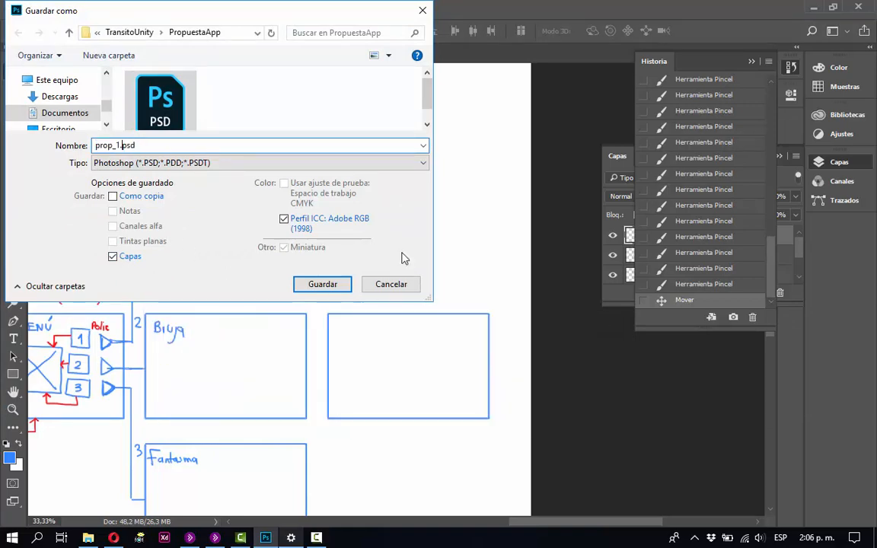
pyautogui.press('Return')
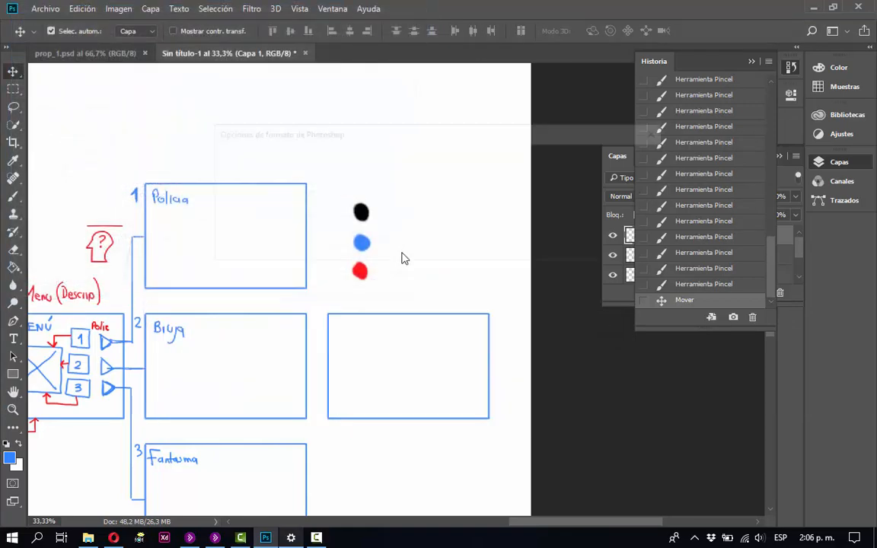
pyautogui.click(633, 159)
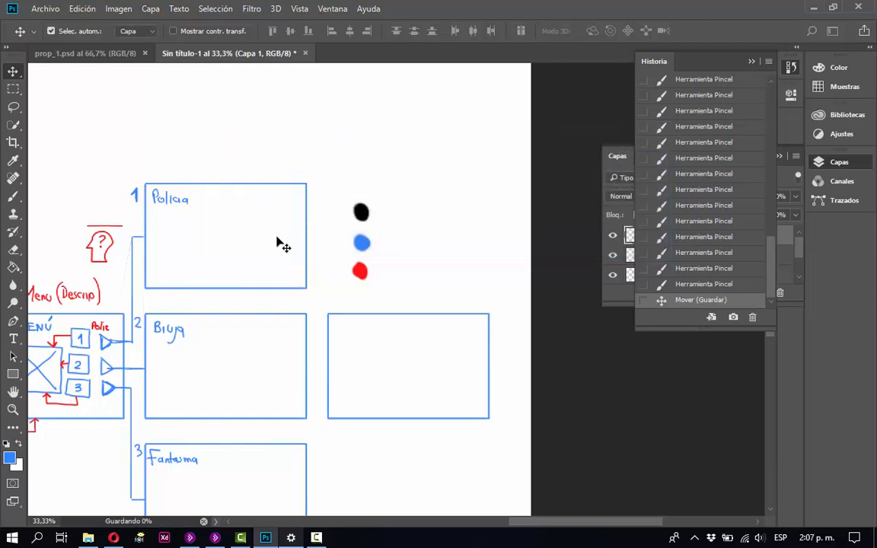
# Sample red from the colour dots and retrace in red the connectors from the three play triangles to frames 1, 2 and 3.
pyautogui.scroll(-3, 270, 244)
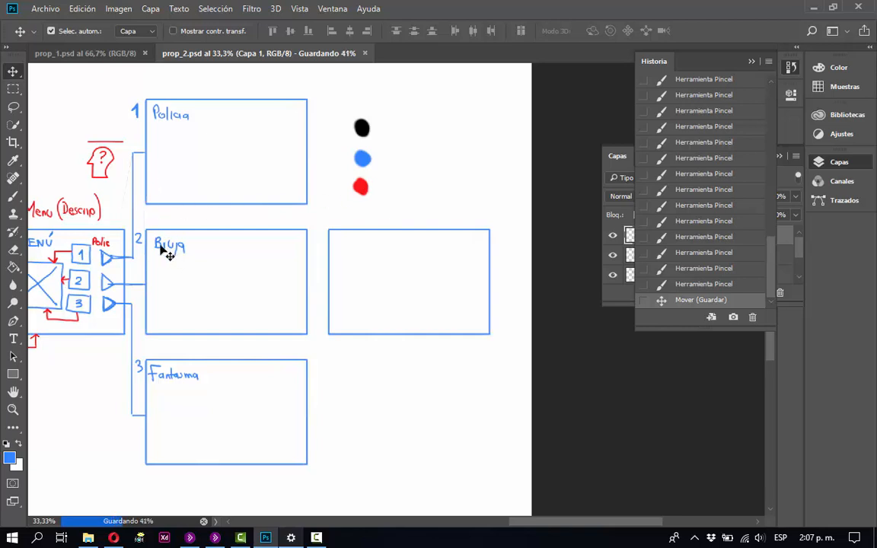
pyautogui.press('b')
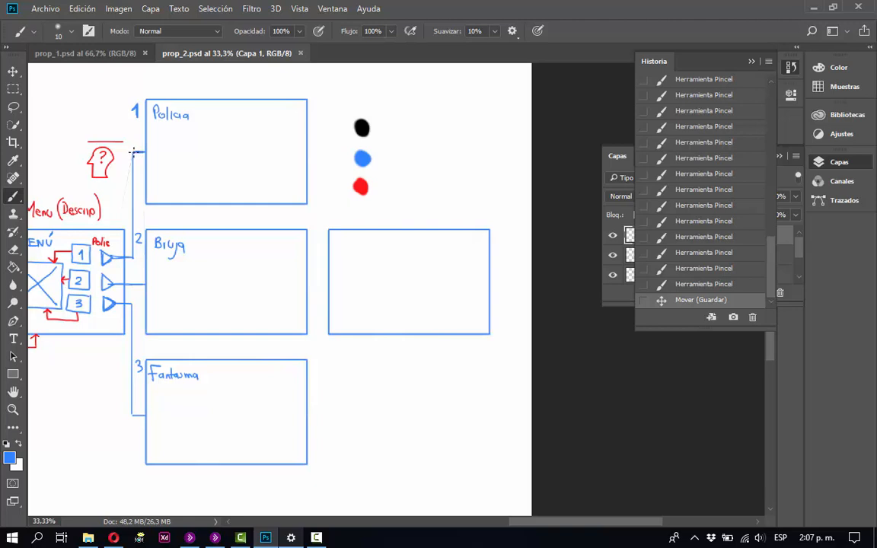
pyautogui.click(133, 152)
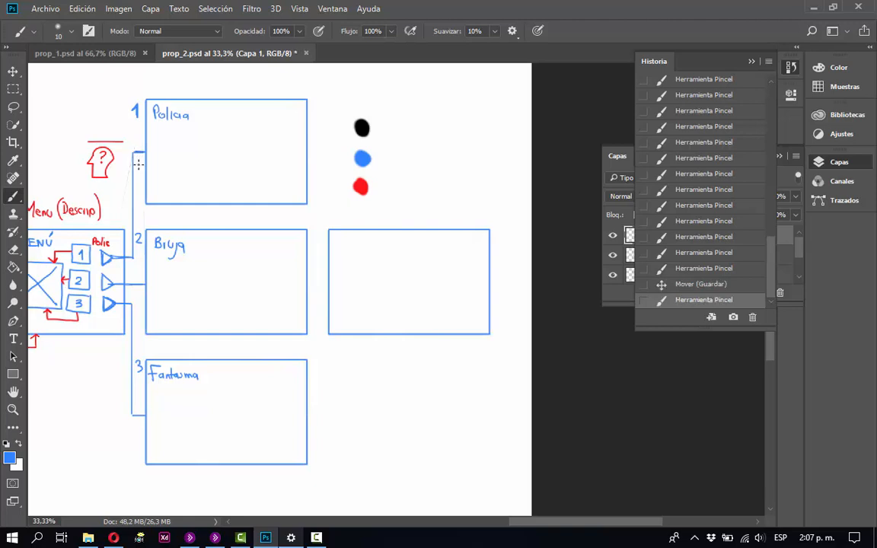
pyautogui.press('i')
pyautogui.click(359, 186)
pyautogui.press('b')
pyautogui.moveTo(135, 153); pyautogui.dragTo(133, 159)
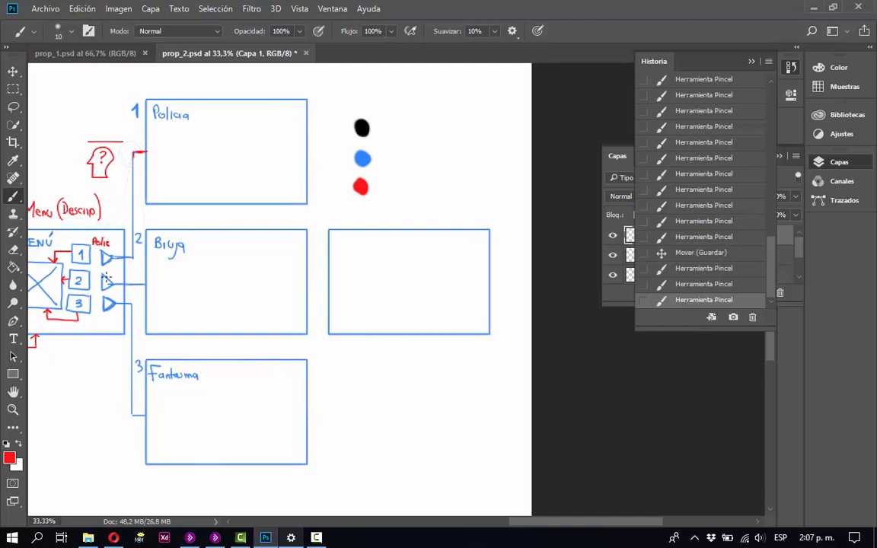
pyautogui.moveTo(131, 257)
pyautogui.mouseDown()
pyautogui.moveTo(113, 257)
pyautogui.moveTo(145, 283)
pyautogui.mouseUp()
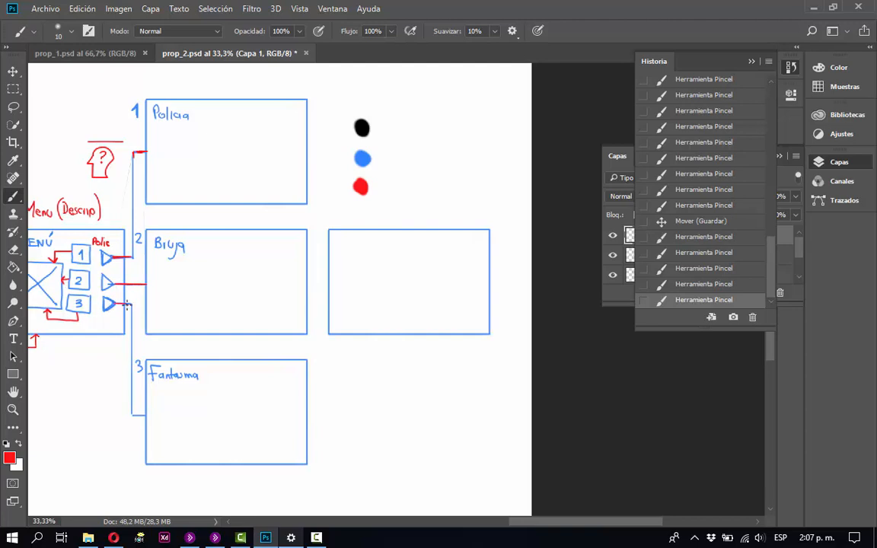
pyautogui.moveTo(131, 413); pyautogui.dragTo(143, 415)
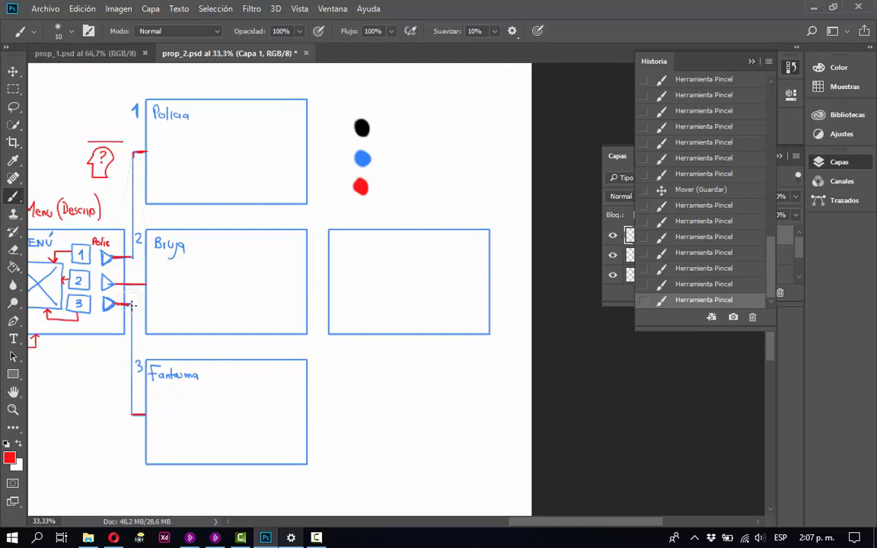
pyautogui.keyDown('shift'); pyautogui.click(130, 409); pyautogui.keyUp('shift')
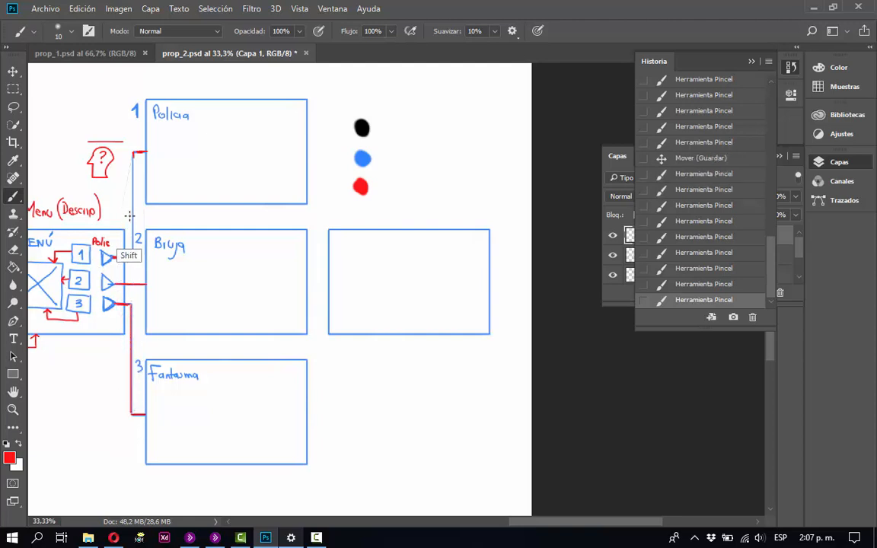
pyautogui.keyDown('shift'); pyautogui.click(133, 152); pyautogui.keyUp('shift')
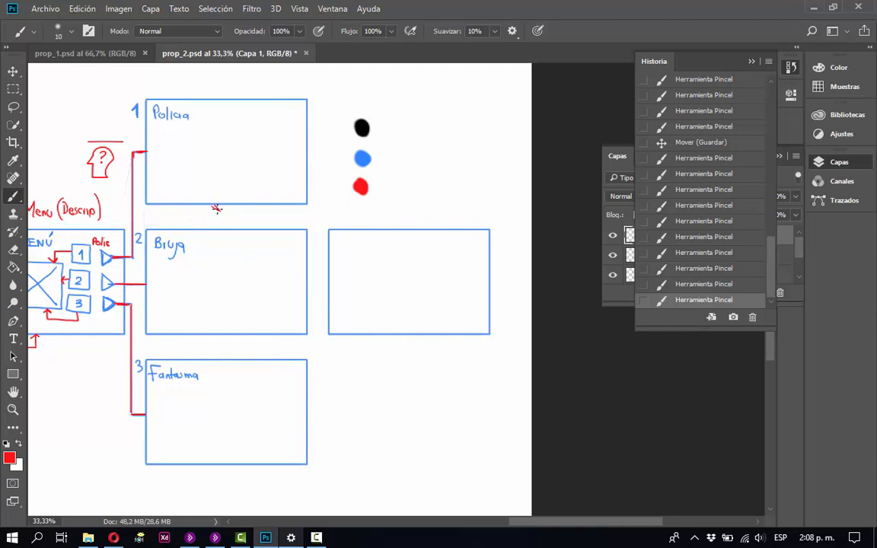
# Draw red double-headed vertical arrows between the Policia and Bruja frames and between the Bruja and Fantasma frames.
pyautogui.moveTo(216, 208)
pyautogui.mouseDown()
pyautogui.moveTo(208, 210)
pyautogui.moveTo(220, 218)
pyautogui.mouseUp()
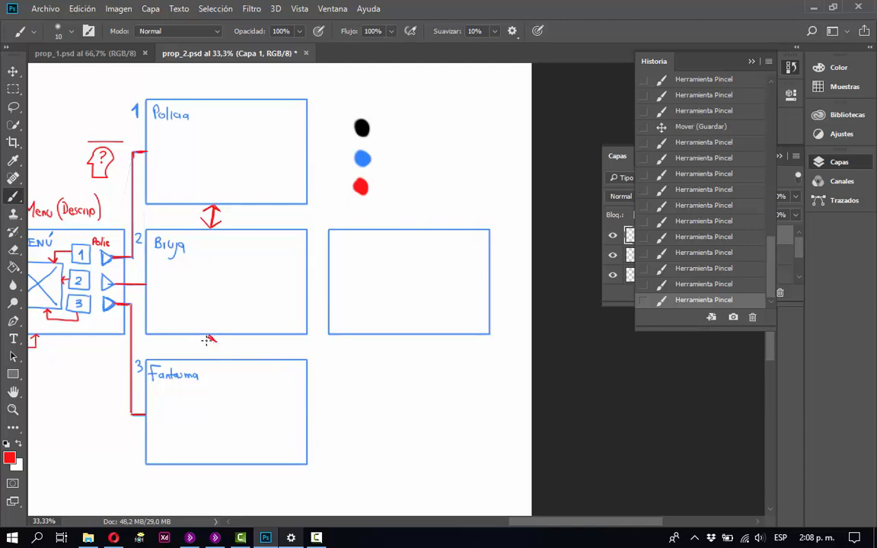
pyautogui.moveTo(207, 340); pyautogui.dragTo(202, 344)
pyautogui.moveTo(210, 337); pyautogui.dragTo(211, 358)
pyautogui.moveTo(206, 351); pyautogui.dragTo(212, 361)
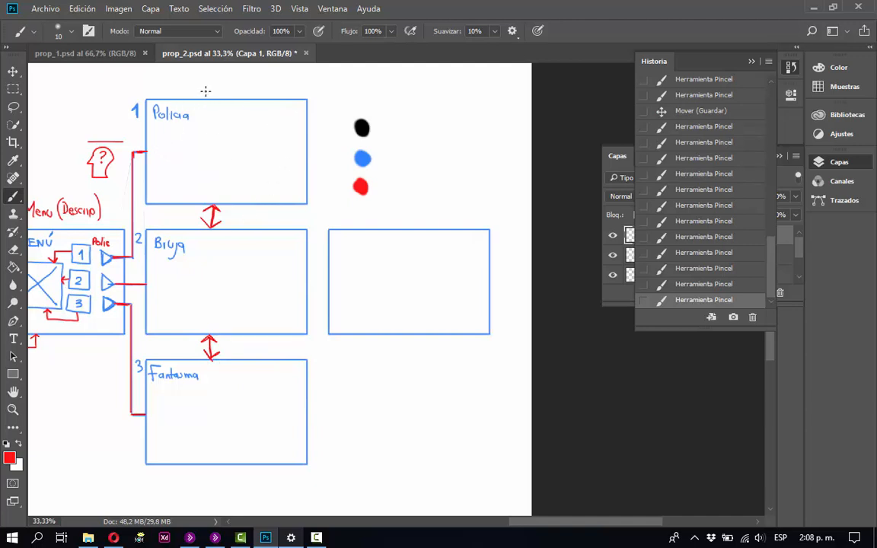
# Draw red arrowheads into the top of the Policia frame and bottom of the Fantasma frame, joined by a line around the empty frame.
pyautogui.moveTo(205, 88)
pyautogui.mouseDown()
pyautogui.moveTo(211, 98)
pyautogui.moveTo(216, 87)
pyautogui.mouseUp()
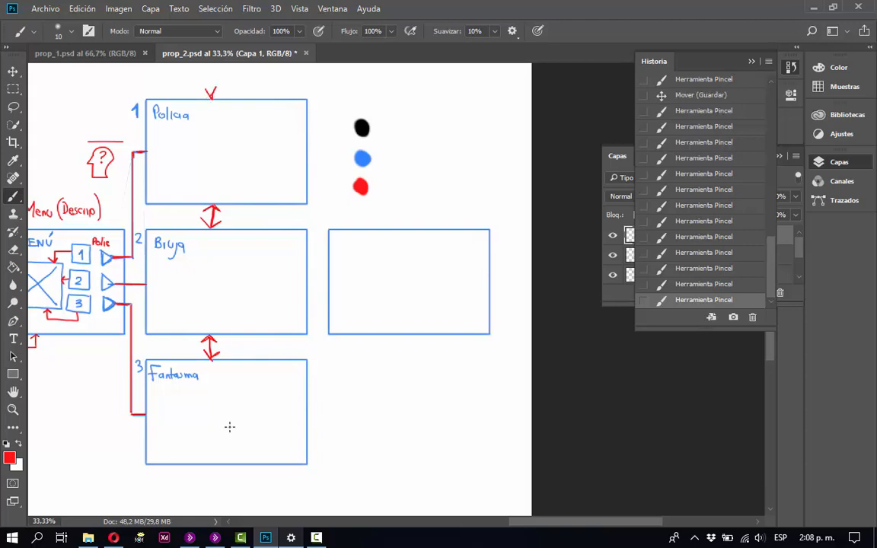
pyautogui.click(207, 469)
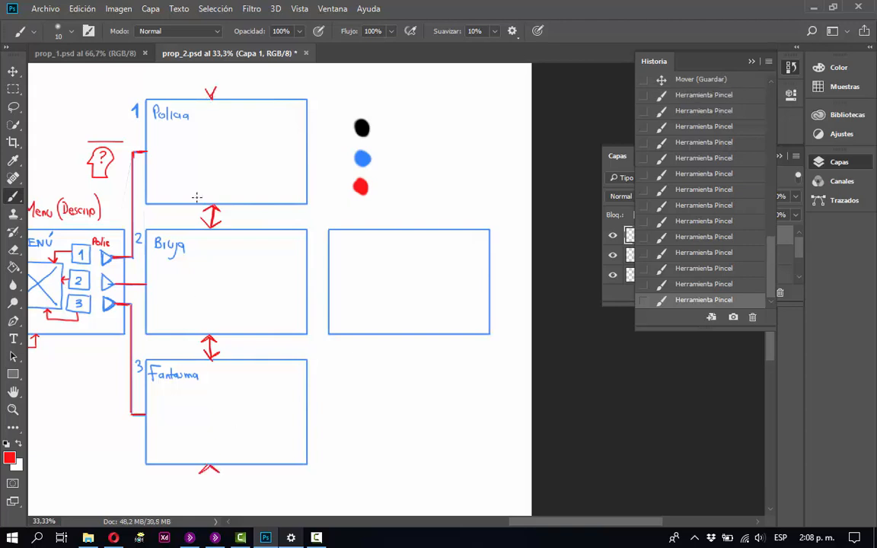
pyautogui.moveTo(210, 76); pyautogui.dragTo(210, 96)
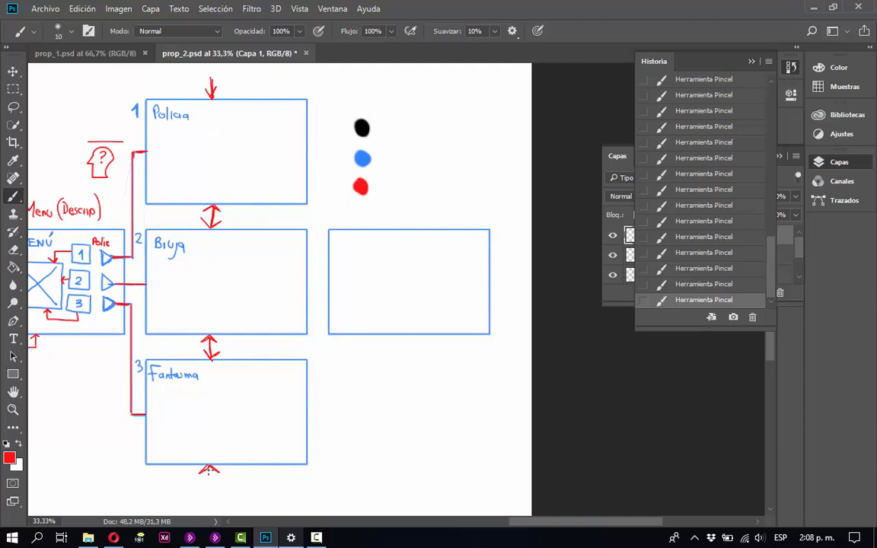
pyautogui.moveTo(210, 466)
pyautogui.mouseDown()
pyautogui.moveTo(208, 481)
pyautogui.moveTo(508, 478)
pyautogui.mouseUp()
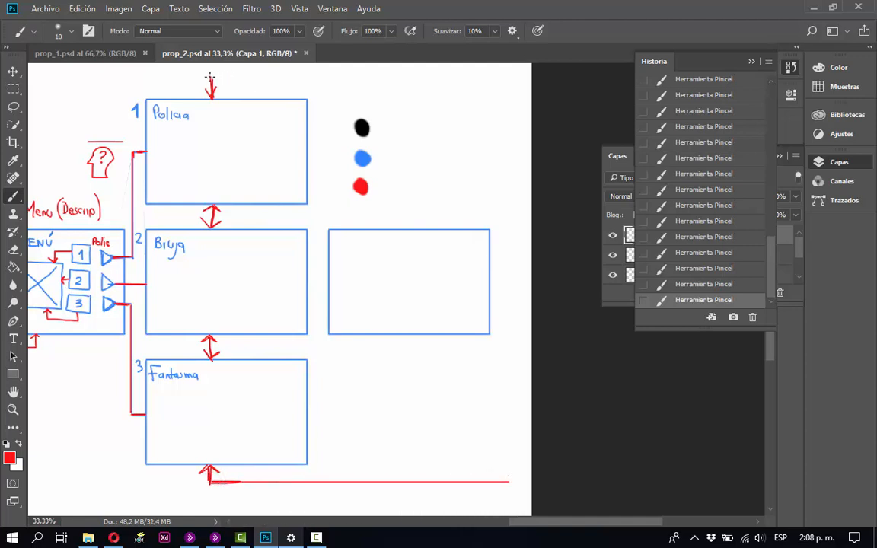
pyautogui.moveTo(234, 76)
pyautogui.mouseDown()
pyautogui.moveTo(212, 77)
pyautogui.moveTo(509, 78)
pyautogui.moveTo(512, 480)
pyautogui.mouseUp()
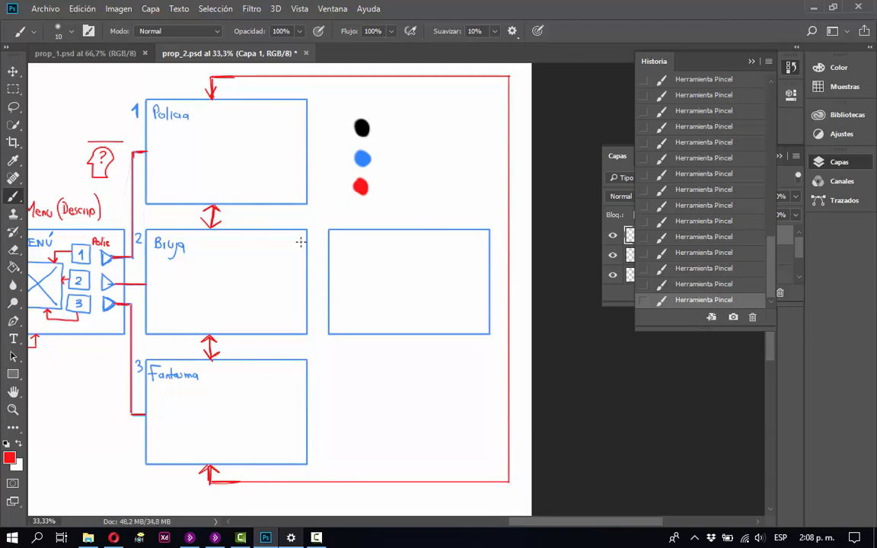
# Draw short red connector stubs out of the sides of the Policia, Bruja and Fantasma frames facing the empty frame.
pyautogui.press('shift')
pyautogui.press('shift')
pyautogui.press('shift')
pyautogui.press('shift')
pyautogui.press('shift')
pyautogui.click(370, 205)
pyautogui.moveTo(307, 149); pyautogui.dragTo(316, 149)
pyautogui.moveTo(309, 416); pyautogui.dragTo(315, 417)
pyautogui.moveTo(306, 286); pyautogui.dragTo(315, 293)
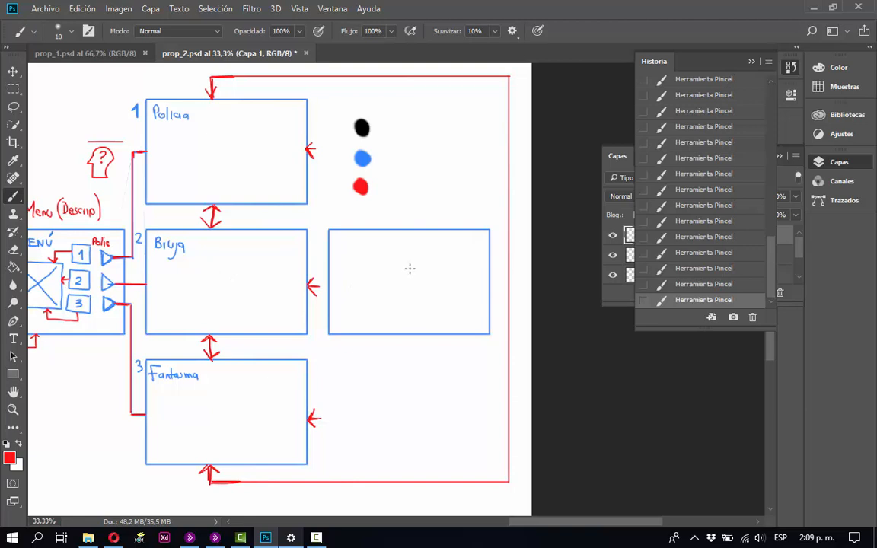
# Revert the extra strokes after the connector stubs, and join the stubs with a red vertical line and an arrowhead into the empty frame.
pyautogui.click(699, 252)
pyautogui.click(699, 237)
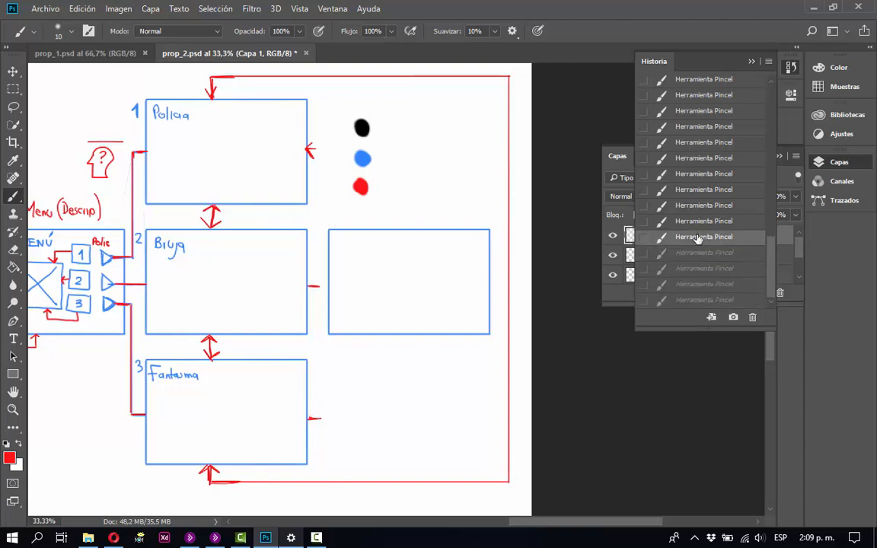
pyautogui.click(694, 191)
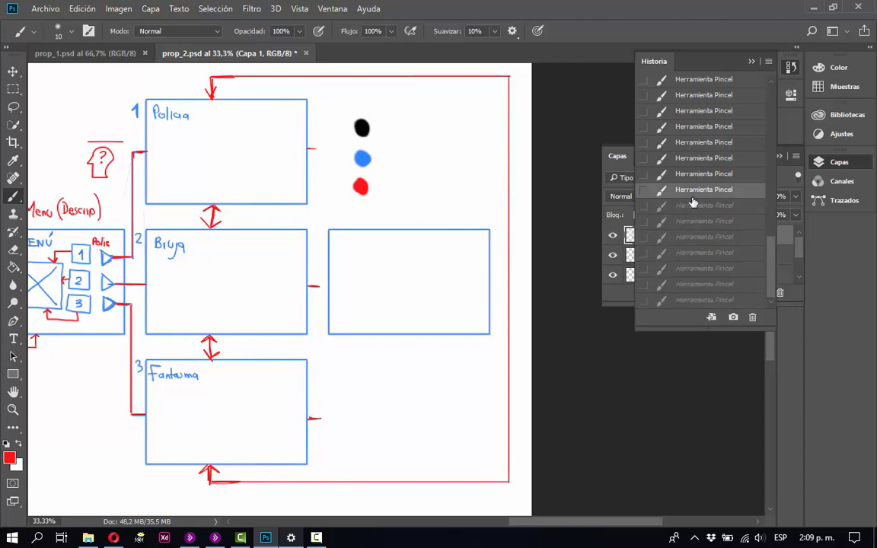
pyautogui.click(692, 175)
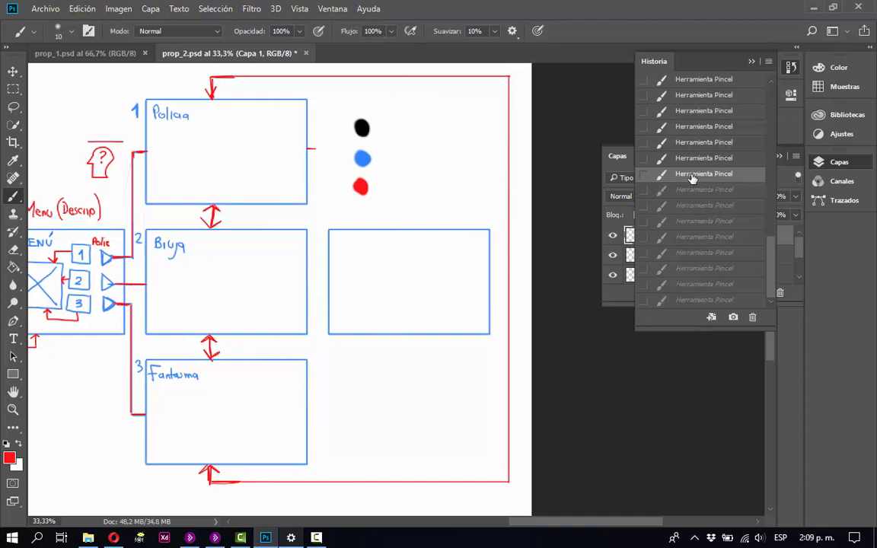
pyautogui.click(696, 207)
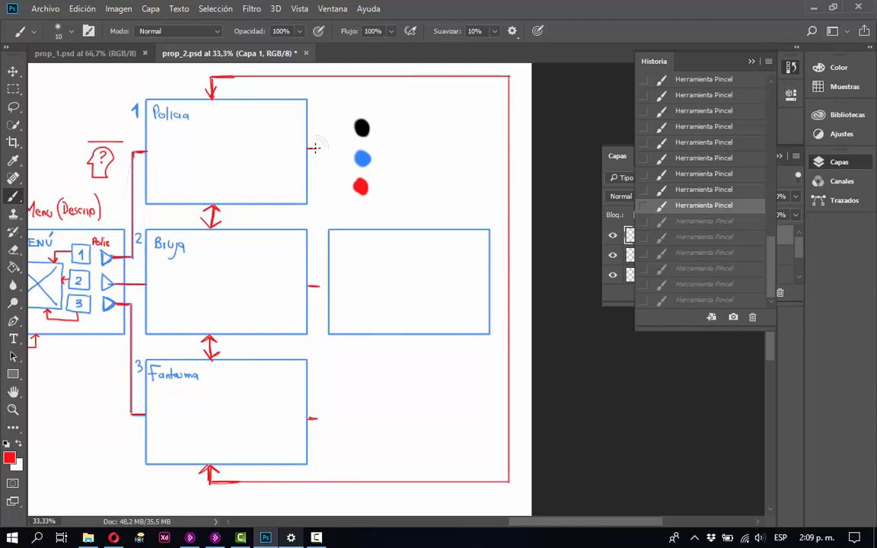
pyautogui.moveTo(315, 147); pyautogui.dragTo(317, 417)
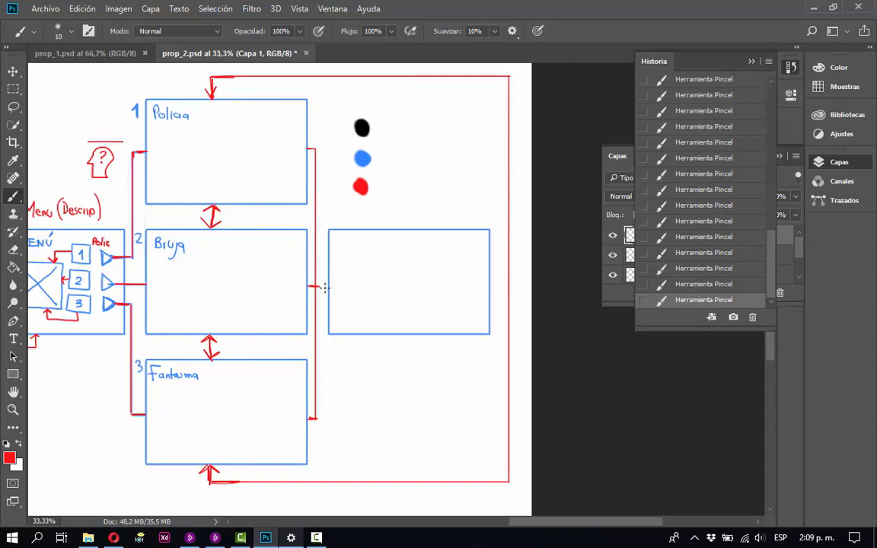
pyautogui.moveTo(324, 283); pyautogui.dragTo(321, 294)
# Number the frames in red: 3 and circled 5 over Policia, 4 and circled 6 over Bruja, 5 and circled 7 over Fantasma.
pyautogui.moveTo(178, 207)
pyautogui.mouseDown()
pyautogui.moveTo(269, 226)
pyautogui.moveTo(244, 220)
pyautogui.mouseUp()
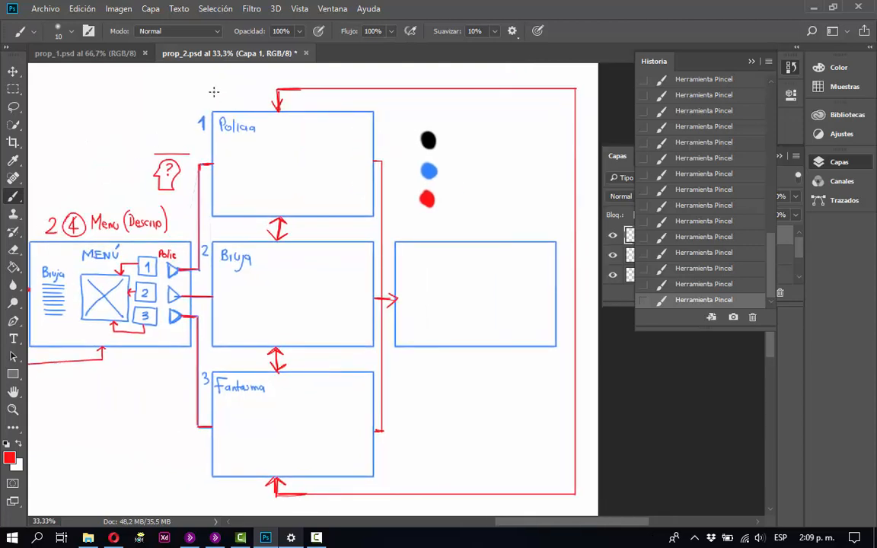
pyautogui.moveTo(215, 92)
pyautogui.mouseDown()
pyautogui.moveTo(213, 106)
pyautogui.moveTo(244, 103)
pyautogui.moveTo(232, 86)
pyautogui.moveTo(235, 101)
pyautogui.mouseUp()
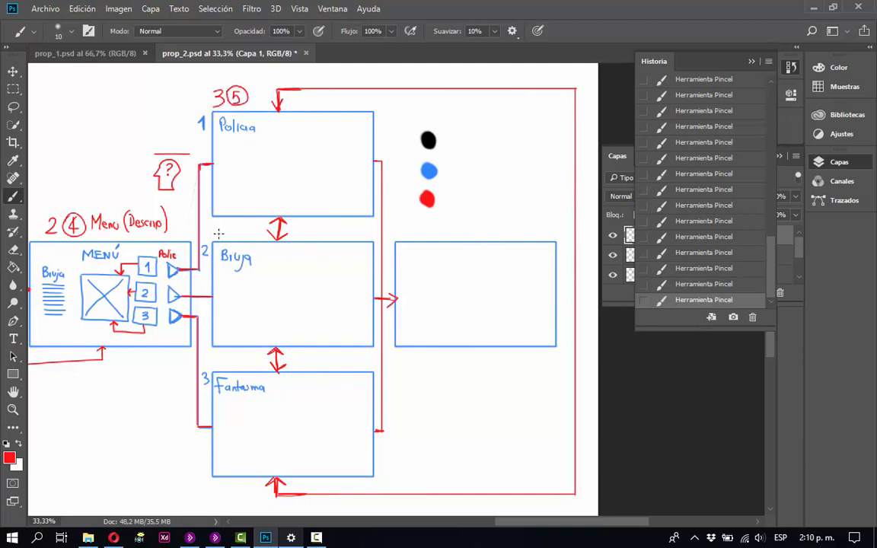
pyautogui.moveTo(224, 227)
pyautogui.mouseDown()
pyautogui.moveTo(221, 237)
pyautogui.moveTo(233, 220)
pyautogui.moveTo(238, 229)
pyautogui.mouseUp()
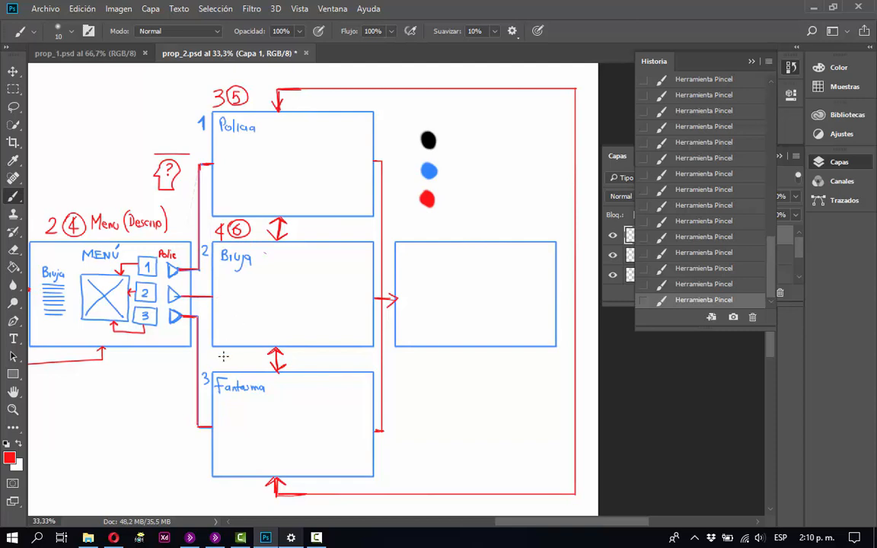
pyautogui.moveTo(222, 354)
pyautogui.mouseDown()
pyautogui.moveTo(222, 366)
pyautogui.moveTo(237, 369)
pyautogui.moveTo(235, 356)
pyautogui.moveTo(238, 364)
pyautogui.mouseUp()
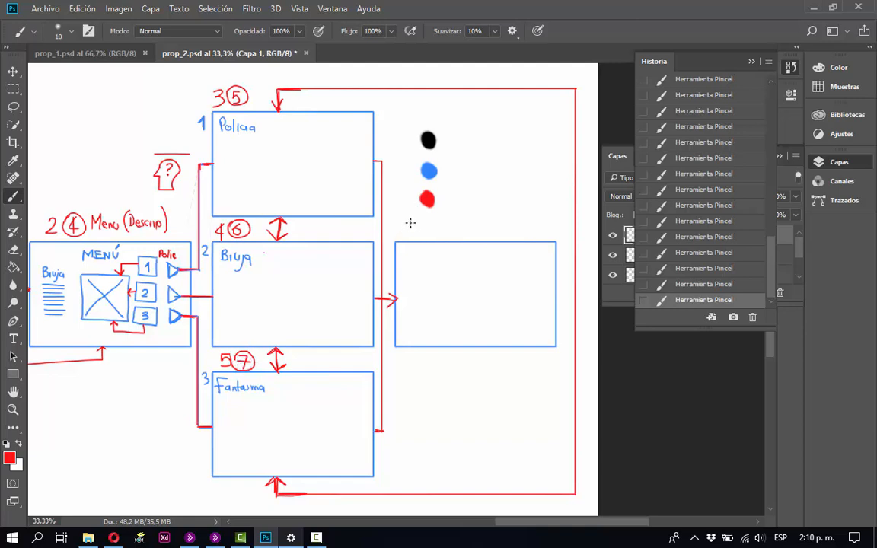
# Write 6, a circled 8 and the title "Créditos" in red above the empty frame, and save the document.
pyautogui.moveTo(410, 224)
pyautogui.mouseDown()
pyautogui.moveTo(405, 232)
pyautogui.moveTo(490, 230)
pyautogui.mouseUp()
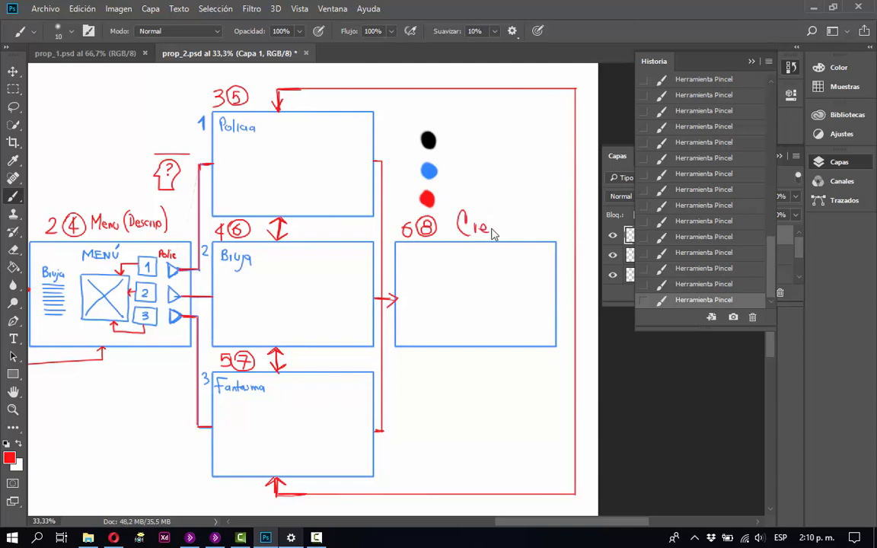
pyautogui.moveTo(482, 218); pyautogui.dragTo(487, 214)
pyautogui.moveTo(497, 202); pyautogui.dragTo(496, 225)
pyautogui.moveTo(497, 223); pyautogui.dragTo(499, 231)
pyautogui.moveTo(508, 222); pyautogui.dragTo(508, 231)
pyautogui.moveTo(518, 210)
pyautogui.mouseDown()
pyautogui.moveTo(521, 235)
pyautogui.moveTo(526, 222)
pyautogui.mouseUp()
pyautogui.moveTo(535, 222); pyautogui.dragTo(540, 236)
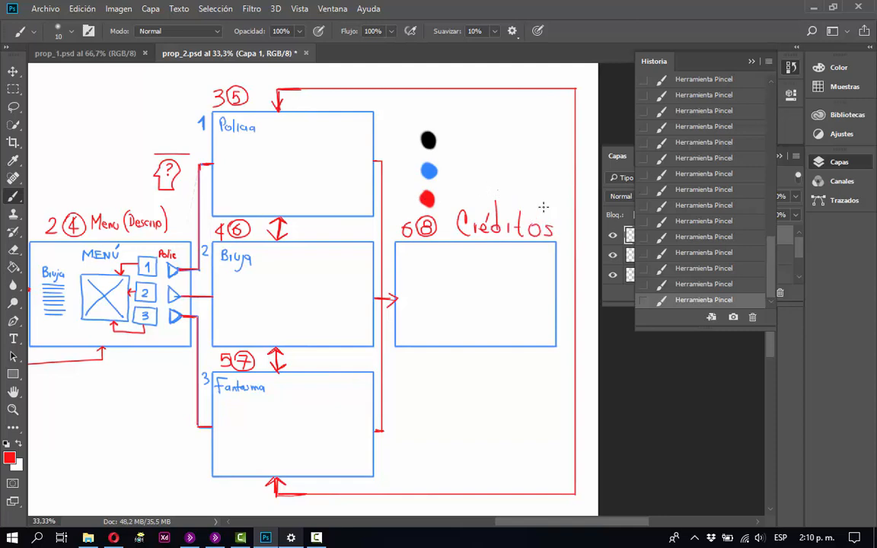
pyautogui.hotkey('ctrl', 's')
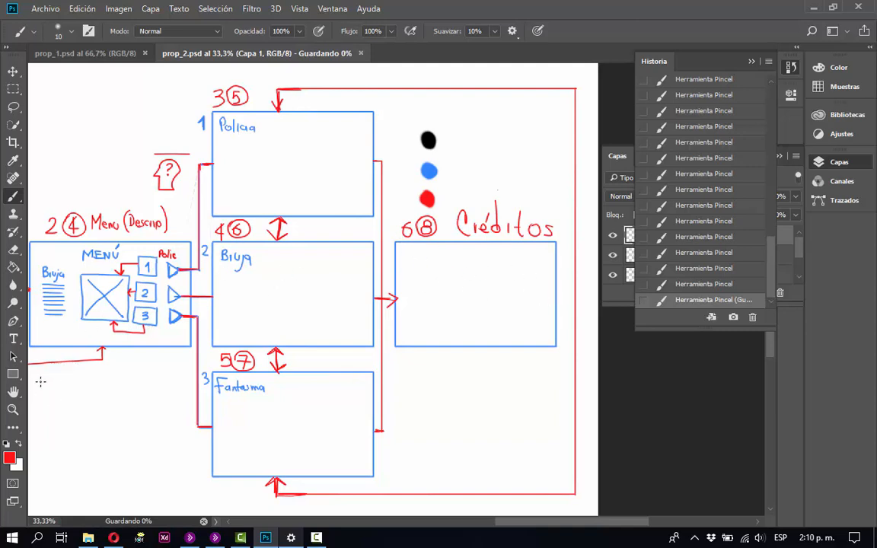
# Sample blue from the colour dots and sketch placeholder text lines and a circled X close button inside the Créditos frame.
pyautogui.press('i')
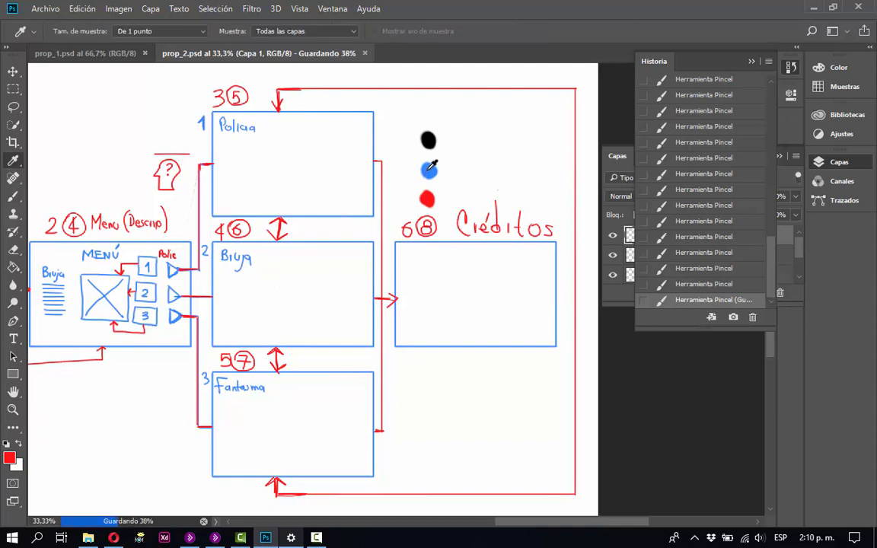
pyautogui.click(427, 171)
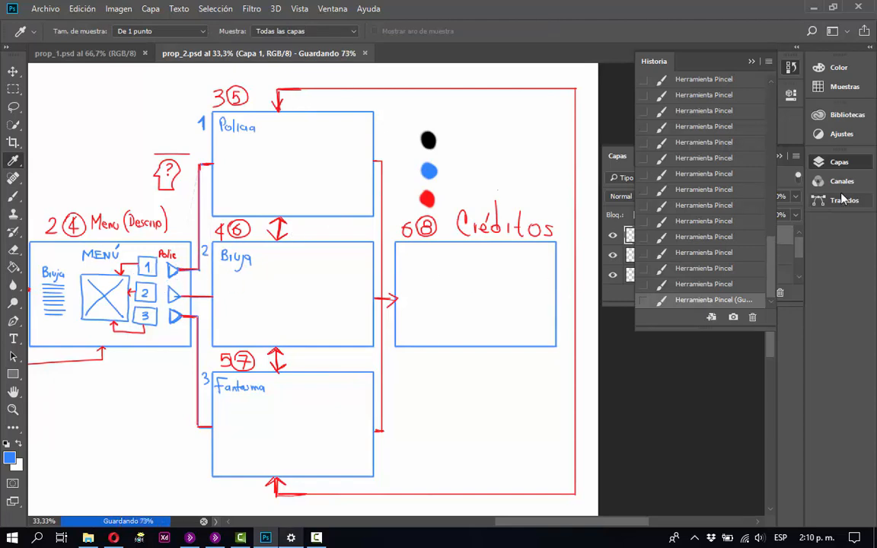
pyautogui.click(750, 60)
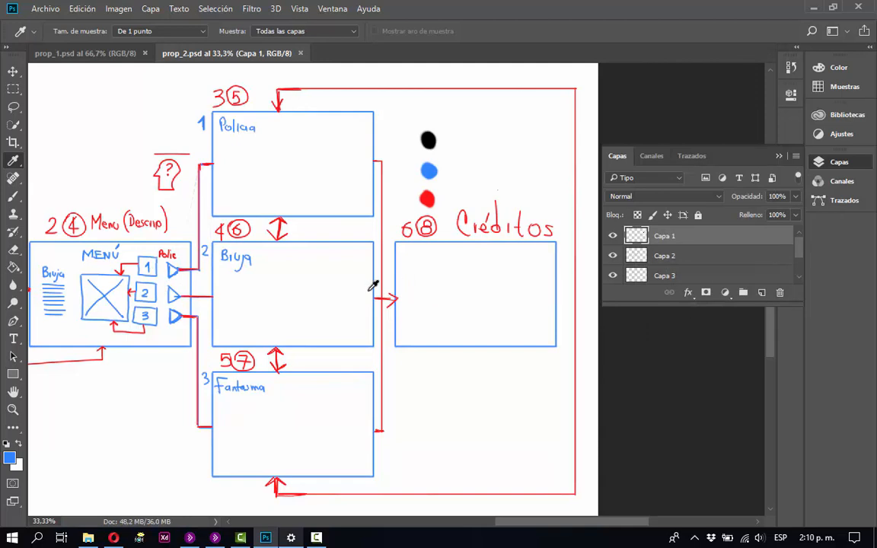
pyautogui.press('b')
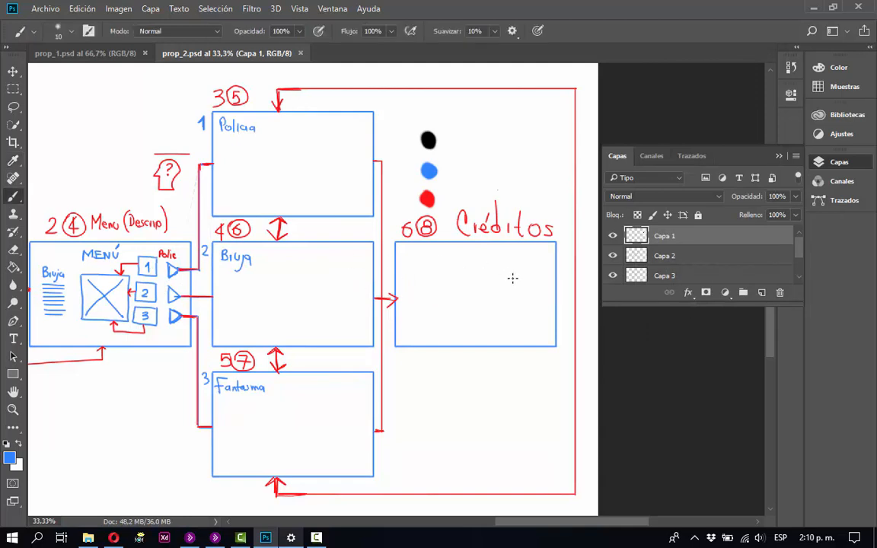
pyautogui.moveTo(519, 277)
pyautogui.mouseDown()
pyautogui.moveTo(420, 272)
pyautogui.moveTo(511, 271)
pyautogui.mouseUp()
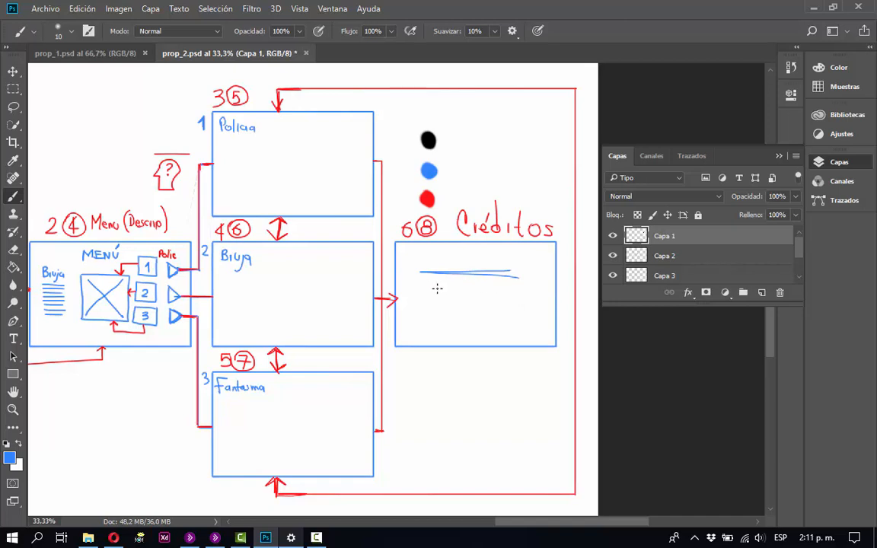
pyautogui.moveTo(427, 286); pyautogui.dragTo(517, 287)
pyautogui.moveTo(425, 298)
pyautogui.mouseDown()
pyautogui.moveTo(517, 299)
pyautogui.moveTo(425, 308)
pyautogui.mouseUp()
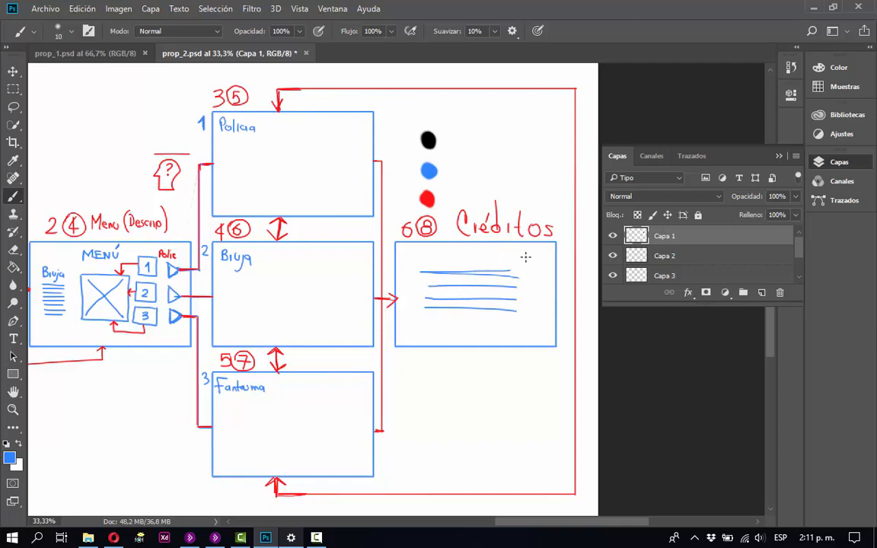
pyautogui.moveTo(537, 252); pyautogui.dragTo(533, 265)
# Write the blue note "1 Lógico" with an arrow to "V", "U" and "Assets" in the empty area above the Inicio and Menu frames.
pyautogui.moveTo(304, 411)
pyautogui.mouseDown()
pyautogui.moveTo(384, 418)
pyautogui.moveTo(481, 391)
pyautogui.moveTo(390, 378)
pyautogui.moveTo(301, 391)
pyautogui.moveTo(311, 414)
pyautogui.moveTo(294, 417)
pyautogui.mouseUp()
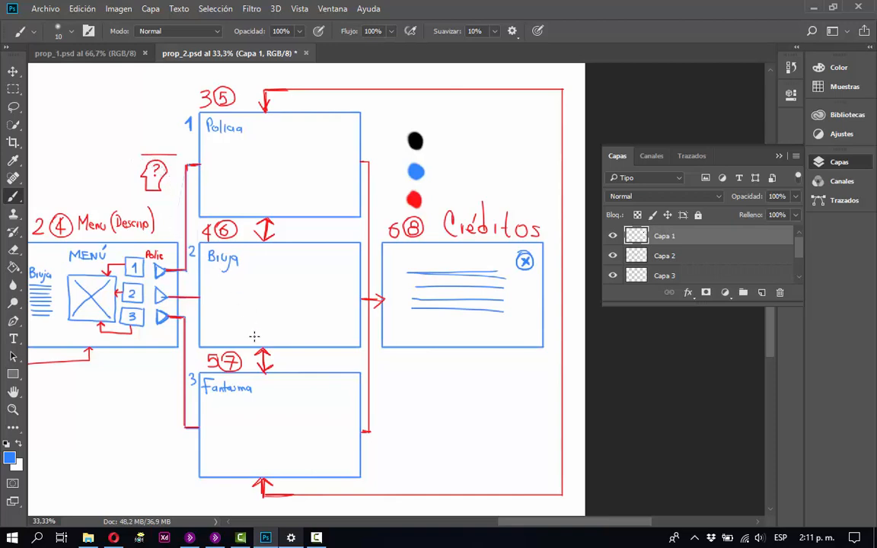
pyautogui.moveTo(249, 318); pyautogui.dragTo(460, 314)
pyautogui.moveTo(470, 316)
pyautogui.mouseDown()
pyautogui.moveTo(455, 304)
pyautogui.moveTo(428, 311)
pyautogui.moveTo(458, 313)
pyautogui.mouseUp()
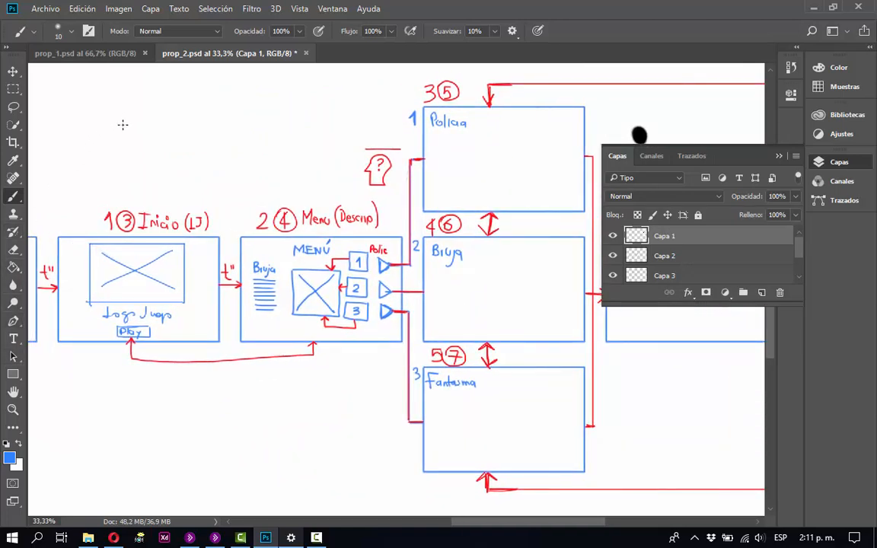
pyautogui.moveTo(87, 101)
pyautogui.mouseDown()
pyautogui.moveTo(92, 111)
pyautogui.moveTo(121, 113)
pyautogui.moveTo(127, 99)
pyautogui.moveTo(138, 122)
pyautogui.moveTo(155, 115)
pyautogui.mouseUp()
pyautogui.moveTo(159, 105); pyautogui.dragTo(200, 116)
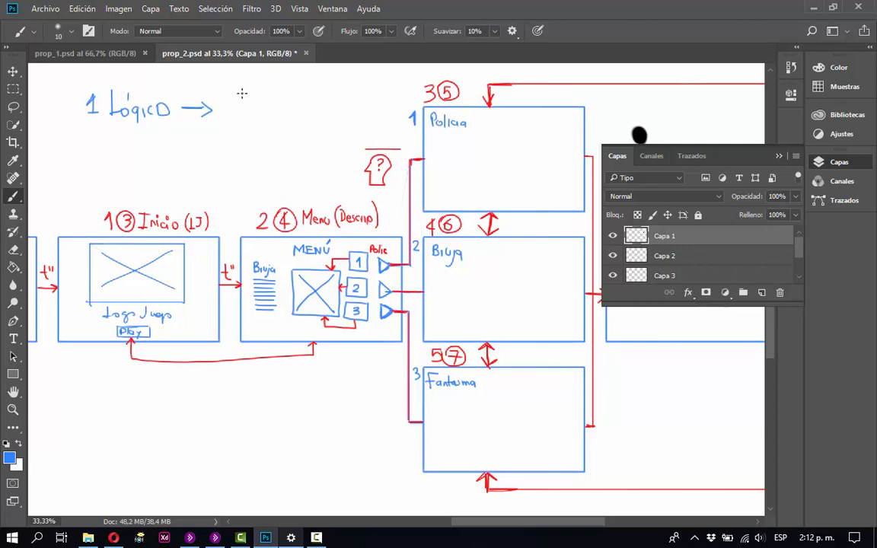
pyautogui.moveTo(231, 80); pyautogui.dragTo(245, 116)
pyautogui.moveTo(273, 116)
pyautogui.mouseDown()
pyautogui.moveTo(275, 92)
pyautogui.moveTo(280, 115)
pyautogui.moveTo(290, 117)
pyautogui.mouseUp()
pyautogui.moveTo(301, 112); pyautogui.dragTo(320, 118)
pyautogui.moveTo(312, 106)
pyautogui.mouseDown()
pyautogui.moveTo(324, 105)
pyautogui.moveTo(325, 120)
pyautogui.mouseUp()
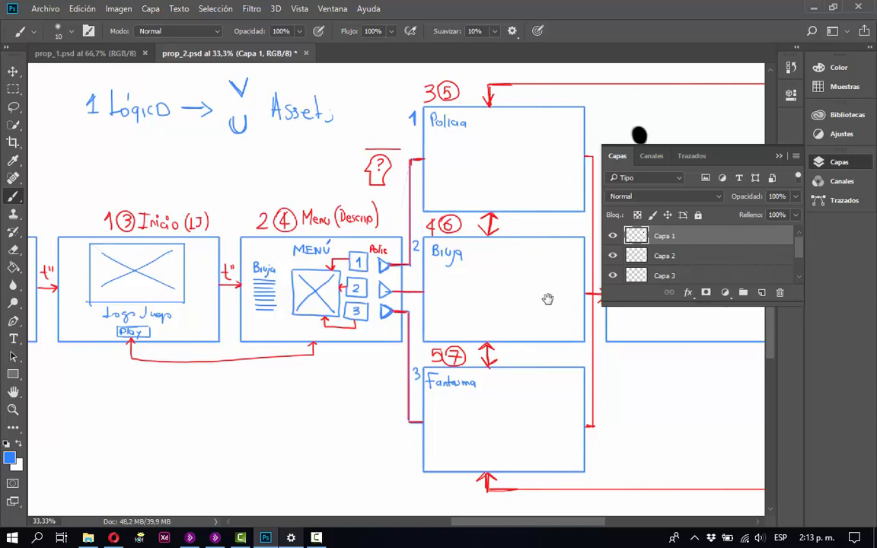
# Save the document and ready the Brush for drawing inside the Policia frame.
pyautogui.moveTo(548, 299)
pyautogui.mouseDown()
pyautogui.moveTo(542, 316)
pyautogui.moveTo(394, 337)
pyautogui.moveTo(280, 315)
pyautogui.mouseUp()
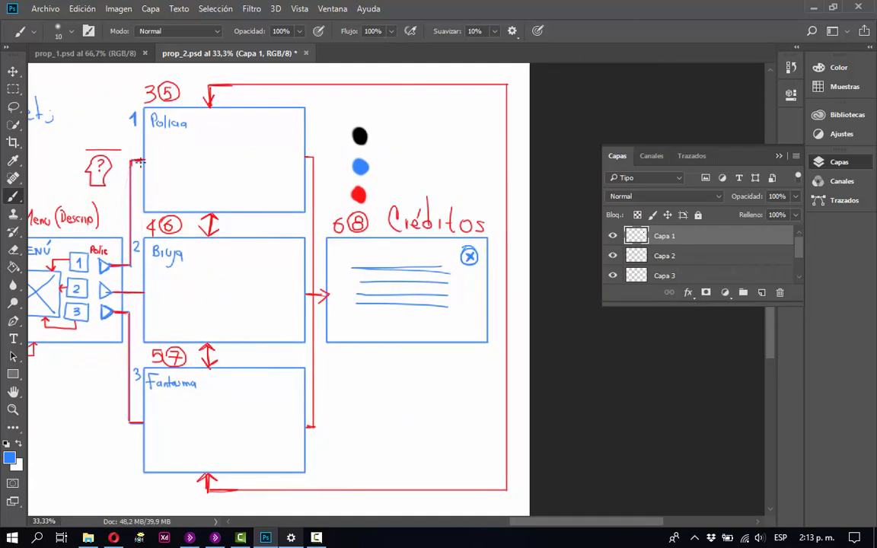
pyautogui.moveTo(268, 237); pyautogui.dragTo(359, 223)
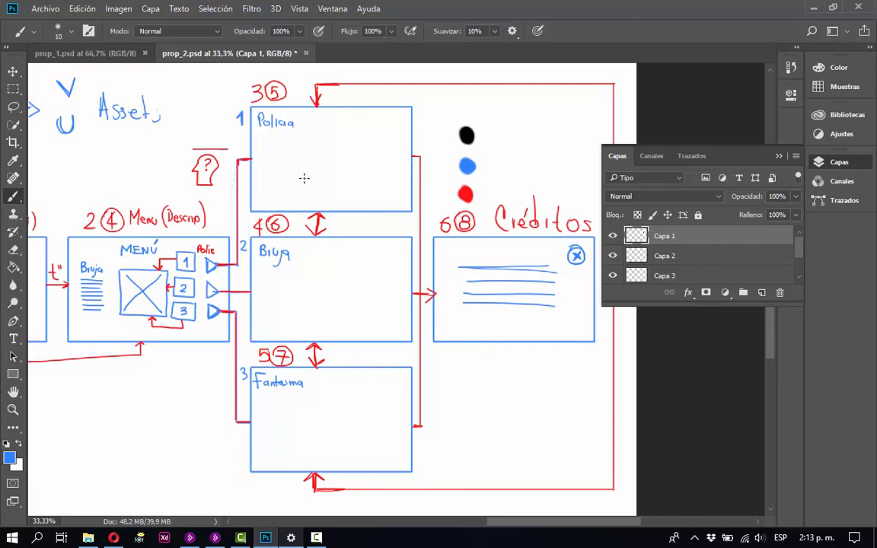
pyautogui.press('z')
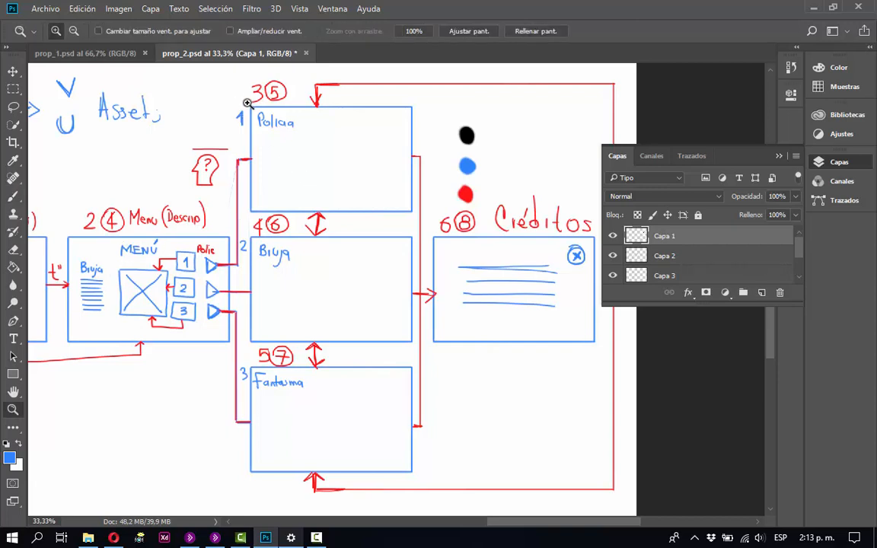
pyautogui.moveTo(243, 98); pyautogui.dragTo(420, 231)
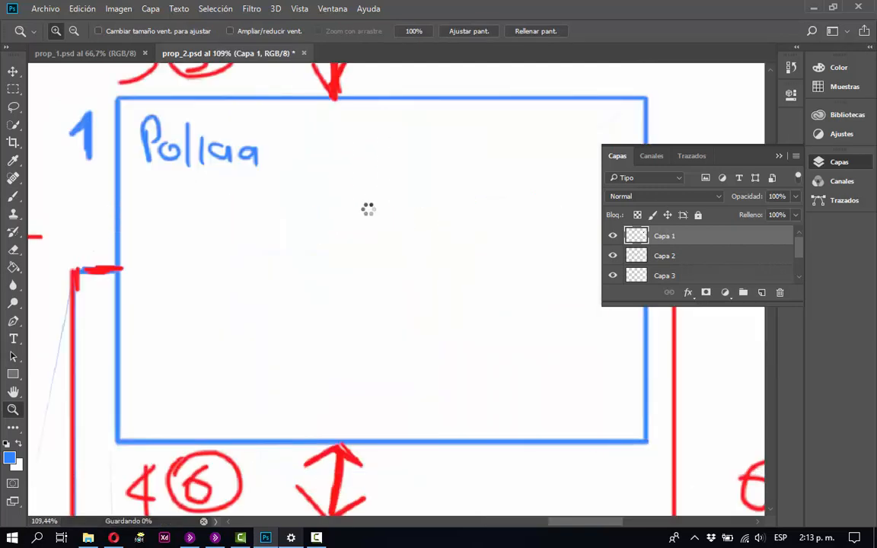
pyautogui.hotkey('ctrl', 's')
pyautogui.press('b')
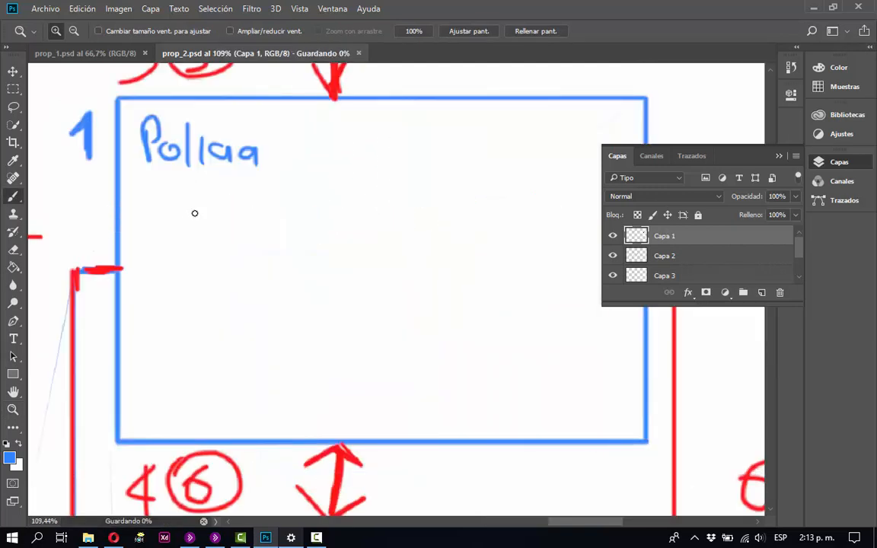
pyautogui.press('v')
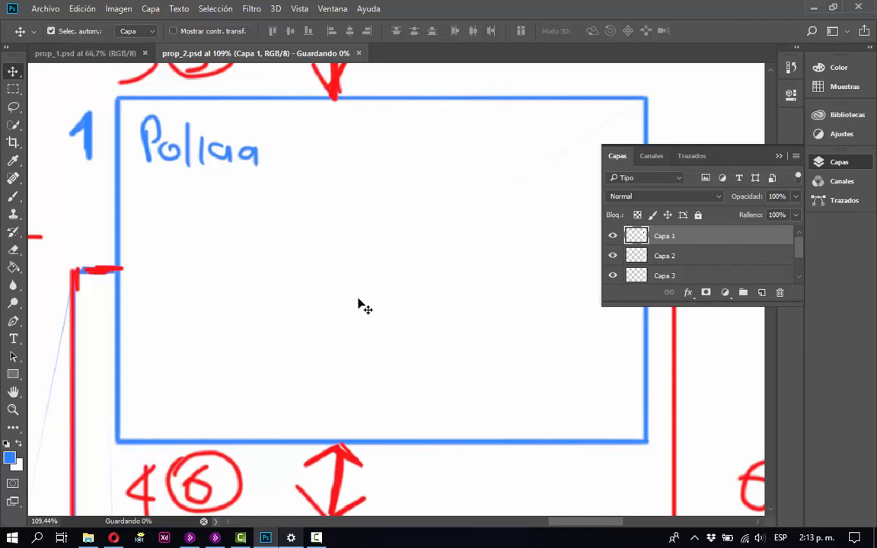
pyautogui.press('b')
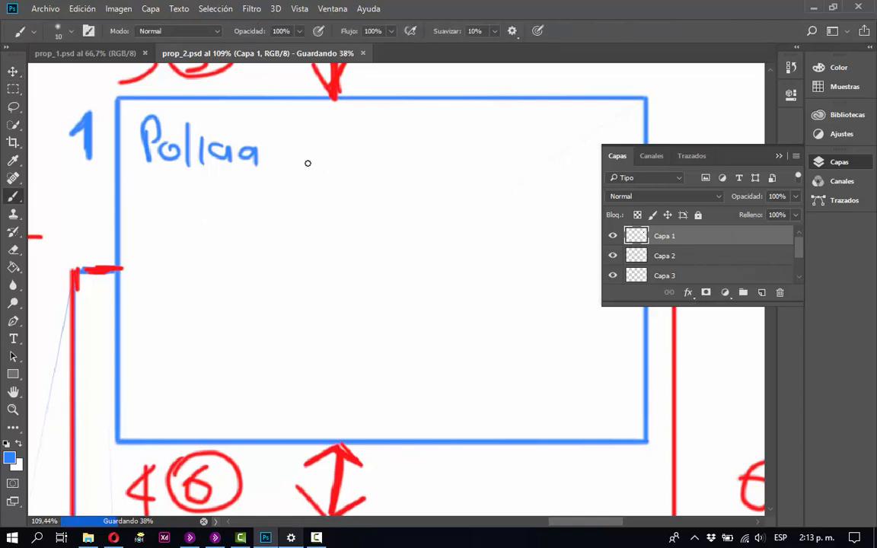
pyautogui.click(335, 164)
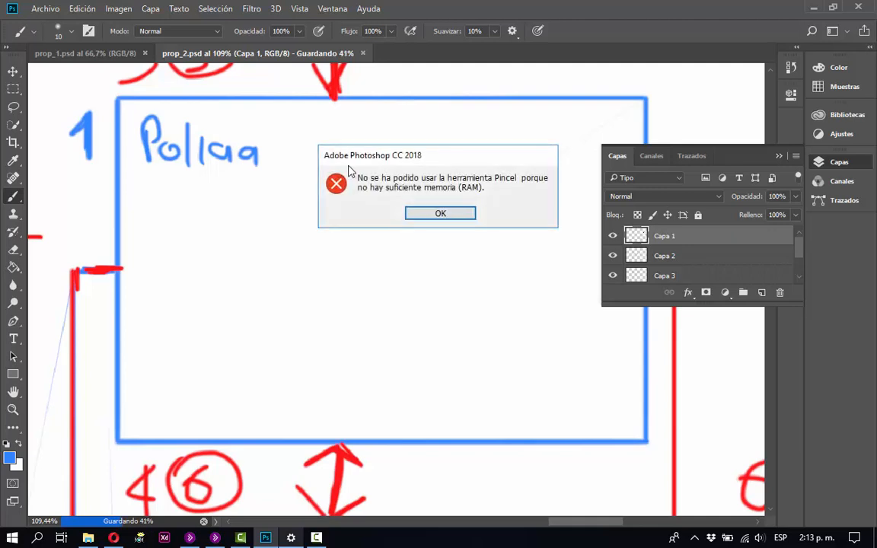
pyautogui.click(442, 213)
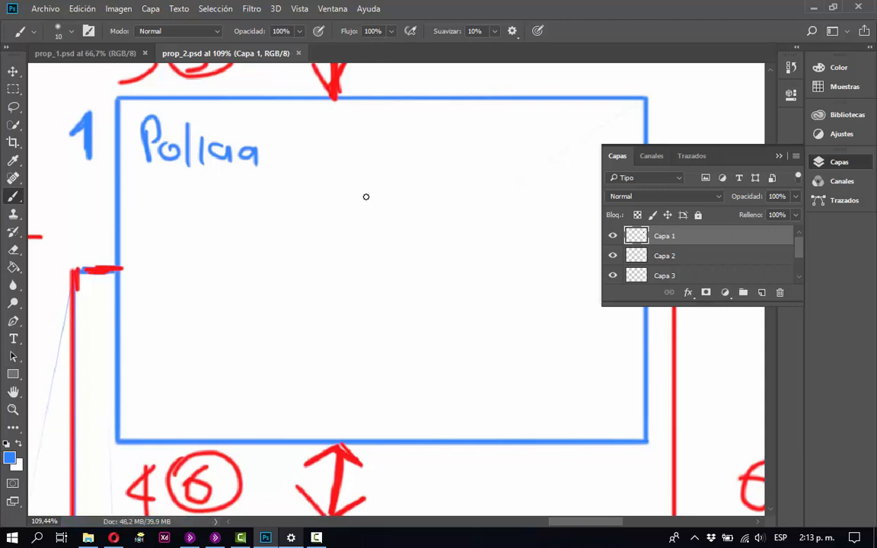
# Sketch a blue figure with head, body and two legs in the Policia frame and write "Anim" beside it.
pyautogui.press('ctrl')
pyautogui.moveTo(346, 194)
pyautogui.mouseDown()
pyautogui.moveTo(358, 167)
pyautogui.moveTo(404, 226)
pyautogui.moveTo(407, 259)
pyautogui.moveTo(340, 258)
pyautogui.moveTo(407, 255)
pyautogui.moveTo(334, 257)
pyautogui.moveTo(353, 296)
pyautogui.mouseUp()
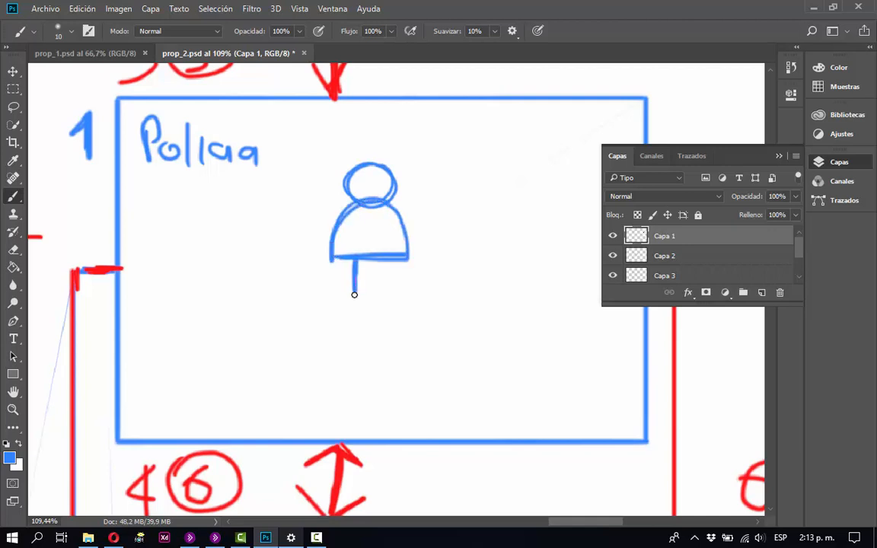
pyautogui.moveTo(382, 261); pyautogui.dragTo(386, 290)
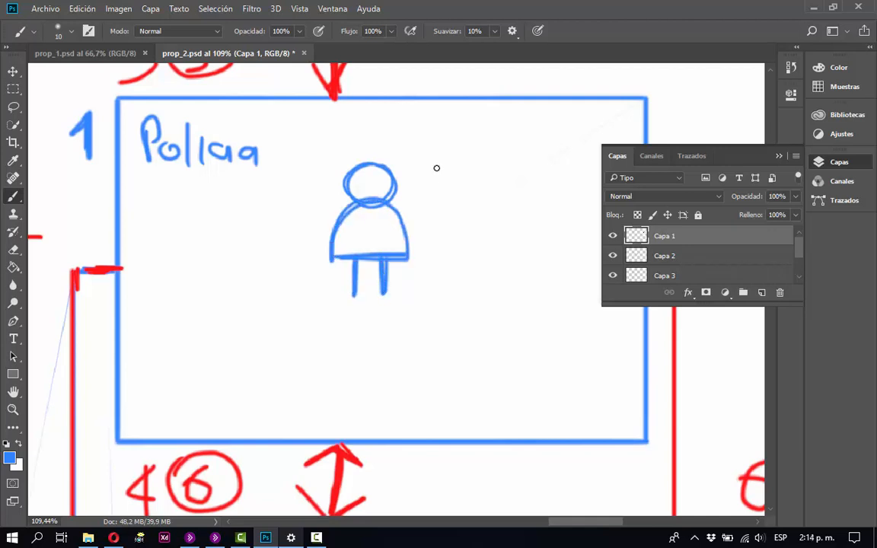
pyautogui.moveTo(430, 196)
pyautogui.mouseDown()
pyautogui.moveTo(442, 195)
pyautogui.moveTo(443, 180)
pyautogui.moveTo(463, 178)
pyautogui.moveTo(496, 199)
pyautogui.mouseUp()
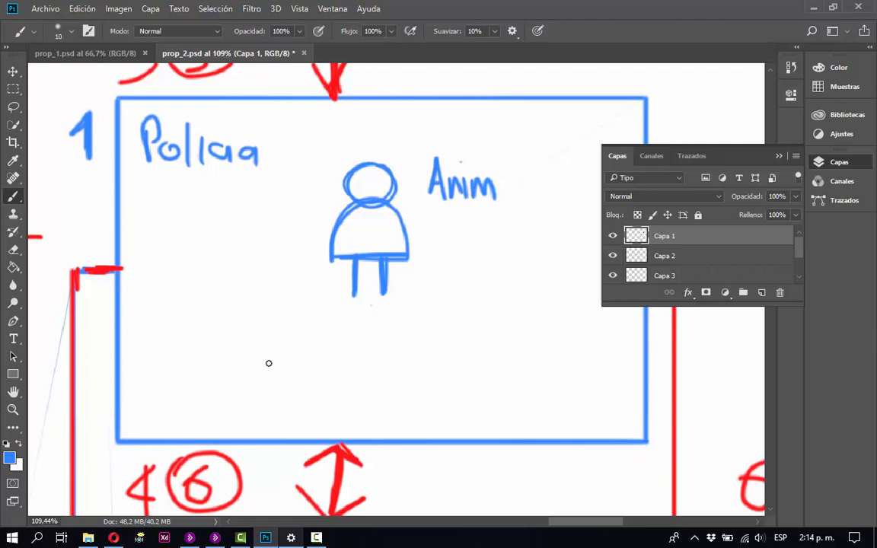
# Draw a blue diamond-shaped target with a smaller diamond inside it beneath the Policia figure.
pyautogui.moveTo(264, 364)
pyautogui.mouseDown()
pyautogui.moveTo(374, 301)
pyautogui.moveTo(442, 354)
pyautogui.moveTo(411, 397)
pyautogui.moveTo(376, 419)
pyautogui.mouseUp()
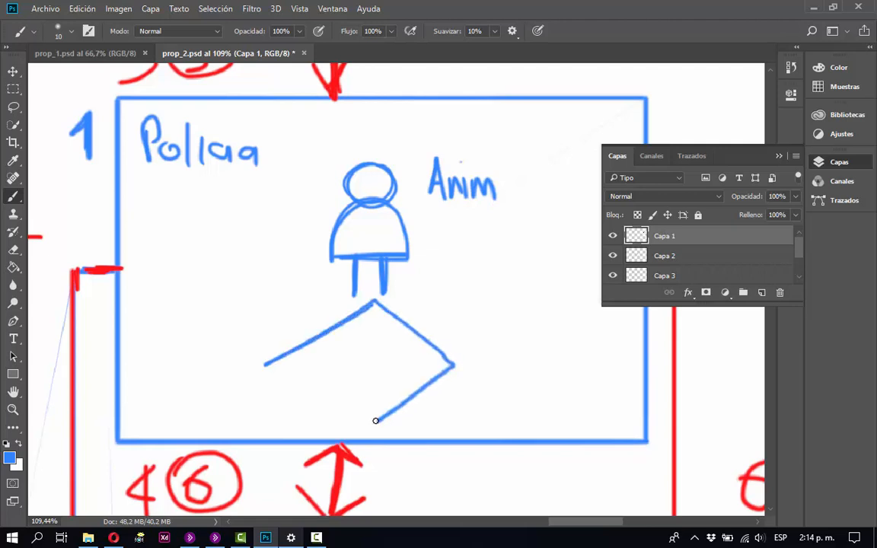
pyautogui.moveTo(293, 352)
pyautogui.mouseDown()
pyautogui.moveTo(378, 408)
pyautogui.moveTo(303, 364)
pyautogui.moveTo(374, 414)
pyautogui.moveTo(308, 366)
pyautogui.mouseUp()
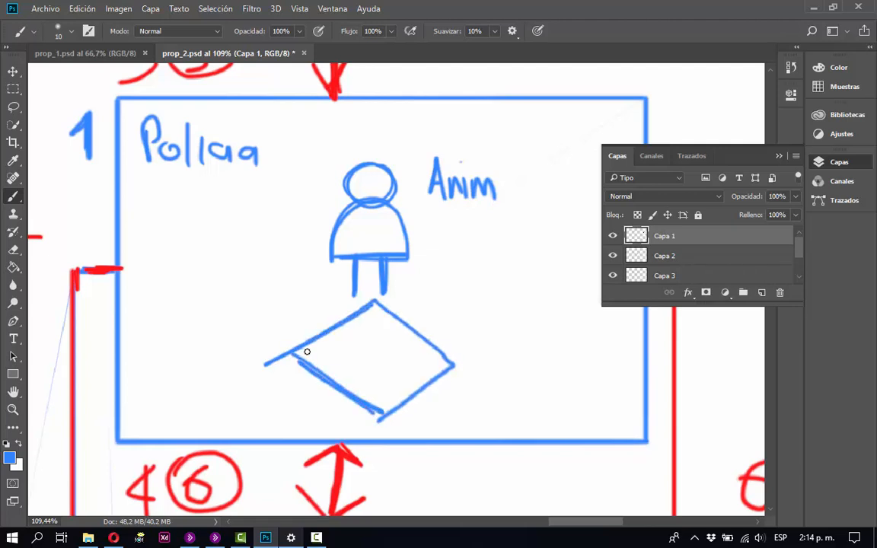
pyautogui.moveTo(372, 323); pyautogui.dragTo(329, 354)
pyautogui.moveTo(329, 353)
pyautogui.mouseDown()
pyautogui.moveTo(374, 328)
pyautogui.moveTo(393, 388)
pyautogui.moveTo(369, 401)
pyautogui.moveTo(322, 359)
pyautogui.mouseUp()
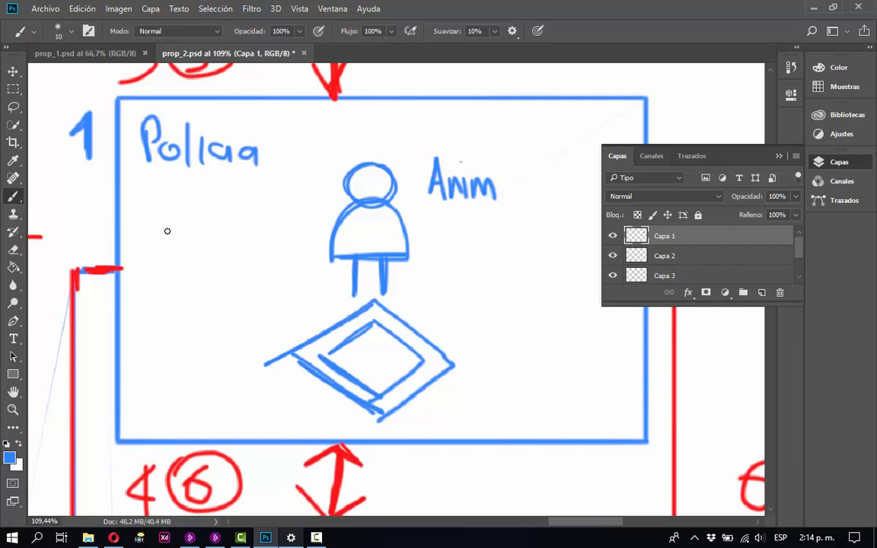
# Write the blue note "Cámara AR" below the Policia title, next to the figure.
pyautogui.moveTo(167, 226)
pyautogui.mouseDown()
pyautogui.moveTo(153, 221)
pyautogui.moveTo(160, 244)
pyautogui.moveTo(244, 239)
pyautogui.moveTo(246, 251)
pyautogui.moveTo(261, 237)
pyautogui.moveTo(281, 253)
pyautogui.mouseUp()
pyautogui.moveTo(196, 209); pyautogui.dragTo(188, 223)
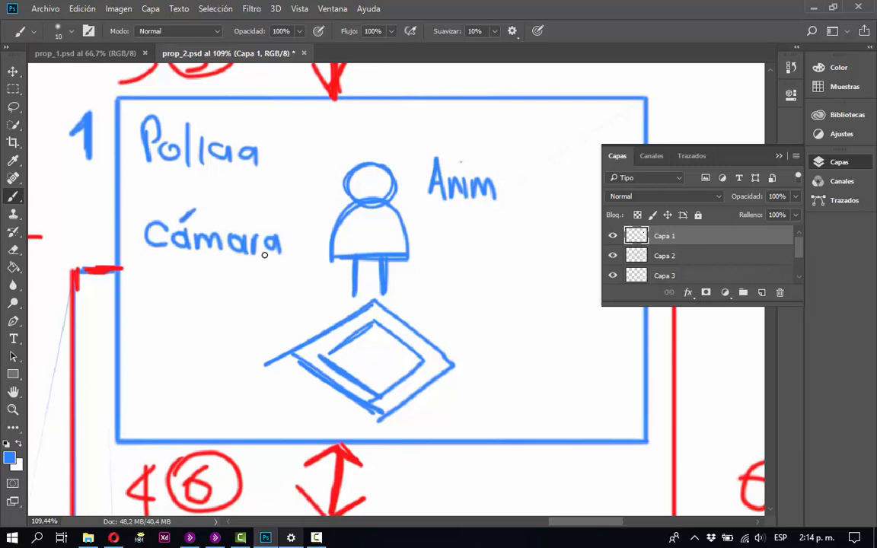
pyautogui.moveTo(287, 254)
pyautogui.mouseDown()
pyautogui.moveTo(293, 223)
pyautogui.moveTo(302, 255)
pyautogui.mouseUp()
pyautogui.moveTo(287, 243); pyautogui.dragTo(308, 255)
pyautogui.moveTo(309, 222); pyautogui.dragTo(320, 252)
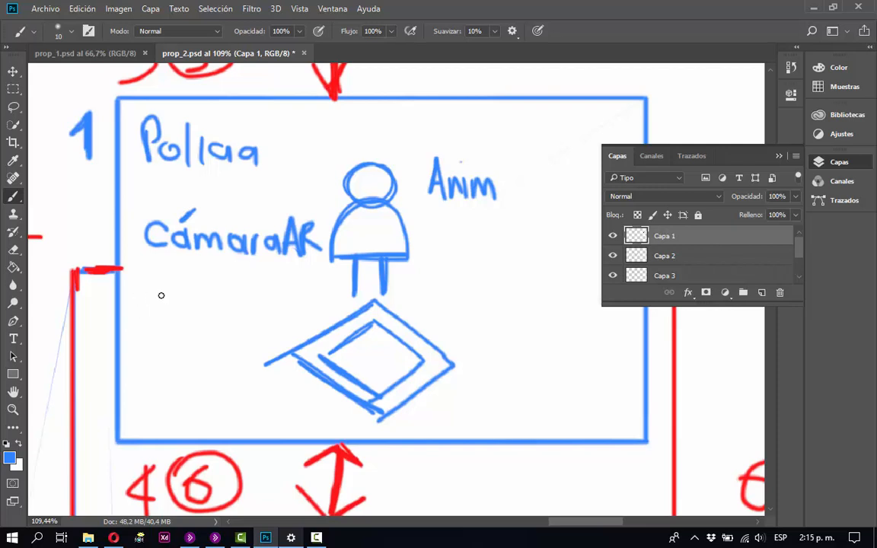
# Write "Target" in blue under the "Cámara AR" note and save the document.
pyautogui.moveTo(138, 294)
pyautogui.mouseDown()
pyautogui.moveTo(160, 292)
pyautogui.moveTo(151, 315)
pyautogui.moveTo(181, 308)
pyautogui.mouseUp()
pyautogui.moveTo(195, 306); pyautogui.dragTo(184, 326)
pyautogui.moveTo(200, 314)
pyautogui.mouseDown()
pyautogui.moveTo(222, 326)
pyautogui.moveTo(230, 304)
pyautogui.mouseUp()
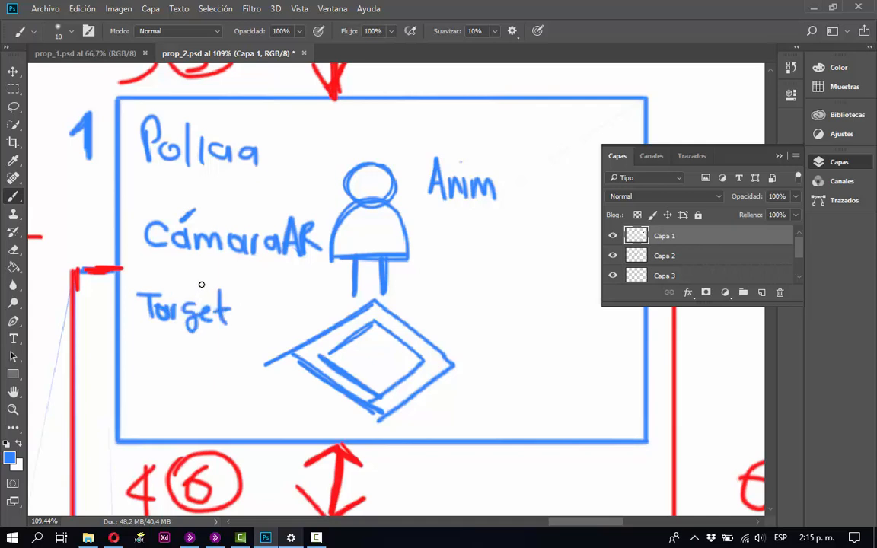
pyautogui.hotkey('ctrl', 's')
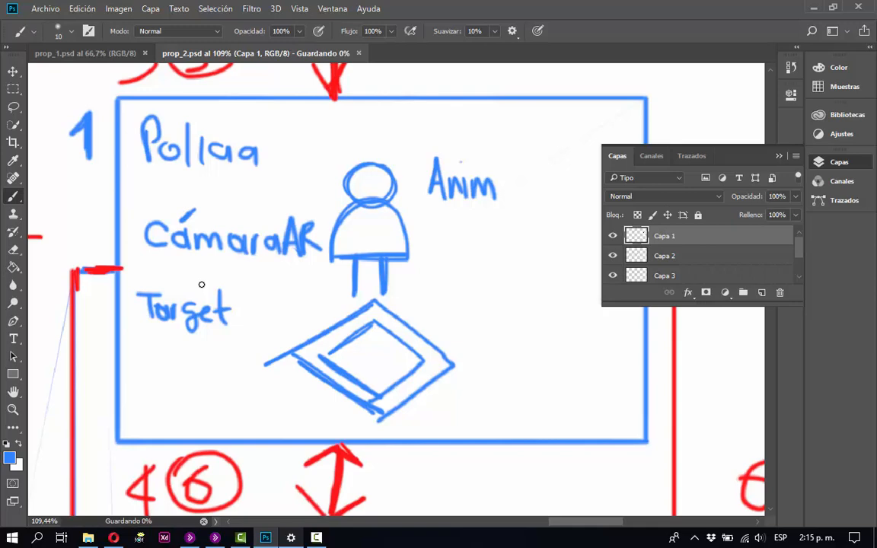
# Sketch a blue figure with a nested diamond target beneath it inside the Bruja frame.
pyautogui.hotkey('ctrl', '1')
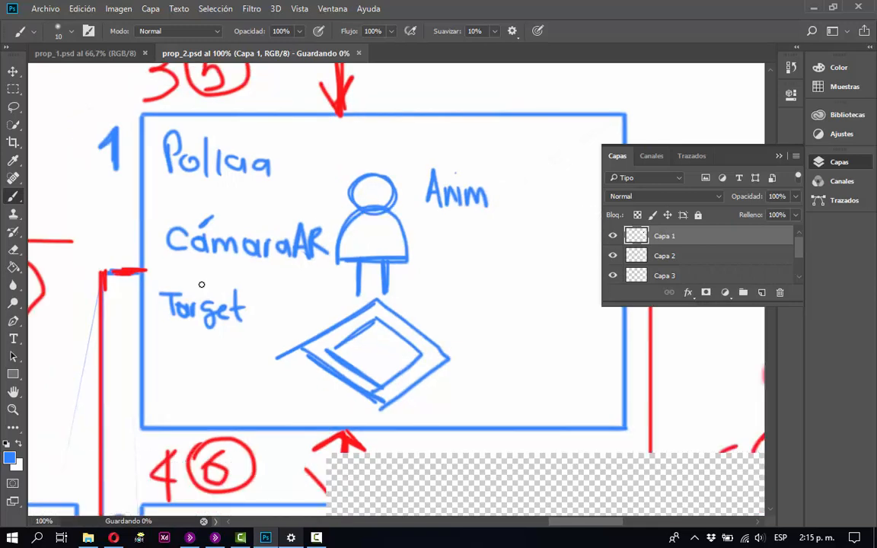
pyautogui.hotkey('ctrl', '-')
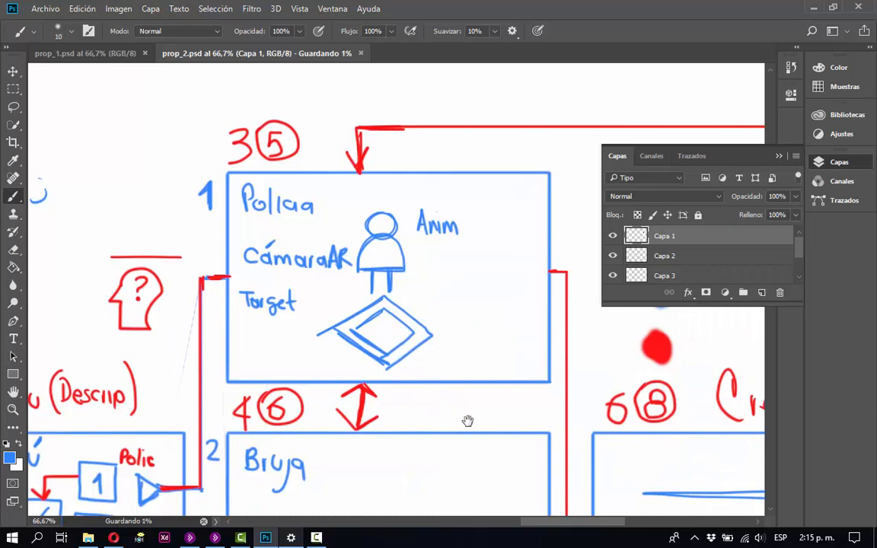
pyautogui.moveTo(468, 421)
pyautogui.mouseDown()
pyautogui.moveTo(395, 355)
pyautogui.moveTo(358, 293)
pyautogui.moveTo(363, 219)
pyautogui.moveTo(354, 217)
pyautogui.mouseUp()
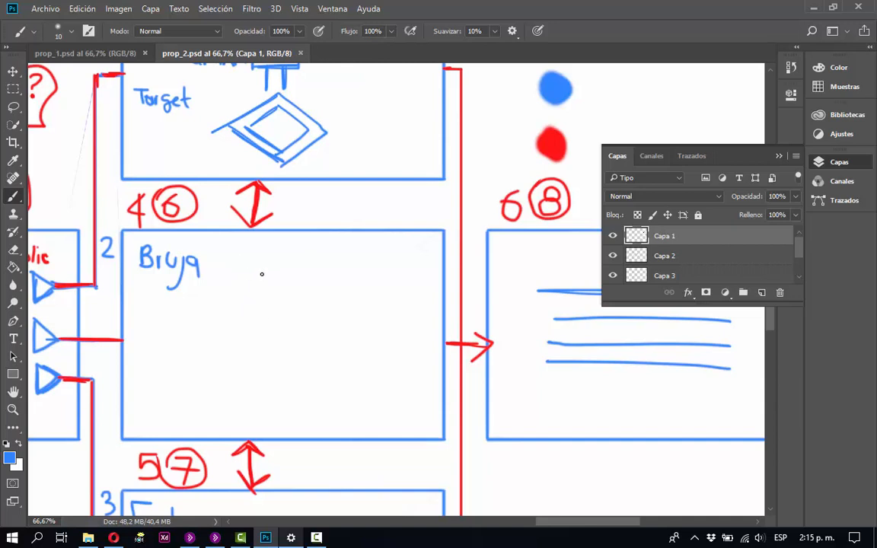
pyautogui.moveTo(262, 274)
pyautogui.mouseDown()
pyautogui.moveTo(255, 313)
pyautogui.moveTo(295, 326)
pyautogui.moveTo(249, 328)
pyautogui.mouseUp()
pyautogui.moveTo(227, 382)
pyautogui.mouseDown()
pyautogui.moveTo(271, 342)
pyautogui.moveTo(319, 374)
pyautogui.moveTo(288, 416)
pyautogui.moveTo(249, 405)
pyautogui.moveTo(222, 388)
pyautogui.mouseUp()
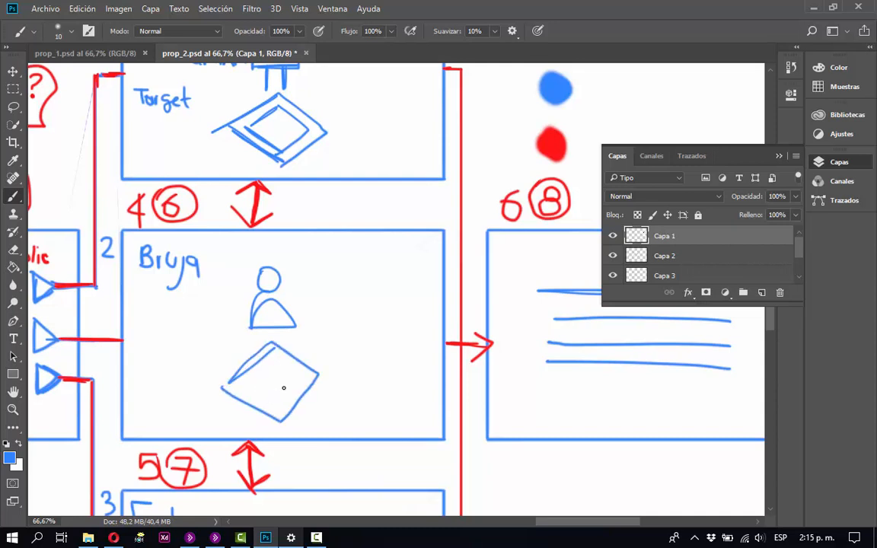
pyautogui.moveTo(267, 361); pyautogui.dragTo(288, 356)
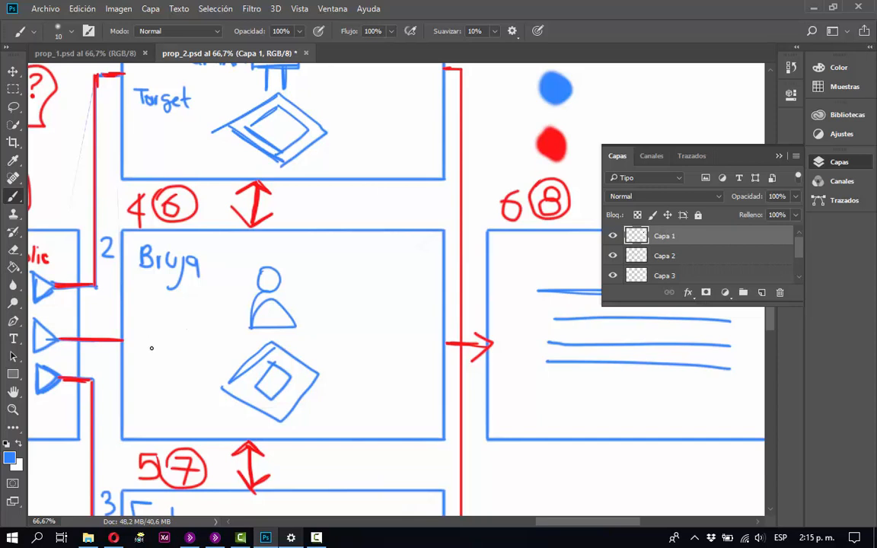
# Write the blue note "VB" below the Bruja title, beside the figure and target.
pyautogui.moveTo(144, 331)
pyautogui.mouseDown()
pyautogui.moveTo(151, 355)
pyautogui.moveTo(160, 331)
pyautogui.mouseUp()
pyautogui.rightClick(112, 301)
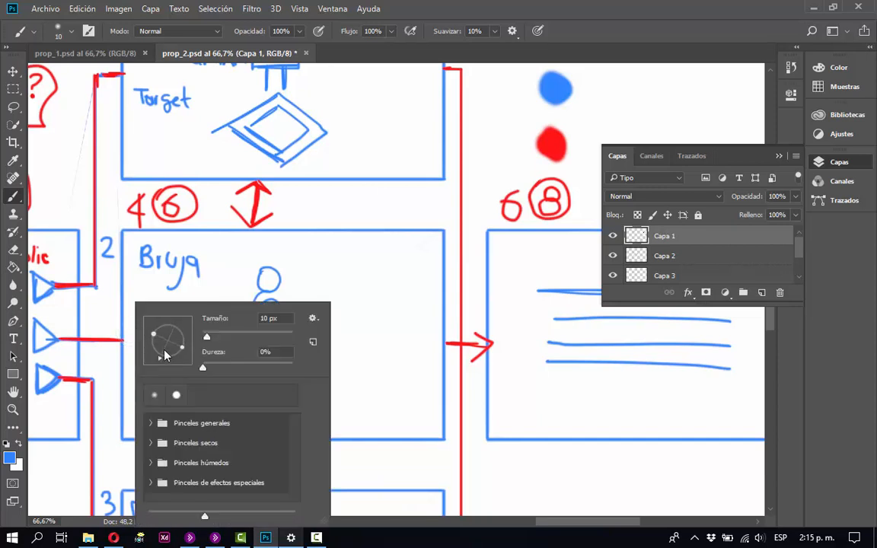
pyautogui.click(348, 305)
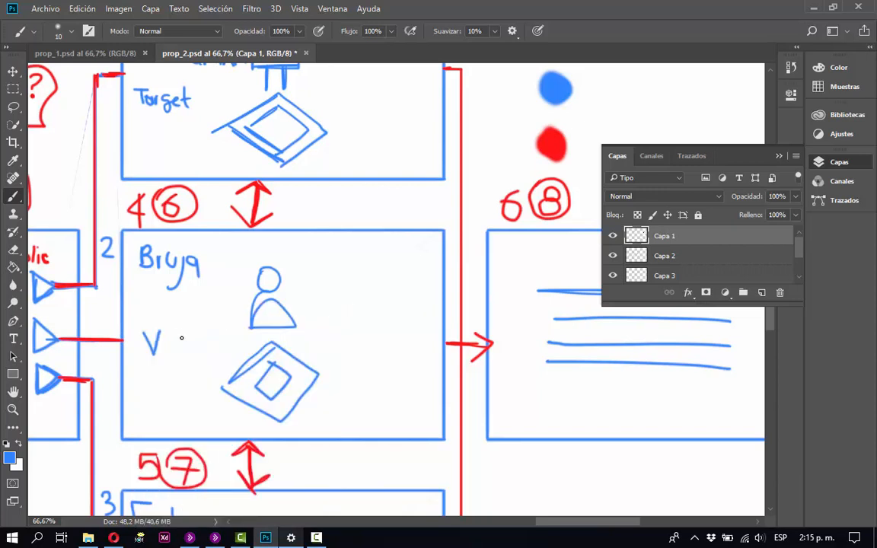
pyautogui.moveTo(169, 332); pyautogui.dragTo(167, 355)
# Write a blue "A" beside the Bruja figure, undoing a stray stroke, and save the document.
pyautogui.moveTo(328, 287); pyautogui.dragTo(328, 258)
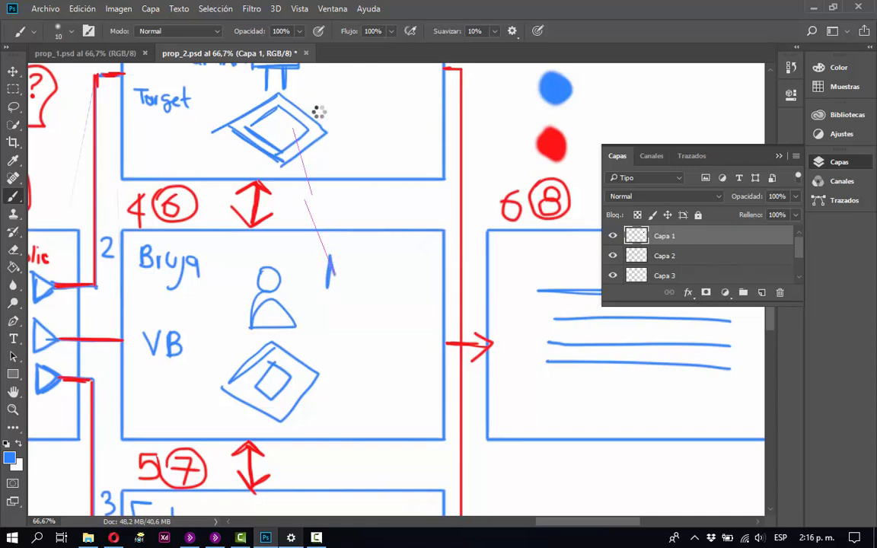
pyautogui.moveTo(329, 257)
pyautogui.mouseDown()
pyautogui.moveTo(341, 259)
pyautogui.moveTo(333, 276)
pyautogui.mouseUp()
pyautogui.hotkey('ctrl', 'z')
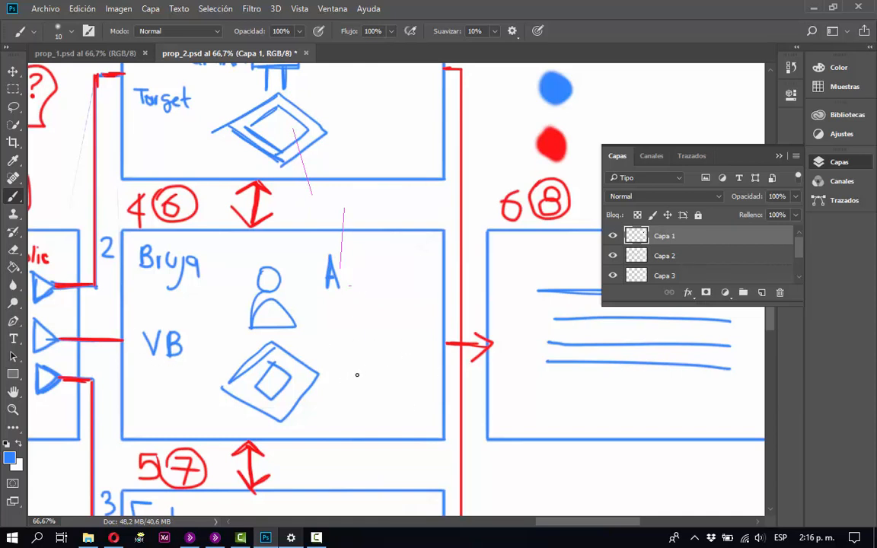
pyautogui.scroll(-5, 335, 228)
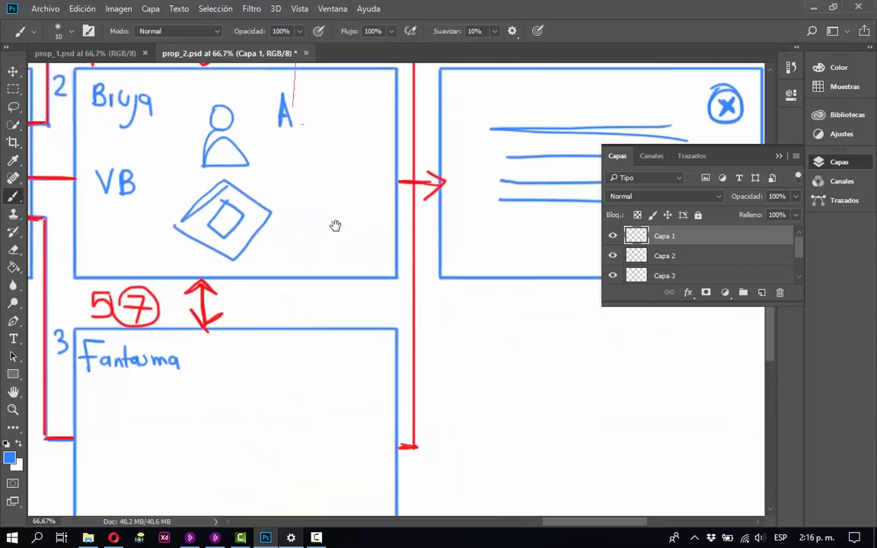
pyautogui.hotkey('ctrl', 's')
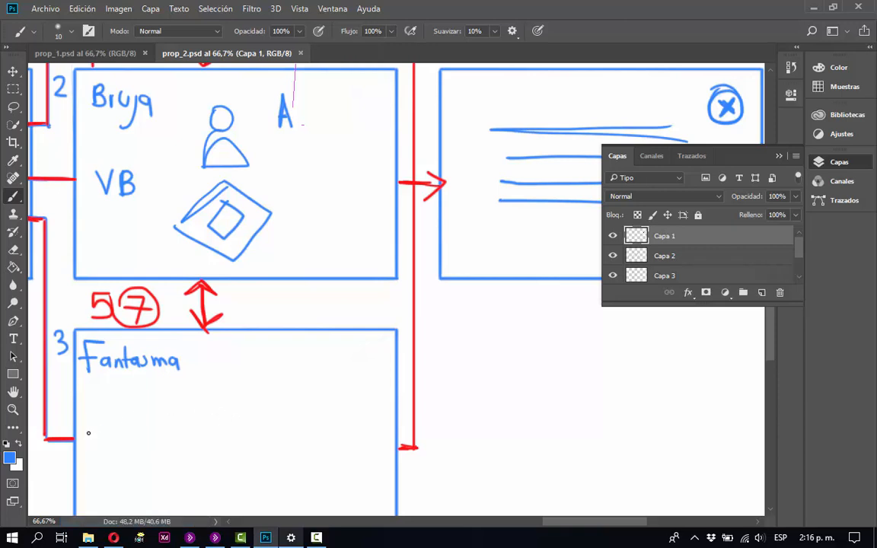
# Write "VB" in blue in the Fantasma frame and sketch a figure with a diamond target beneath it.
pyautogui.moveTo(88, 433)
pyautogui.mouseDown()
pyautogui.moveTo(97, 451)
pyautogui.moveTo(107, 432)
pyautogui.moveTo(110, 452)
pyautogui.mouseUp()
pyautogui.moveTo(110, 433); pyautogui.dragTo(108, 452)
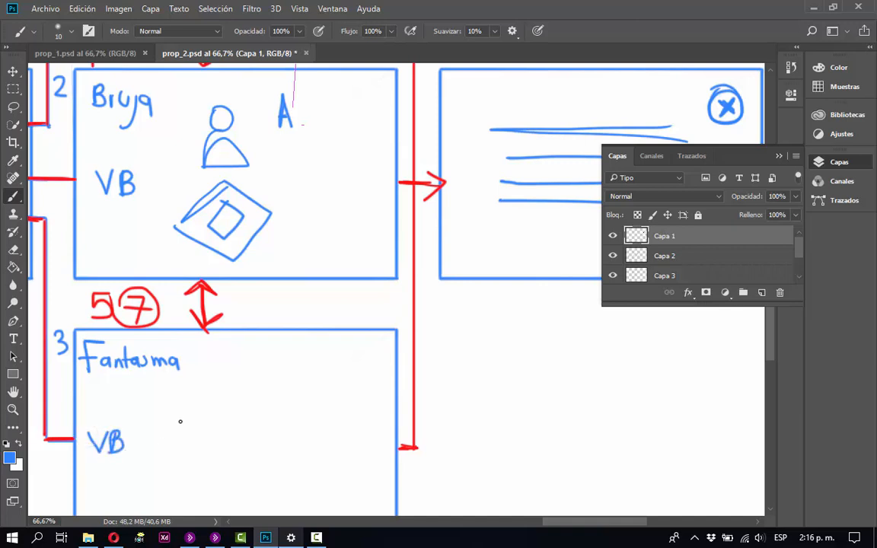
pyautogui.moveTo(210, 376); pyautogui.dragTo(218, 391)
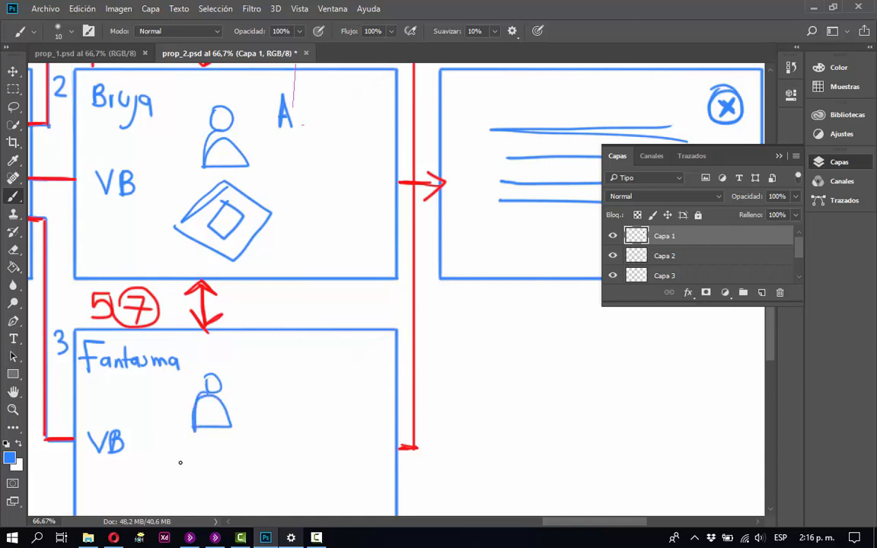
pyautogui.moveTo(170, 472)
pyautogui.mouseDown()
pyautogui.moveTo(208, 440)
pyautogui.moveTo(254, 465)
pyautogui.moveTo(215, 496)
pyautogui.moveTo(162, 473)
pyautogui.moveTo(178, 459)
pyautogui.mouseUp()
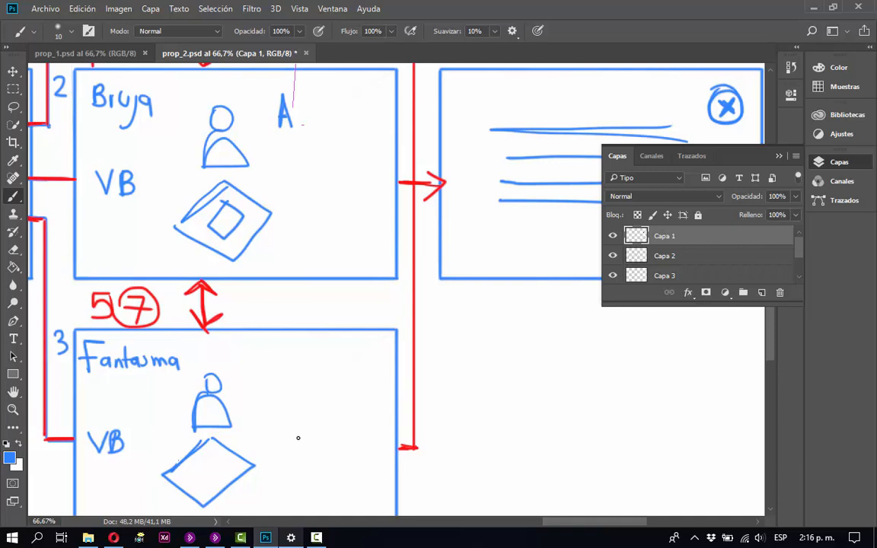
# Write a blue "M" beside the Fantasma figure and undo the stray stroke.
pyautogui.moveTo(322, 446); pyautogui.dragTo(290, 357)
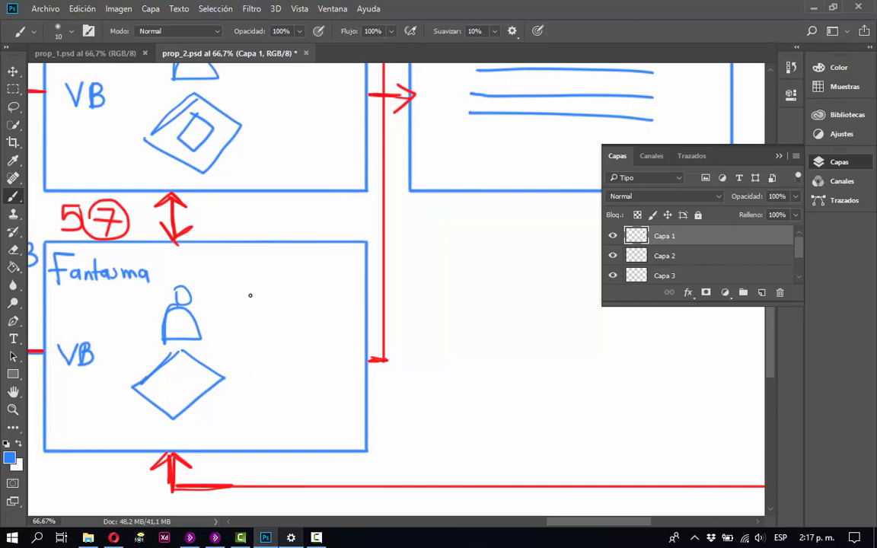
pyautogui.moveTo(243, 287); pyautogui.dragTo(245, 315)
pyautogui.moveTo(240, 279)
pyautogui.mouseDown()
pyautogui.moveTo(256, 300)
pyautogui.moveTo(280, 275)
pyautogui.moveTo(279, 314)
pyautogui.mouseUp()
pyautogui.hotkey('ctrl', 'z')
pyautogui.moveTo(291, 392); pyautogui.dragTo(269, 469)
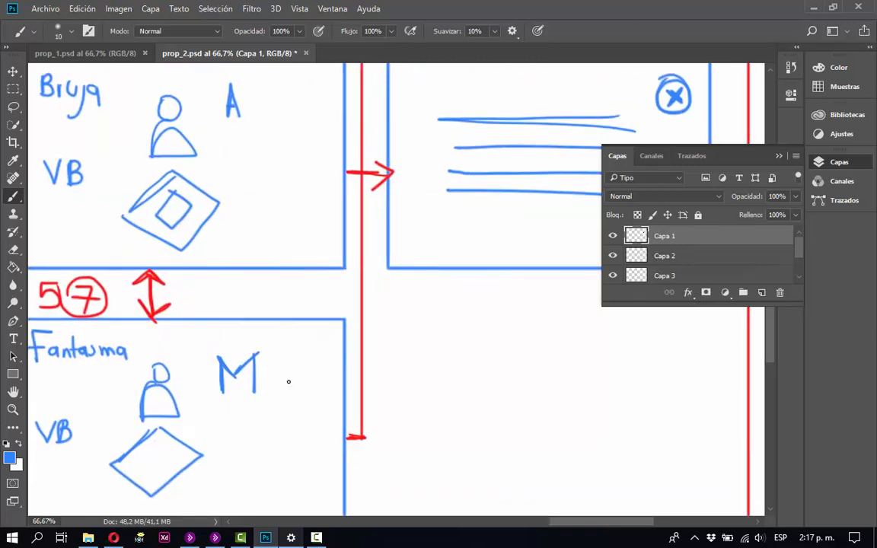
# Draw a column of three blue circles beside the figure in each of the Policia, Bruja and Fantasma frames.
pyautogui.hotkey('ctrl', '-')
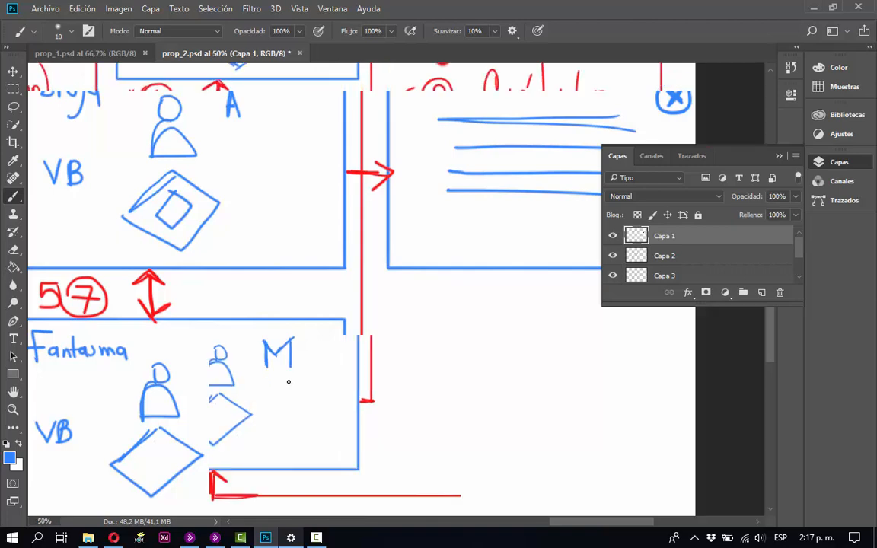
pyautogui.hotkey('ctrl', '-')
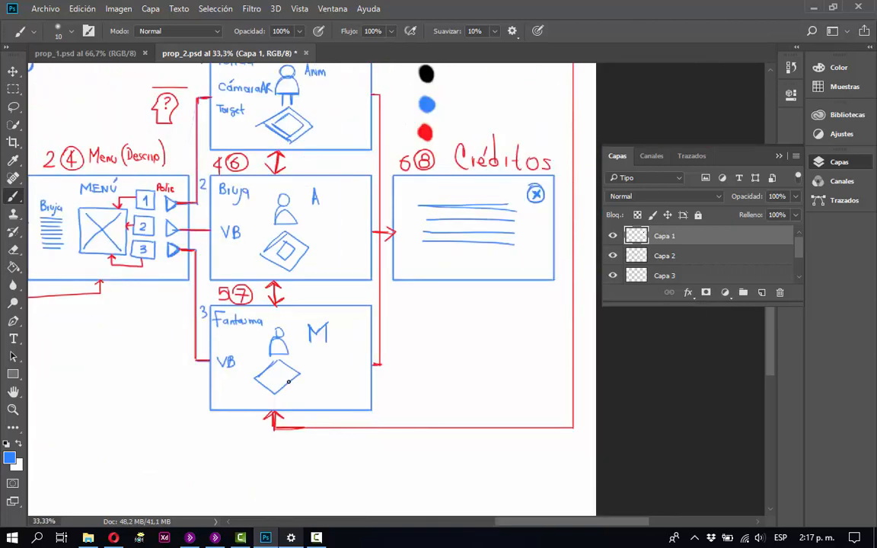
pyautogui.moveTo(342, 296); pyautogui.dragTo(309, 362)
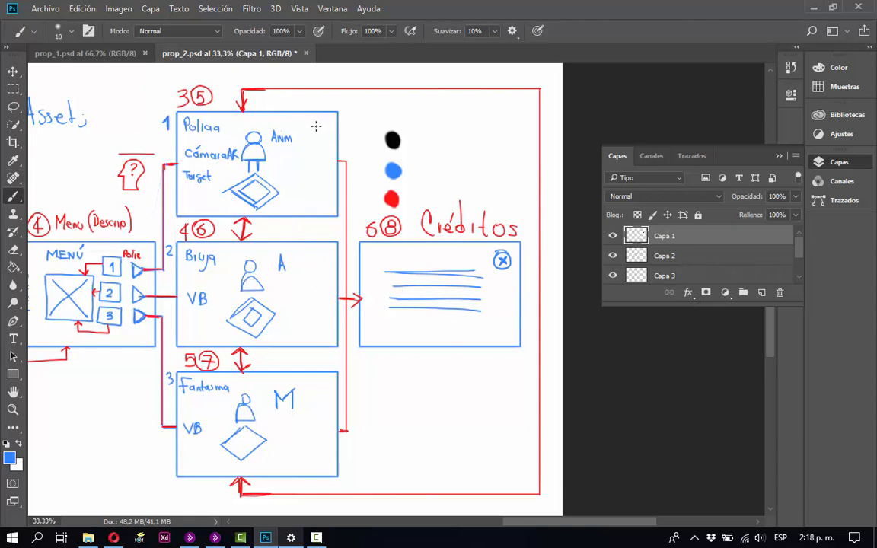
pyautogui.moveTo(314, 127); pyautogui.dragTo(324, 172)
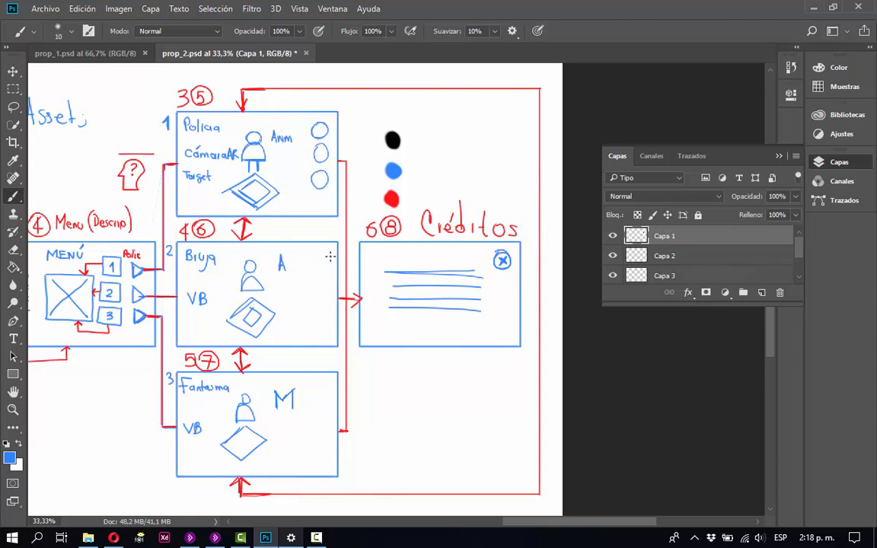
pyautogui.moveTo(316, 254)
pyautogui.mouseDown()
pyautogui.moveTo(305, 310)
pyautogui.moveTo(315, 303)
pyautogui.mouseUp()
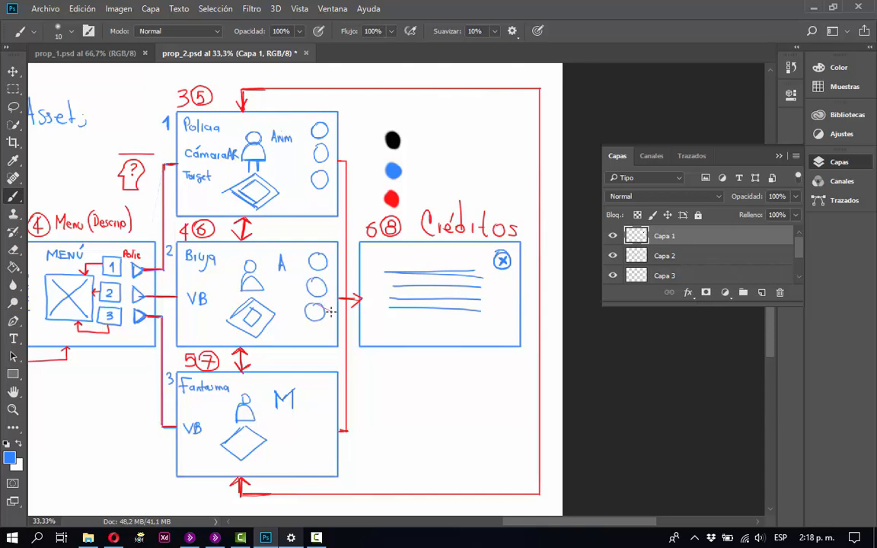
pyautogui.moveTo(316, 386)
pyautogui.mouseDown()
pyautogui.moveTo(327, 383)
pyautogui.moveTo(312, 424)
pyautogui.moveTo(314, 437)
pyautogui.moveTo(324, 438)
pyautogui.mouseUp()
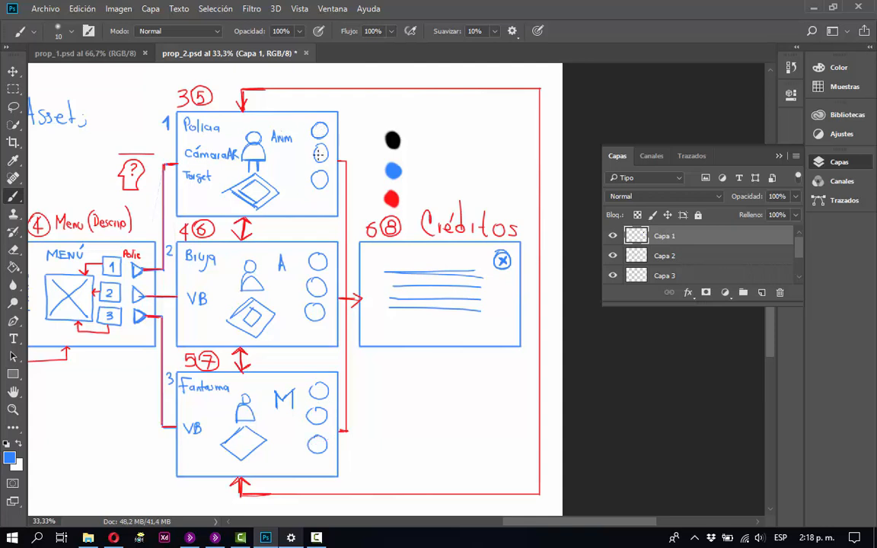
# Number the circles 1, 2 and 3 in the Policia, Bruja and Fantasma frames and save the document.
pyautogui.moveTo(319, 125); pyautogui.dragTo(319, 136)
pyautogui.moveTo(315, 174); pyautogui.dragTo(313, 186)
pyautogui.moveTo(318, 257); pyautogui.dragTo(319, 268)
pyautogui.moveTo(319, 387); pyautogui.dragTo(319, 395)
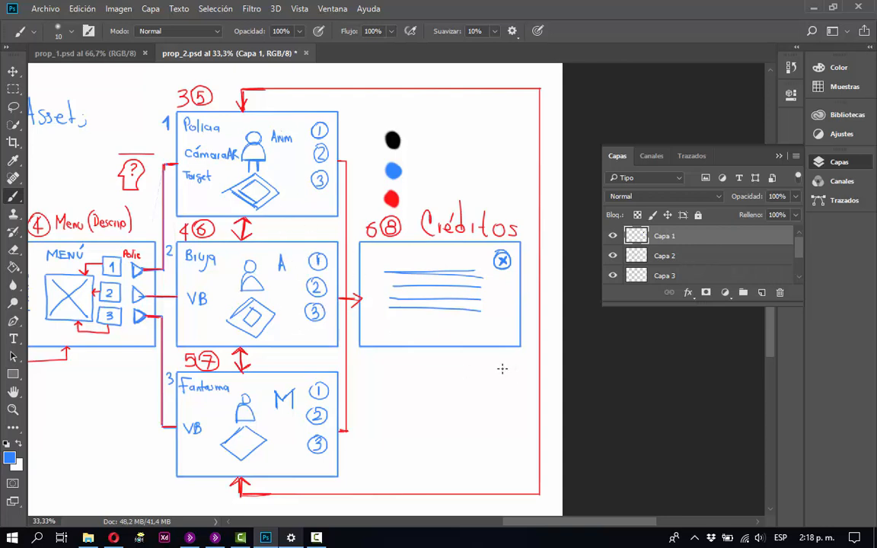
pyautogui.scroll(-2, 494, 340)
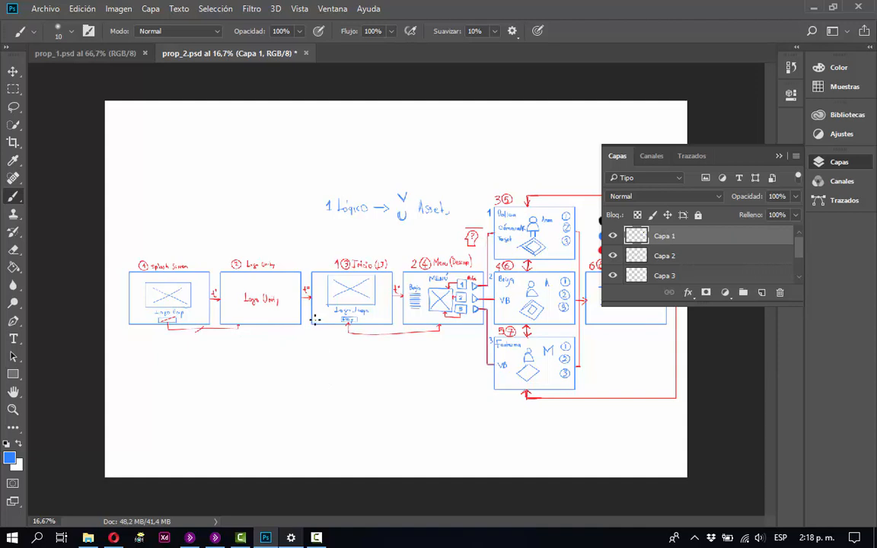
pyautogui.hotkey('ctrl', 's')
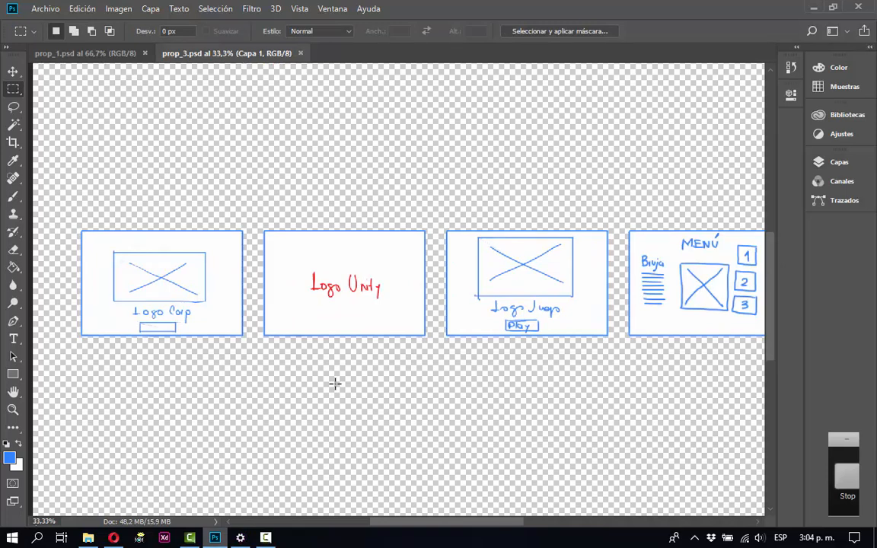
# Bring all the screen frames of prop_3.psd into view and examine their layout.
pyautogui.hotkey('ctrl', '-')
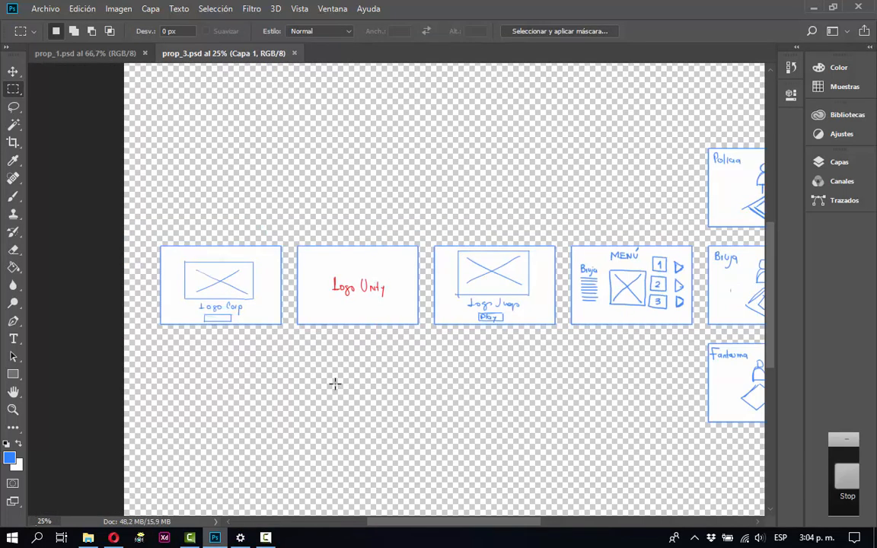
pyautogui.hotkey('ctrl', '-')
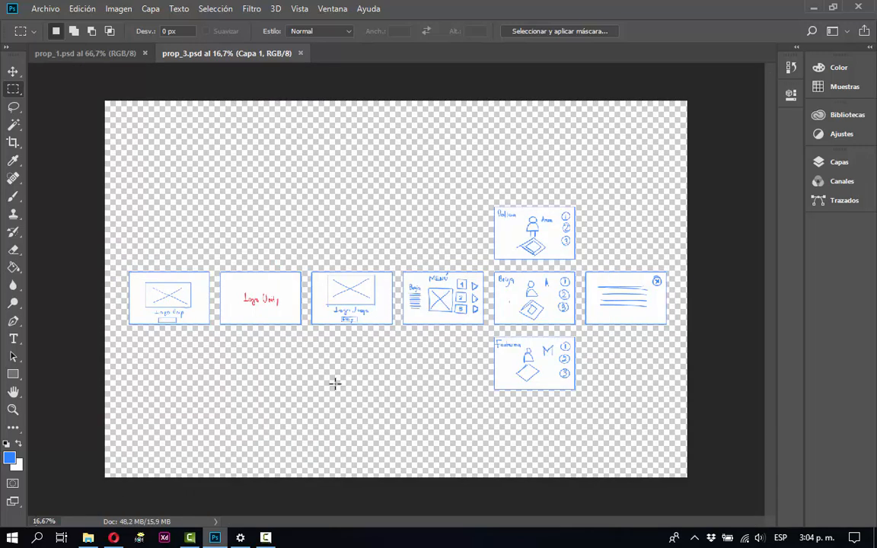
pyautogui.press('z')
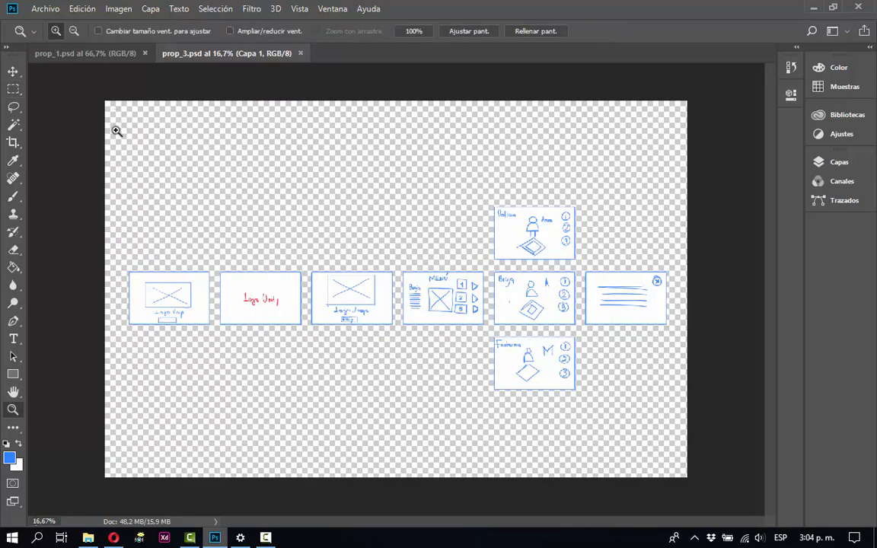
pyautogui.moveTo(106, 153); pyautogui.dragTo(688, 433)
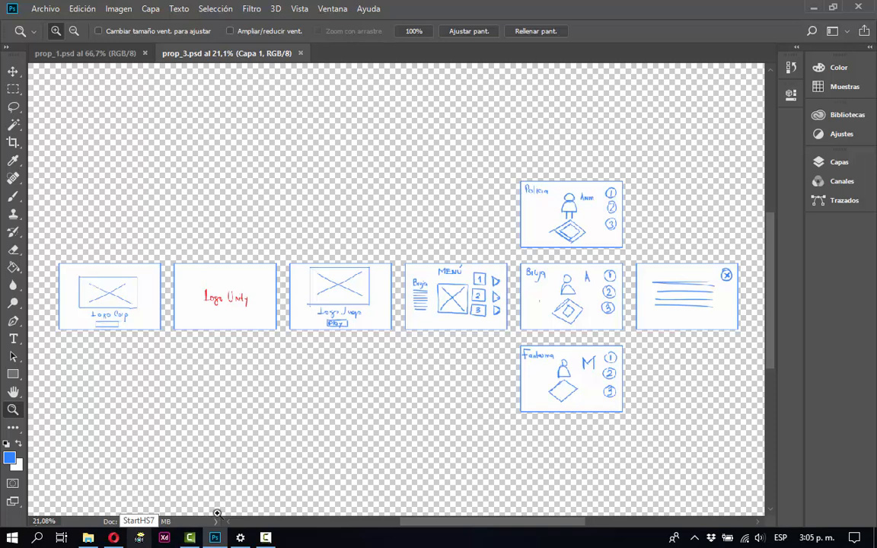
# Switch to Adobe XD, create a custom-size document of 668 by 438 px and maximize its window.
pyautogui.click(165, 538)
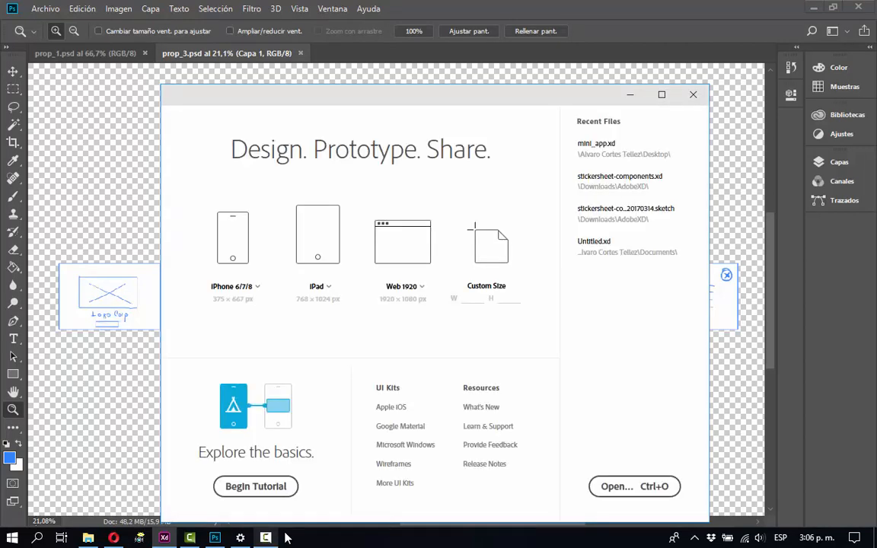
pyautogui.click(470, 298)
pyautogui.write('8')
pyautogui.press('Return')
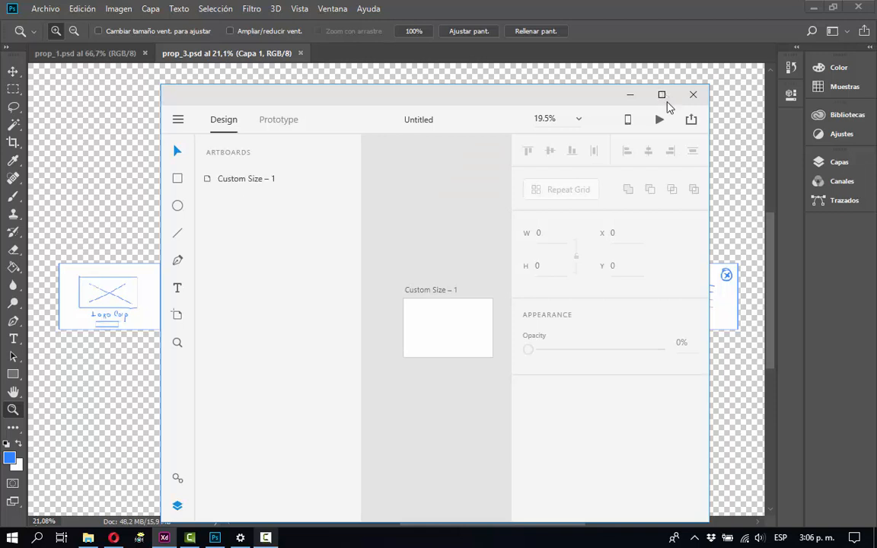
pyautogui.click(663, 95)
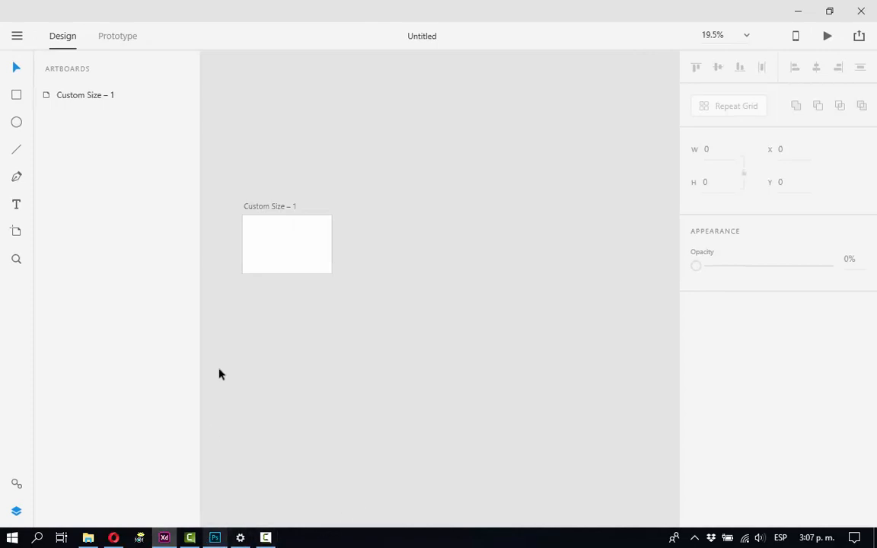
# Rename the blank artboard as splashscreen.
pyautogui.click(275, 243)
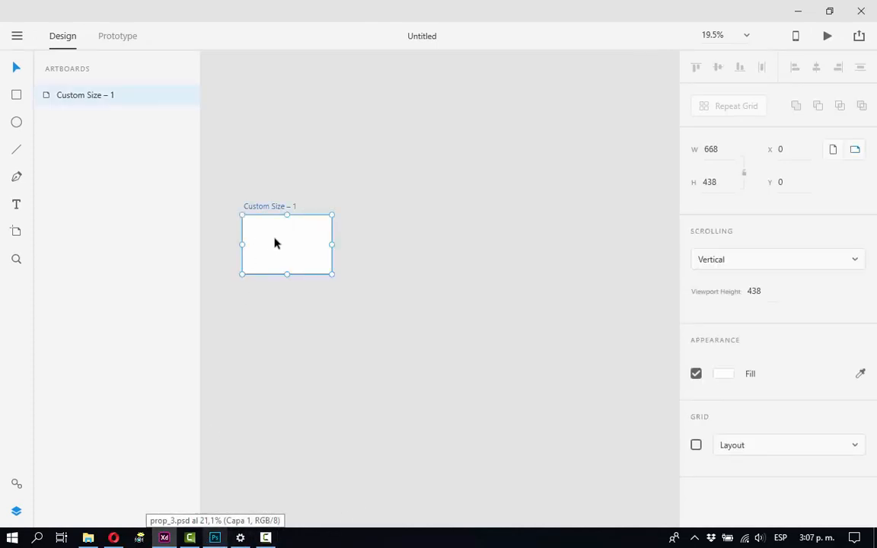
pyautogui.scroll(-1, 274, 243)
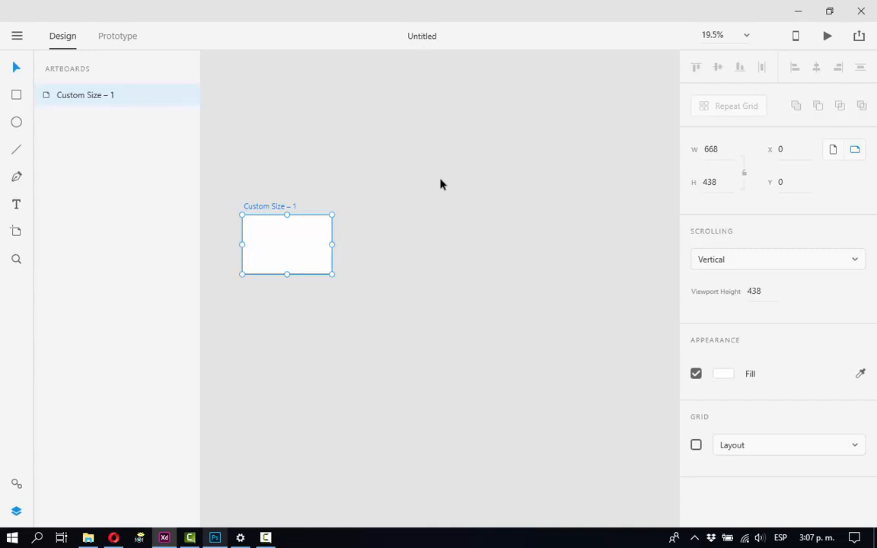
pyautogui.press('z')
pyautogui.moveTo(233, 202); pyautogui.dragTo(352, 290)
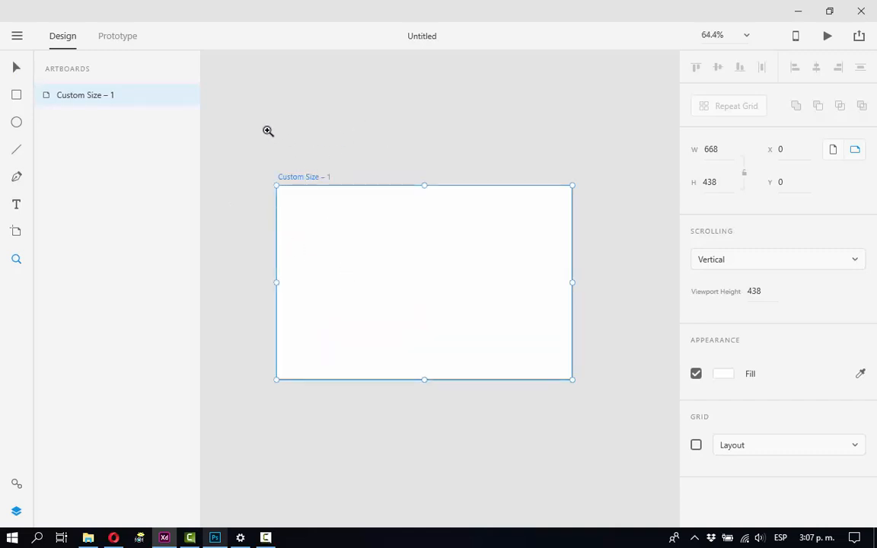
pyautogui.click(16, 68)
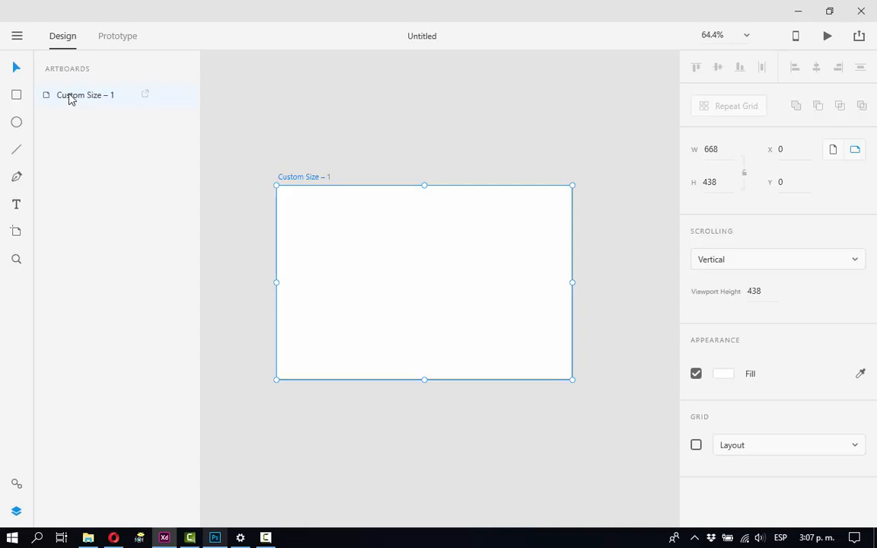
pyautogui.doubleClick(301, 177)
pyautogui.write('s')
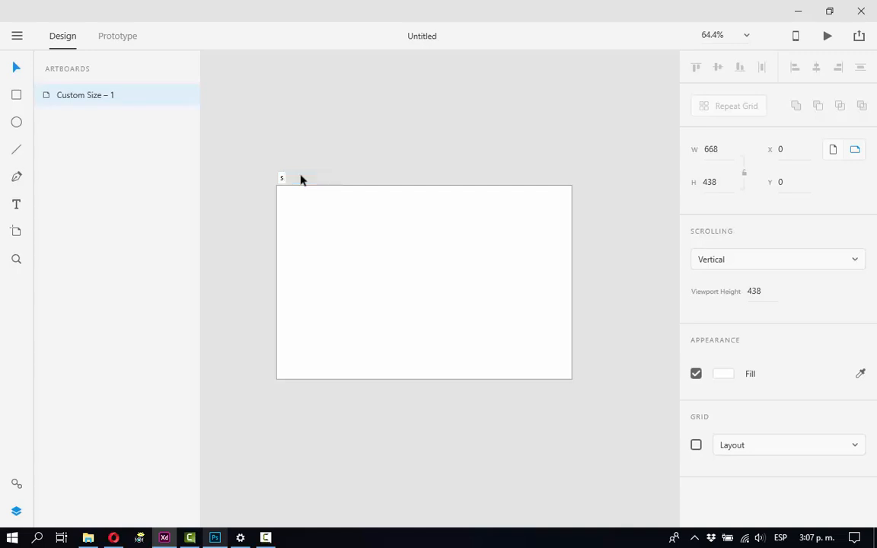
pyautogui.write('plashscreen')
pyautogui.press('Return')
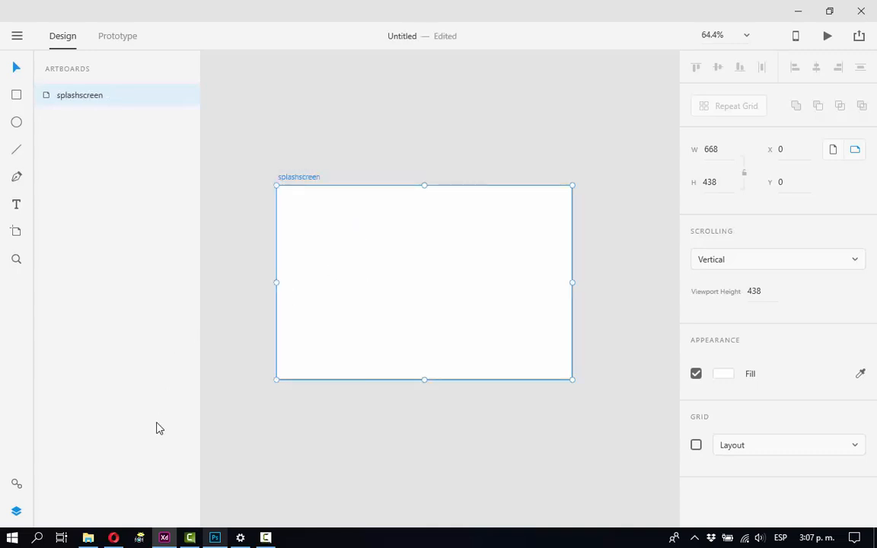
# Switch to Photoshop, copy the Logo Corp frame from prop_3.psd and paste it into the splashscreen artboard in Adobe XD.
pyautogui.click(88, 537)
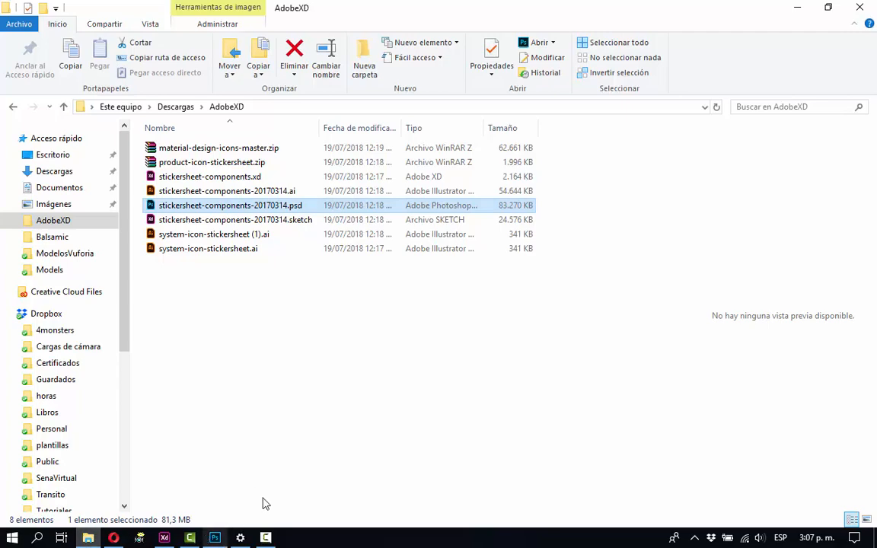
pyautogui.click(797, 7)
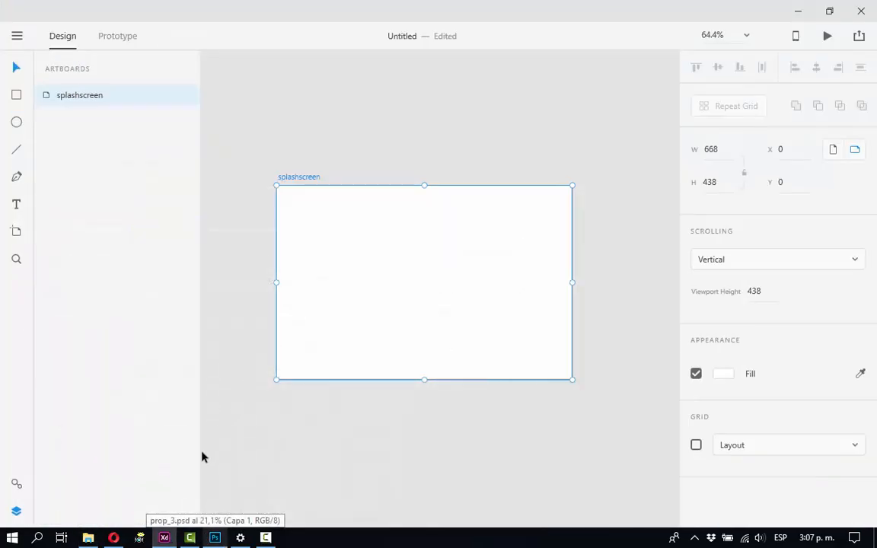
pyautogui.click(215, 537)
pyautogui.press('m')
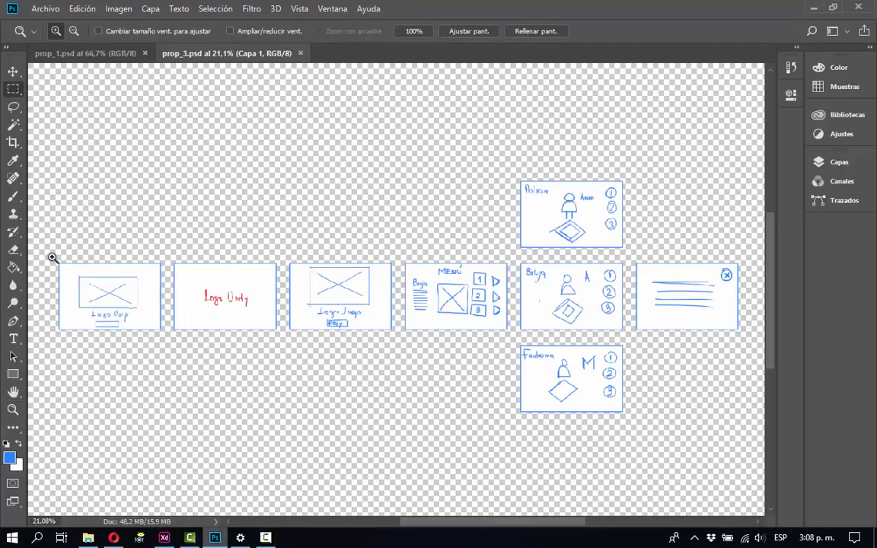
pyautogui.moveTo(43, 249); pyautogui.dragTo(168, 347)
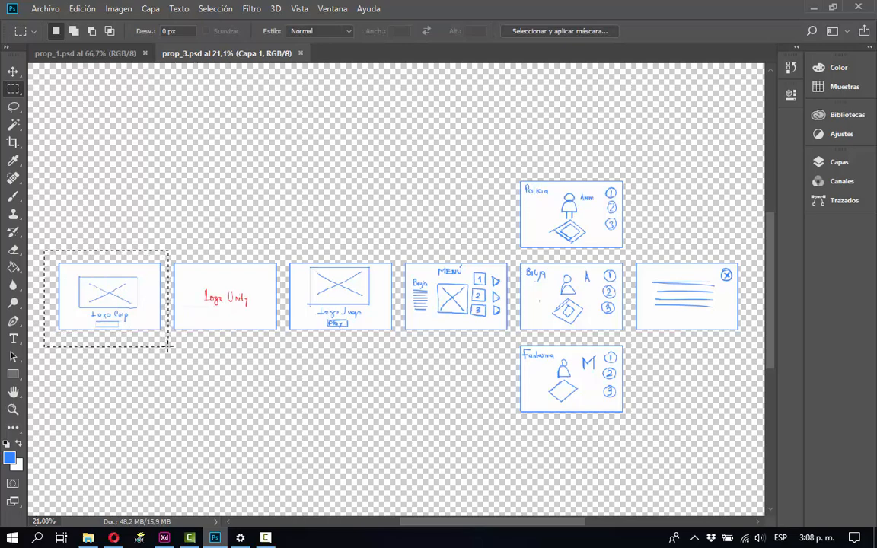
pyautogui.click(163, 537)
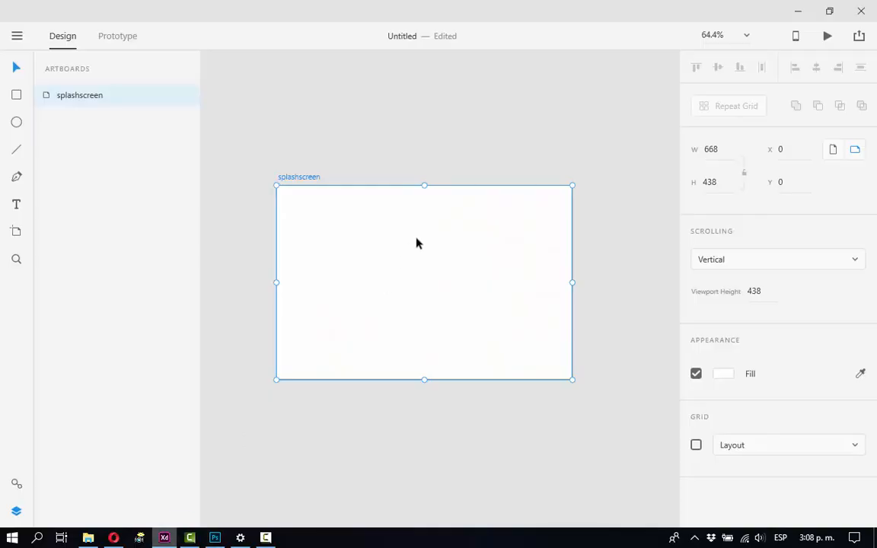
pyautogui.hotkey('ctrl', 'v')
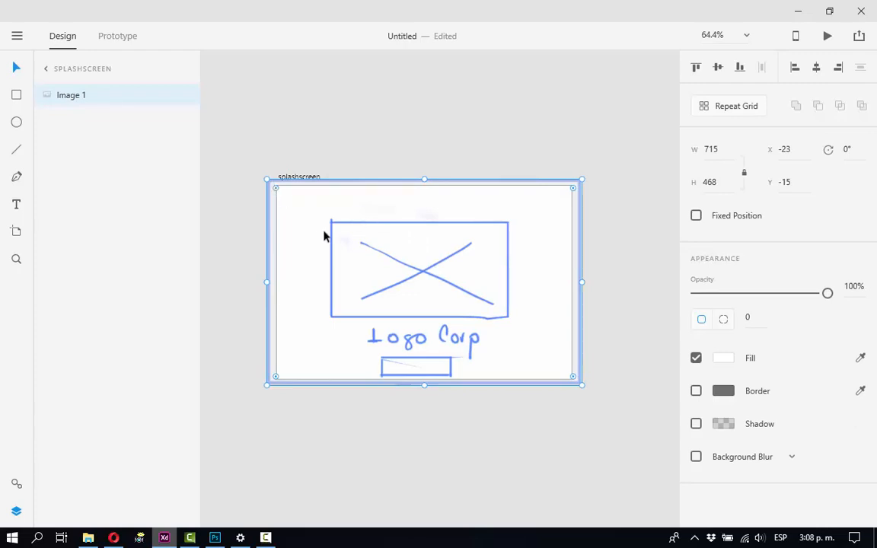
# Align the pasted Logo Corp image with the splashscreen artboard's upper-left corner and scale it down to fit the artboard.
pyautogui.moveTo(325, 233); pyautogui.dragTo(280, 204)
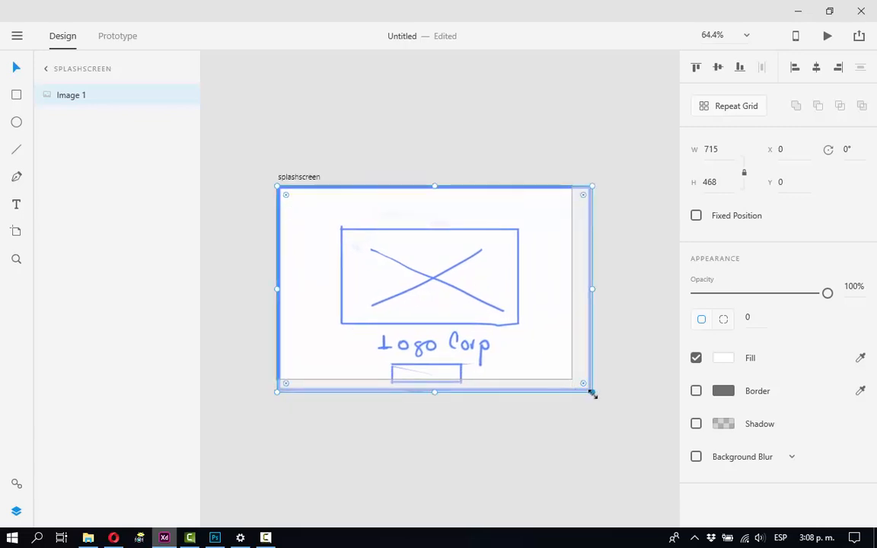
pyautogui.click(477, 130)
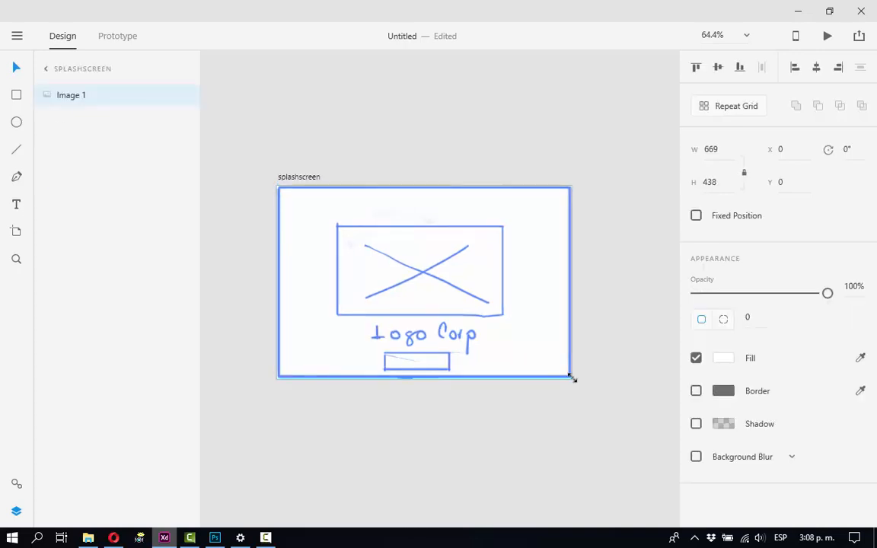
pyautogui.click(615, 333)
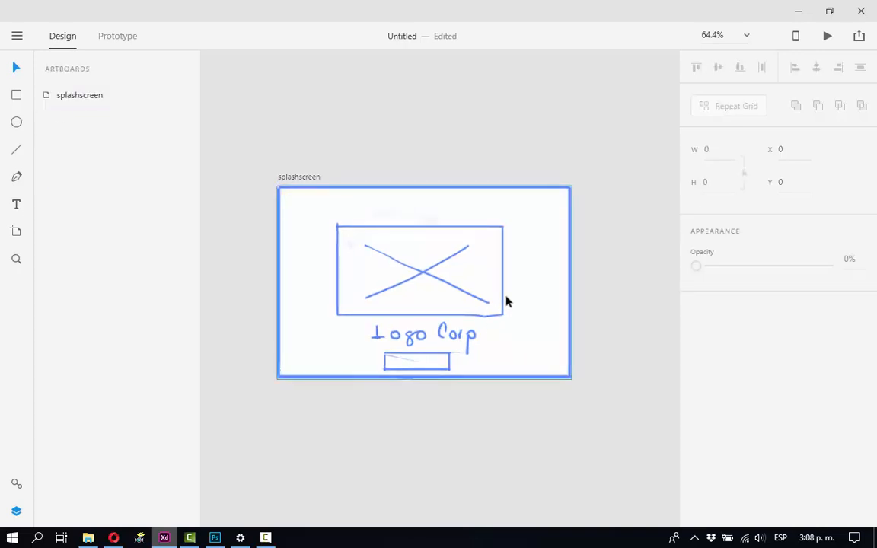
# Add a 668 by 438 px artboard to the right of splashscreen and rename it as Logo Unity.
pyautogui.moveTo(521, 256); pyautogui.dragTo(456, 284)
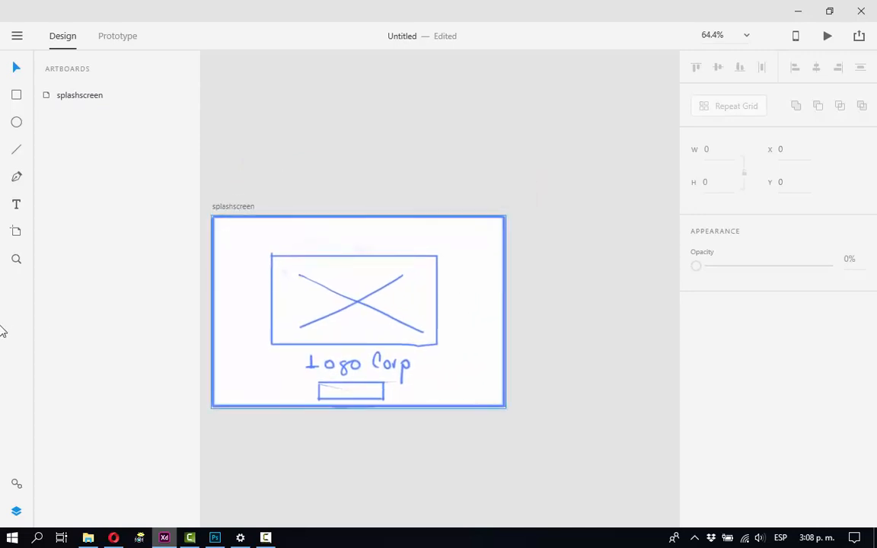
pyautogui.click(17, 232)
pyautogui.click(534, 252)
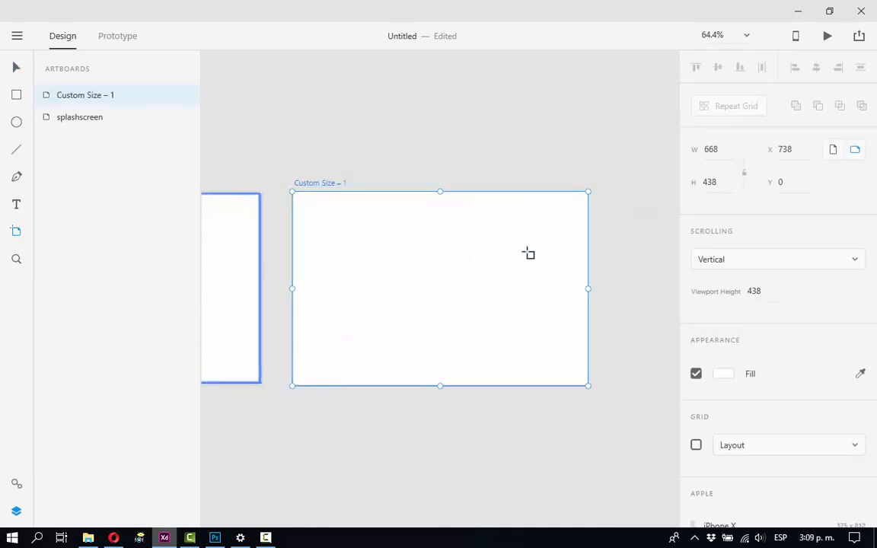
pyautogui.moveTo(380, 253); pyautogui.dragTo(477, 305)
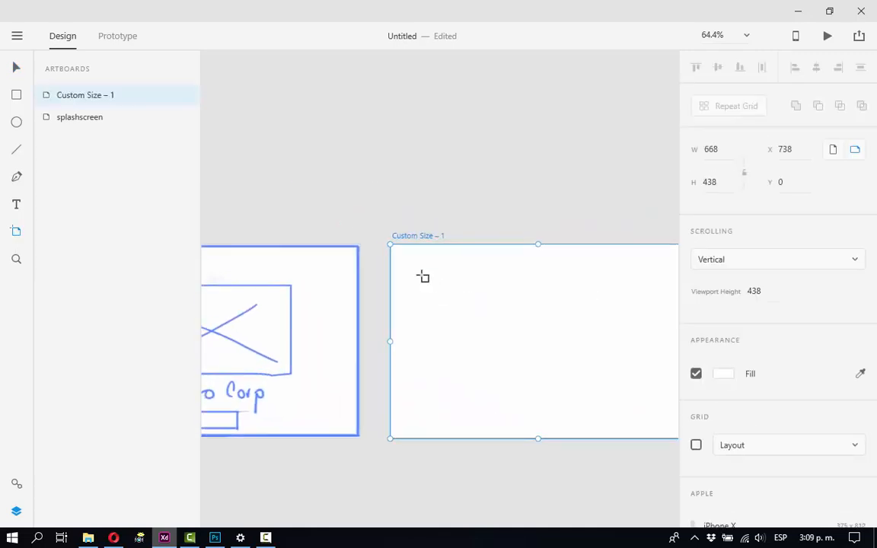
pyautogui.doubleClick(412, 236)
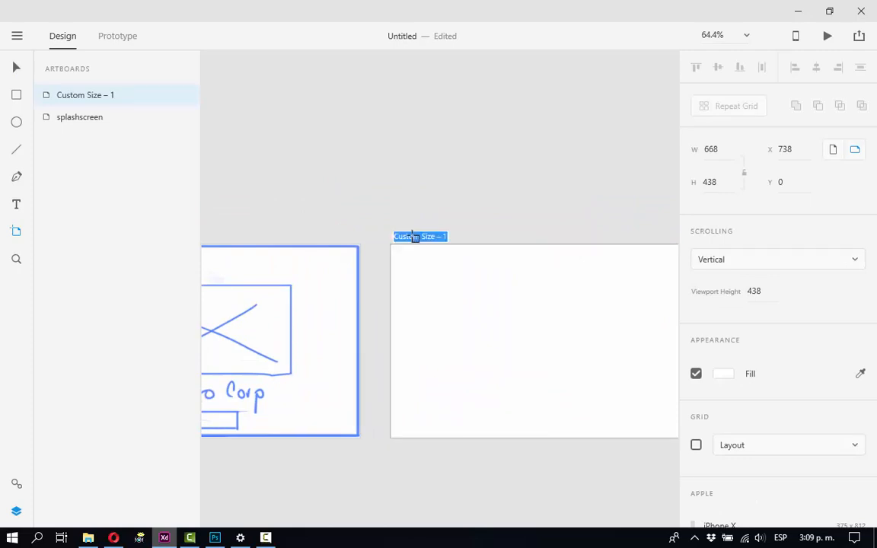
pyautogui.write('Logo')
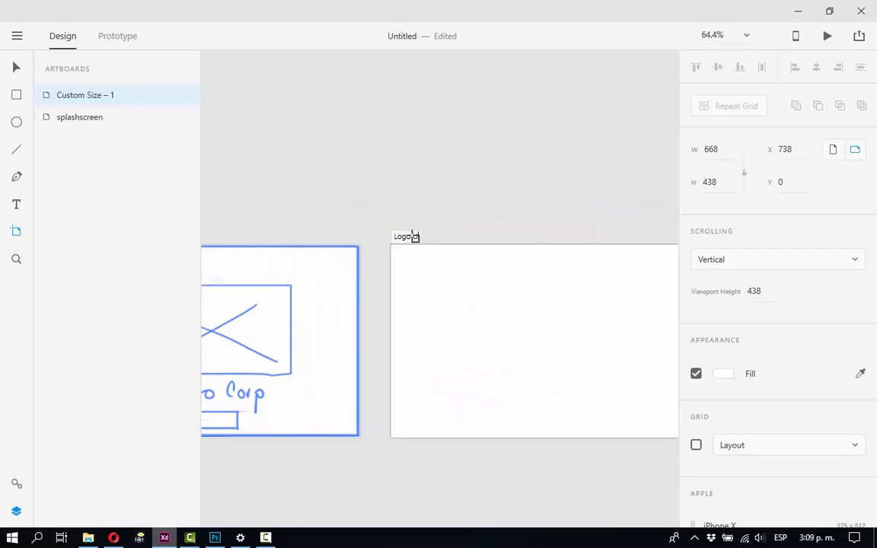
pyautogui.write(' Unity')
pyautogui.press('Return')
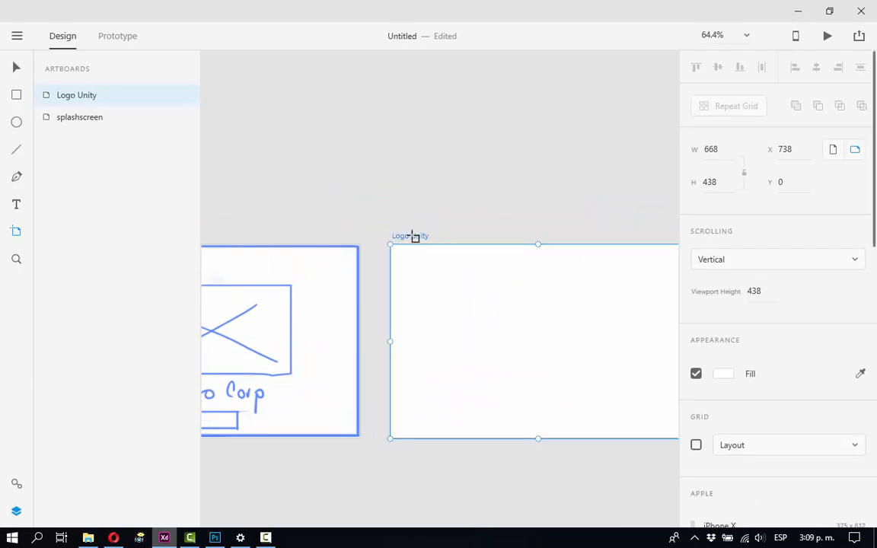
# Switch to Photoshop, copy the Logo Unity frame from prop_3.psd and paste it into the Logo Unity artboard in Adobe XD.
pyautogui.click(89, 537)
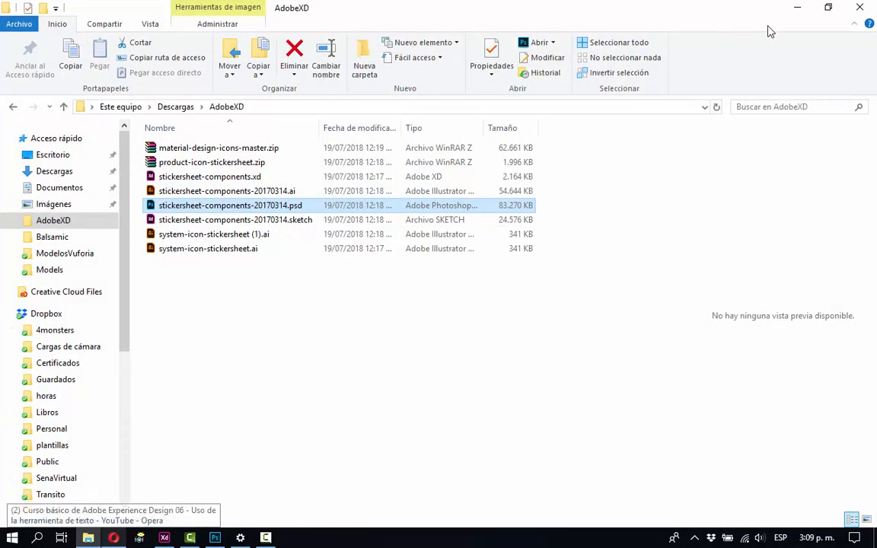
pyautogui.click(796, 8)
pyautogui.click(215, 537)
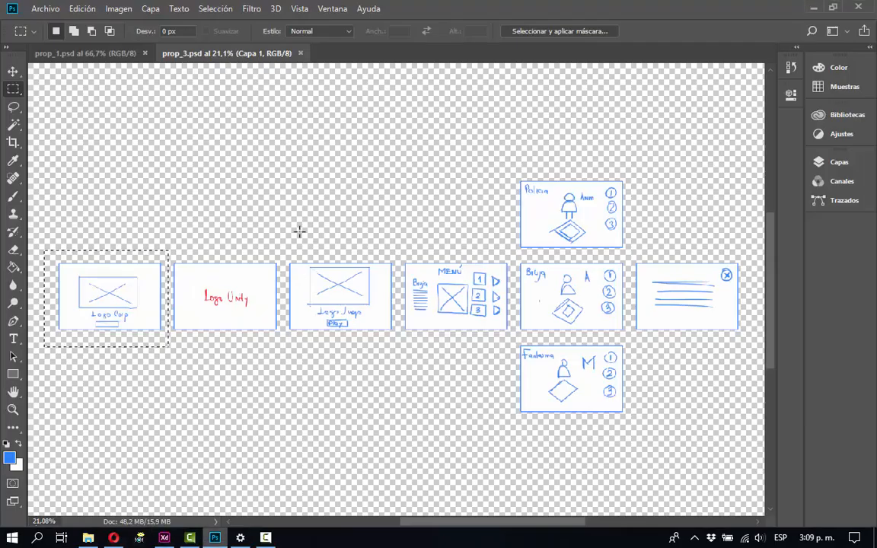
pyautogui.moveTo(166, 246); pyautogui.dragTo(282, 358)
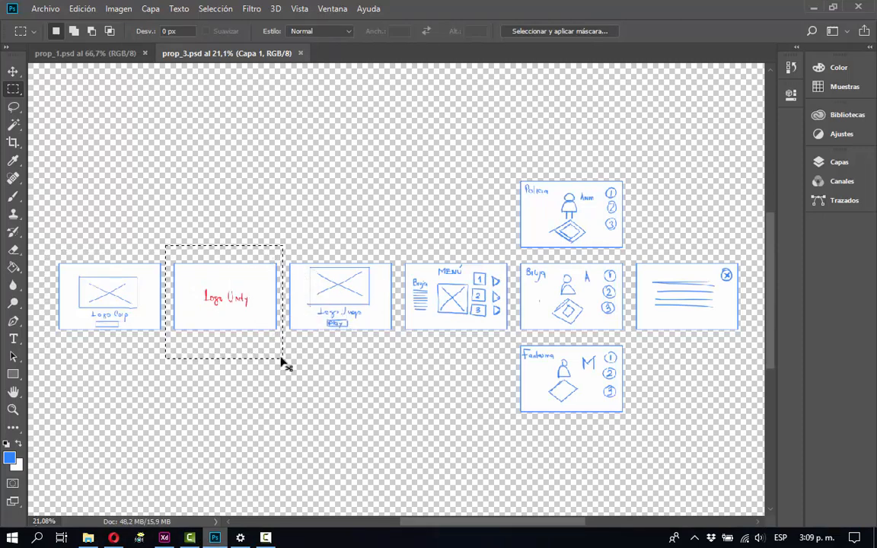
pyautogui.hotkey('ctrl', 'd')
pyautogui.hotkey('alt', 'Tab')
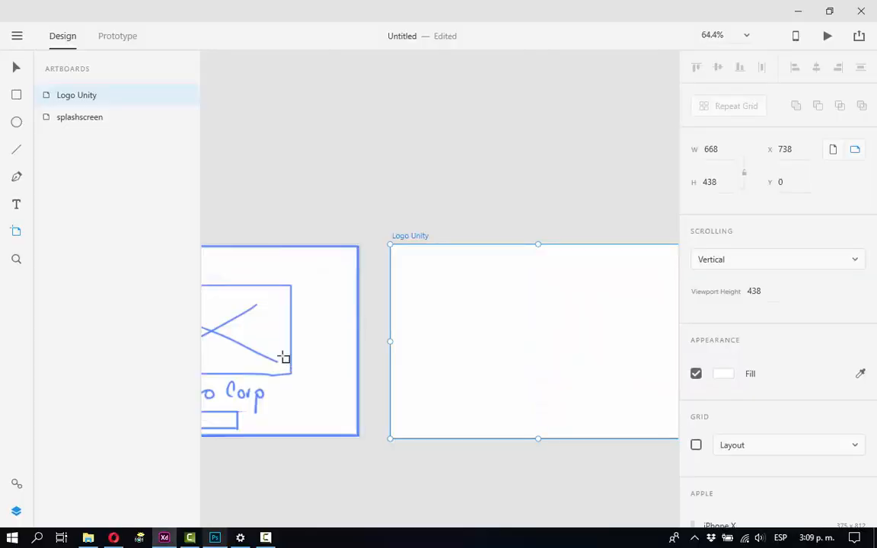
pyautogui.hotkey('ctrl', 'v')
pyautogui.moveTo(434, 286); pyautogui.dragTo(452, 298)
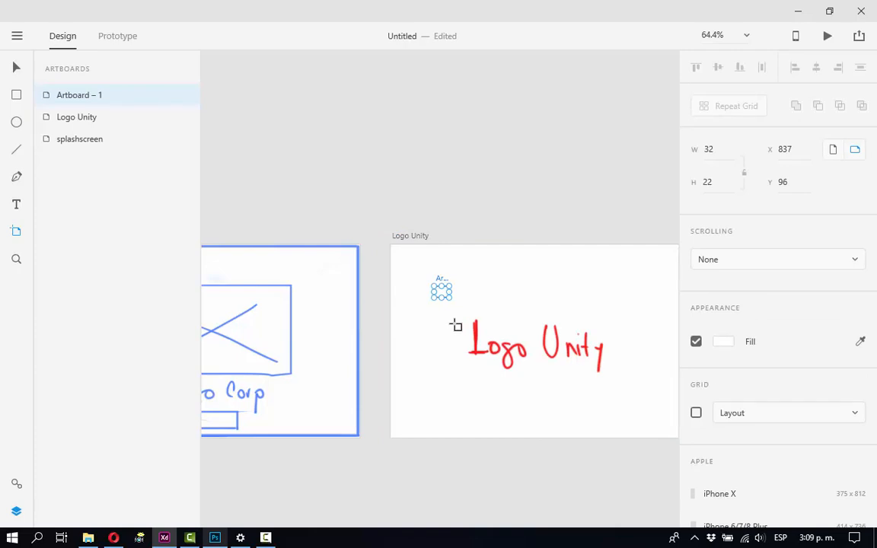
pyautogui.click(456, 326)
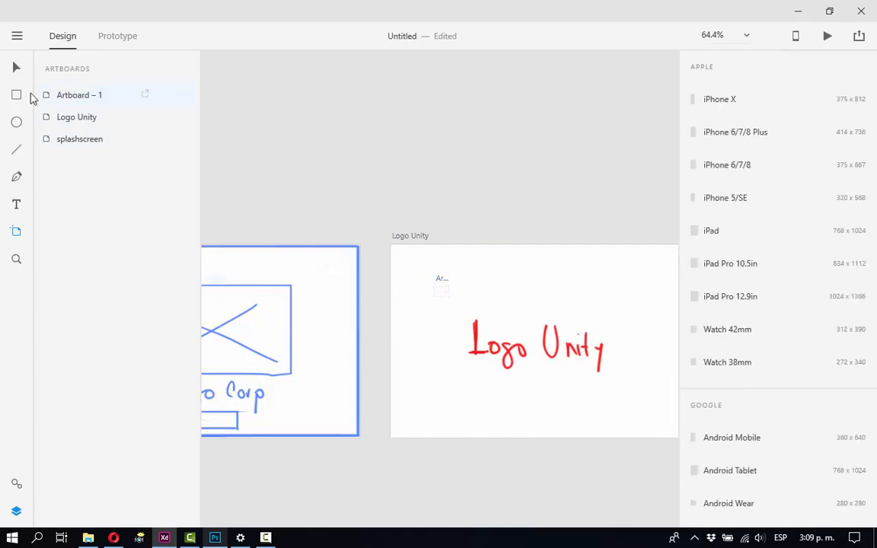
pyautogui.click(16, 67)
pyautogui.click(440, 284)
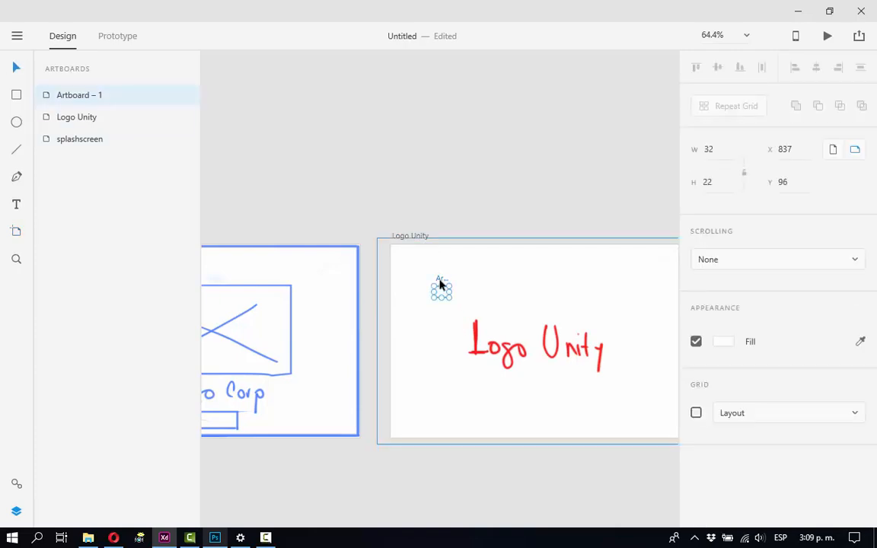
pyautogui.press('Delete')
# Align the pasted Logo Unity image with the artboard's upper-left corner and scale it down to 671 by 438.
pyautogui.moveTo(456, 294); pyautogui.dragTo(343, 231)
pyautogui.press('space')
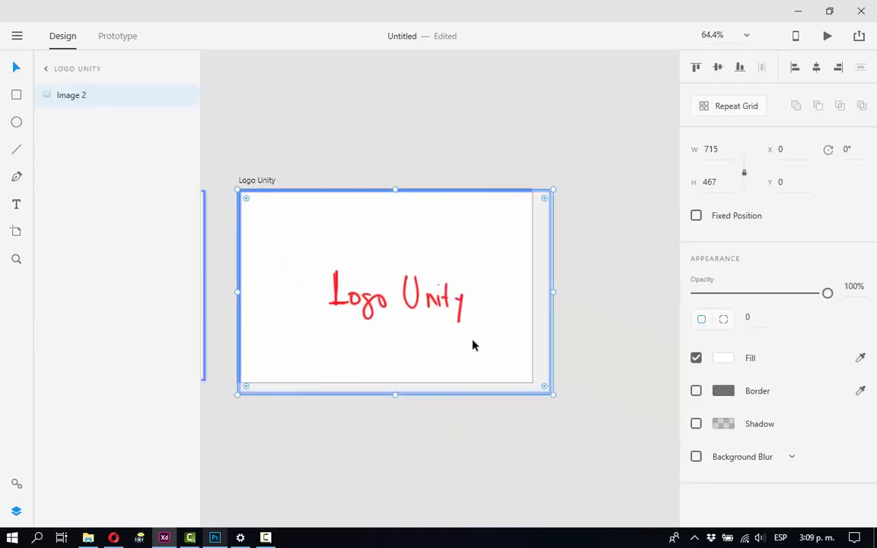
pyautogui.moveTo(553, 395); pyautogui.dragTo(534, 382)
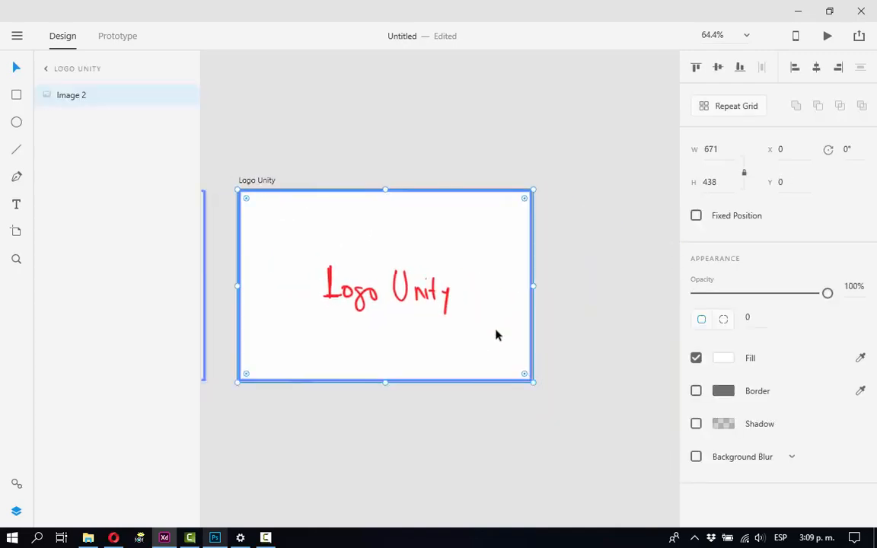
pyautogui.press('space')
pyautogui.moveTo(475, 302); pyautogui.dragTo(473, 324)
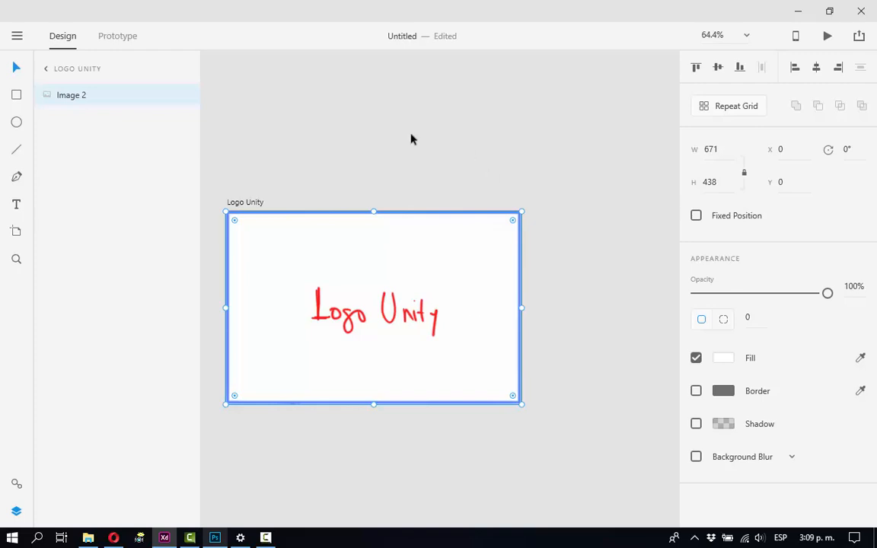
# Save the document to the desktop as mini_app.xd, overwriting the existing file.
pyautogui.hotkey('ctrl', 's')
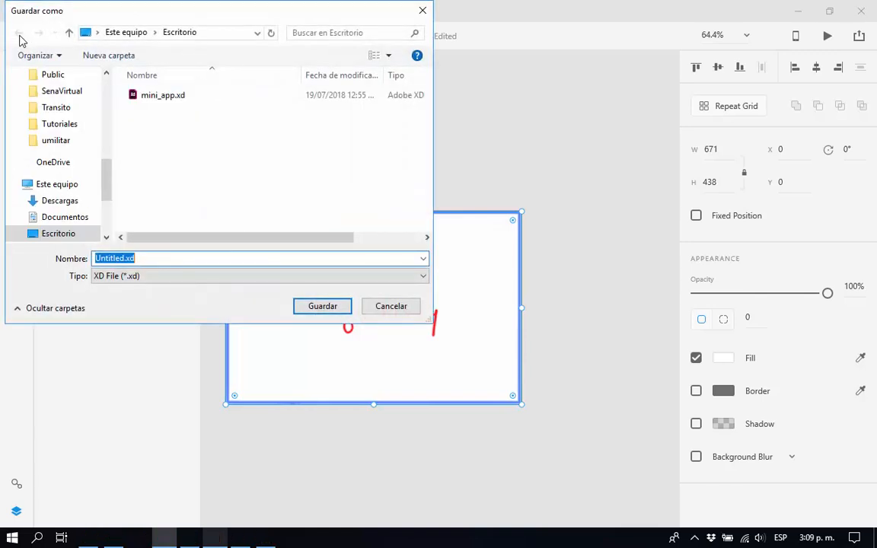
pyautogui.click(171, 98)
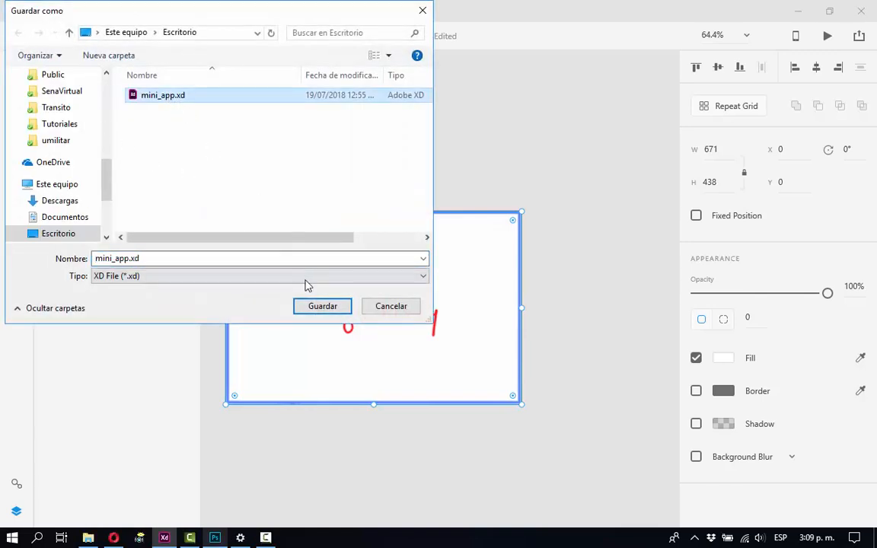
pyautogui.click(322, 305)
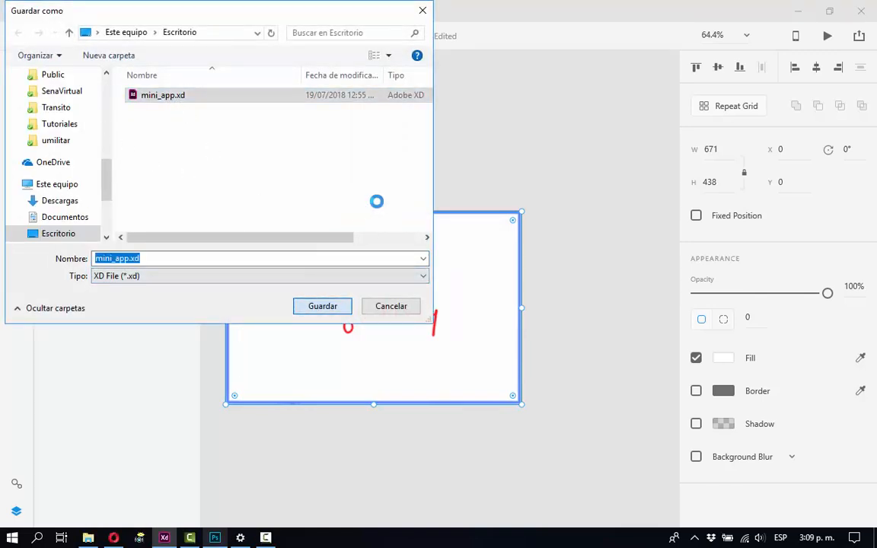
pyautogui.click(456, 274)
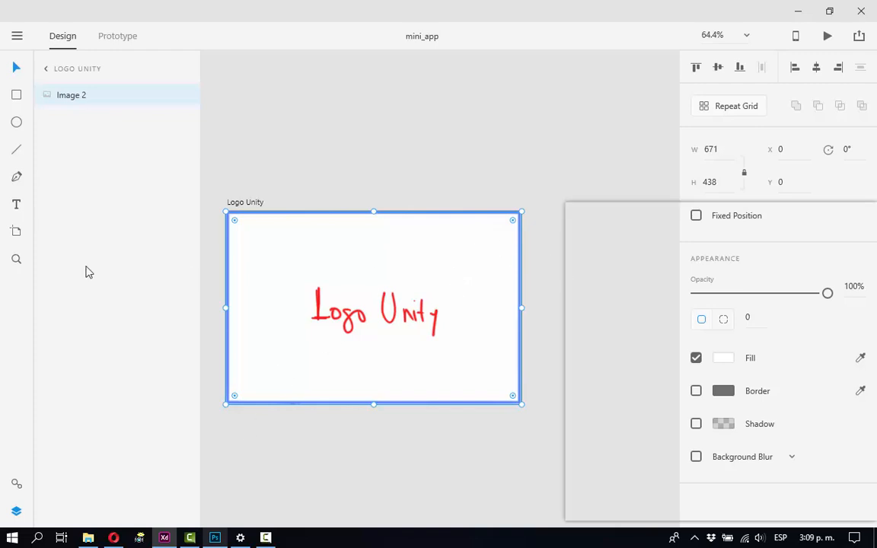
# Add an artboard to the right of Logo Unity and paste the Logo Juego frame from Photoshop's prop_3.psd into it.
pyautogui.click(19, 235)
pyautogui.click(641, 356)
pyautogui.click(581, 299)
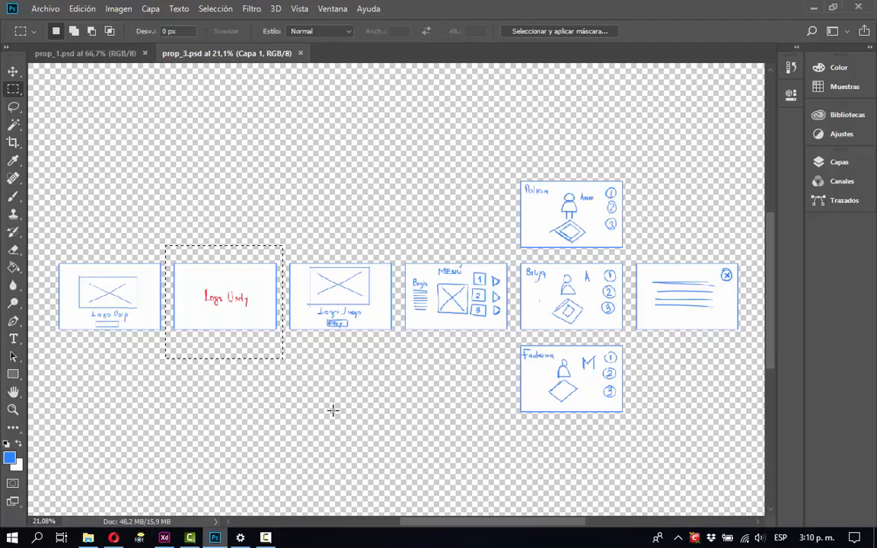
pyautogui.moveTo(286, 245)
pyautogui.mouseDown()
pyautogui.moveTo(305, 286)
pyautogui.moveTo(396, 351)
pyautogui.mouseUp()
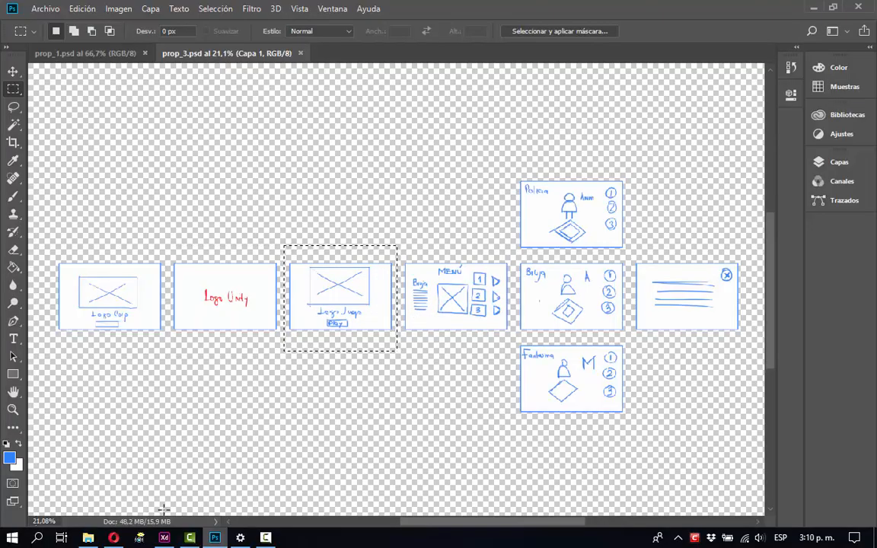
pyautogui.click(164, 537)
pyautogui.hotkey('ctrl', 'v')
# Fit the pasted Logo Juego image to its artboard and rename the artboard as Logo Juego.
pyautogui.press('v')
pyautogui.moveTo(417, 291); pyautogui.dragTo(427, 298)
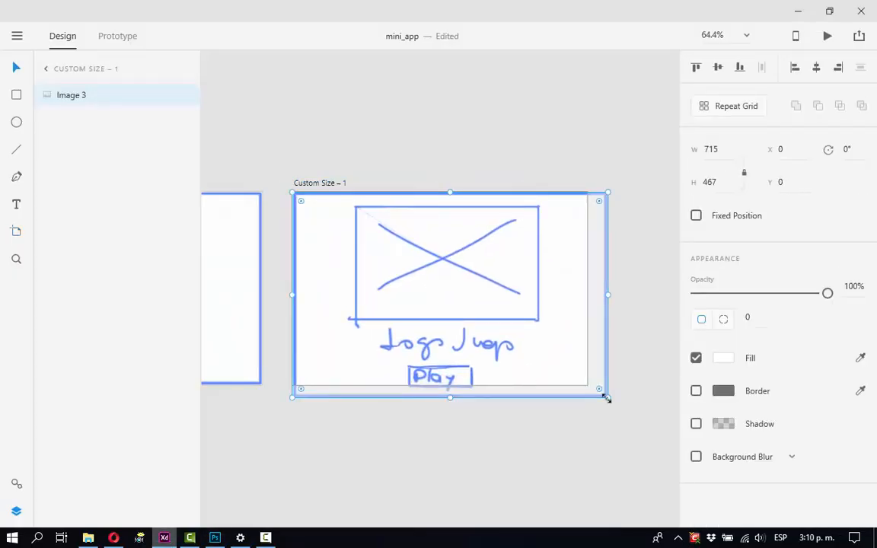
pyautogui.moveTo(606, 397); pyautogui.dragTo(583, 384)
pyautogui.doubleClick(326, 186)
pyautogui.write('Logo ')
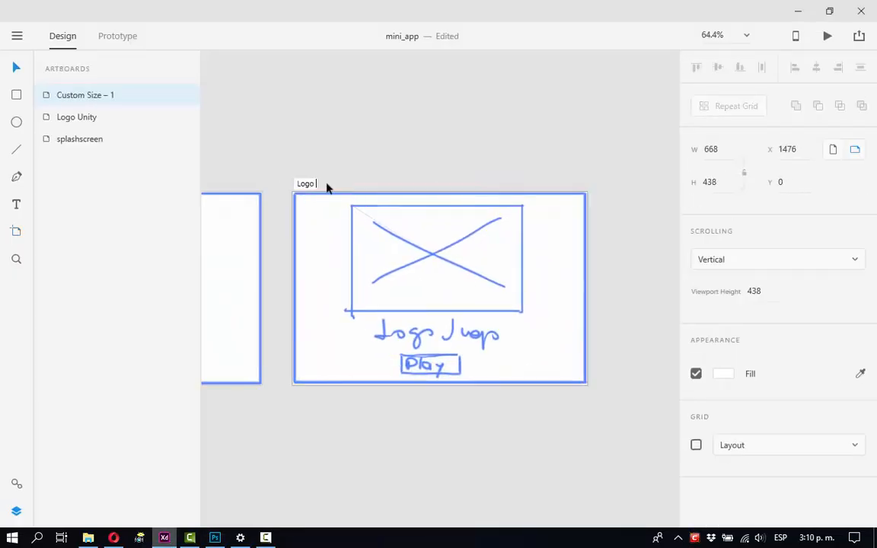
pyautogui.write('Juego')
pyautogui.press('Return')
# Add a 668 by 438 px artboard to the right of Logo Juego and paste the menu frame into it.
pyautogui.moveTo(393, 230); pyautogui.dragTo(208, 225)
pyautogui.click(17, 231)
pyautogui.click(481, 261)
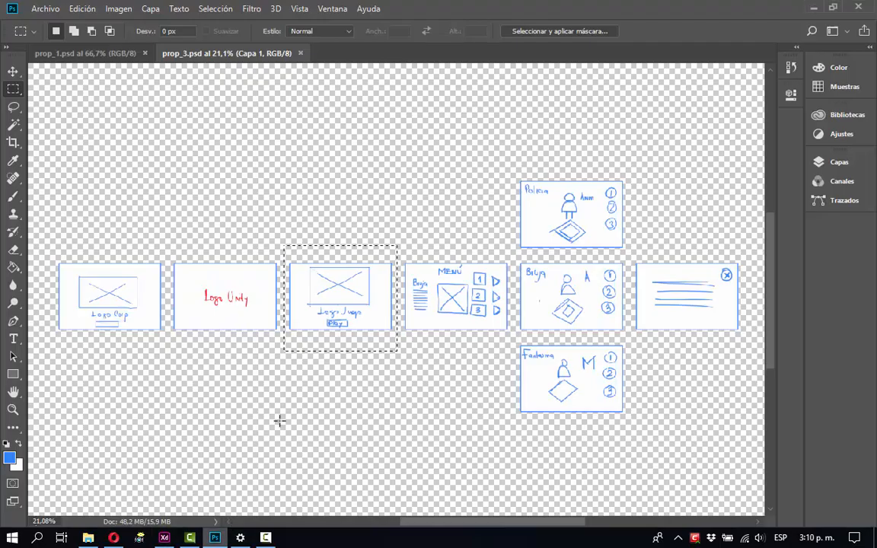
pyautogui.moveTo(401, 235); pyautogui.dragTo(465, 321)
pyautogui.hotkey('ctrl', 'v')
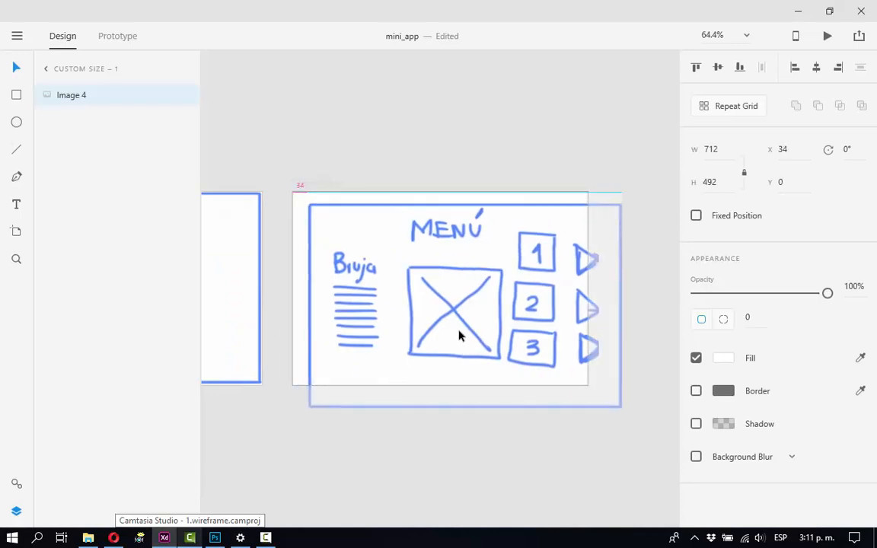
# Fit the pasted menu image to its artboard and rename the artboard as Menú.
pyautogui.moveTo(460, 336); pyautogui.dragTo(446, 319)
pyautogui.moveTo(601, 391); pyautogui.dragTo(590, 385)
pyautogui.click(617, 325)
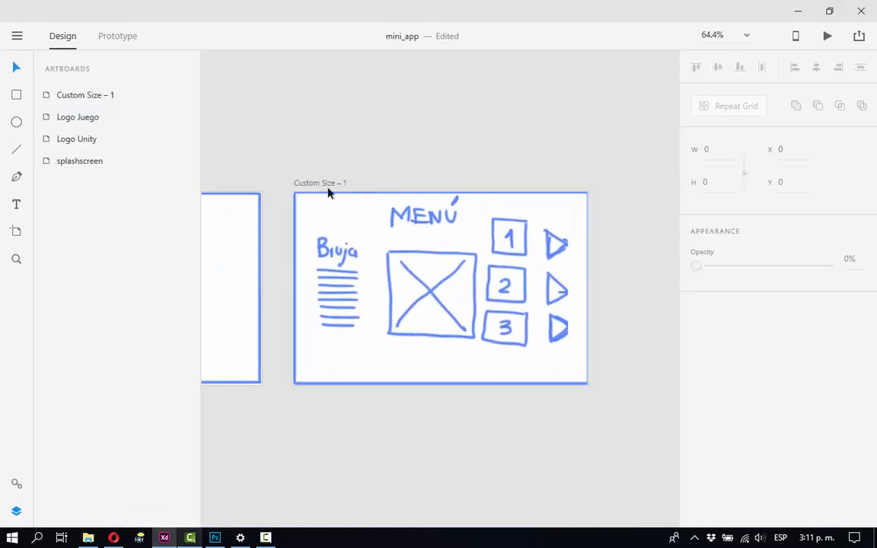
pyautogui.doubleClick(323, 182)
pyautogui.write('Menú')
pyautogui.press('Return')
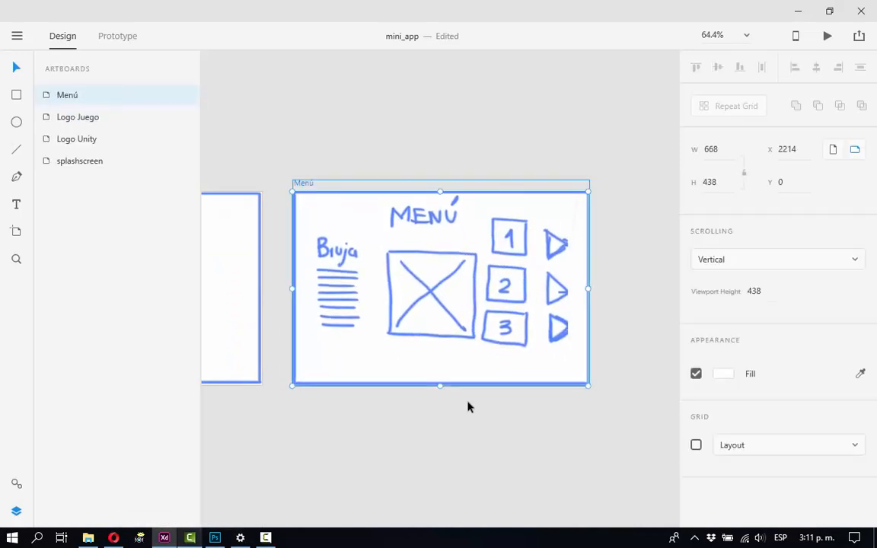
pyautogui.click(469, 407)
# Add an artboard to the right of Menú, place one copy above and one below it, and delete the surplus copy.
pyautogui.moveTo(491, 401); pyautogui.dragTo(345, 375)
pyautogui.click(18, 231)
pyautogui.click(489, 216)
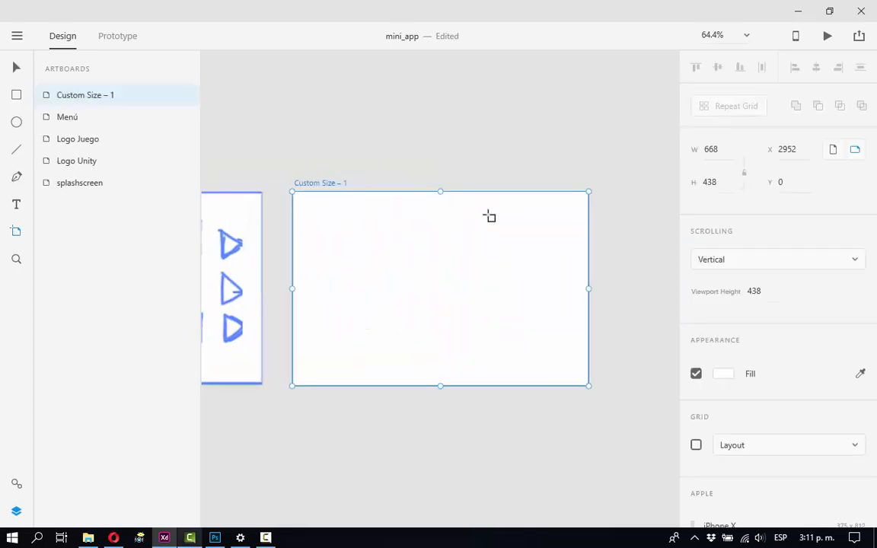
pyautogui.press('v')
pyautogui.moveTo(450, 323); pyautogui.dragTo(456, 425)
pyautogui.moveTo(455, 421); pyautogui.dragTo(391, 477)
pyautogui.click(378, 356)
pyautogui.press('Delete')
# Copy the Policia frame from Photoshop into the upper of the three stacked artboards in Adobe XD and scale it to fit.
pyautogui.click(415, 158)
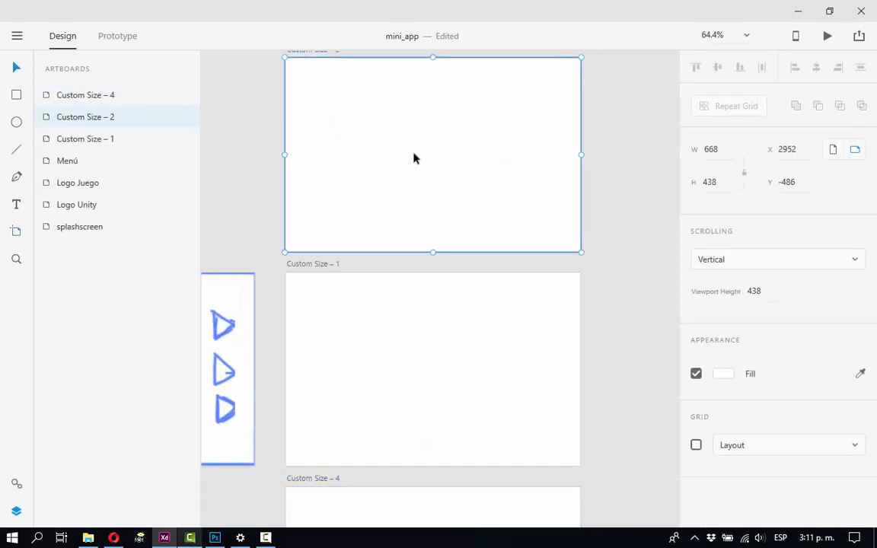
pyautogui.click(215, 537)
pyautogui.moveTo(514, 169); pyautogui.dragTo(632, 259)
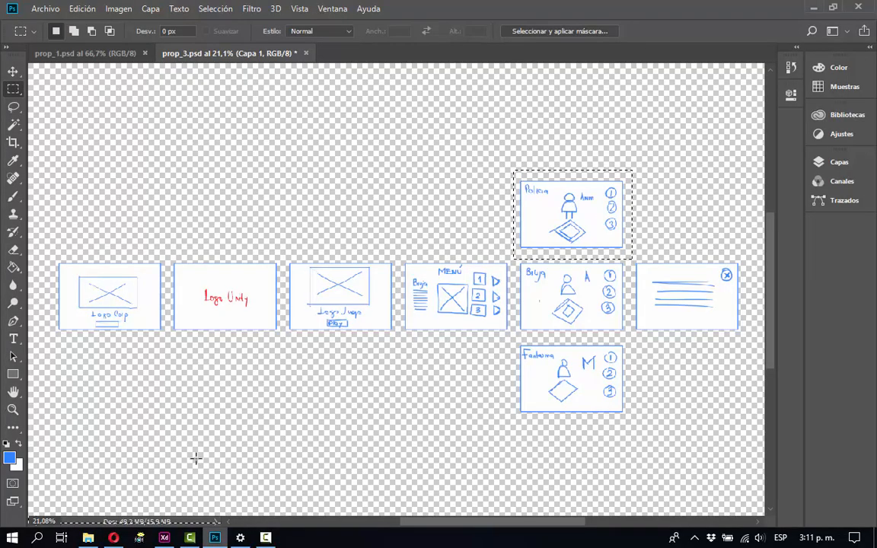
pyautogui.click(164, 537)
pyautogui.hotkey('ctrl', 'v')
pyautogui.moveTo(371, 227); pyautogui.dragTo(382, 234)
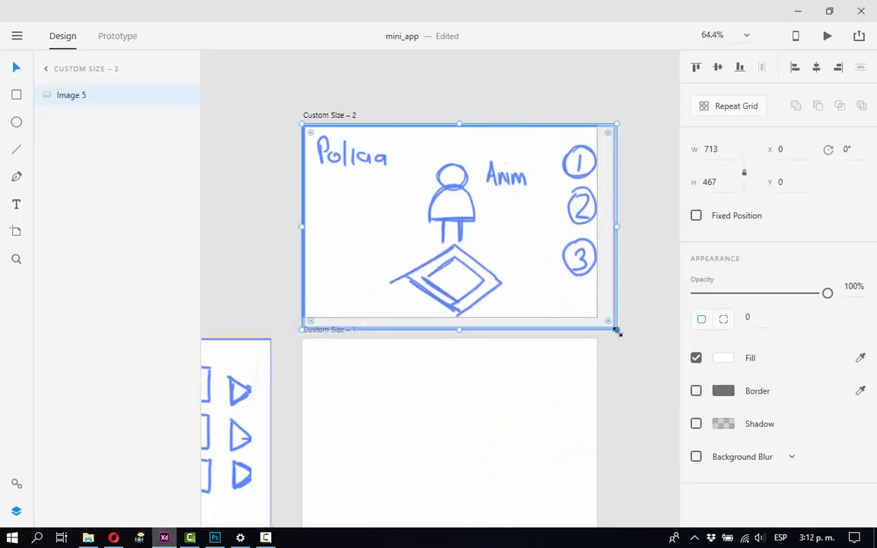
pyautogui.moveTo(618, 332); pyautogui.dragTo(598, 319)
# Copy the Bruja frame from Photoshop into the middle stacked artboard in Adobe XD and scale it to fit.
pyautogui.moveTo(476, 399); pyautogui.dragTo(443, 232)
pyautogui.click(341, 335)
pyautogui.click(214, 537)
pyautogui.moveTo(516, 254); pyautogui.dragTo(628, 336)
pyautogui.hotkey('ctrl', 'c')
pyautogui.click(164, 537)
pyautogui.hotkey('ctrl', 'v')
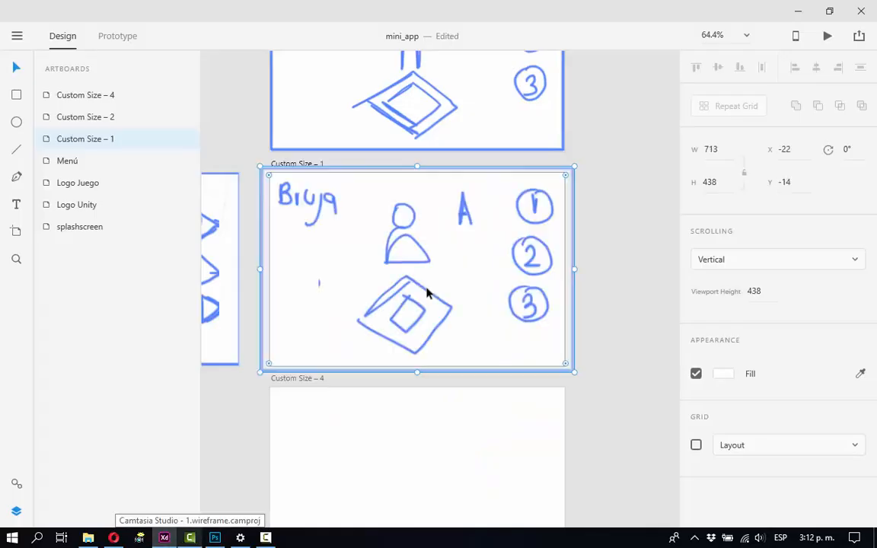
pyautogui.moveTo(426, 293); pyautogui.dragTo(435, 297)
pyautogui.moveTo(582, 376); pyautogui.dragTo(563, 365)
# Copy the Fantasma frame from Photoshop into the lower stacked artboard in Adobe XD and scale it to fit.
pyautogui.click(495, 394)
pyautogui.scroll(-5, 329, 328)
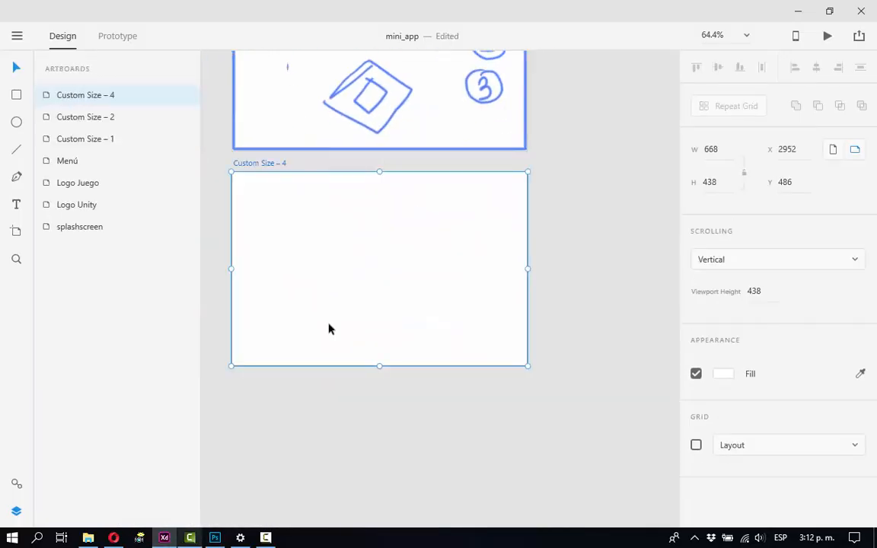
pyautogui.click(215, 537)
pyautogui.moveTo(518, 339); pyautogui.dragTo(627, 423)
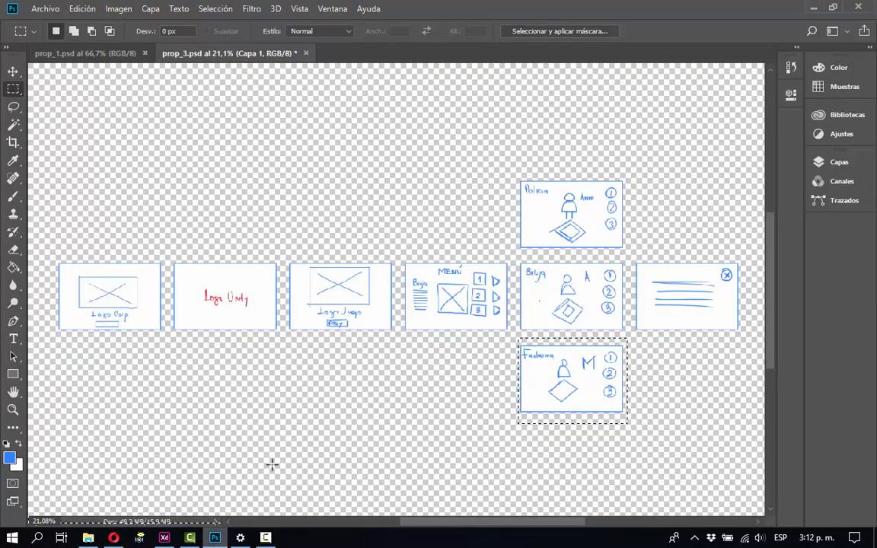
pyautogui.hotkey('ctrl', 'c')
pyautogui.click(164, 538)
pyautogui.hotkey('ctrl', 'v')
pyautogui.moveTo(377, 288)
pyautogui.mouseDown()
pyautogui.moveTo(394, 298)
pyautogui.moveTo(388, 293)
pyautogui.mouseUp()
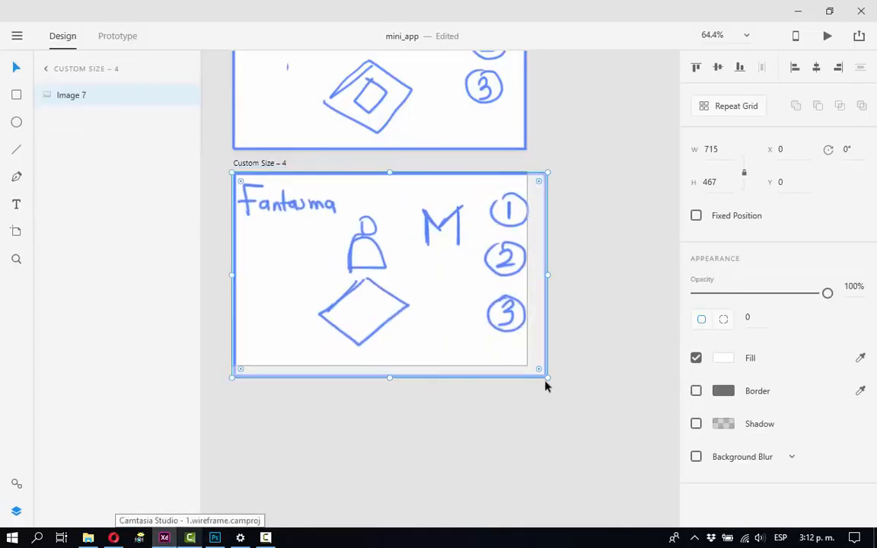
pyautogui.moveTo(545, 381); pyautogui.dragTo(525, 366)
# Add an artboard to the right of the Bruja artboard.
pyautogui.scroll(3, 550, 272)
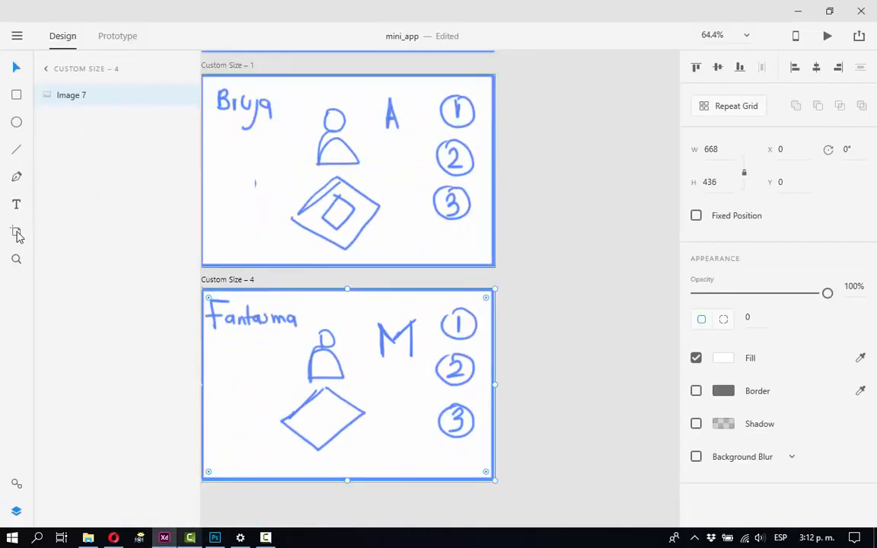
pyautogui.click(17, 233)
pyautogui.click(532, 209)
# Copy the text-lines frame with the close icon from Photoshop into the new artboard in Adobe XD and scale it to fit.
pyautogui.click(88, 537)
pyautogui.click(215, 538)
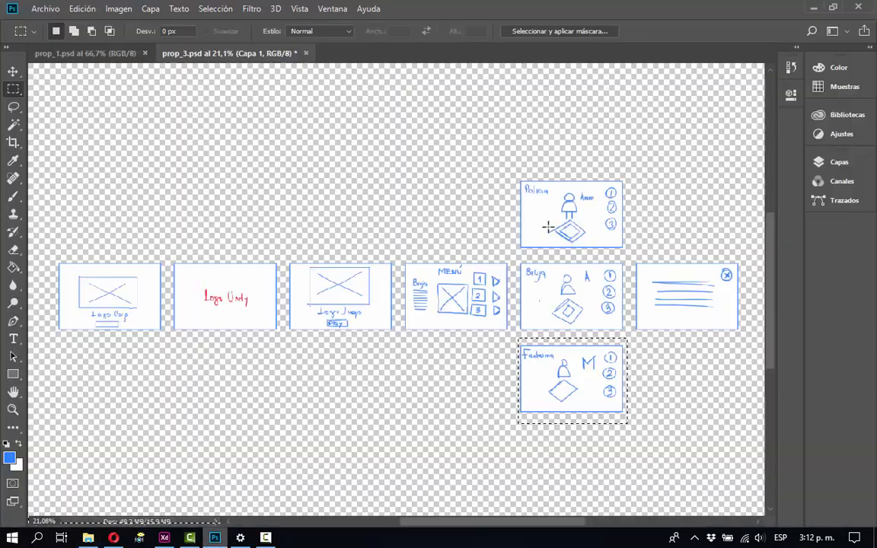
pyautogui.moveTo(631, 252); pyautogui.dragTo(743, 334)
pyautogui.hotkey('ctrl', 'c')
pyautogui.click(165, 538)
pyautogui.hotkey('ctrl', 'v')
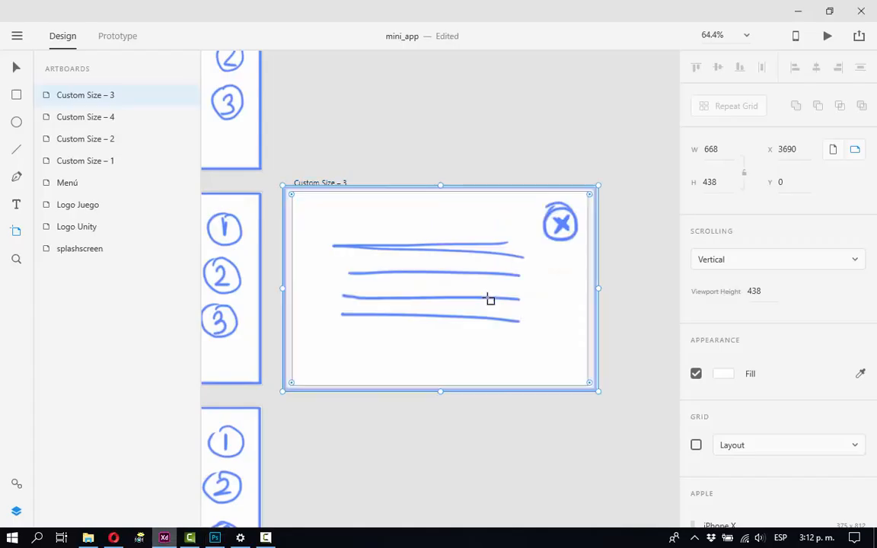
pyautogui.press('v')
pyautogui.moveTo(409, 285); pyautogui.dragTo(419, 292)
pyautogui.moveTo(608, 396); pyautogui.dragTo(590, 388)
# Rename the artboard holding the Policia sketch as Escena Policía.
pyautogui.press('space')
pyautogui.moveTo(209, 191); pyautogui.dragTo(540, 338)
pyautogui.doubleClick(411, 191)
pyautogui.write('policia')
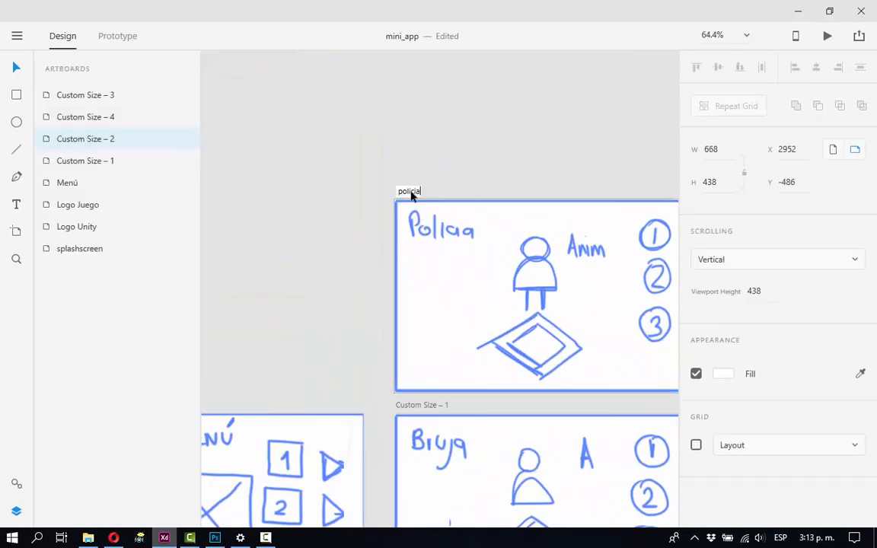
pyautogui.press('Left')
pyautogui.press('Left')
pyautogui.press('Left')
pyautogui.press('Left')
pyautogui.press('Left')
pyautogui.write('Escena')
pyautogui.hotkey('shift', 'Right')
pyautogui.write('P')
pyautogui.press('Right')
pyautogui.press('Return')
# Rename the artboard holding the Bruja sketch as Escena Bruja.
pyautogui.doubleClick(415, 406)
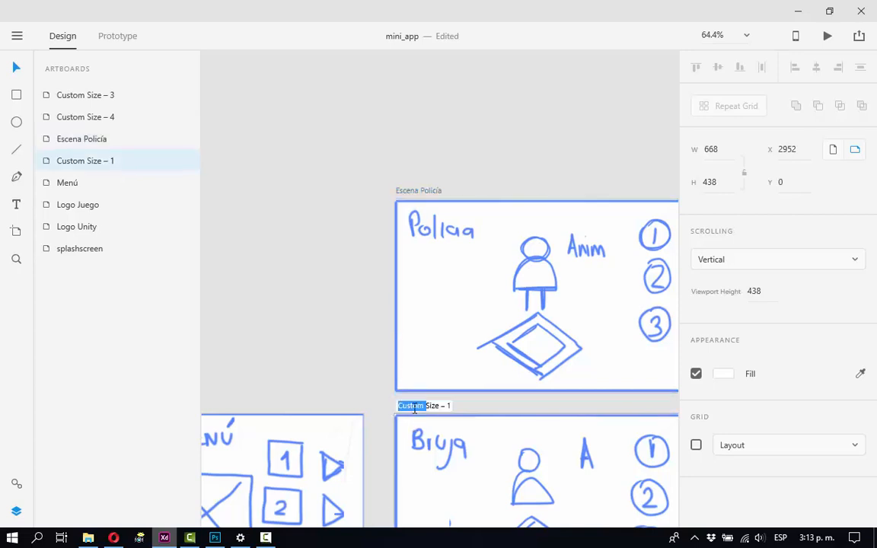
pyautogui.press('End')
pyautogui.press('BackSpace')
pyautogui.press('BackSpace')
pyautogui.press('BackSpace')
pyautogui.press('BackSpace')
pyautogui.press('BackSpace')
pyautogui.press('BackSpace')
pyautogui.press('BackSpace')
pyautogui.press('BackSpace')
pyautogui.press('BackSpace')
pyautogui.press('BackSpace')
pyautogui.press('BackSpace')
pyautogui.press('BackSpace')
pyautogui.press('BackSpace')
pyautogui.press('BackSpace')
pyautogui.press('BackSpace')
pyautogui.write('Escena Bruja')
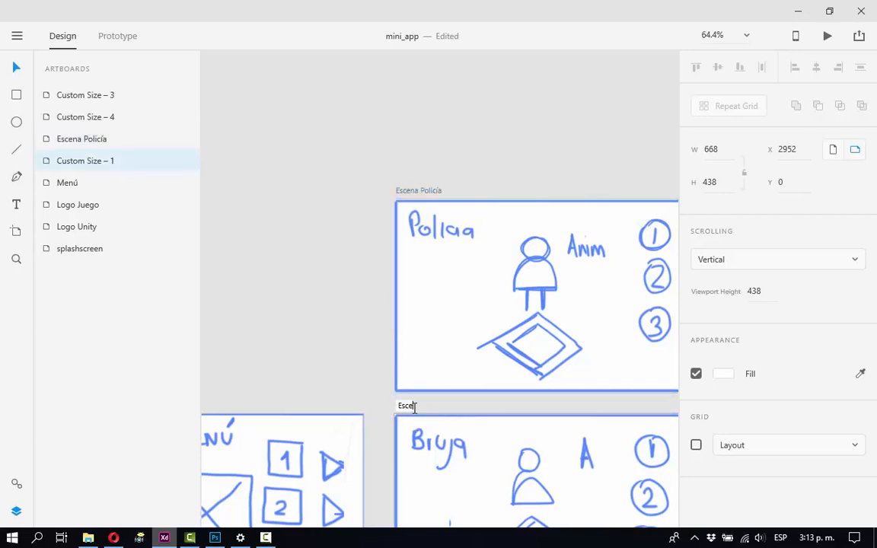
pyautogui.press('Return')
# Rename the artboard holding the Fantasma sketch as Escena Fantasma.
pyautogui.scroll(-5, 421, 406)
pyautogui.doubleClick(293, 289)
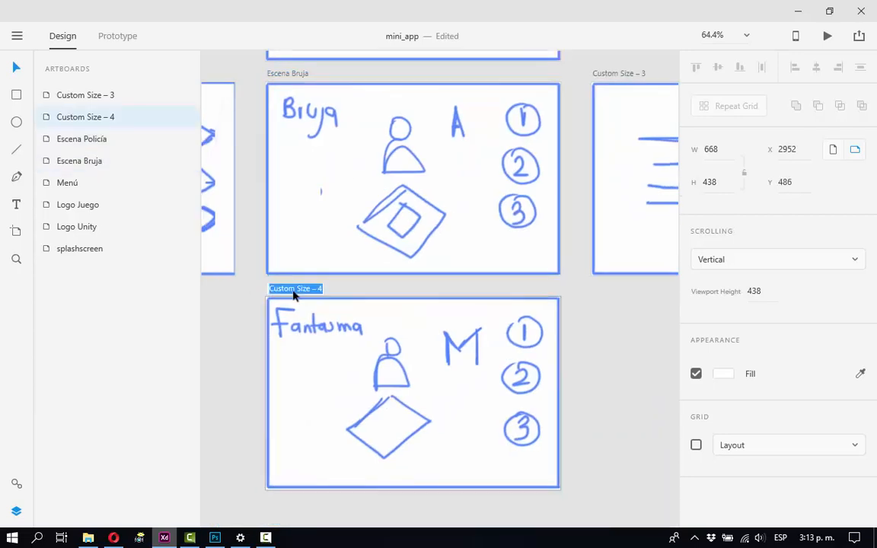
pyautogui.write('Escena Fantasma')
pyautogui.press('Return')
# Rename the artboard with the text lines and close icon as Créditos.
pyautogui.scroll(3, 294, 298)
pyautogui.hscroll(4, 429, 217)
pyautogui.doubleClick(431, 196)
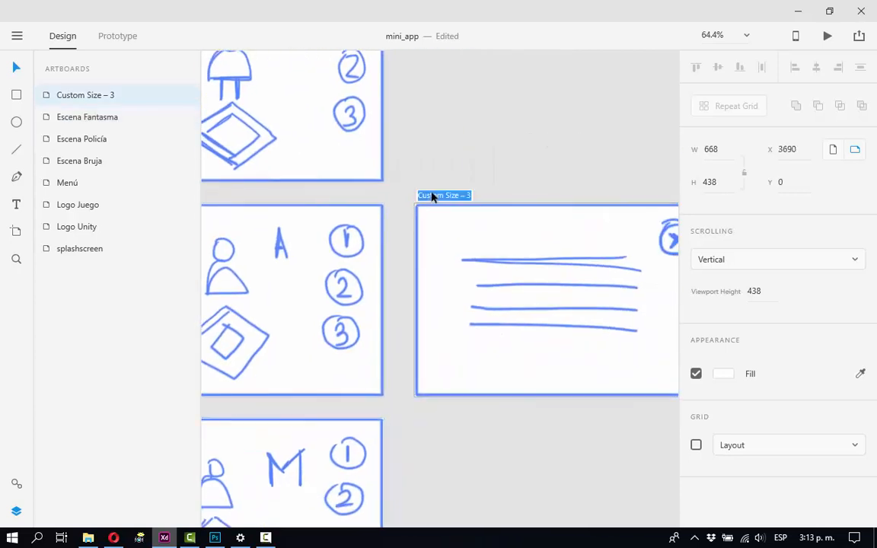
pyautogui.write('Créditos')
pyautogui.press('Return')
# Hide the artboard list and bring the whole flow from splashscreen to Créditos into view.
pyautogui.scroll(-4, 431, 197)
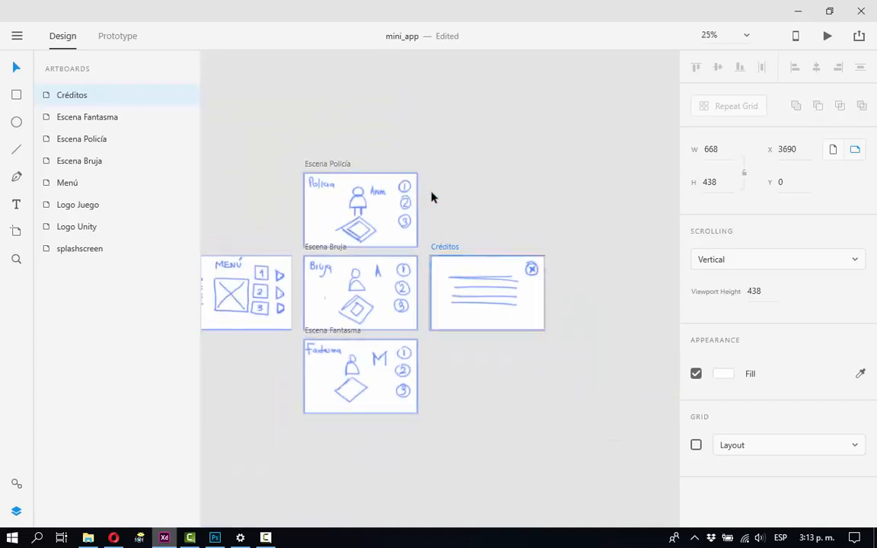
pyautogui.hscroll(-5, 431, 197)
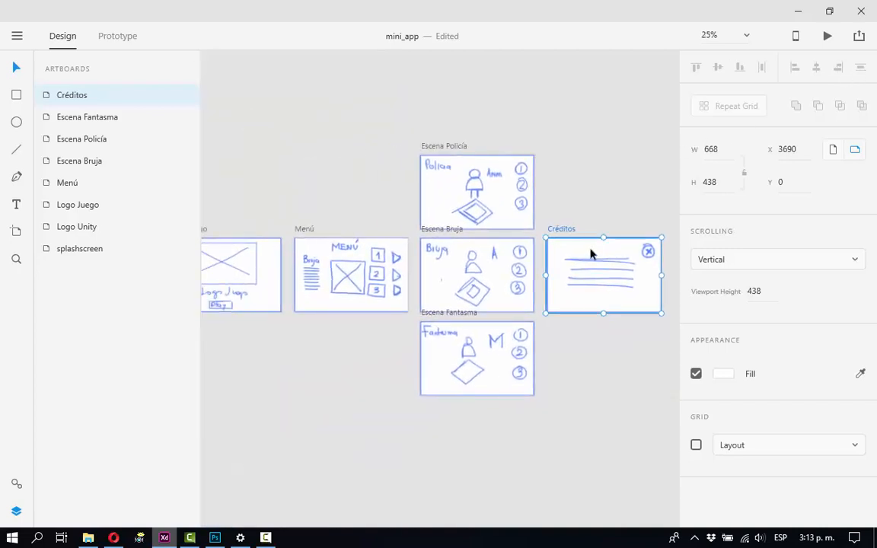
pyautogui.click(16, 511)
pyautogui.moveTo(223, 358); pyautogui.dragTo(329, 374)
pyautogui.scroll(-3, 325, 374)
pyautogui.click(308, 349)
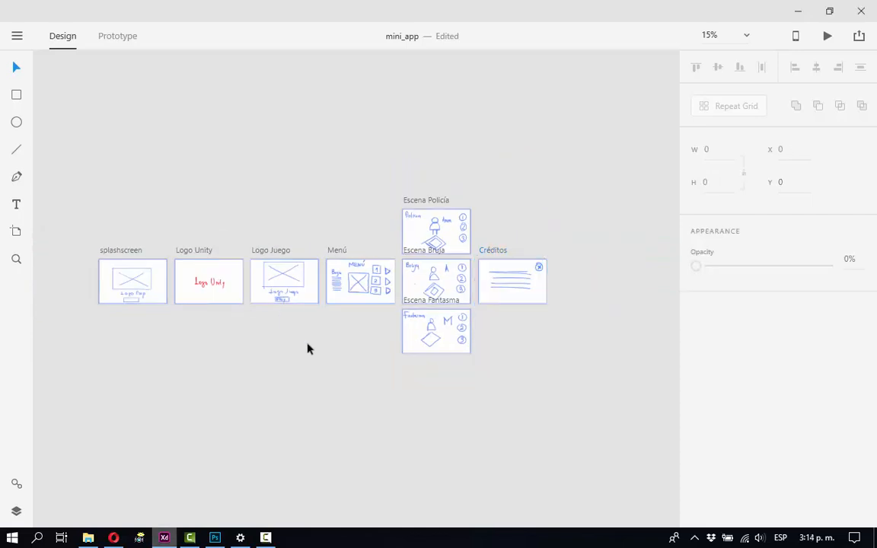
pyautogui.scroll(1, 254, 198)
pyautogui.moveTo(255, 198); pyautogui.dragTo(271, 198)
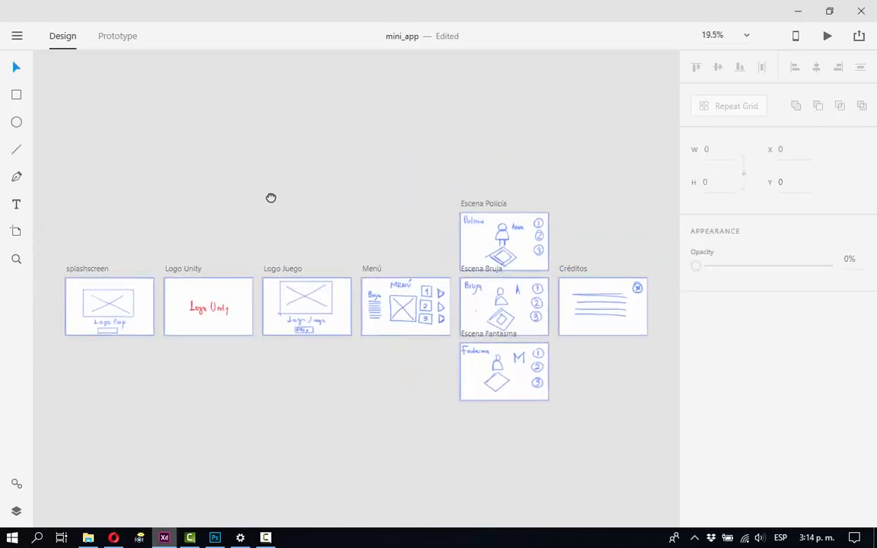
pyautogui.click(17, 35)
pyautogui.click(31, 238)
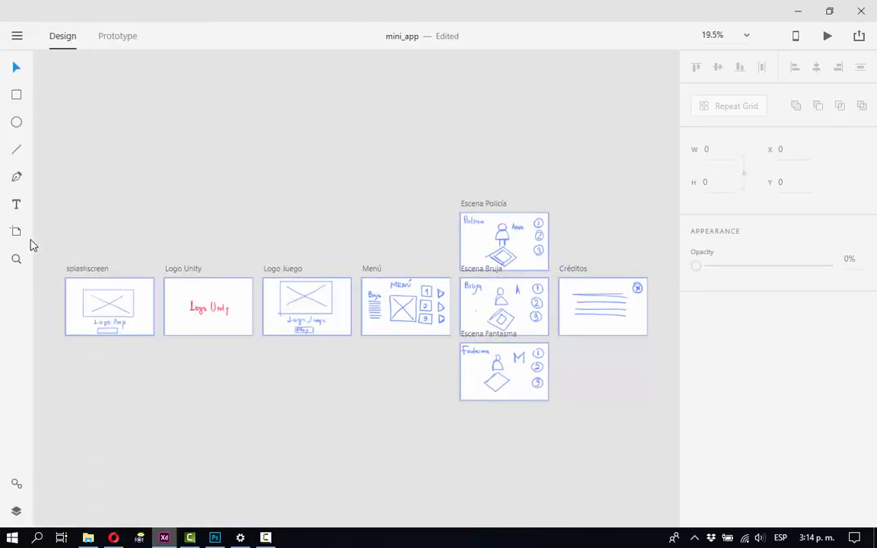
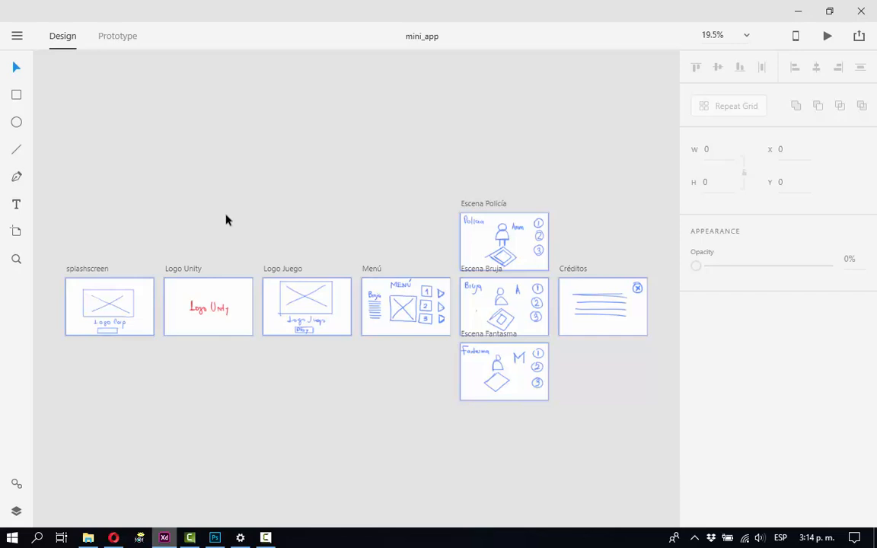
# Draw a rectangle about 163 × 53 over the small box beneath Logo Corp on the splashscreen artboard.
pyautogui.press('z')
pyautogui.moveTo(88, 314); pyautogui.dragTo(163, 358)
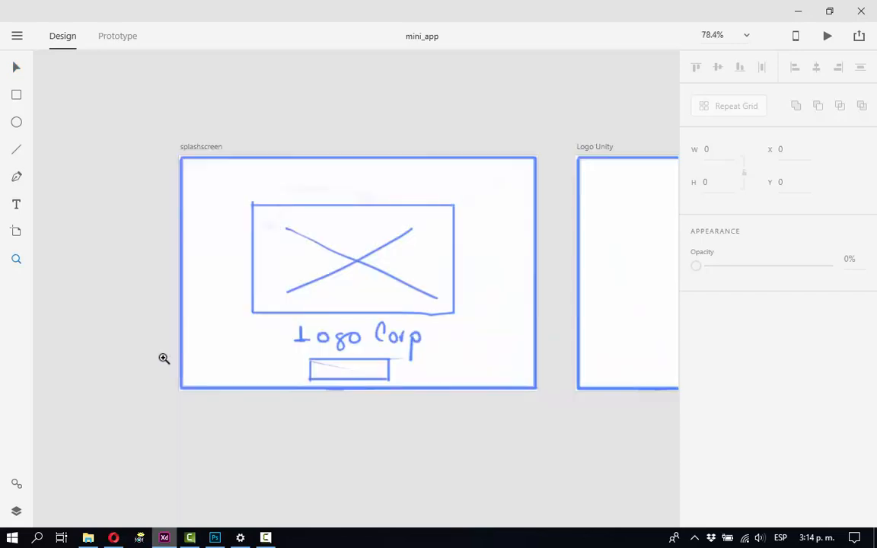
pyautogui.moveTo(277, 299); pyautogui.dragTo(164, 260)
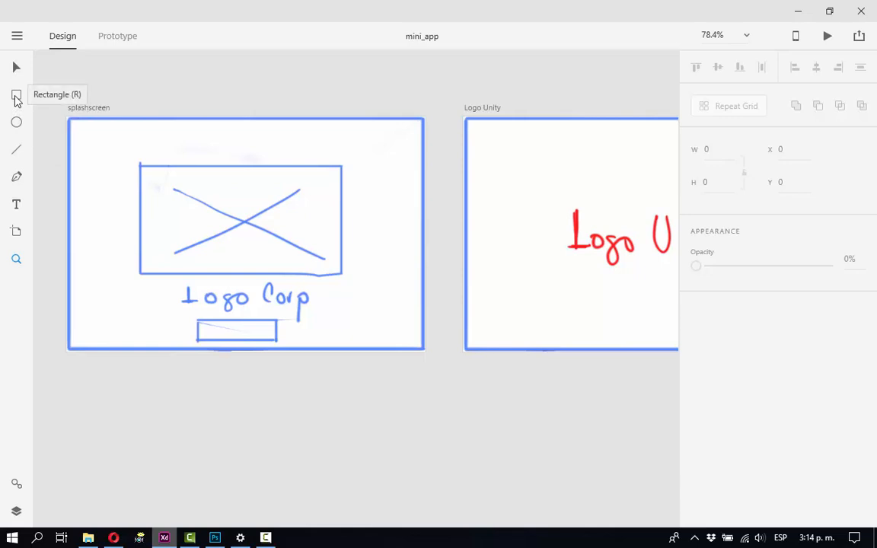
pyautogui.click(16, 96)
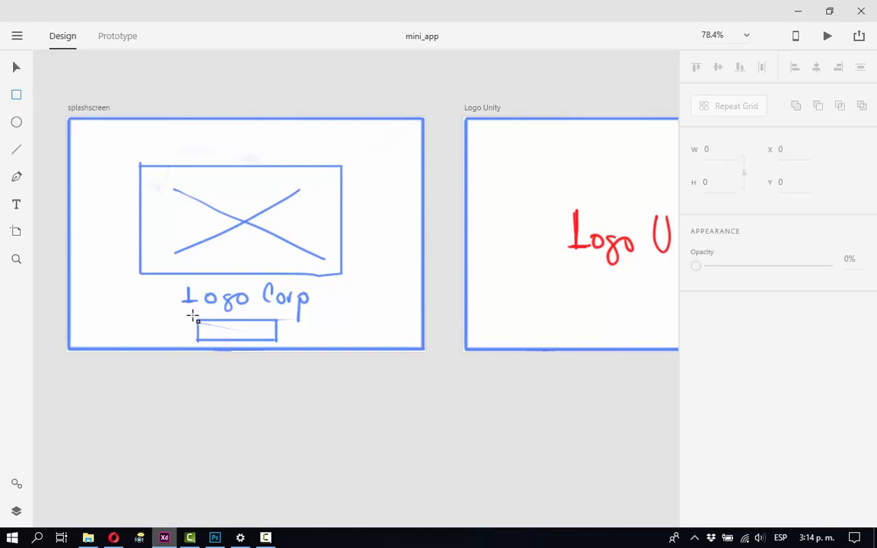
pyautogui.moveTo(194, 316)
pyautogui.mouseDown()
pyautogui.moveTo(256, 347)
pyautogui.moveTo(281, 344)
pyautogui.mouseUp()
pyautogui.click(17, 70)
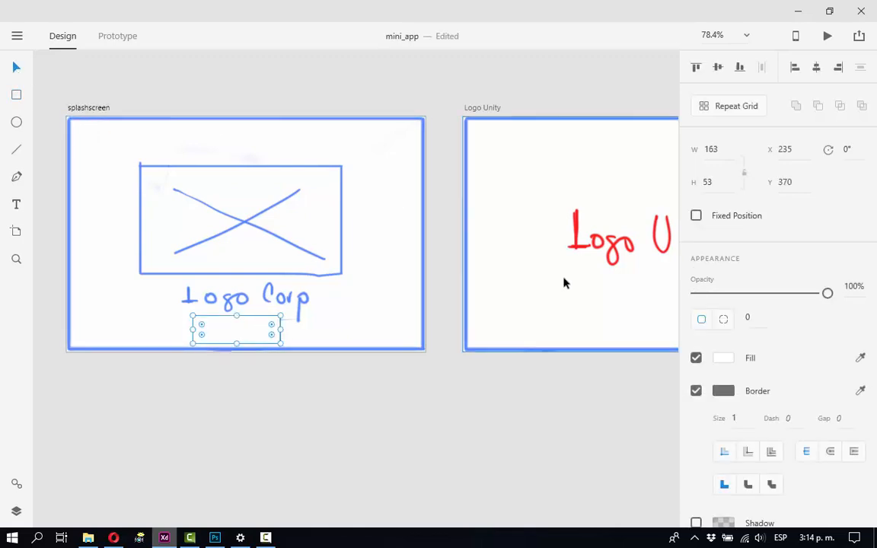
# Fill the splashscreen rectangle with red #FF0000 at 20% opacity.
pyautogui.click(723, 361)
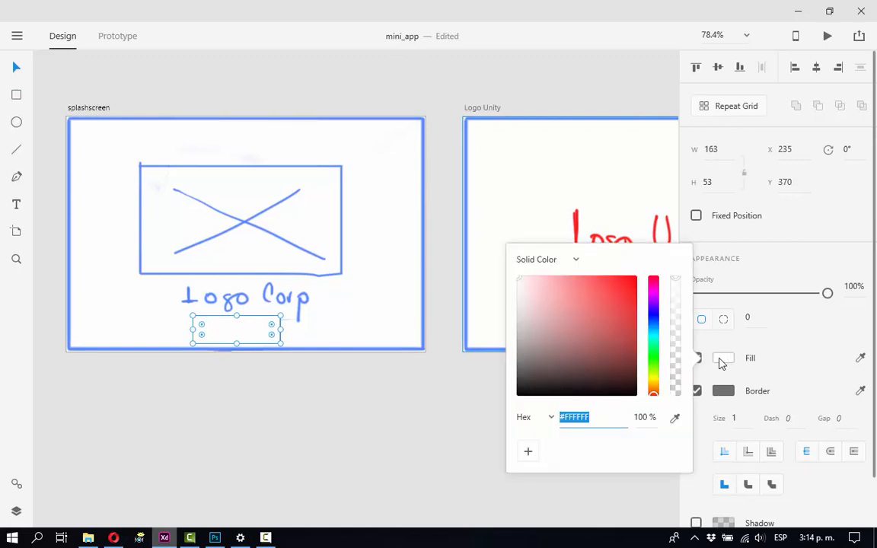
pyautogui.moveTo(653, 346); pyautogui.dragTo(636, 276)
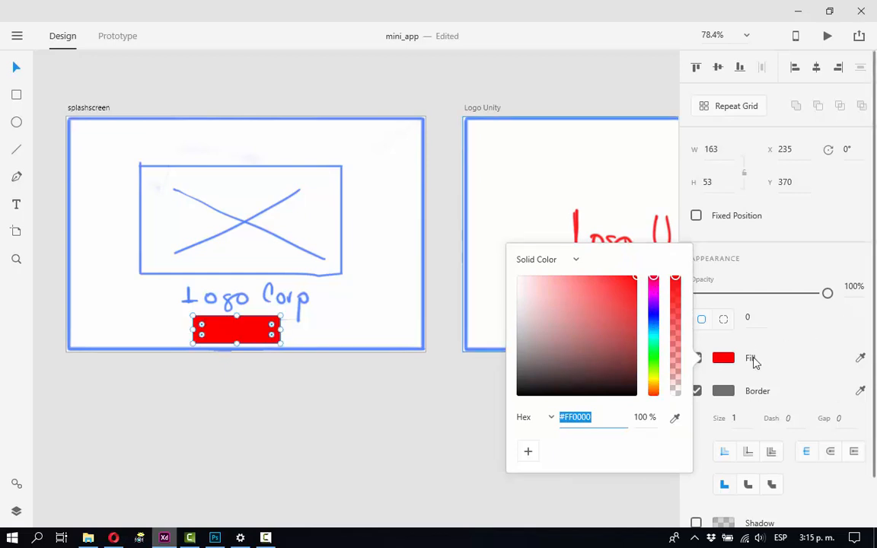
pyautogui.click(636, 417)
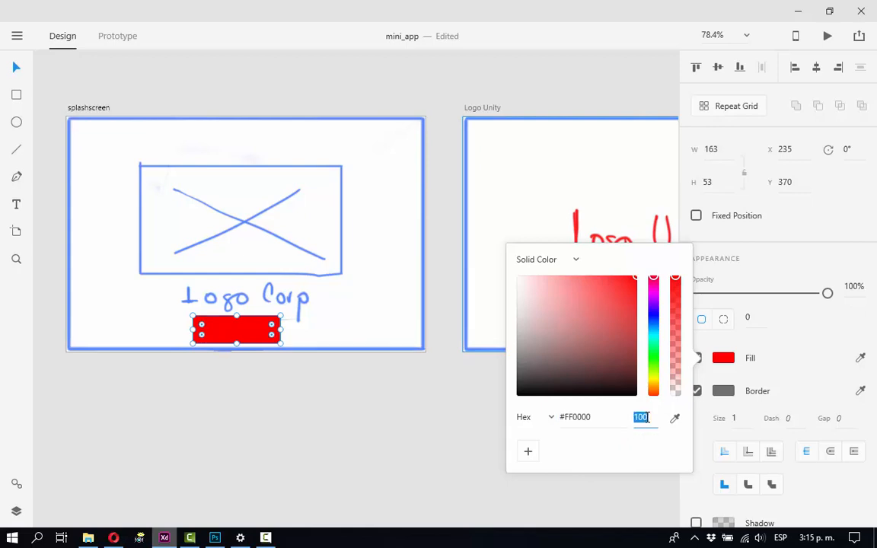
pyautogui.write('20')
pyautogui.press('Return')
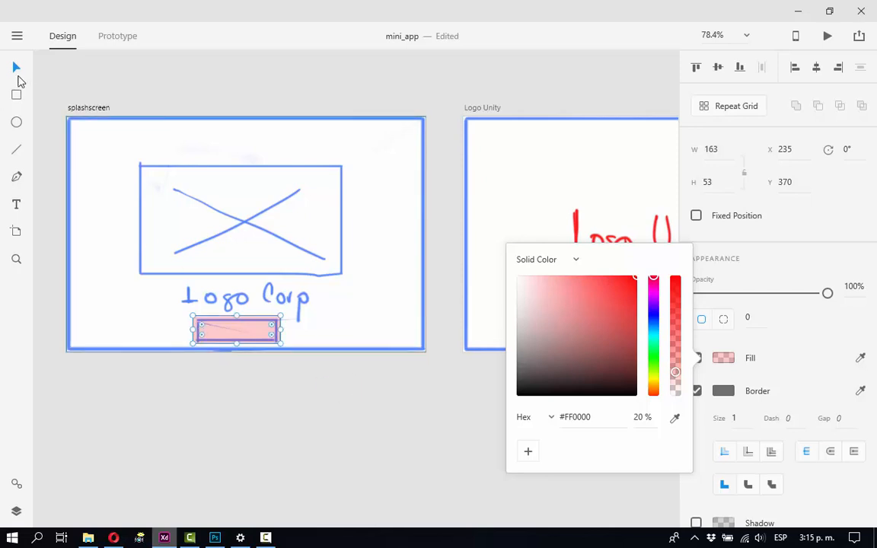
pyautogui.click(16, 70)
pyautogui.click(336, 421)
pyautogui.click(248, 330)
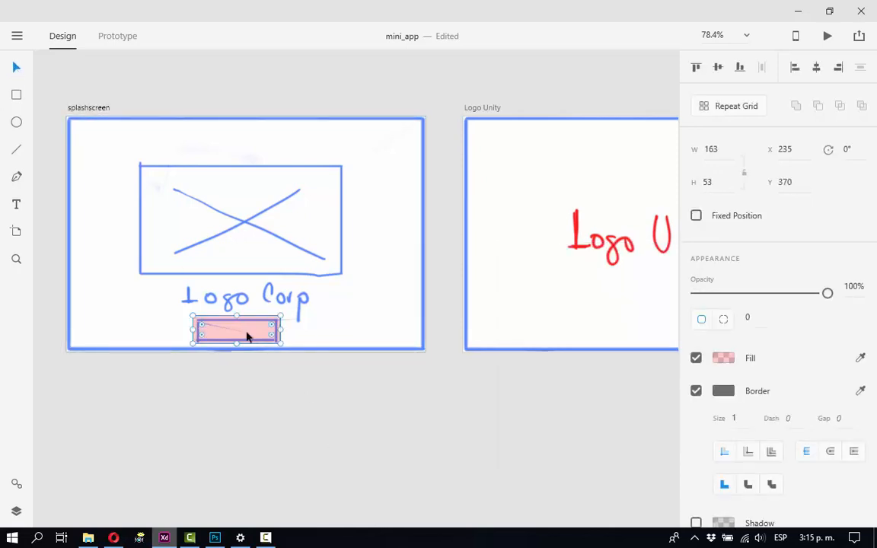
# Try pulling a prototype connection from the splashscreen rectangle toward Logo Unity, and return to Design mode.
pyautogui.moveTo(268, 333); pyautogui.dragTo(190, 366)
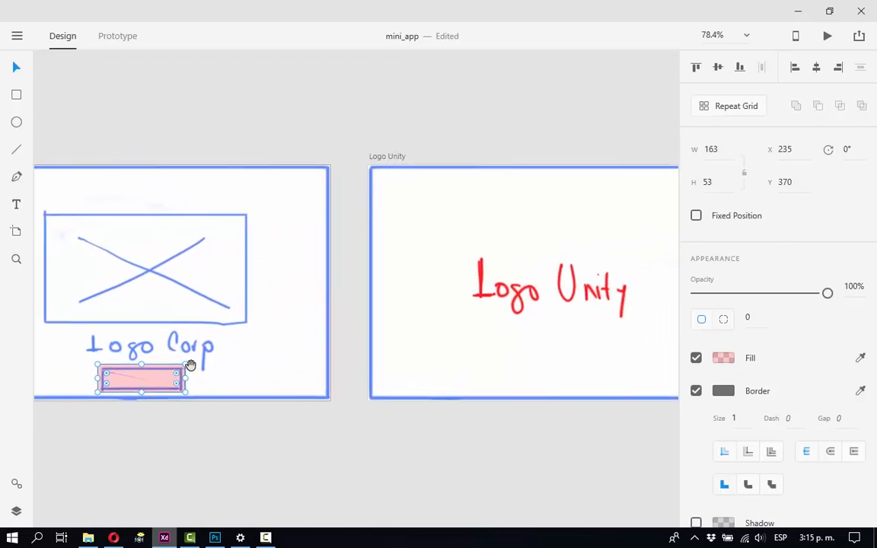
pyautogui.moveTo(243, 370); pyautogui.dragTo(217, 360)
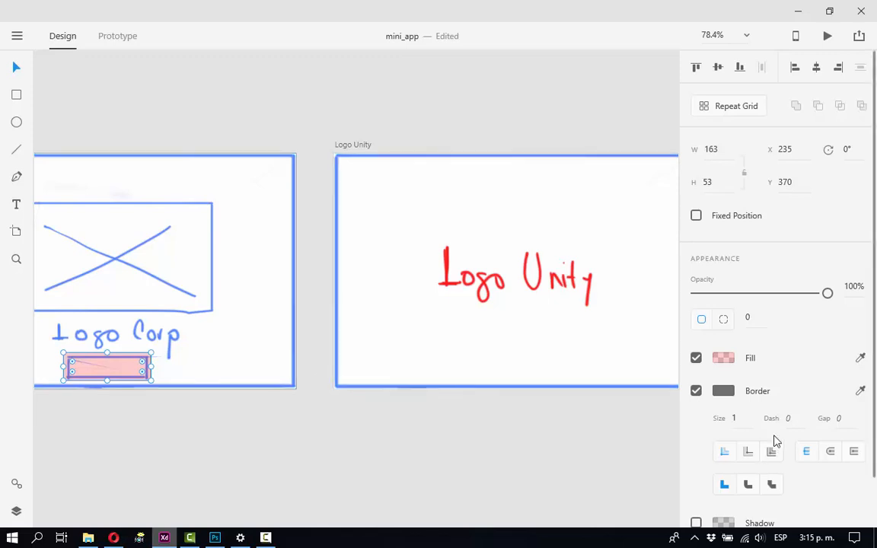
pyautogui.scroll(-2, 749, 421)
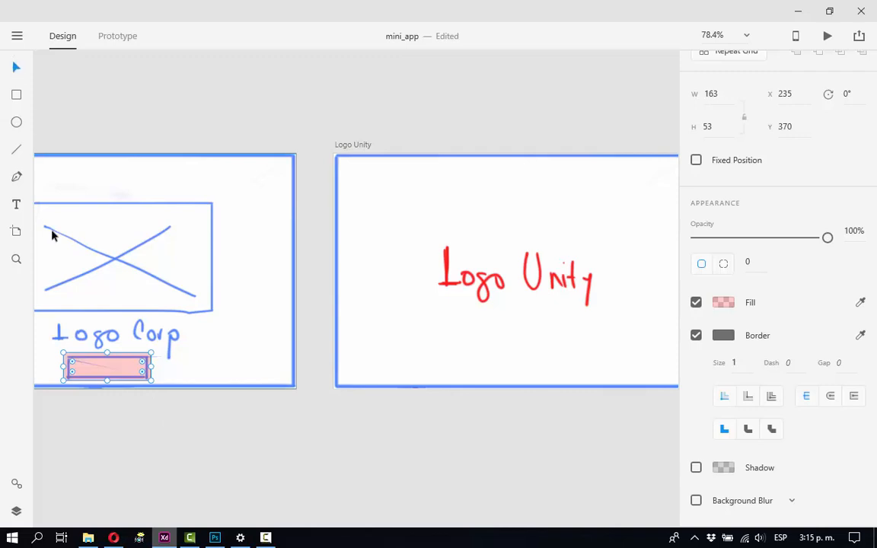
pyautogui.click(118, 36)
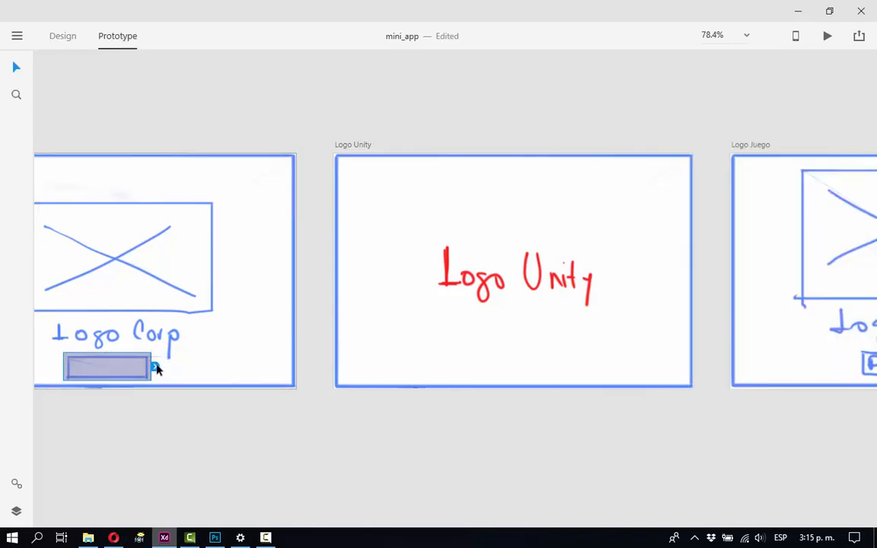
pyautogui.moveTo(157, 368); pyautogui.dragTo(324, 446)
pyautogui.click(66, 38)
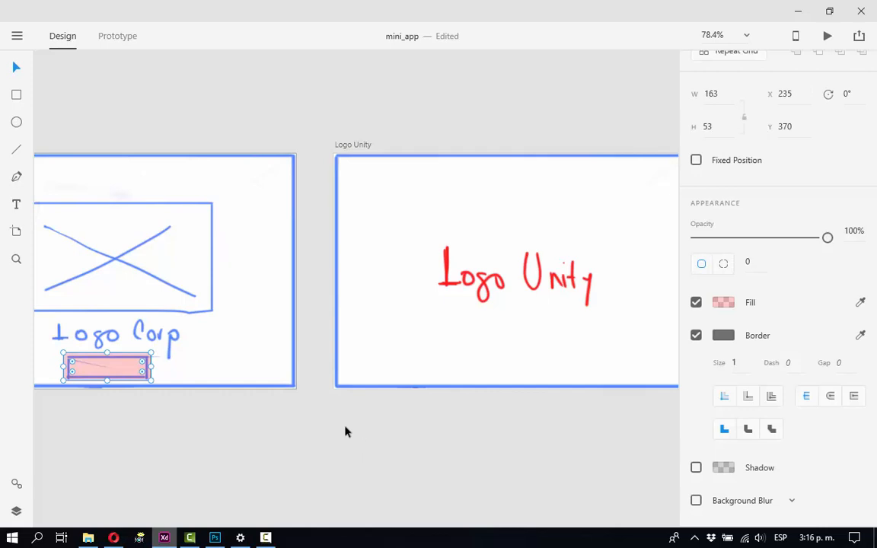
# Delete the translucent red rectangle from the splashscreen artboard.
pyautogui.moveTo(342, 427); pyautogui.dragTo(217, 427)
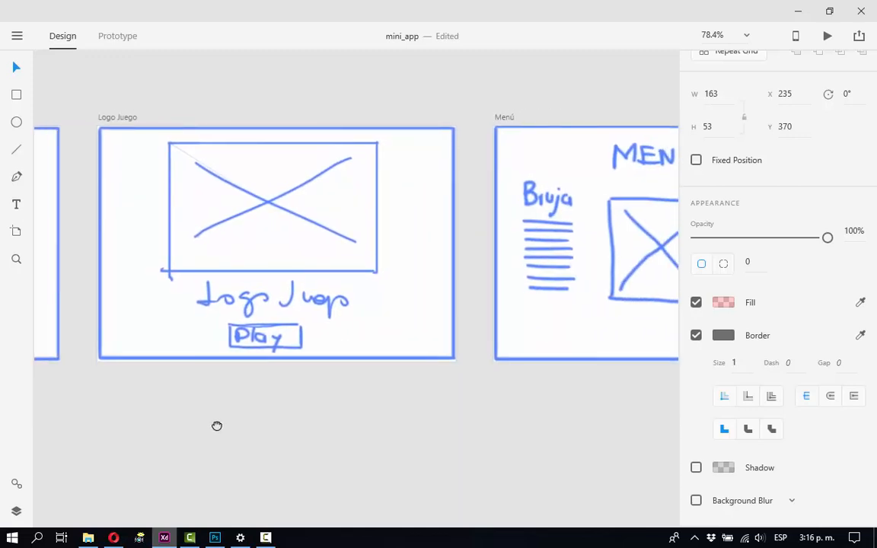
pyautogui.moveTo(158, 404); pyautogui.dragTo(485, 376)
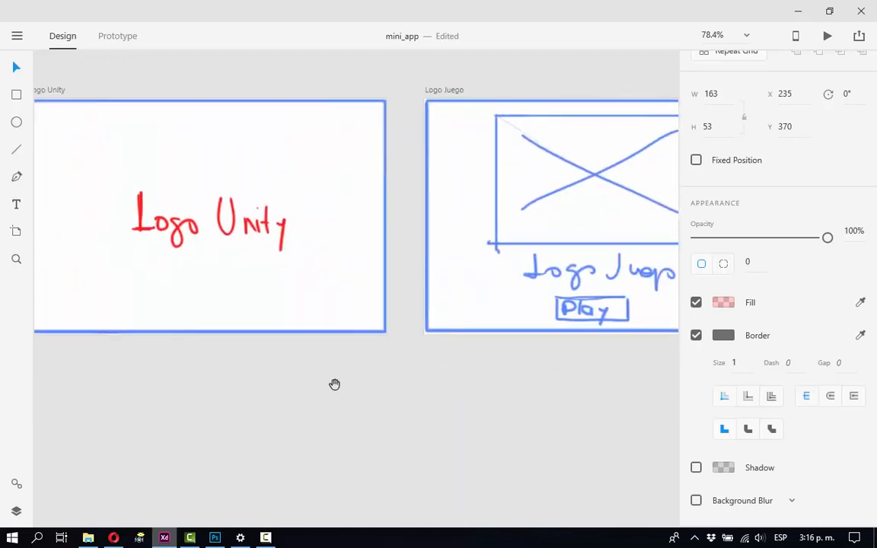
pyautogui.moveTo(335, 384); pyautogui.dragTo(544, 405)
pyautogui.moveTo(322, 402); pyautogui.dragTo(535, 421)
pyautogui.moveTo(292, 411); pyautogui.dragTo(311, 409)
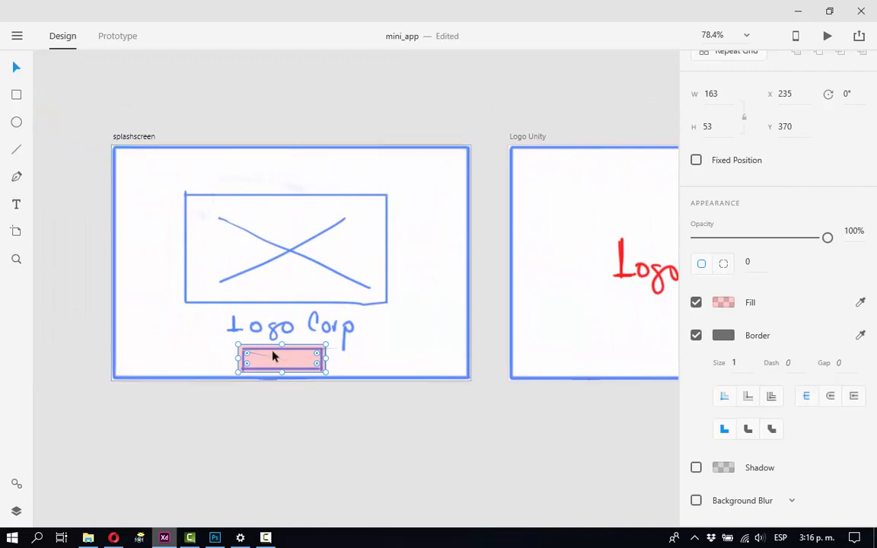
pyautogui.click(358, 399)
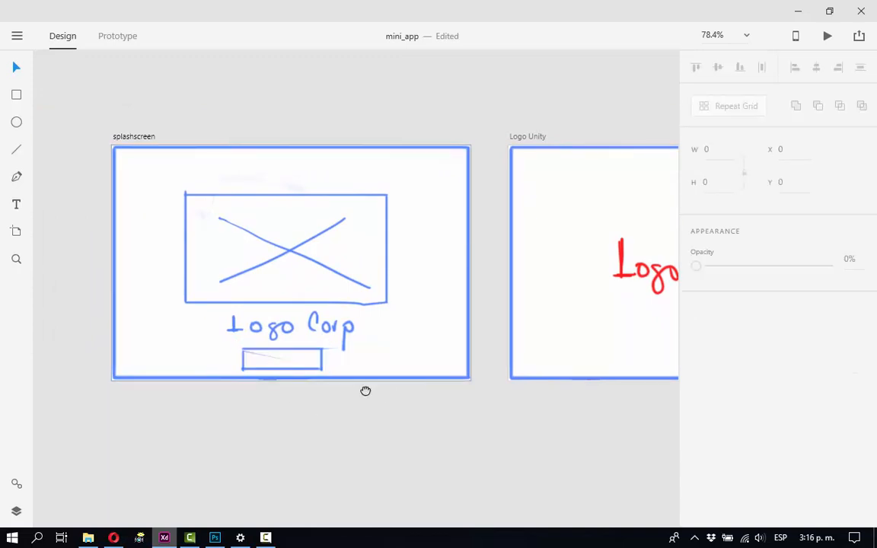
# Draw a rectangle about 156 × 62 over the Play button on the Logo Juego artboard.
pyautogui.moveTo(366, 390); pyautogui.dragTo(184, 351)
pyautogui.hscroll(10, 184, 351)
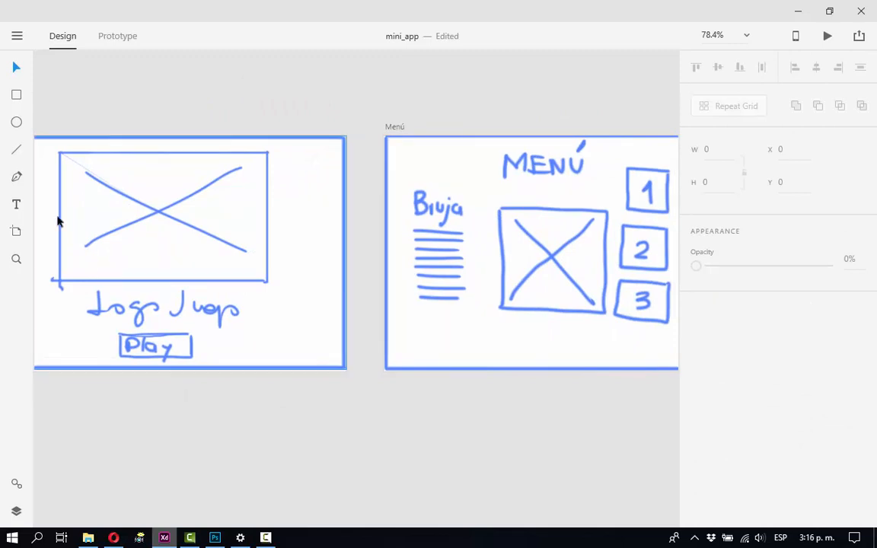
pyautogui.press('r')
pyautogui.moveTo(116, 330); pyautogui.dragTo(201, 362)
pyautogui.click(13, 67)
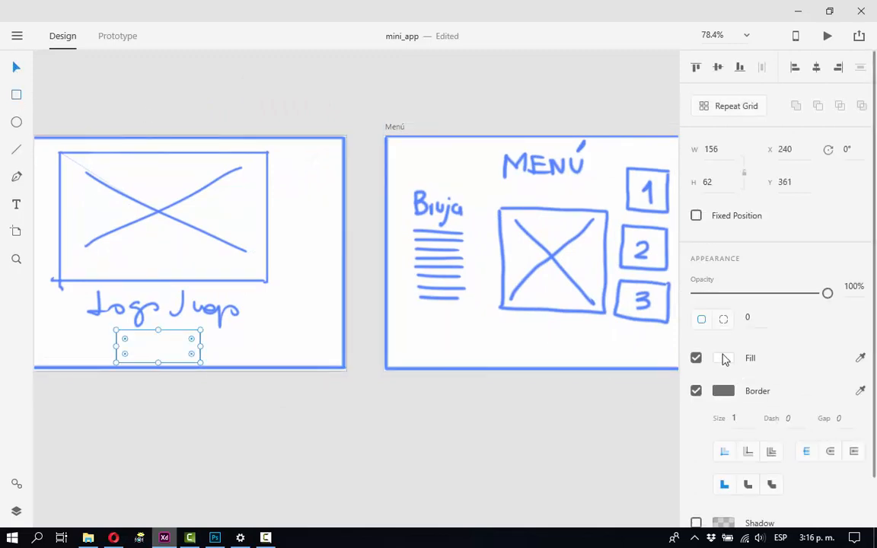
# Fill the rectangle over the Play button with solid bright orange.
pyautogui.click(723, 358)
pyautogui.click(654, 389)
pyautogui.click(629, 283)
pyautogui.moveTo(635, 280); pyautogui.dragTo(641, 272)
pyautogui.click(395, 429)
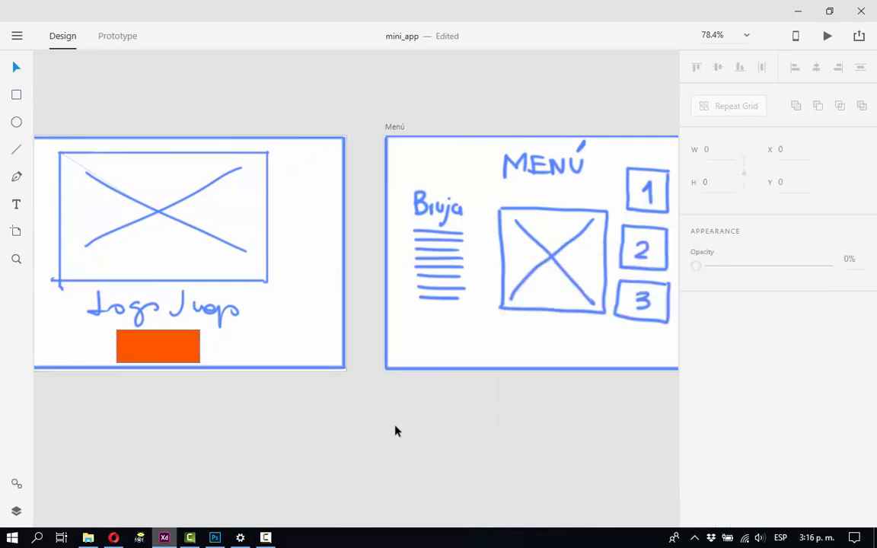
# Copy the orange rectangle to the Menú artboard, resize it to about 75 × 87, and cover each of the three arrows with a copy.
pyautogui.moveTo(395, 429); pyautogui.dragTo(269, 434)
pyautogui.click(60, 351)
pyautogui.hotkey('ctrl', 'c')
pyautogui.click(357, 335)
pyautogui.hotkey('ctrl', 'v')
pyautogui.moveTo(417, 350); pyautogui.dragTo(524, 179)
pyautogui.moveTo(522, 223); pyautogui.dragTo(332, 316)
pyautogui.moveTo(342, 273); pyautogui.dragTo(369, 286)
pyautogui.moveTo(326, 305); pyautogui.dragTo(390, 407)
pyautogui.moveTo(415, 374); pyautogui.dragTo(156, 439)
# Try copying the three orange Menú rectangles over the numbered circles in Escena Policía, then delete those copies.
pyautogui.keyDown('shift'); pyautogui.click(130, 412); pyautogui.keyUp('shift')
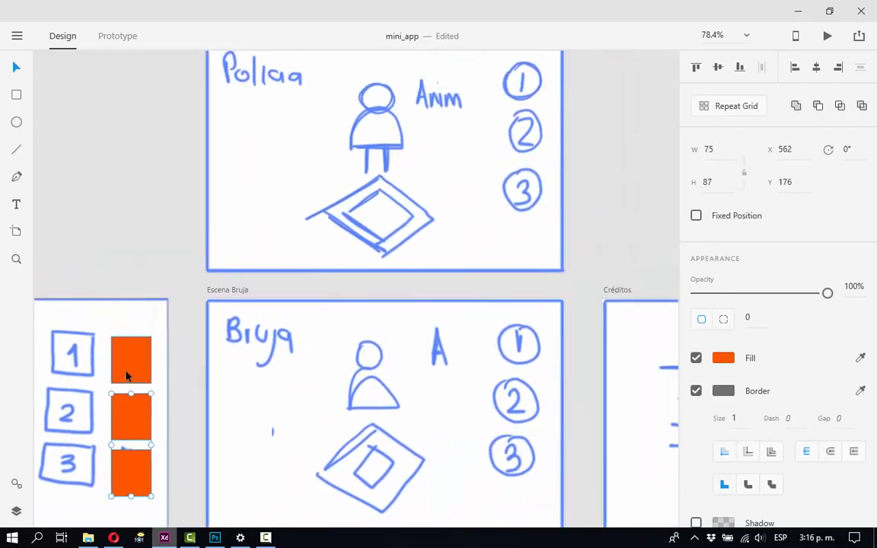
pyautogui.keyDown('shift'); pyautogui.click(128, 372); pyautogui.keyUp('shift')
pyautogui.moveTo(133, 369); pyautogui.dragTo(525, 158)
pyautogui.moveTo(548, 174); pyautogui.dragTo(473, 179)
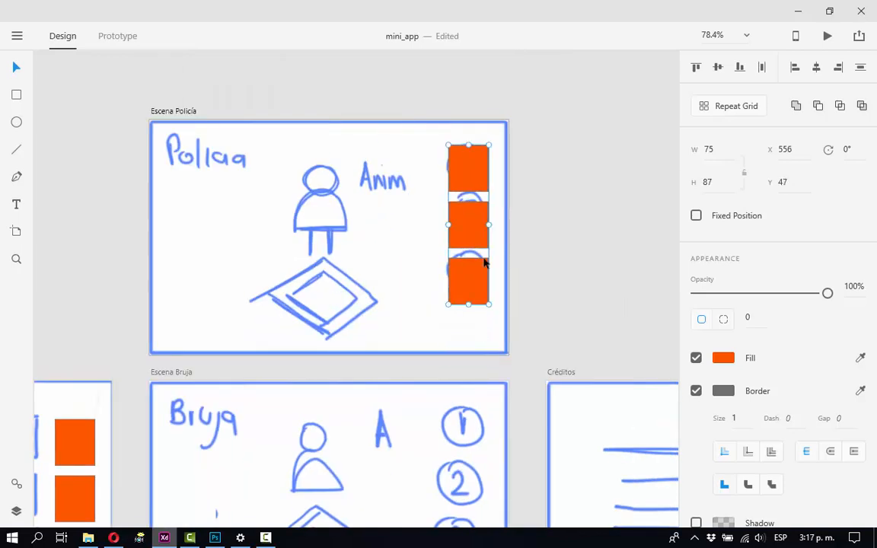
pyautogui.moveTo(478, 302); pyautogui.dragTo(455, 237)
pyautogui.press('Delete')
# Cover the three numbered buttons in Escena Policía with circles about 81 × 81.
pyautogui.moveTo(450, 105)
pyautogui.mouseDown()
pyautogui.moveTo(493, 140)
pyautogui.moveTo(477, 173)
pyautogui.moveTo(475, 226)
pyautogui.mouseUp()
pyautogui.keyDown('shift'); pyautogui.click(475, 175); pyautogui.keyUp('shift')
pyautogui.keyDown('shift'); pyautogui.click(477, 133); pyautogui.keyUp('shift')
pyautogui.moveTo(477, 133); pyautogui.dragTo(477, 128)
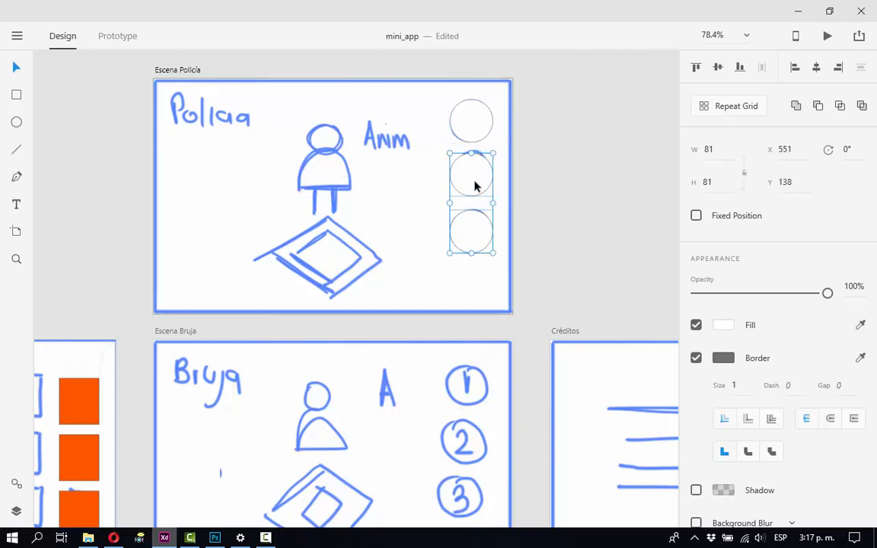
# Fill the three circles in Escena Policía with blue #2A38BC.
pyautogui.click(723, 325)
pyautogui.click(653, 287)
pyautogui.click(610, 274)
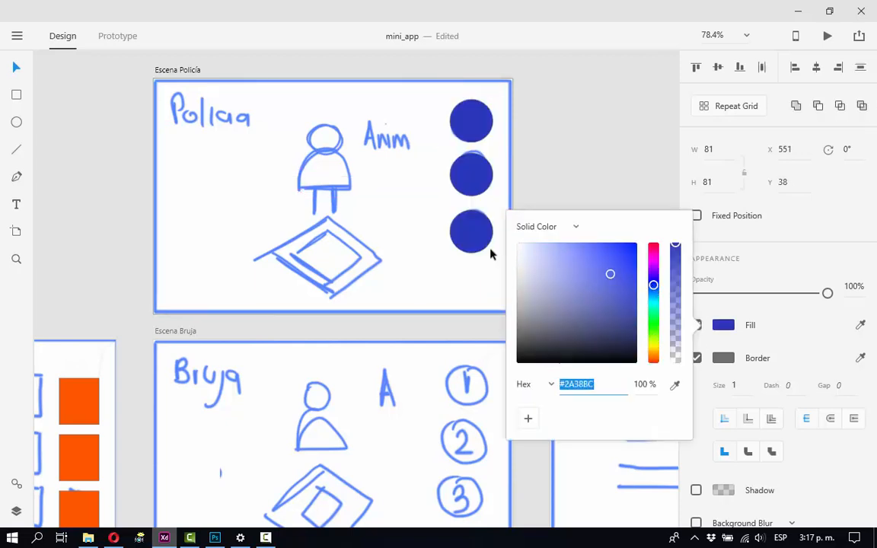
pyautogui.click(491, 251)
# Copy the three blue circles over the numbered buttons in Escena Bruja and Escena Fantasma.
pyautogui.moveTo(483, 116); pyautogui.dragTo(411, 433)
pyautogui.moveTo(476, 387); pyautogui.dragTo(436, 261)
pyautogui.moveTo(504, 172); pyautogui.dragTo(326, 371)
# Copy one blue circle over the close icon in Créditos and fill it with dark navy blue.
pyautogui.moveTo(187, 229); pyautogui.dragTo(586, 222)
pyautogui.click(723, 325)
pyautogui.click(606, 333)
pyautogui.click(267, 281)
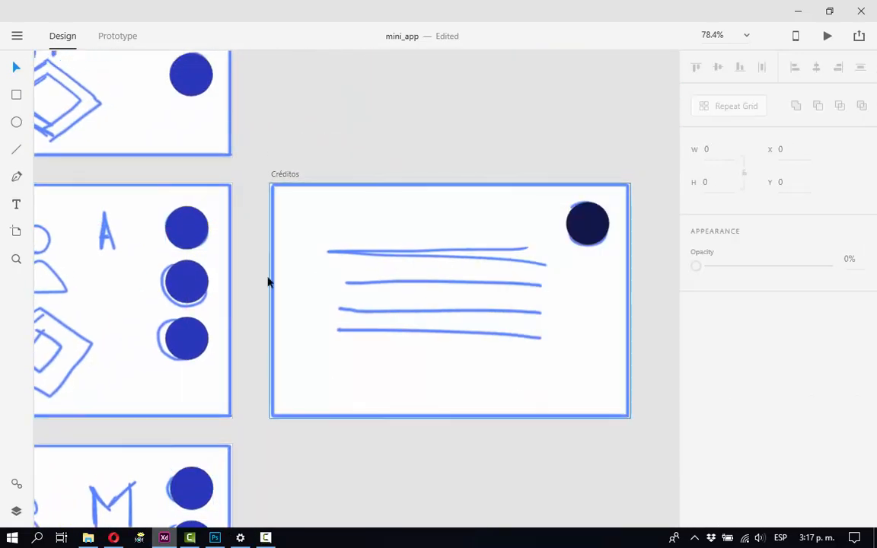
# Save the mini_app document with the new button shapes.
pyautogui.moveTo(165, 288); pyautogui.dragTo(308, 288)
pyautogui.hotkey('ctrl', '-')
pyautogui.hotkey('ctrl', '-')
pyautogui.hotkey('ctrl', '-')
pyautogui.hotkey('ctrl', '-')
pyautogui.click(14, 35)
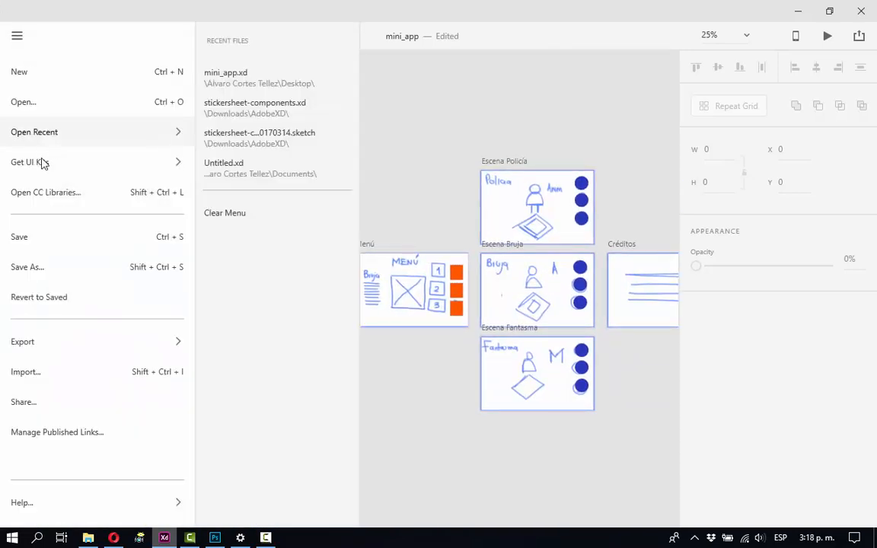
pyautogui.click(23, 238)
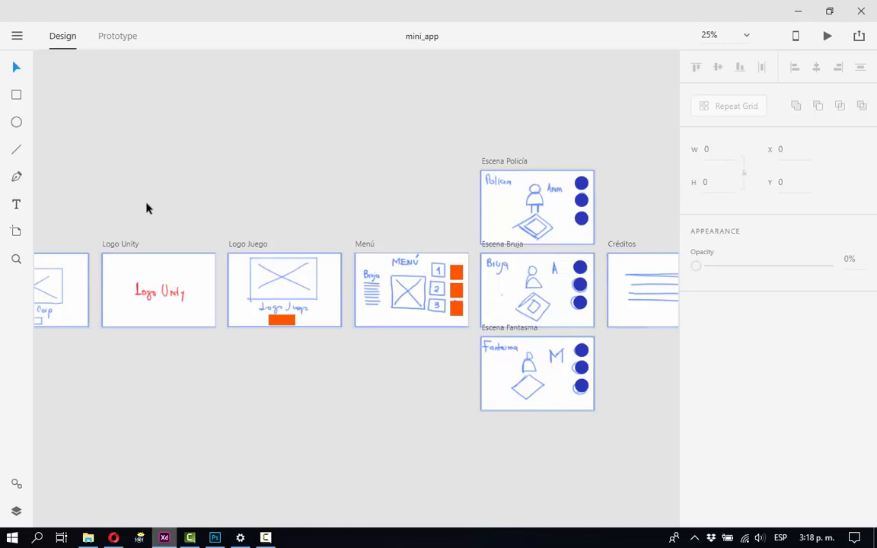
# Select the orange rectangles on Logo Juego and Menú together, try moving them, and undo the move.
pyautogui.click(272, 325)
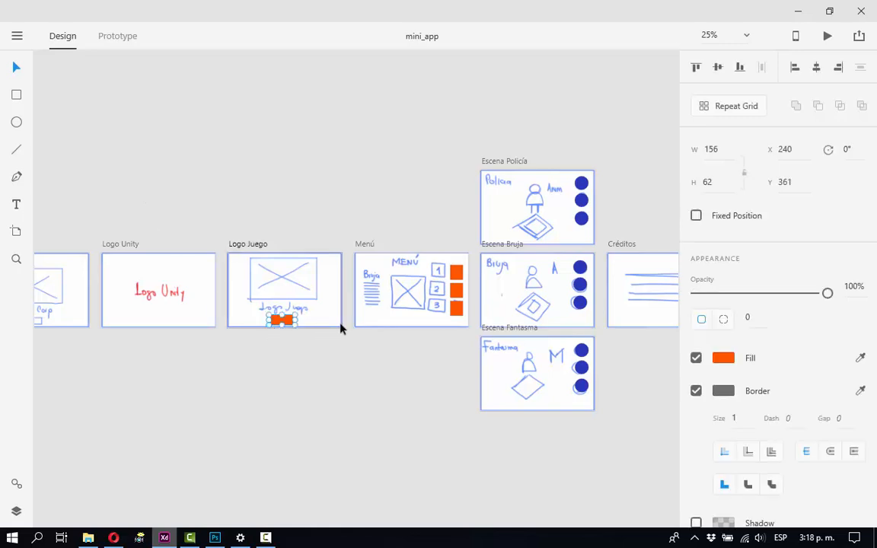
pyautogui.keyDown('shift'); pyautogui.click(454, 272); pyautogui.keyUp('shift')
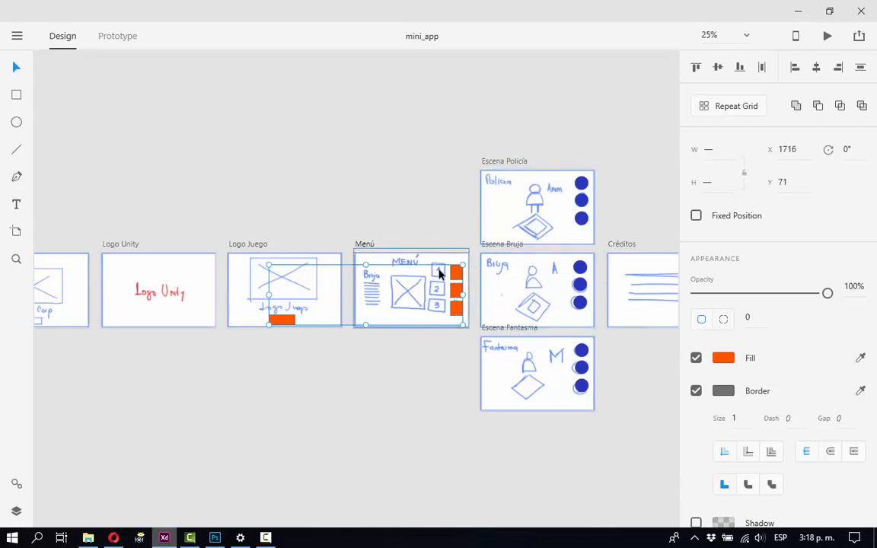
pyautogui.moveTo(455, 274); pyautogui.dragTo(411, 189)
pyautogui.hotkey('ctrl', 'z')
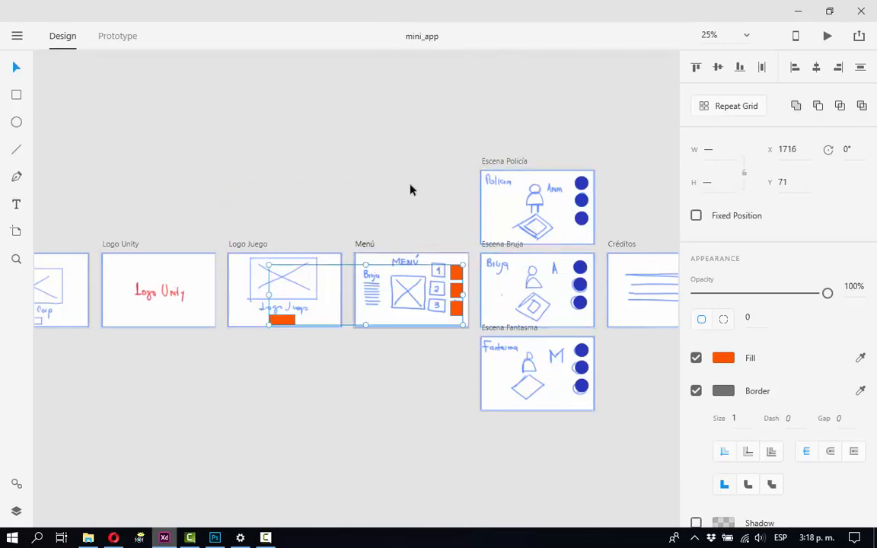
# Add the blue scene circles to the selection, try a move and undo it, and include the dark circle in Créditos.
pyautogui.moveTo(566, 156); pyautogui.dragTo(597, 407)
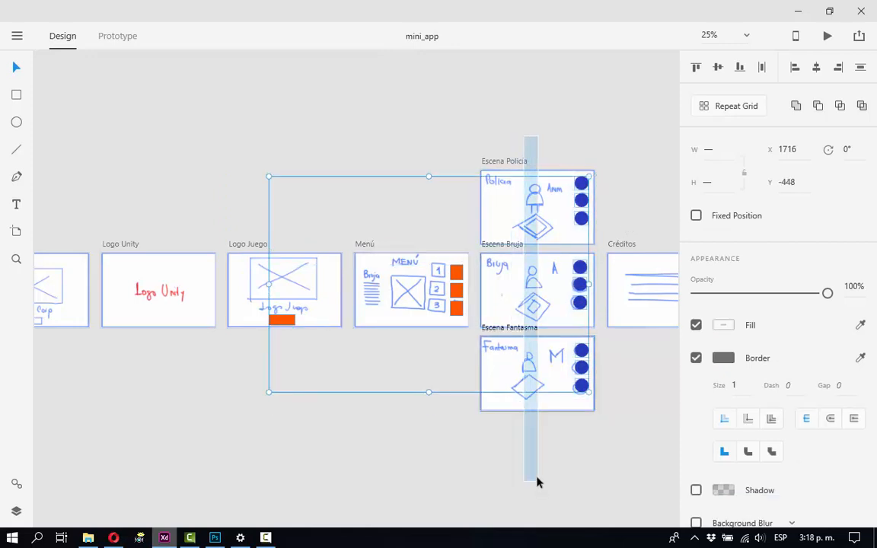
pyautogui.moveTo(587, 226); pyautogui.dragTo(418, 186)
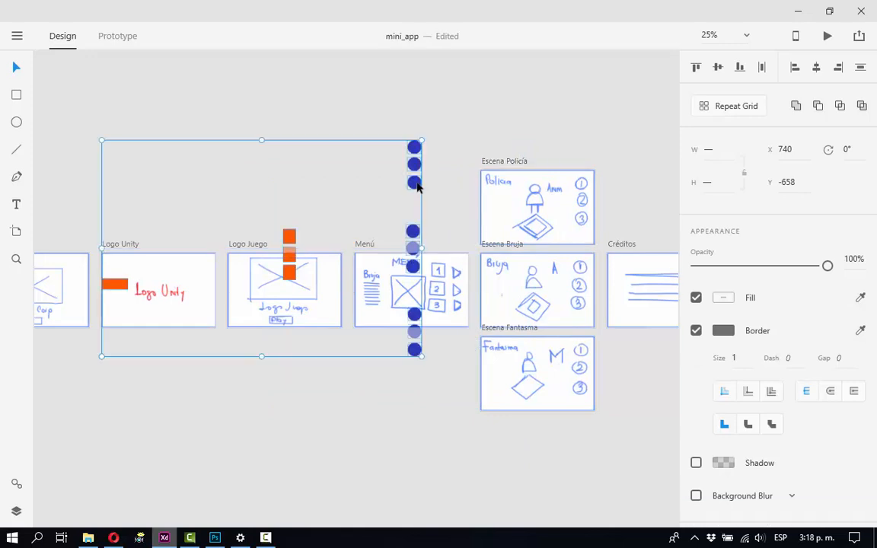
pyautogui.hotkey('ctrl', 'z')
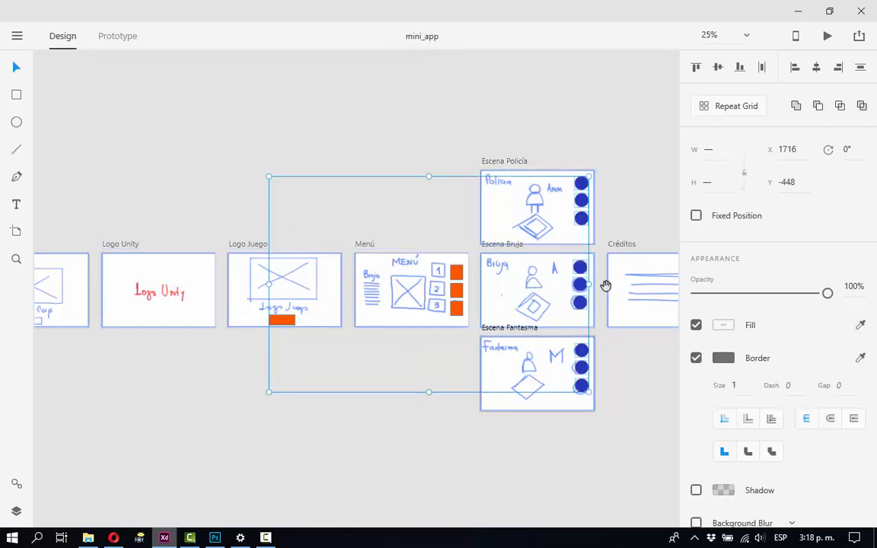
pyautogui.moveTo(606, 285); pyautogui.dragTo(436, 275)
pyautogui.keyDown('shift'); pyautogui.click(538, 257); pyautogui.keyUp('shift')
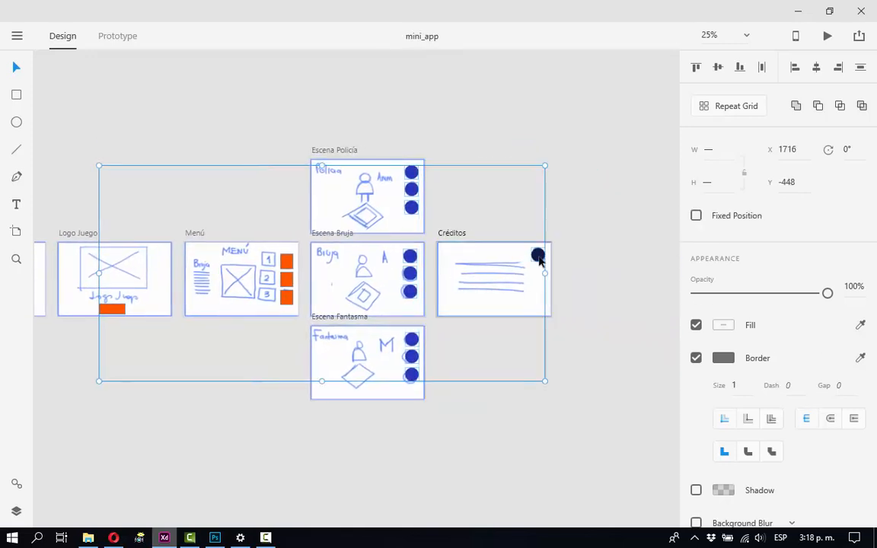
# Set the fill of all selected button shapes to orange #FF5700 at 50% opacity.
pyautogui.click(724, 325)
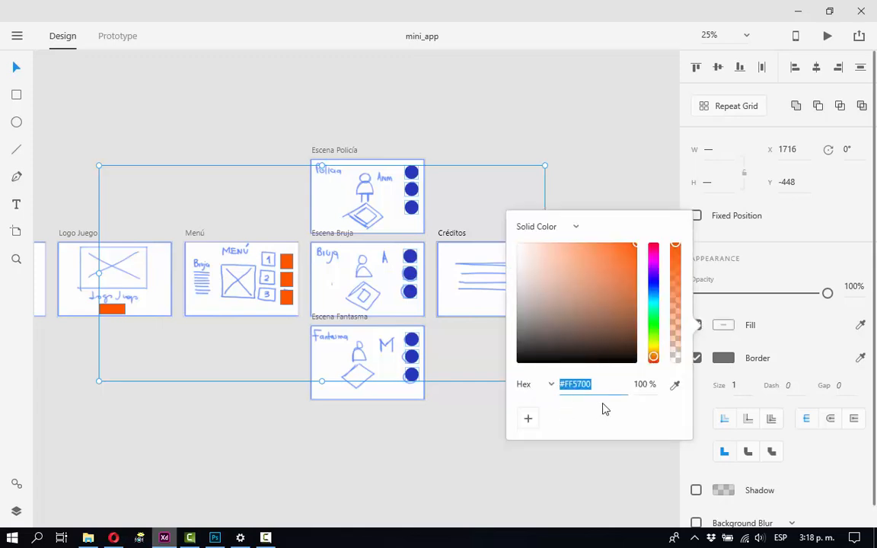
pyautogui.click(643, 384)
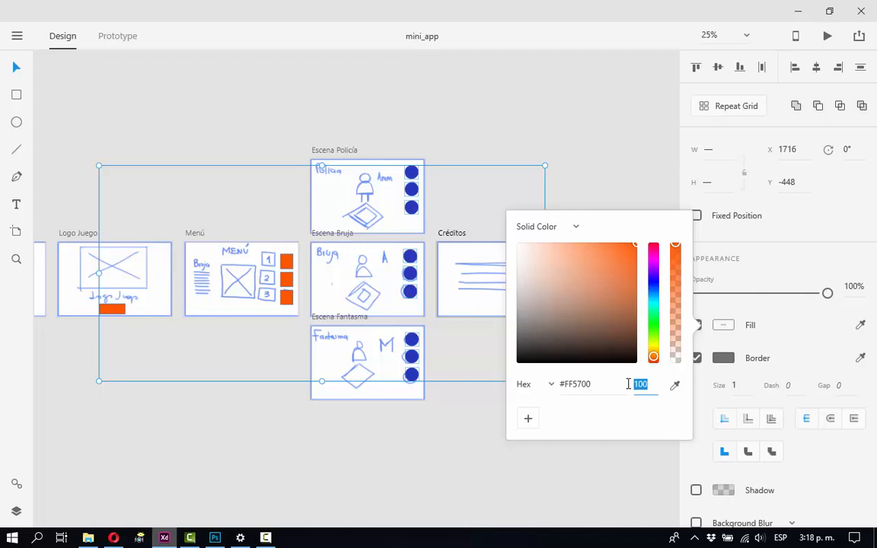
pyautogui.write('50')
pyautogui.press('Return')
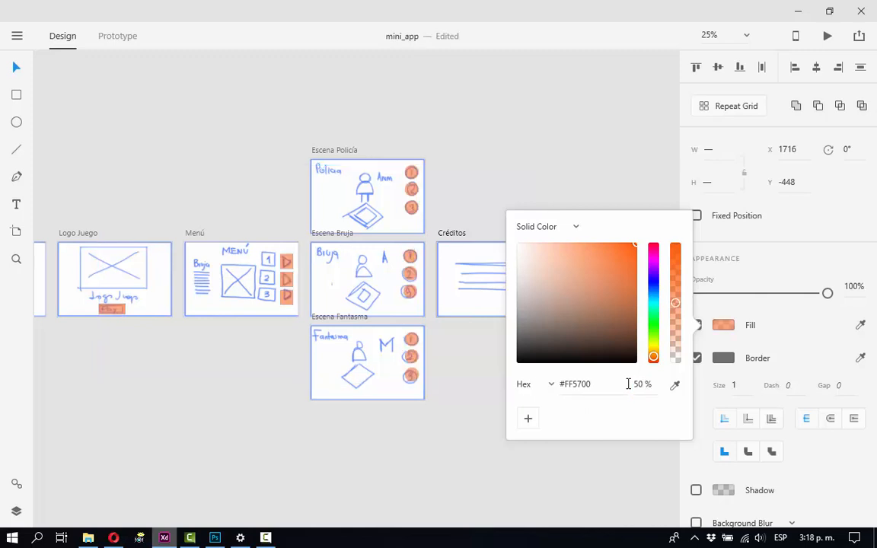
pyautogui.click(578, 155)
# Recolour the circles in Escena Policía, Escena Bruja and Escena Fantasma with a semi-transparent blue fill.
pyautogui.moveTo(407, 147); pyautogui.dragTo(418, 379)
pyautogui.moveTo(350, 138); pyautogui.dragTo(389, 494)
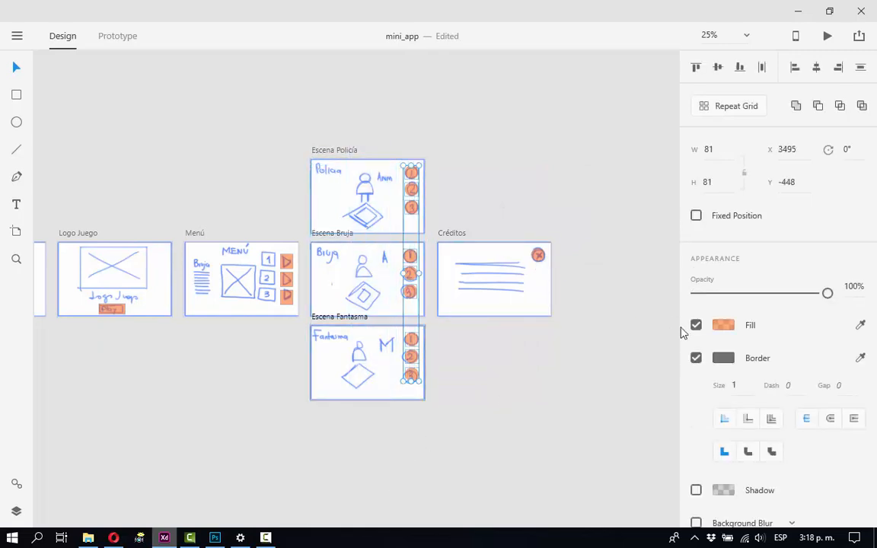
pyautogui.click(724, 325)
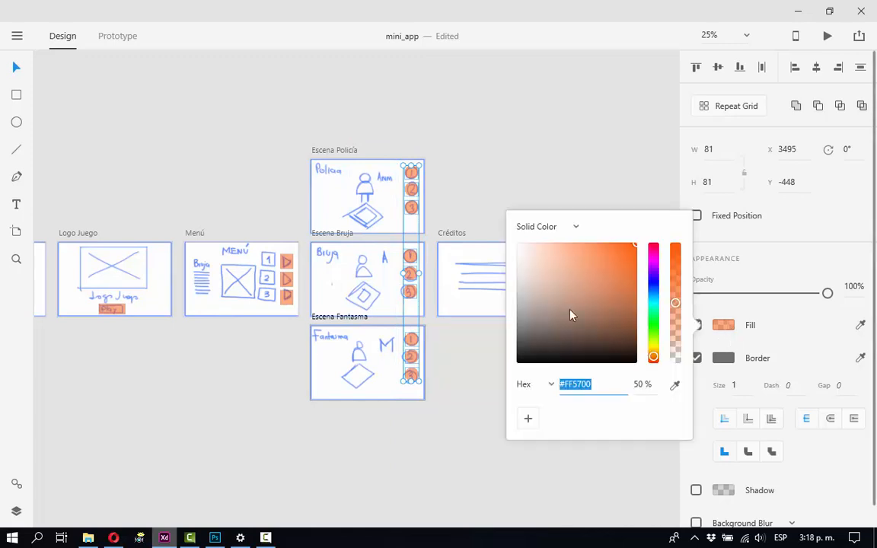
pyautogui.click(653, 282)
pyautogui.click(624, 269)
pyautogui.click(611, 165)
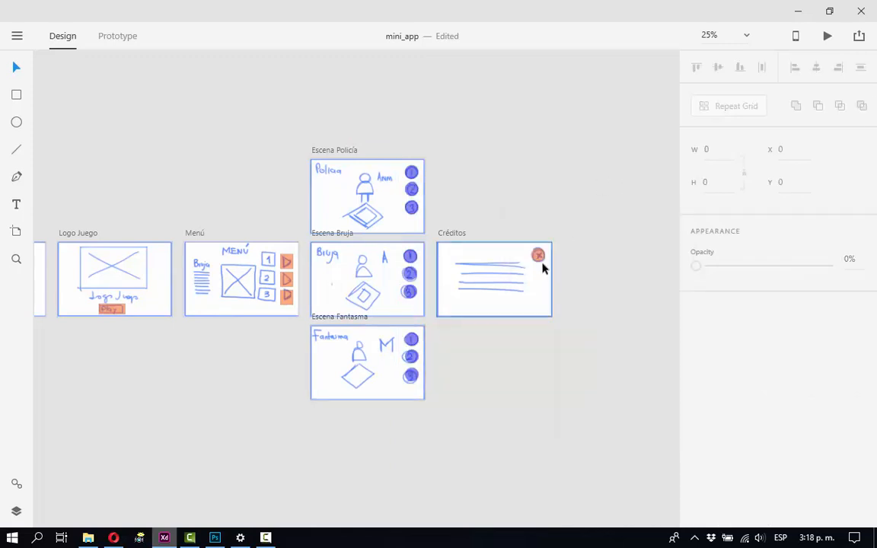
# Change the fill of the close-button circle in Créditos to semi-transparent green.
pyautogui.click(539, 255)
pyautogui.click(724, 325)
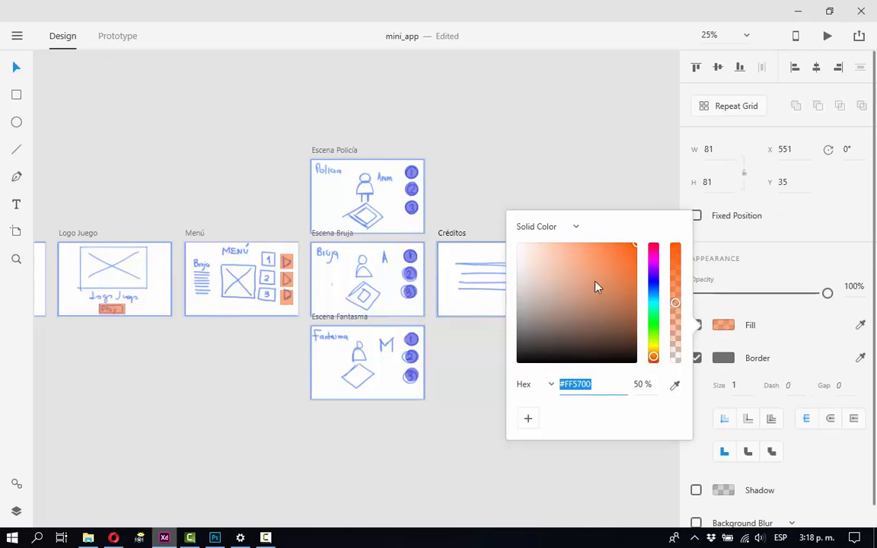
pyautogui.click(653, 327)
pyautogui.click(616, 284)
pyautogui.click(634, 165)
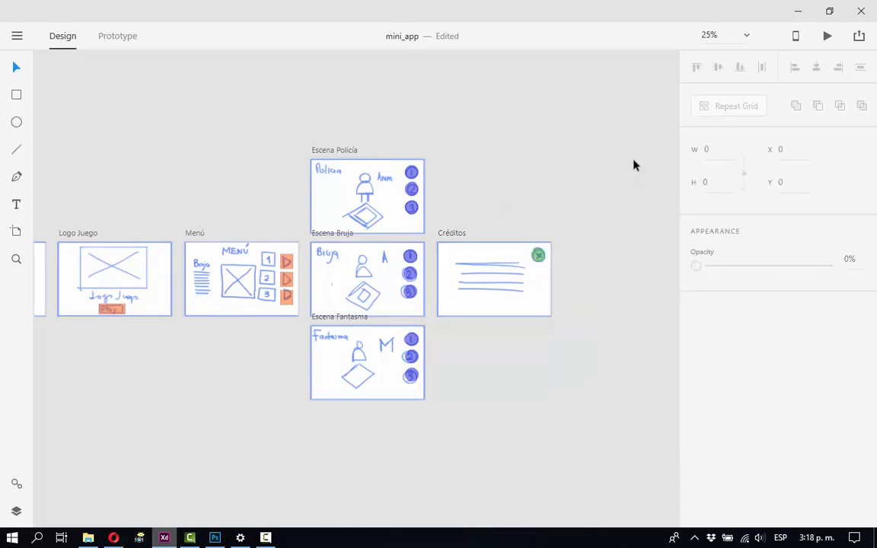
# Switch to Prototype mode and link the splashscreen artboard to Logo Unity with a Dissolve transition, Ease Out easing and 0,4 s duration.
pyautogui.hscroll(-6, 317, 317)
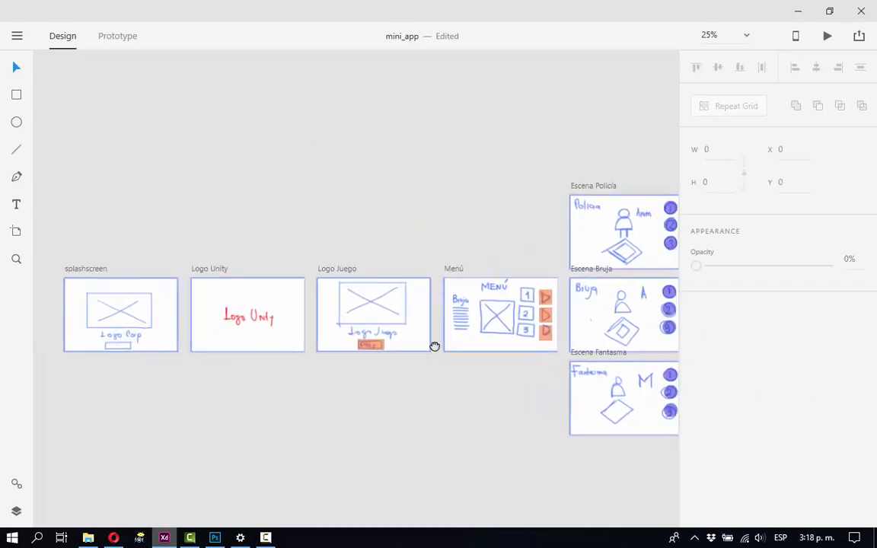
pyautogui.click(109, 37)
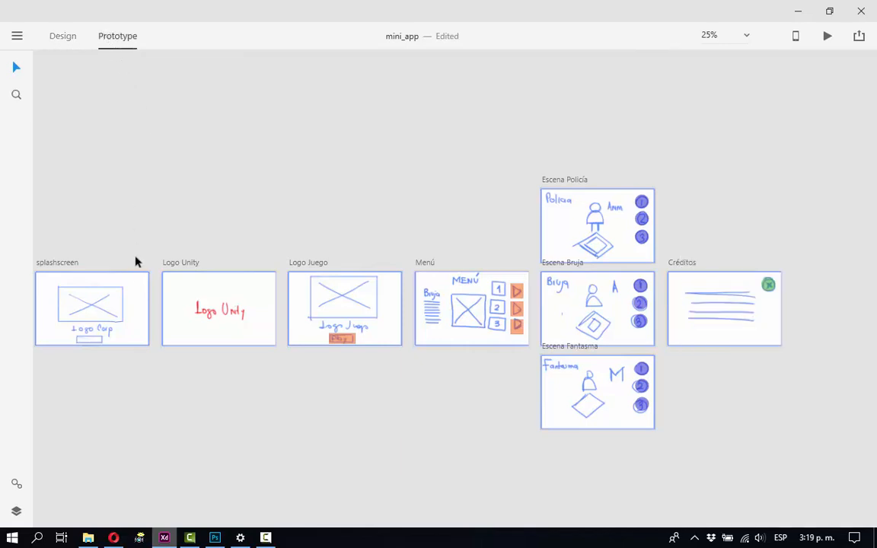
pyautogui.moveTo(124, 274); pyautogui.dragTo(241, 313)
pyautogui.press('z')
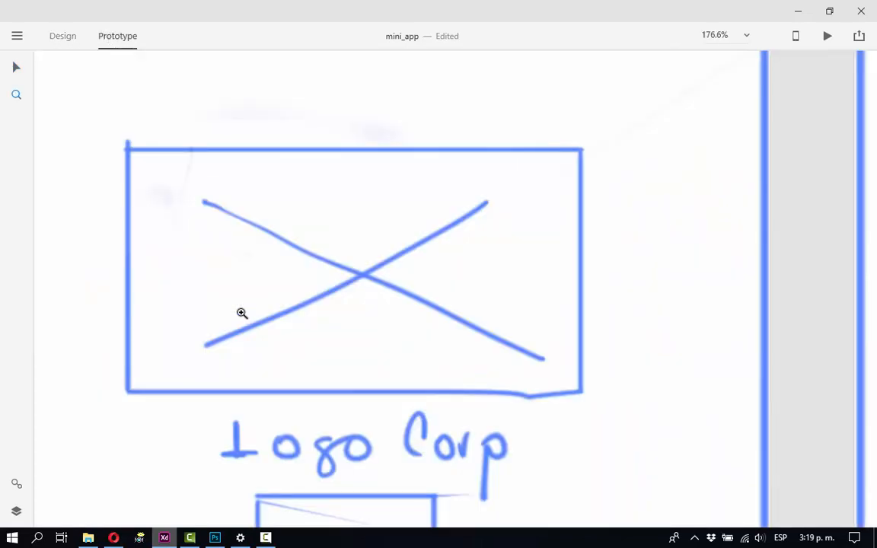
pyautogui.click(302, 340)
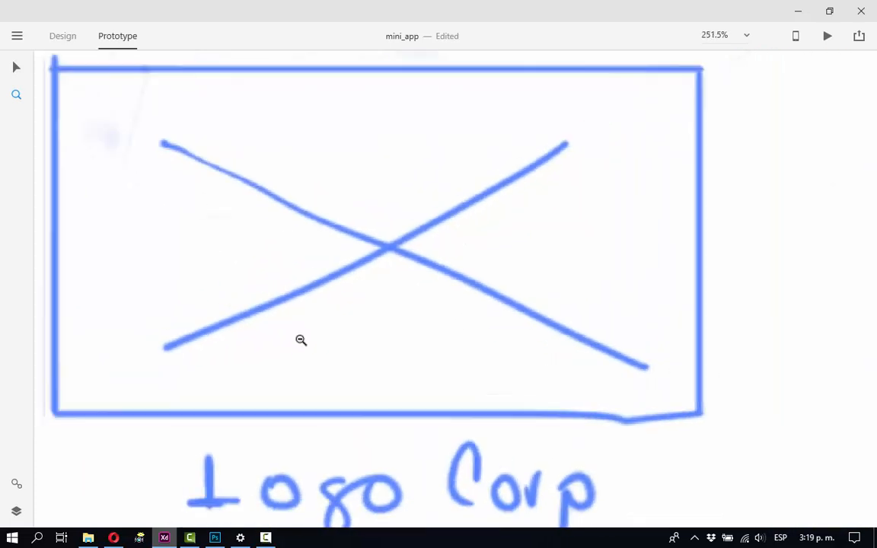
pyautogui.scroll(-8, 301, 340)
pyautogui.moveTo(338, 333); pyautogui.dragTo(228, 299)
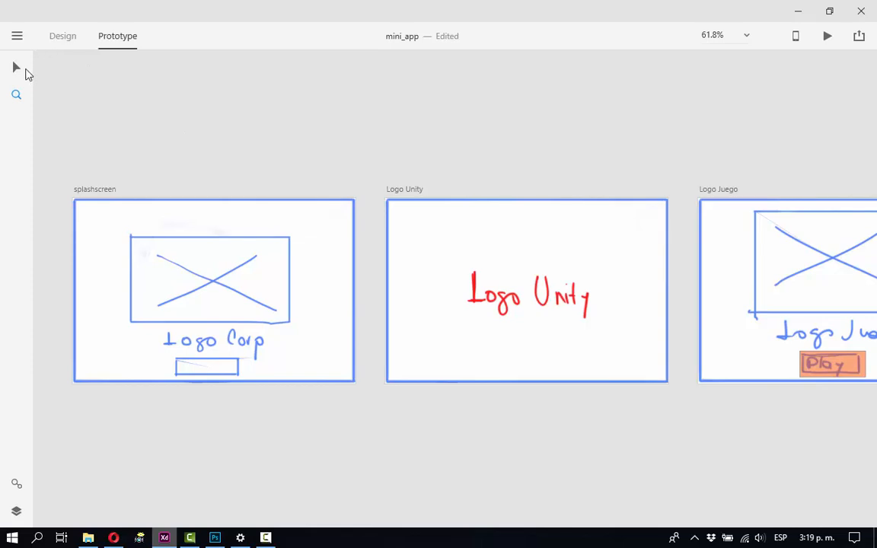
pyautogui.click(358, 293)
pyautogui.moveTo(362, 296); pyautogui.dragTo(389, 291)
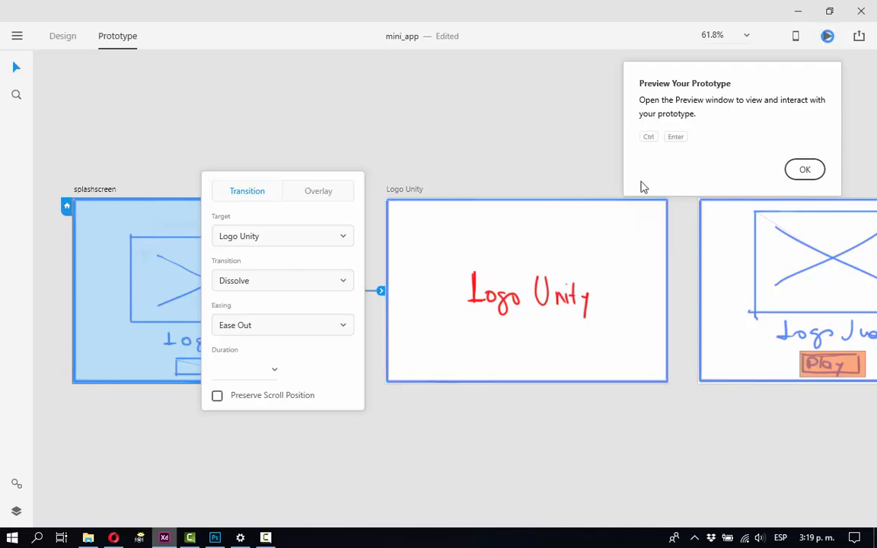
pyautogui.click(804, 171)
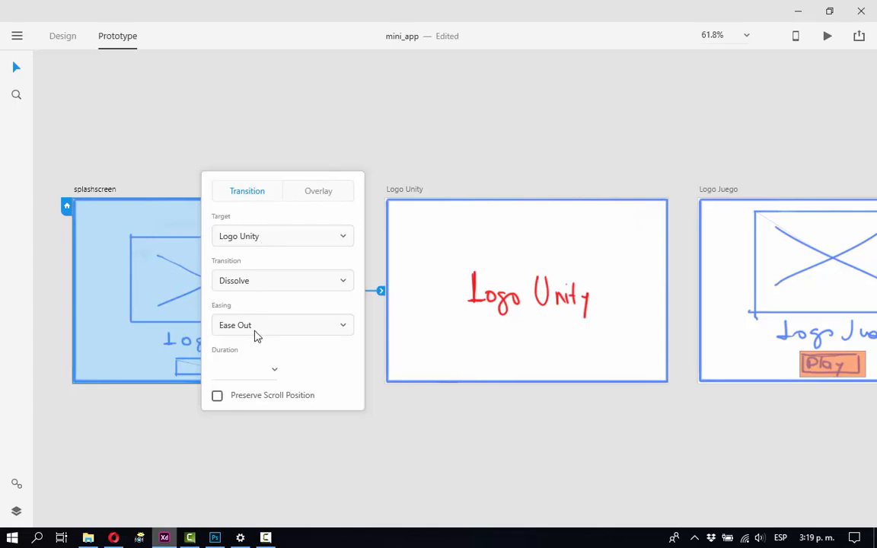
pyautogui.click(246, 370)
pyautogui.press('Return')
# Link the Logo Unity artboard to Logo Juego with a Dissolve transition of 0,4 s.
pyautogui.hscroll(5, 516, 173)
pyautogui.click(339, 251)
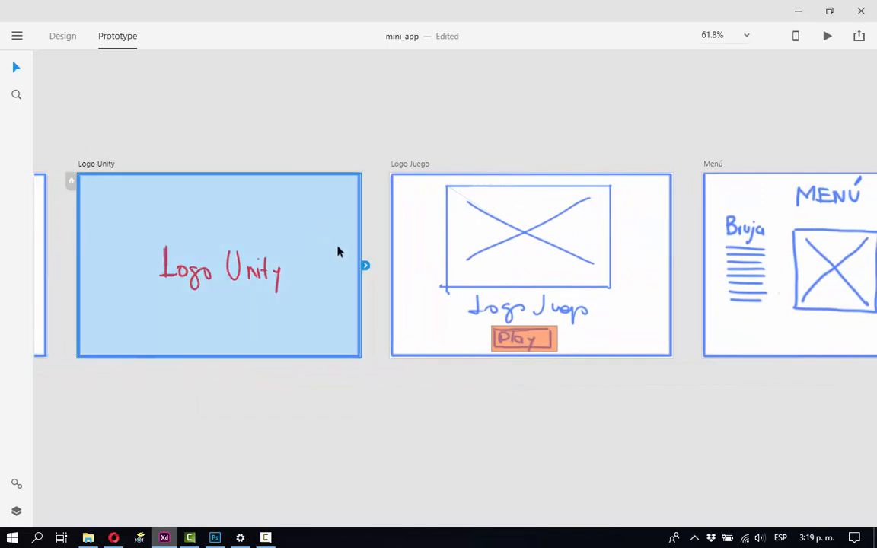
pyautogui.moveTo(368, 265); pyautogui.dragTo(392, 270)
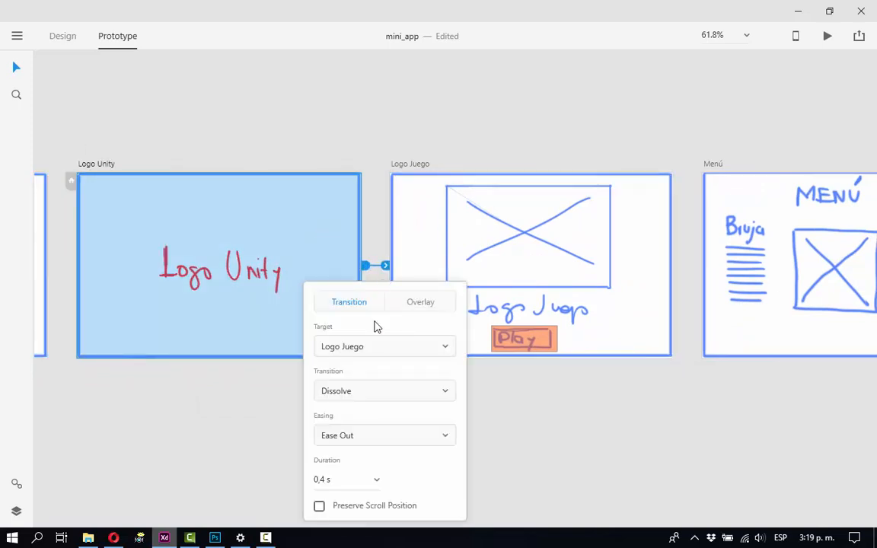
pyautogui.click(456, 152)
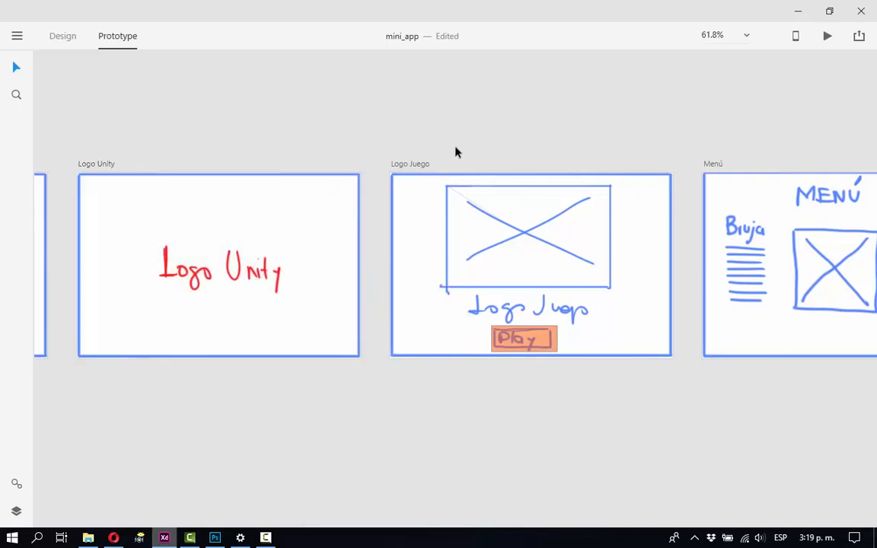
# Link the orange Play button in Logo Juego to the Menú artboard with a Dissolve transition of 0,4 s.
pyautogui.moveTo(492, 141); pyautogui.dragTo(207, 112)
pyautogui.click(232, 309)
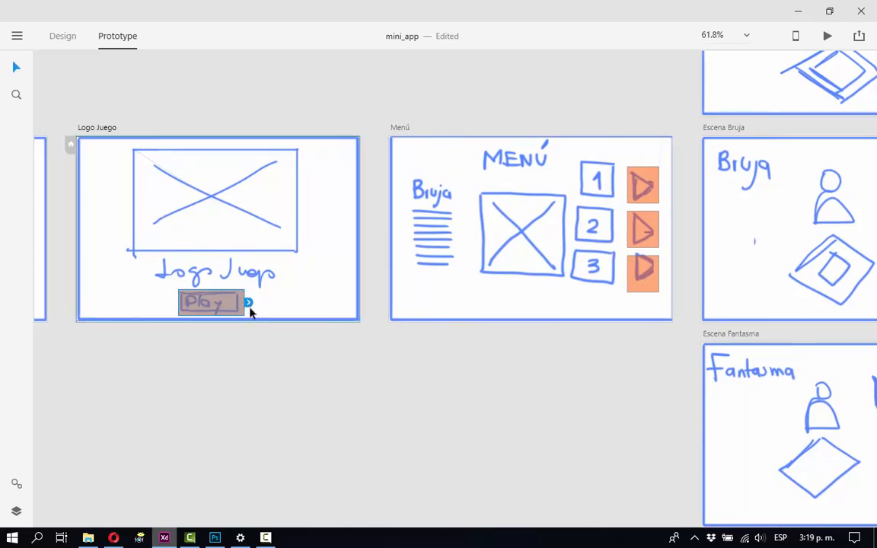
pyautogui.moveTo(249, 306); pyautogui.dragTo(391, 230)
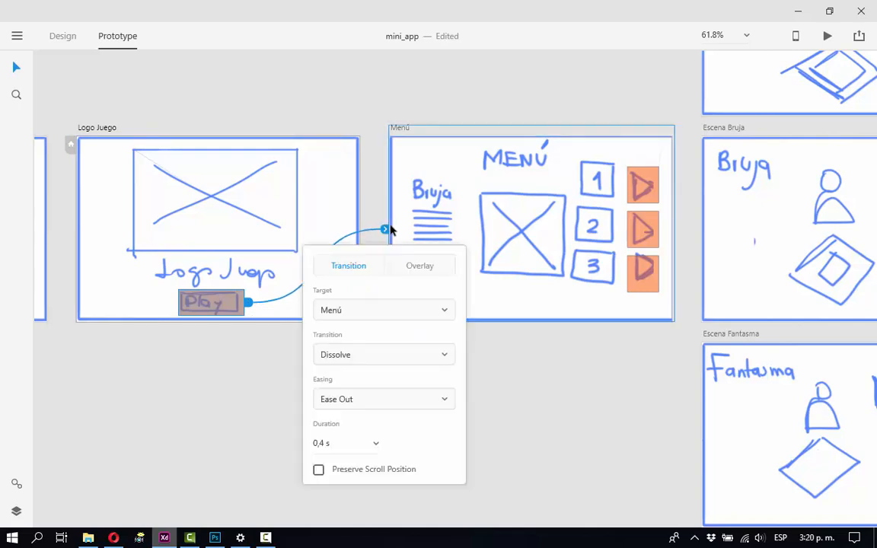
pyautogui.click(435, 114)
# Examine the Play button's link to Menú and how the Menú buttons correspond to the three scene artboards.
pyautogui.hscroll(5, 474, 182)
pyautogui.hscroll(-4, 179, 249)
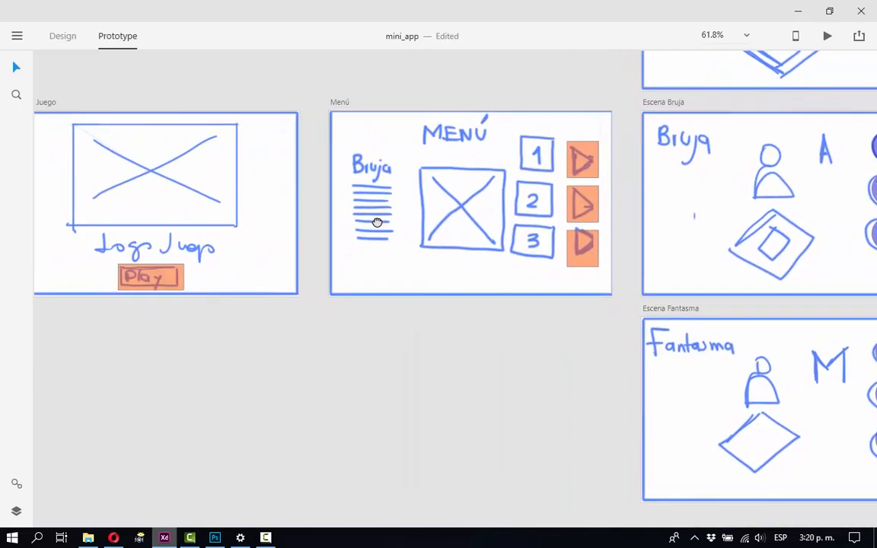
pyautogui.click(172, 276)
pyautogui.hscroll(4, 174, 235)
pyautogui.hscroll(2, 174, 236)
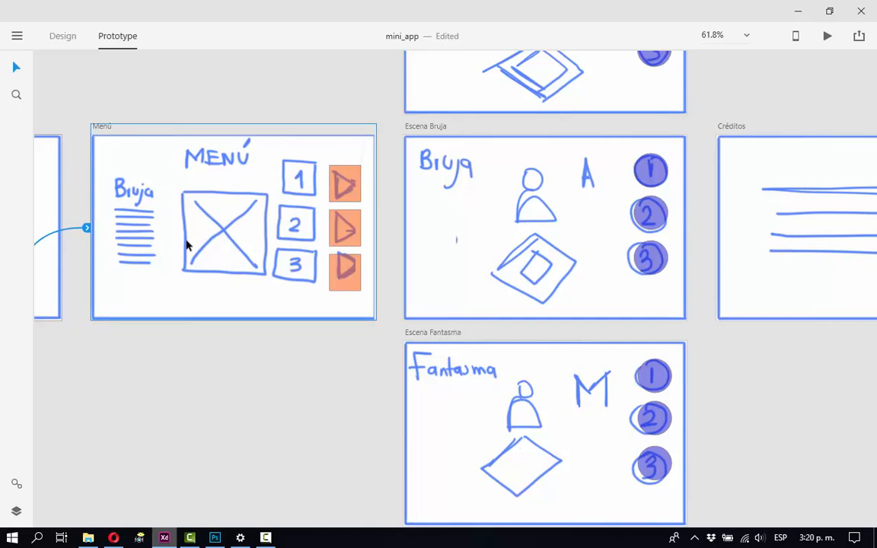
pyautogui.scroll(3, 186, 244)
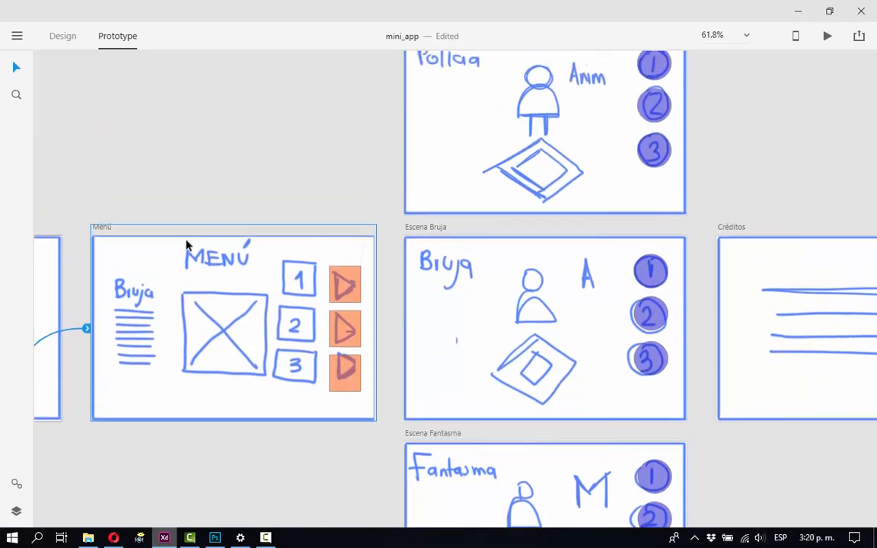
pyautogui.scroll(1, 186, 244)
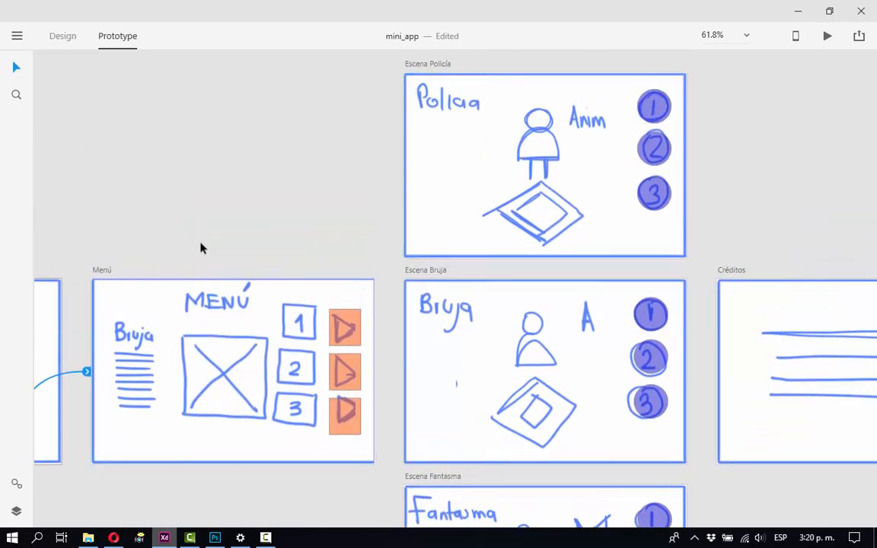
pyautogui.scroll(-1, 202, 249)
pyautogui.scroll(1, 204, 245)
pyautogui.moveTo(336, 309); pyautogui.dragTo(258, 200)
pyautogui.moveTo(314, 190); pyautogui.dragTo(208, 295)
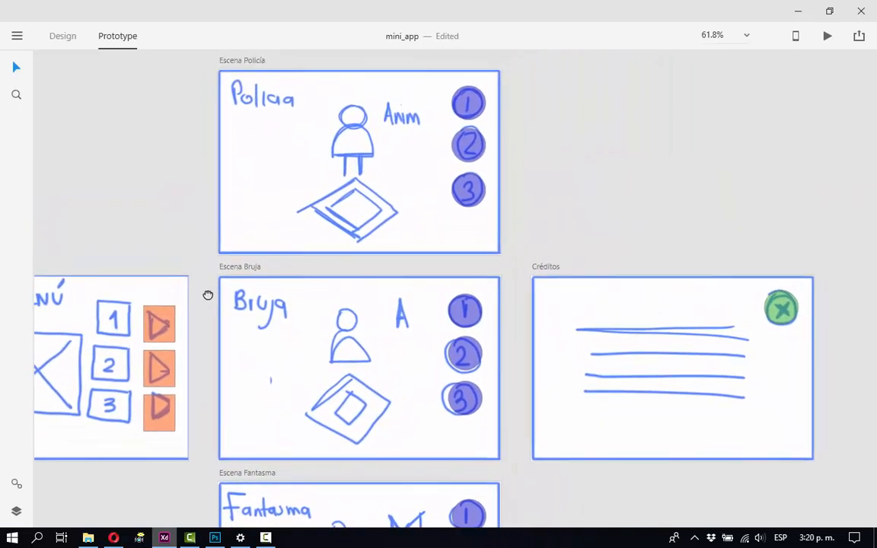
# Link the three orange Menú buttons in order to Escena Policía, Escena Bruja and Escena Fantasma.
pyautogui.click(156, 334)
pyautogui.moveTo(177, 326); pyautogui.dragTo(219, 144)
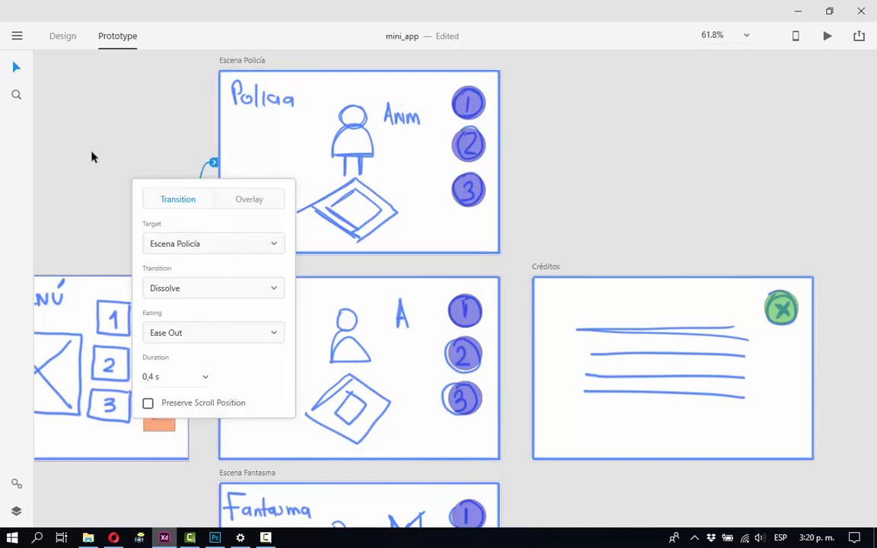
pyautogui.click(91, 157)
pyautogui.click(166, 365)
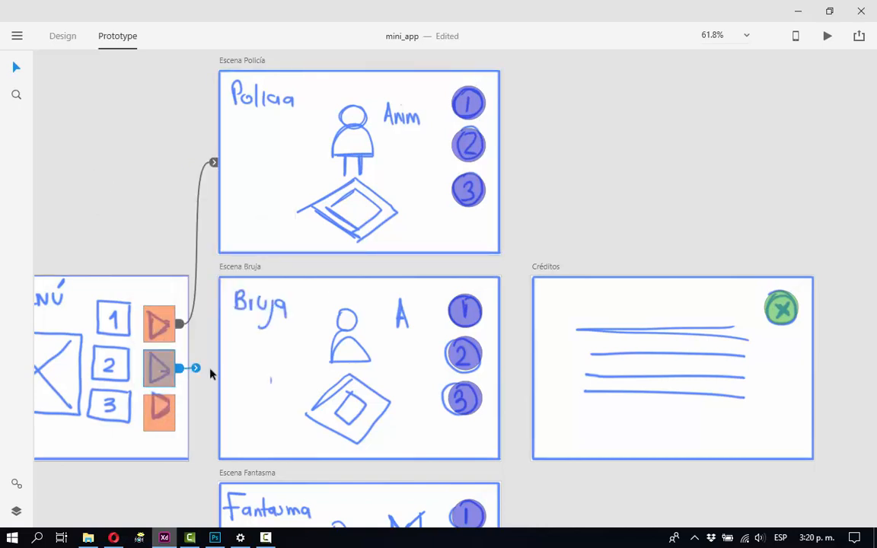
pyautogui.moveTo(195, 369); pyautogui.dragTo(229, 369)
pyautogui.click(163, 409)
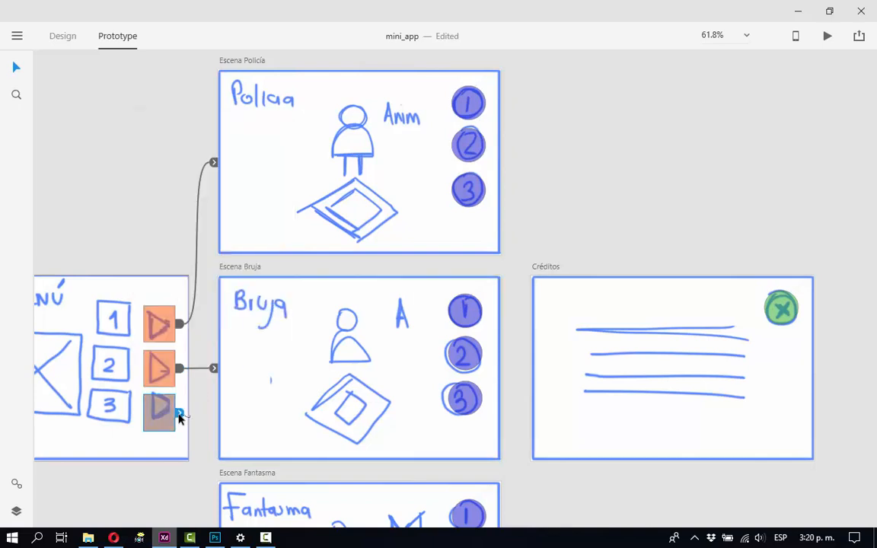
pyautogui.moveTo(180, 415); pyautogui.dragTo(202, 518)
pyautogui.click(494, 176)
pyautogui.moveTo(507, 164)
pyautogui.mouseDown()
pyautogui.moveTo(533, 344)
pyautogui.moveTo(541, 350)
pyautogui.moveTo(507, 172)
pyautogui.mouseUp()
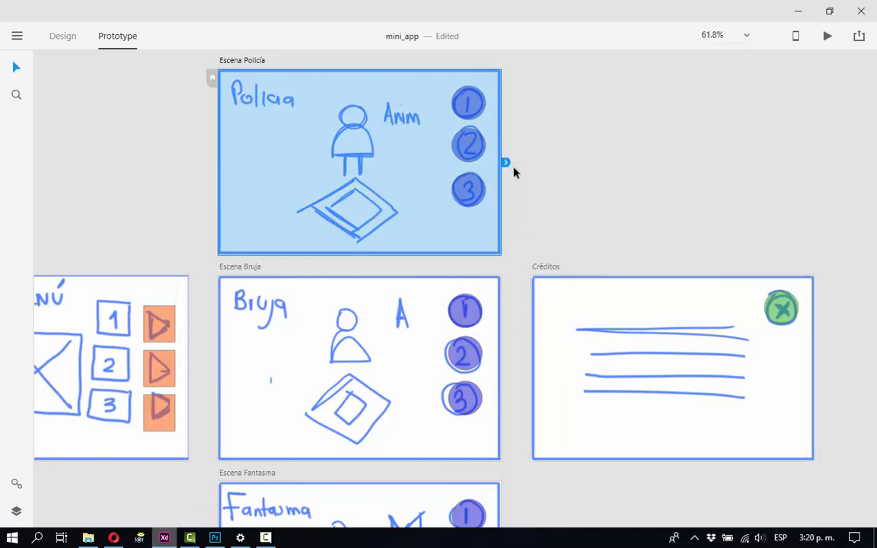
pyautogui.click(532, 120)
pyautogui.click(470, 103)
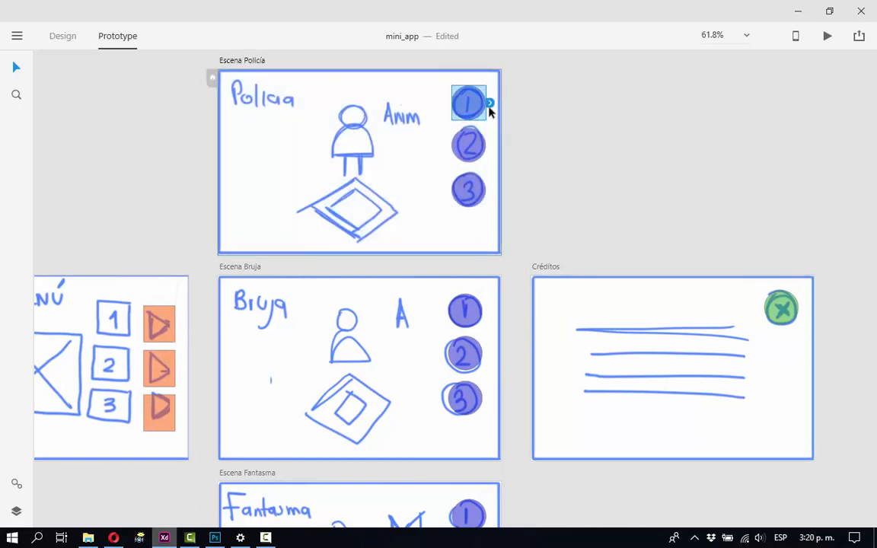
# In Escena Policía, link circle 2 to Escena Bruja and circle 3 to Escena Fantasma.
pyautogui.click(471, 148)
pyautogui.moveTo(491, 147); pyautogui.dragTo(358, 288)
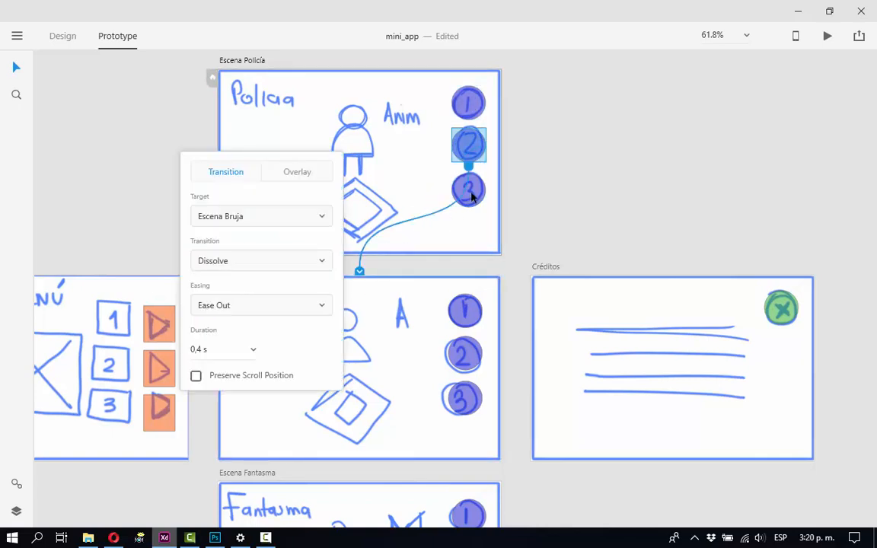
pyautogui.click(471, 197)
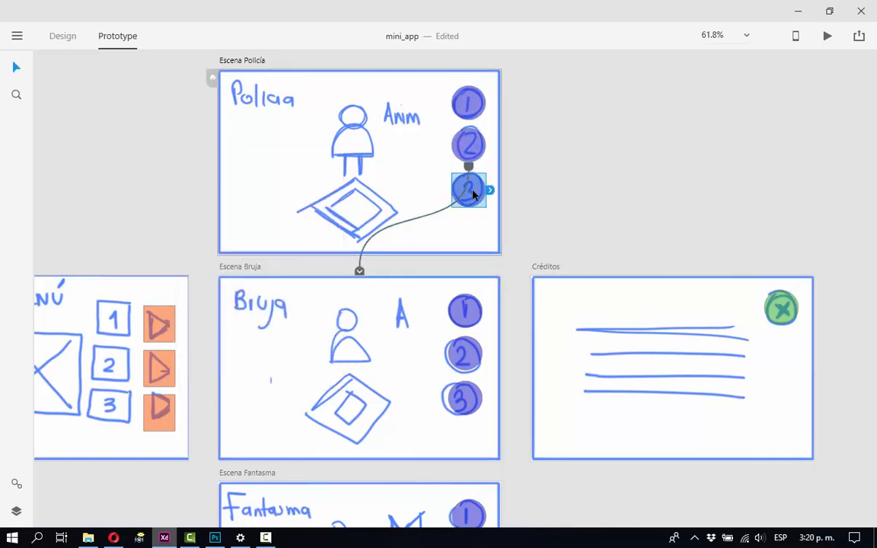
pyautogui.moveTo(490, 190); pyautogui.dragTo(385, 499)
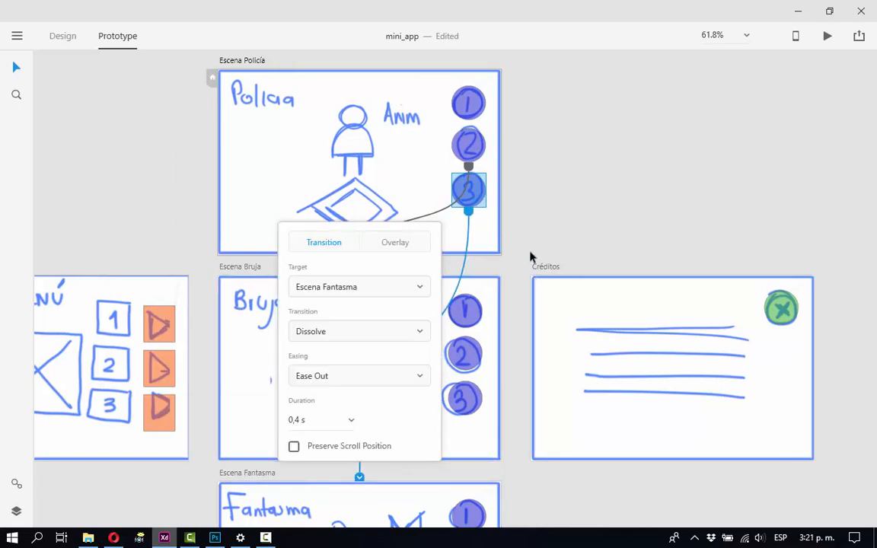
# In Escena Bruja, link circle 1 to Escena Policía and circle 3 to Escena Fantasma.
pyautogui.click(466, 310)
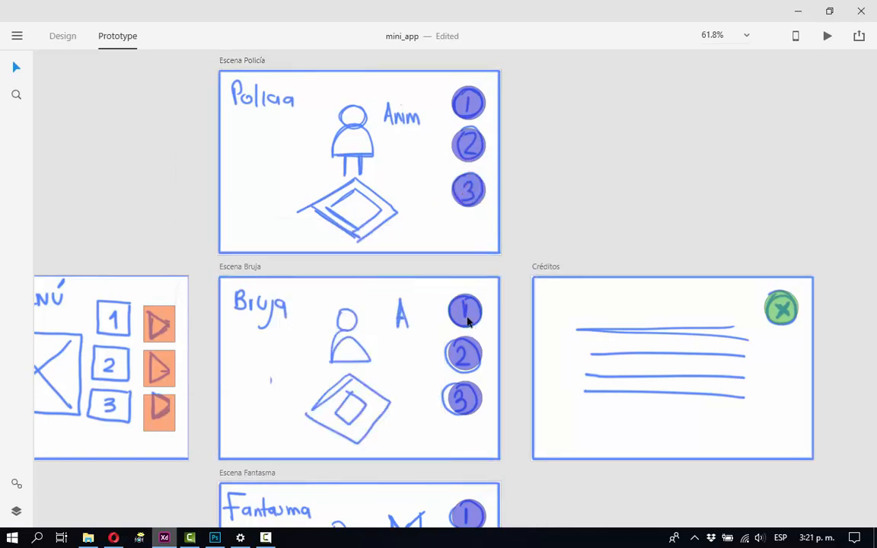
pyautogui.click(466, 311)
pyautogui.moveTo(408, 195); pyautogui.dragTo(407, 196)
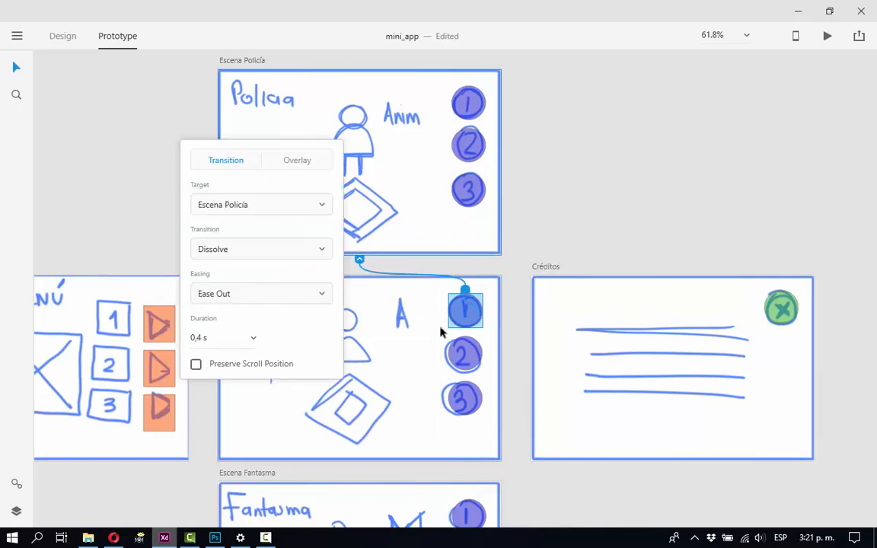
pyautogui.click(462, 399)
pyautogui.moveTo(486, 398); pyautogui.dragTo(398, 505)
pyautogui.click(515, 436)
# In Escena Fantasma, link circle 1 to Escena Policía and circle 2 to Escena Bruja.
pyautogui.scroll(-5, 515, 440)
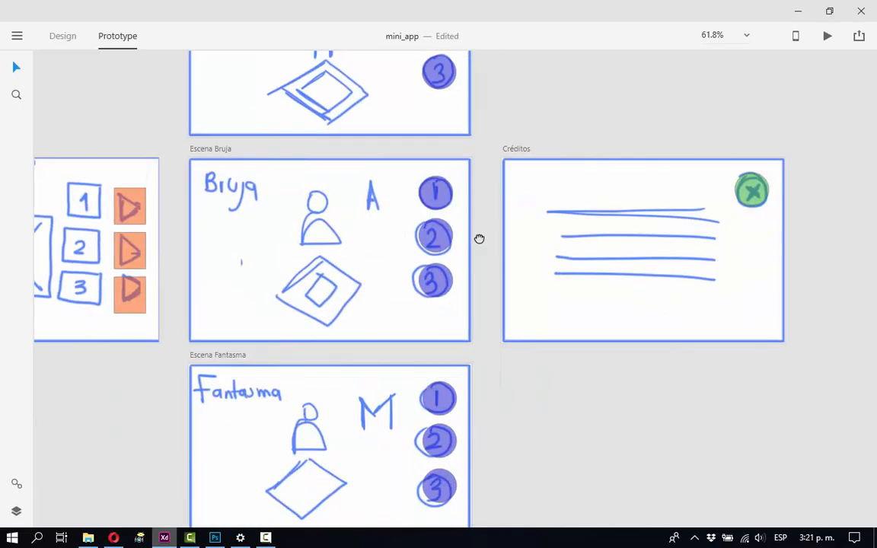
pyautogui.click(435, 339)
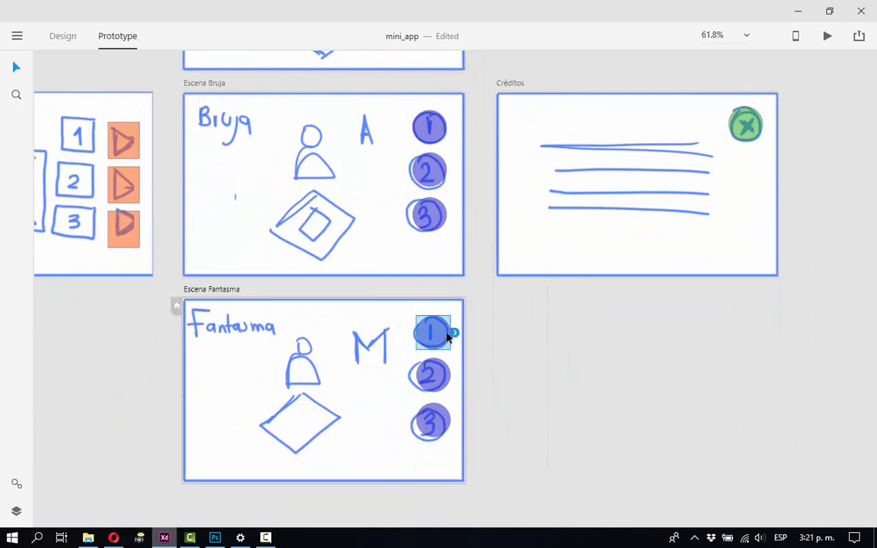
pyautogui.scroll(1, 455, 348)
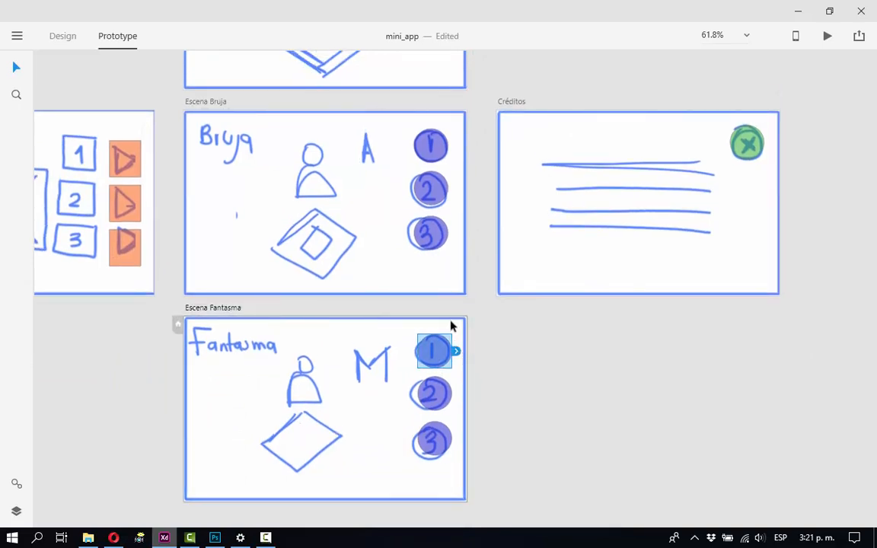
pyautogui.moveTo(455, 348); pyautogui.dragTo(325, 92)
pyautogui.click(433, 400)
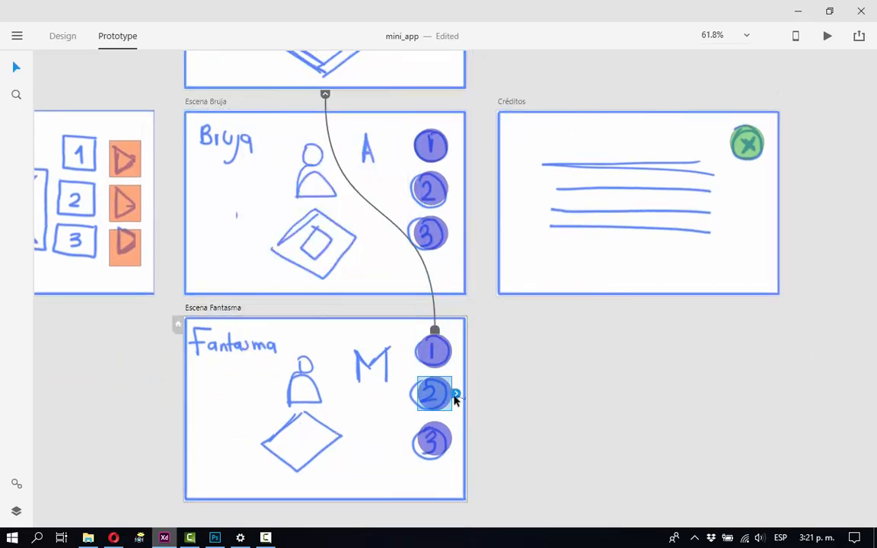
pyautogui.moveTo(455, 398); pyautogui.dragTo(398, 152)
pyautogui.click(527, 401)
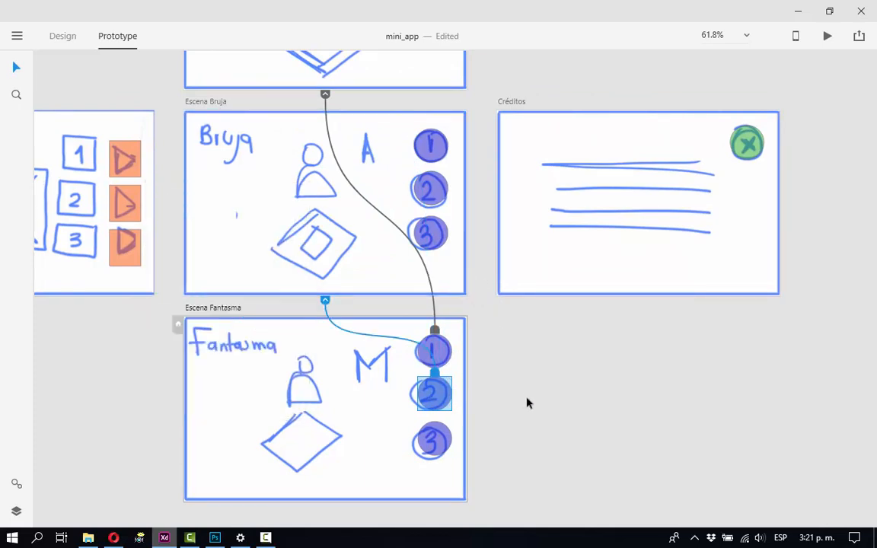
pyautogui.click(526, 402)
# Examine the transitions connecting Menú and the three scene artboards, then review the full artboard layout.
pyautogui.scroll(-1, 520, 376)
pyautogui.scroll(2, 521, 376)
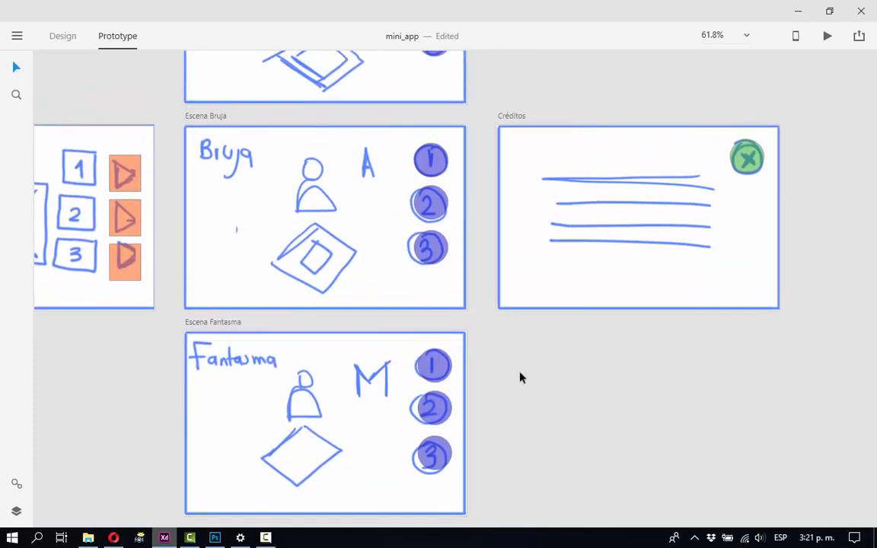
pyautogui.scroll(-4, 521, 376)
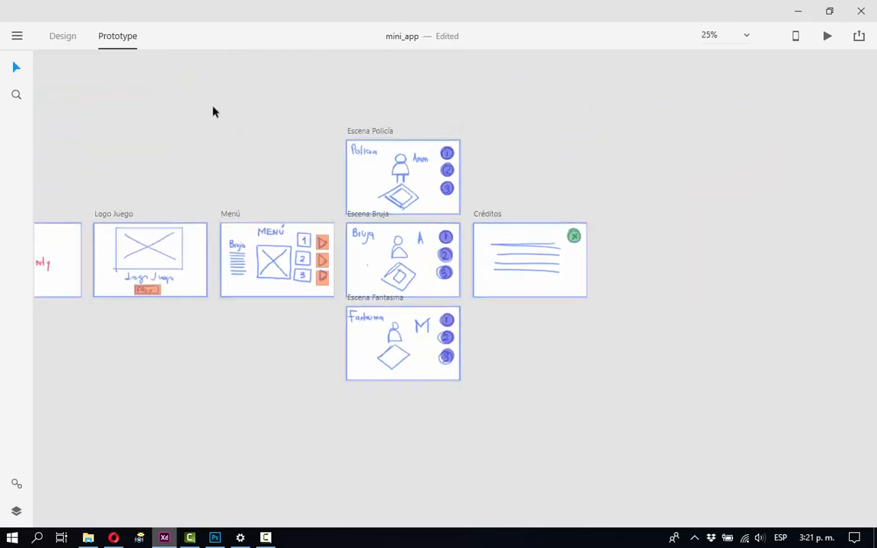
pyautogui.moveTo(213, 112); pyautogui.dragTo(464, 409)
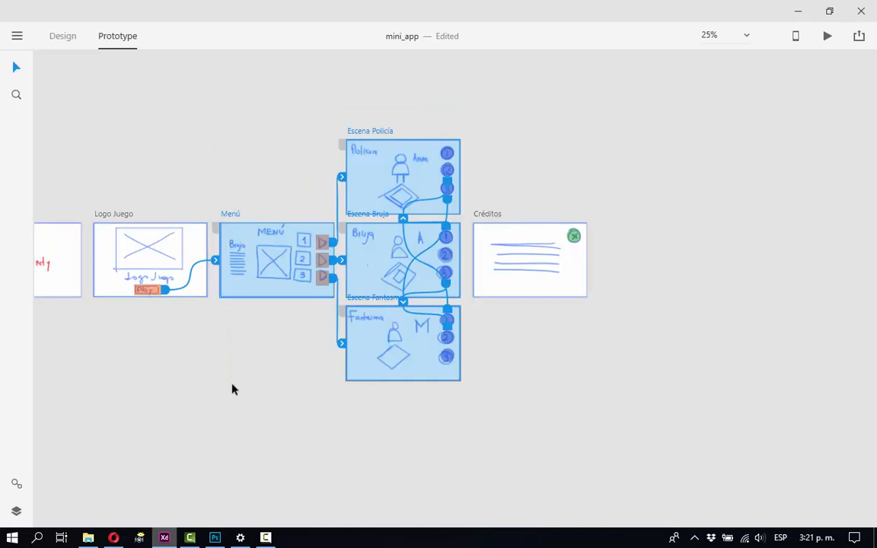
pyautogui.moveTo(218, 391); pyautogui.dragTo(459, 397)
pyautogui.click(471, 371)
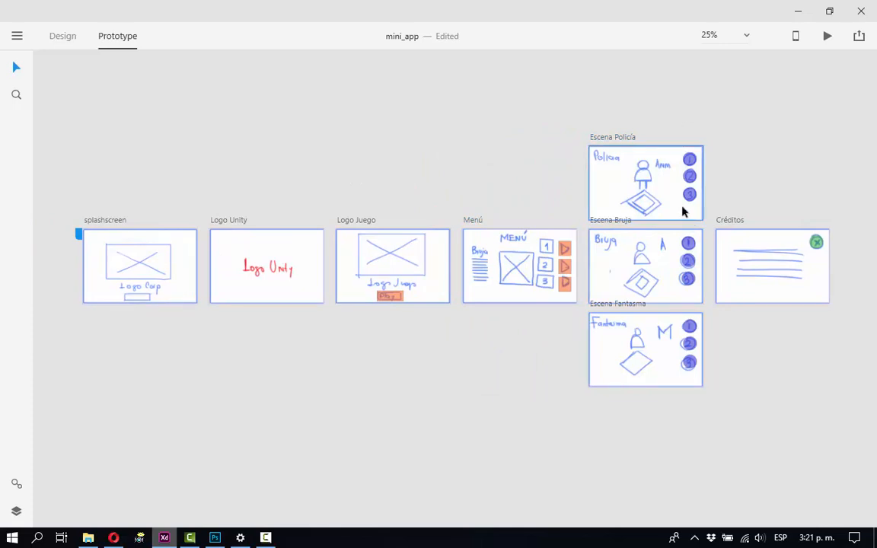
pyautogui.moveTo(683, 212); pyautogui.dragTo(566, 327)
# Draw a circle about 50 × 50 below circle 3 in Escena Bruja and fill it with purple #8800FF.
pyautogui.press('z')
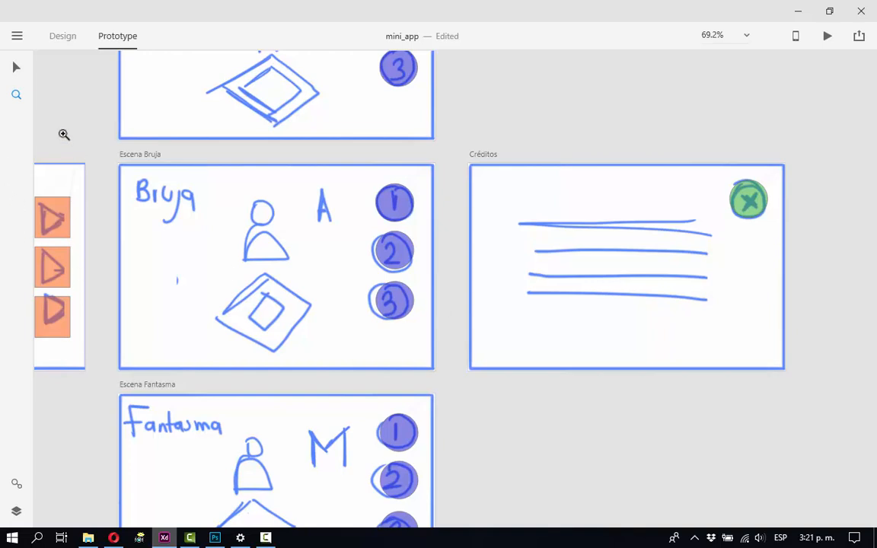
pyautogui.click(64, 38)
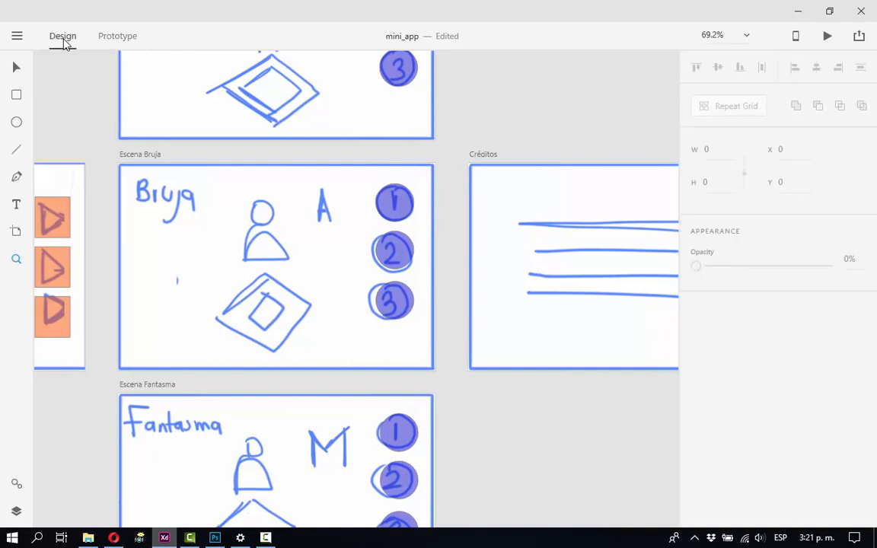
pyautogui.click(17, 123)
pyautogui.moveTo(375, 332)
pyautogui.mouseDown()
pyautogui.moveTo(408, 364)
pyautogui.moveTo(401, 352)
pyautogui.mouseUp()
pyautogui.click(16, 67)
pyautogui.click(726, 328)
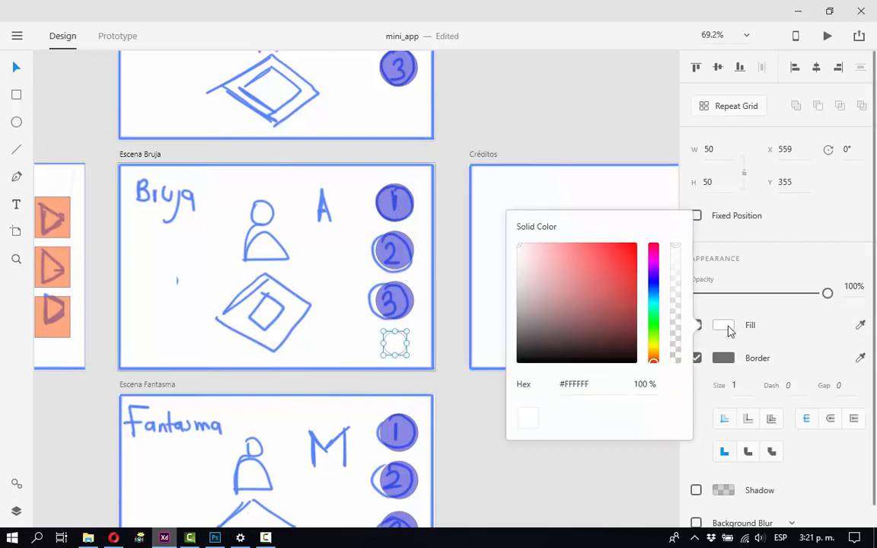
pyautogui.click(652, 273)
pyautogui.click(637, 244)
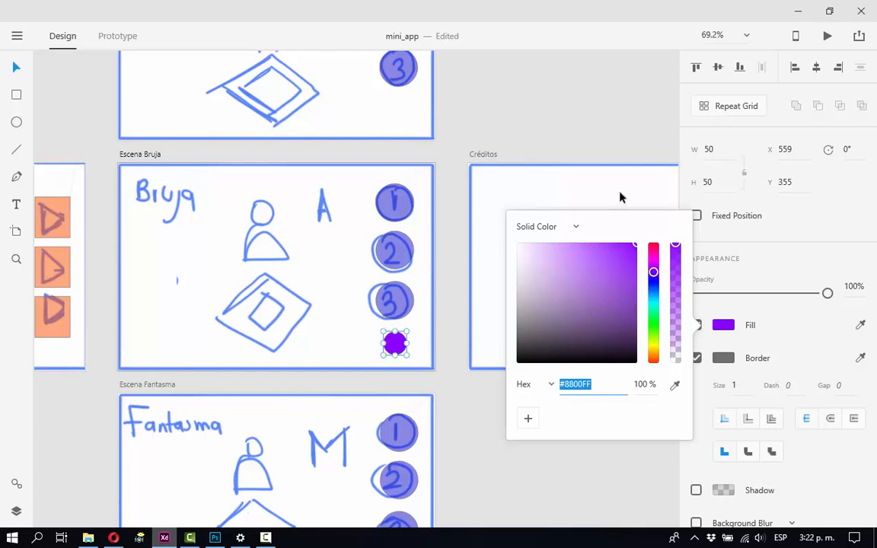
pyautogui.click(628, 137)
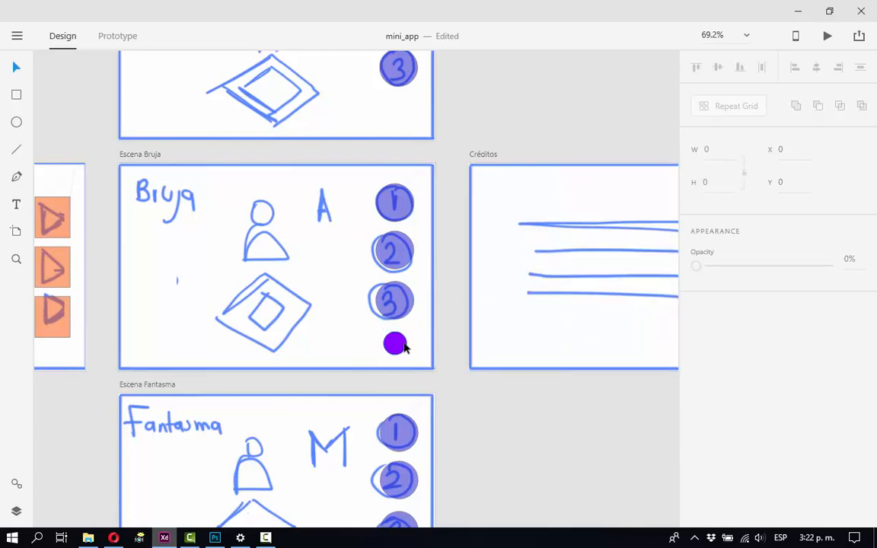
# Copy the small purple circle below circle 3 in both Escena Policía and Escena Fantasma.
pyautogui.moveTo(404, 347); pyautogui.dragTo(404, 112)
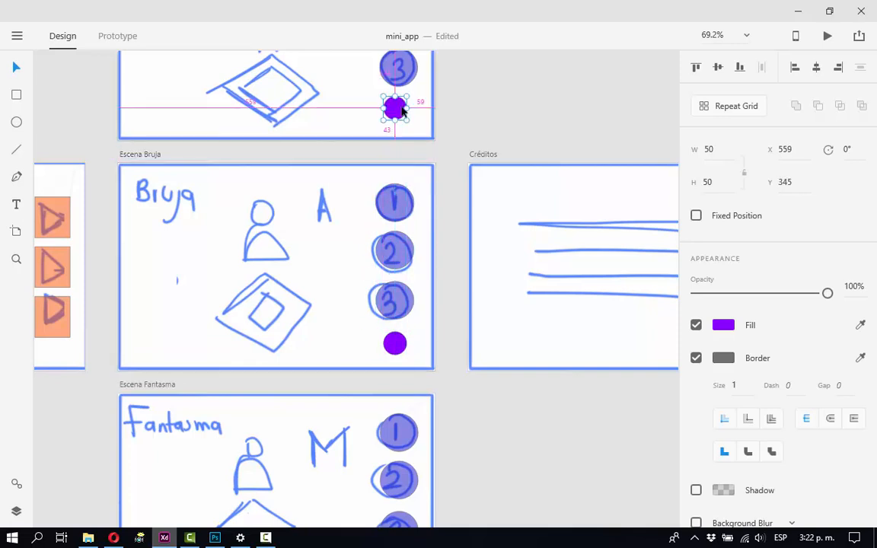
pyautogui.scroll(-1, 455, 216)
pyautogui.hscroll(1, 454, 215)
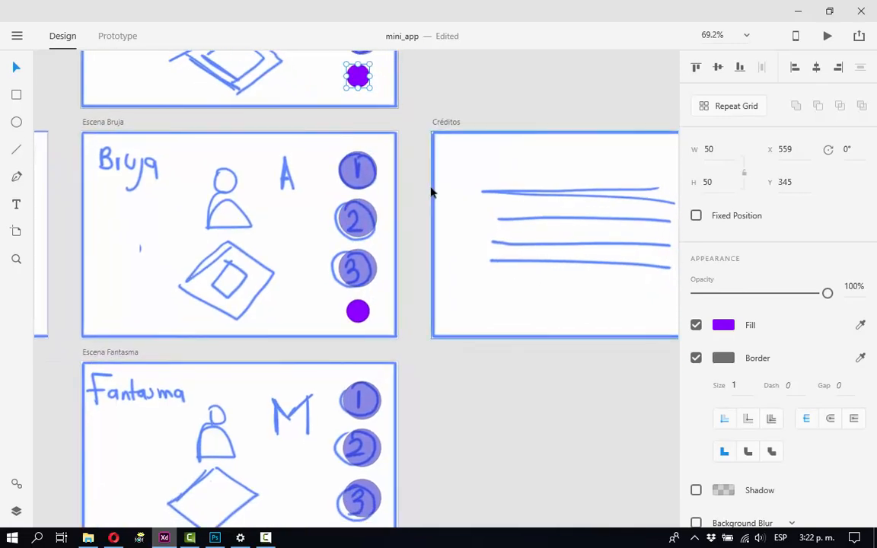
pyautogui.moveTo(356, 78); pyautogui.dragTo(434, 446)
pyautogui.moveTo(523, 446); pyautogui.dragTo(455, 303)
pyautogui.moveTo(368, 305); pyautogui.dragTo(294, 409)
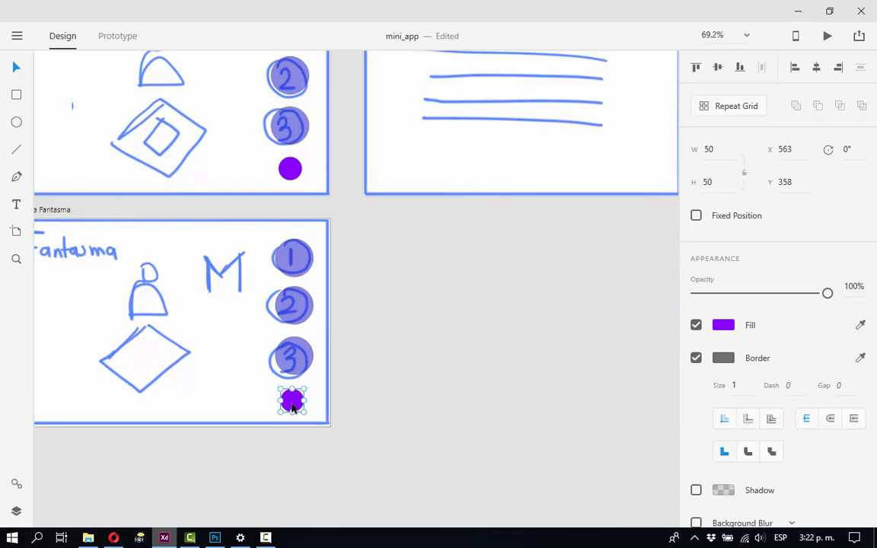
pyautogui.moveTo(407, 276); pyautogui.dragTo(466, 388)
pyautogui.hotkey('ctrl', '-')
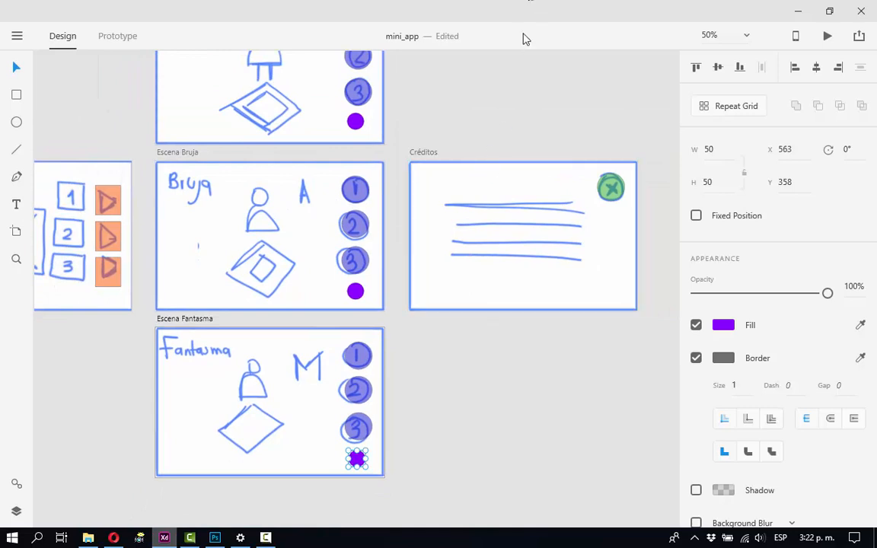
# Link the small purple circles in Escena Policía, Escena Bruja and Escena Fantasma to Créditos.
pyautogui.click(358, 121)
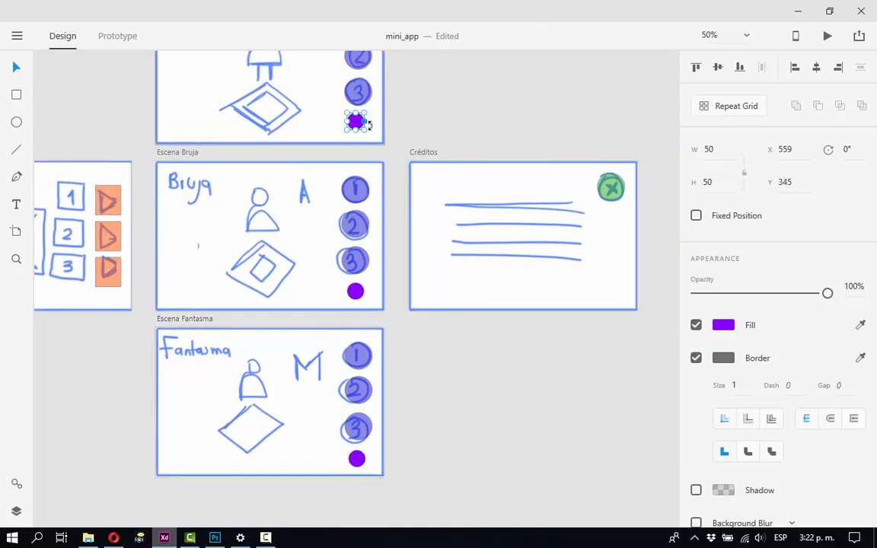
pyautogui.click(118, 36)
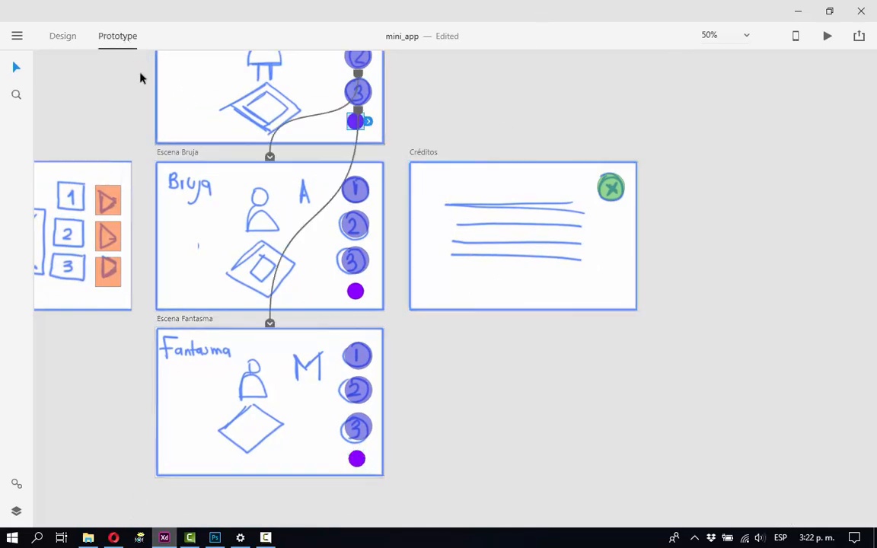
pyautogui.moveTo(369, 126); pyautogui.dragTo(415, 235)
pyautogui.click(357, 295)
pyautogui.moveTo(362, 297); pyautogui.dragTo(435, 283)
pyautogui.press('Escape')
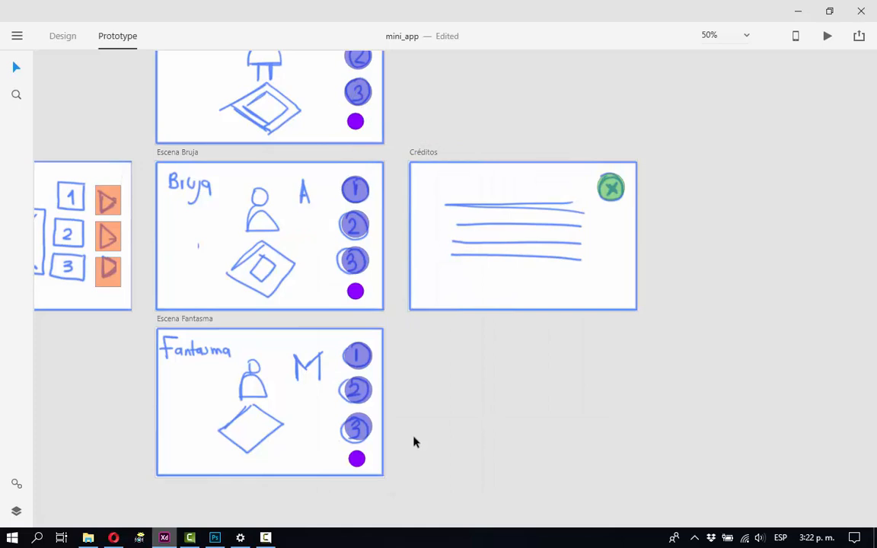
pyautogui.click(358, 459)
pyautogui.moveTo(370, 458); pyautogui.dragTo(457, 275)
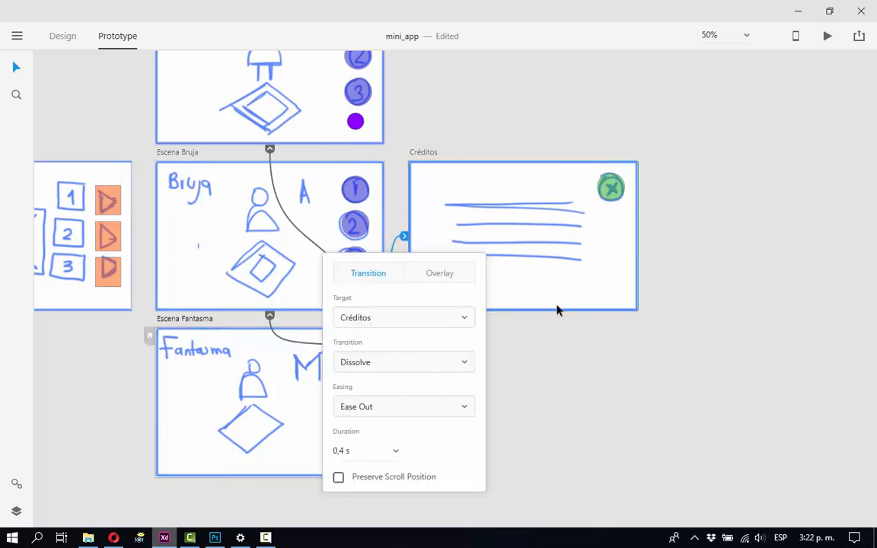
pyautogui.click(589, 368)
# Examine the transitions across all artboards from splashscreen to Créditos, including those of circle 2 in Escena Policía.
pyautogui.hotkey('ctrl', '-')
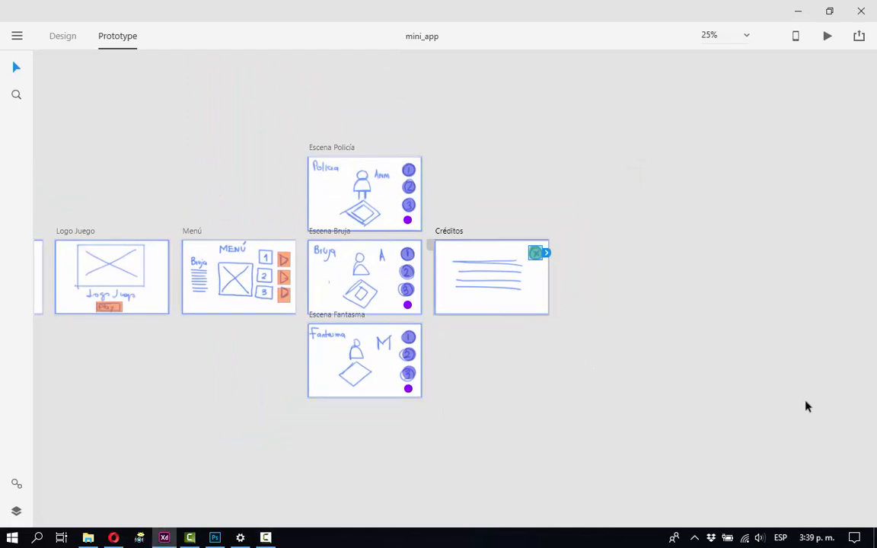
pyautogui.press('space')
pyautogui.moveTo(759, 401); pyautogui.dragTo(842, 384)
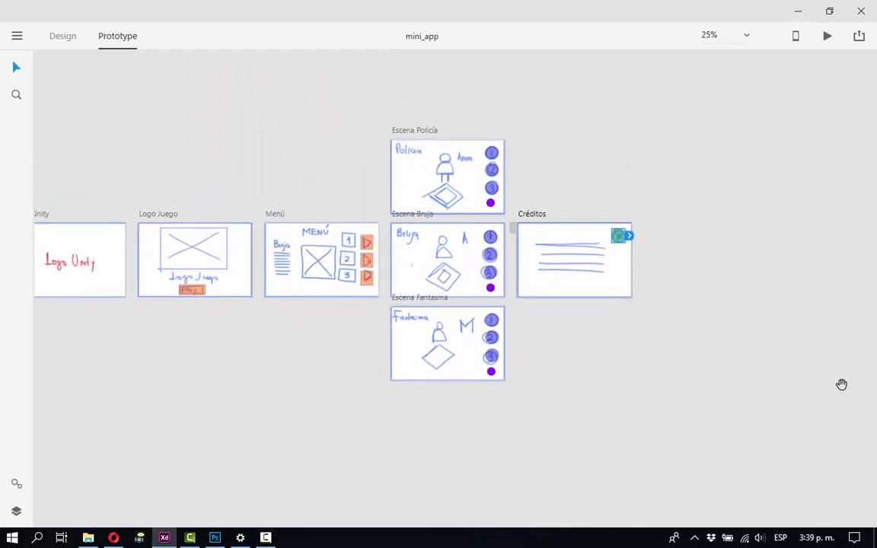
pyautogui.moveTo(676, 411); pyautogui.dragTo(732, 426)
pyautogui.moveTo(620, 440); pyautogui.dragTo(743, 438)
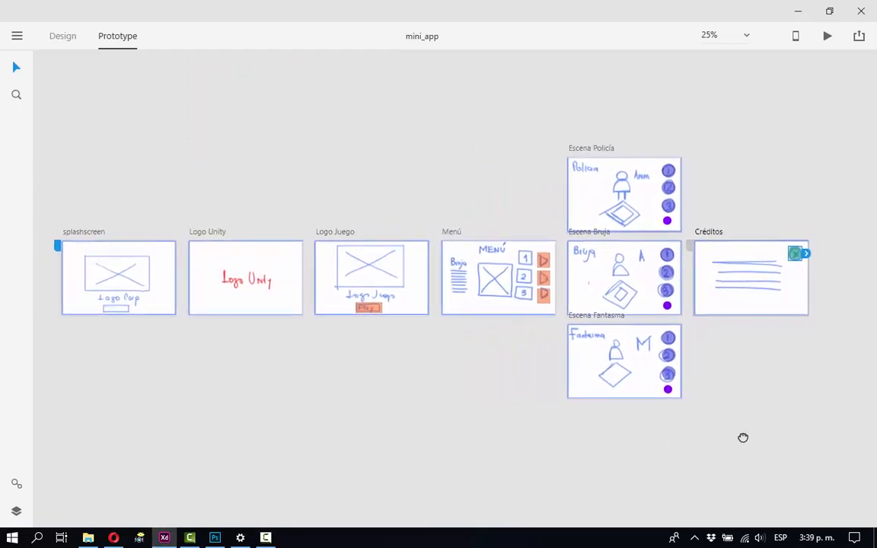
pyautogui.click(746, 436)
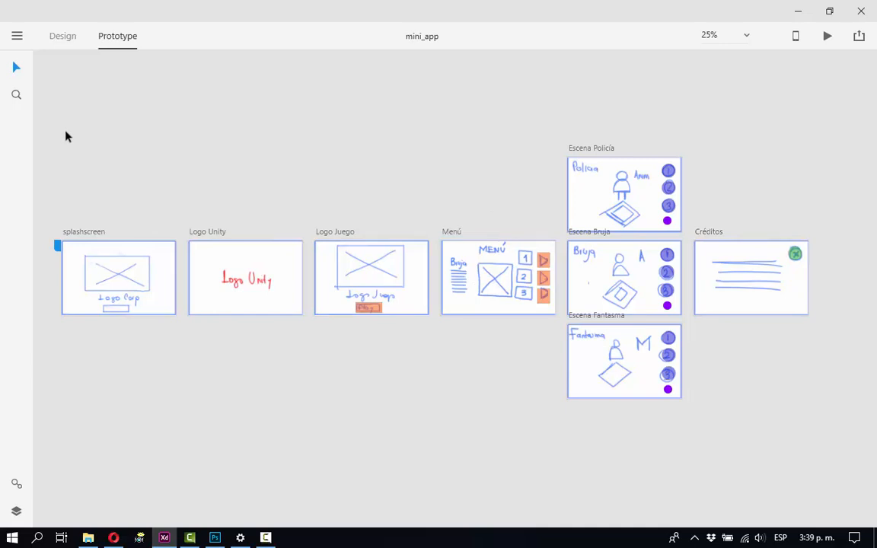
pyautogui.moveTo(67, 133); pyautogui.dragTo(803, 424)
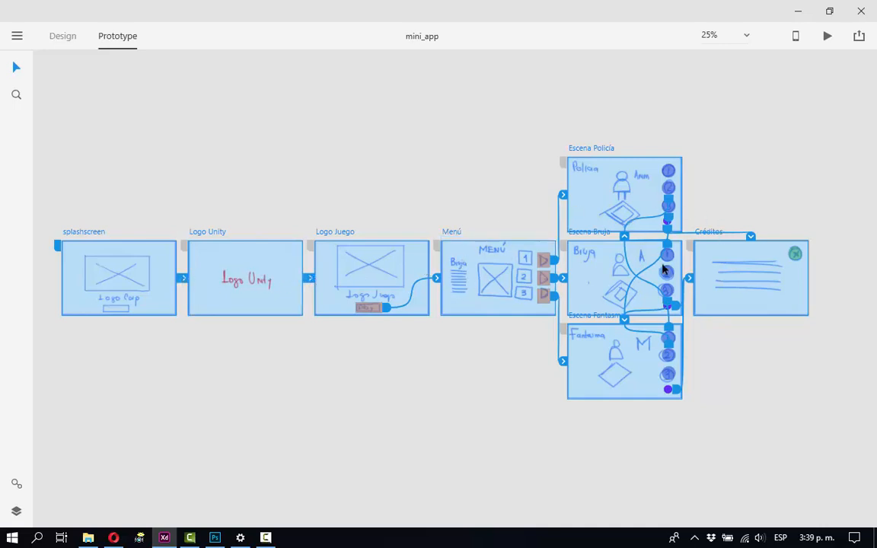
pyautogui.scroll(1, 664, 268)
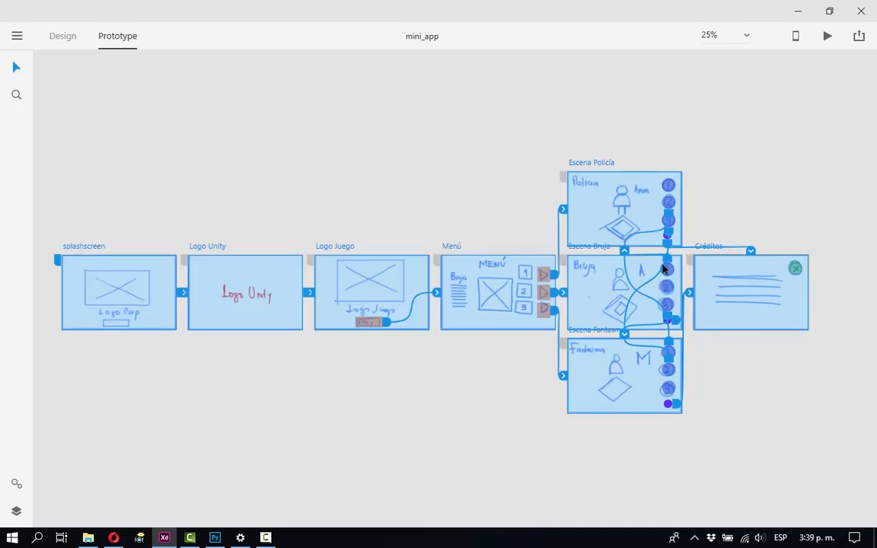
pyautogui.scroll(3, 664, 268)
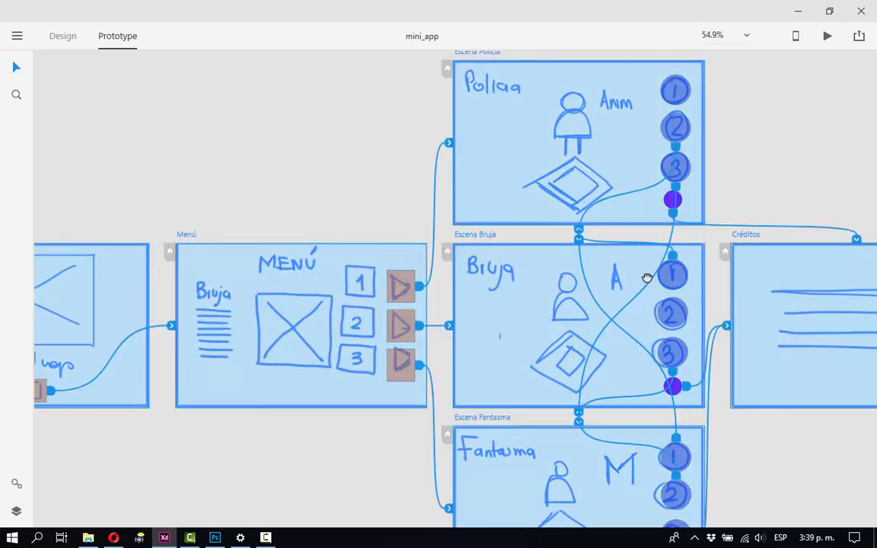
pyautogui.moveTo(646, 278); pyautogui.dragTo(481, 284)
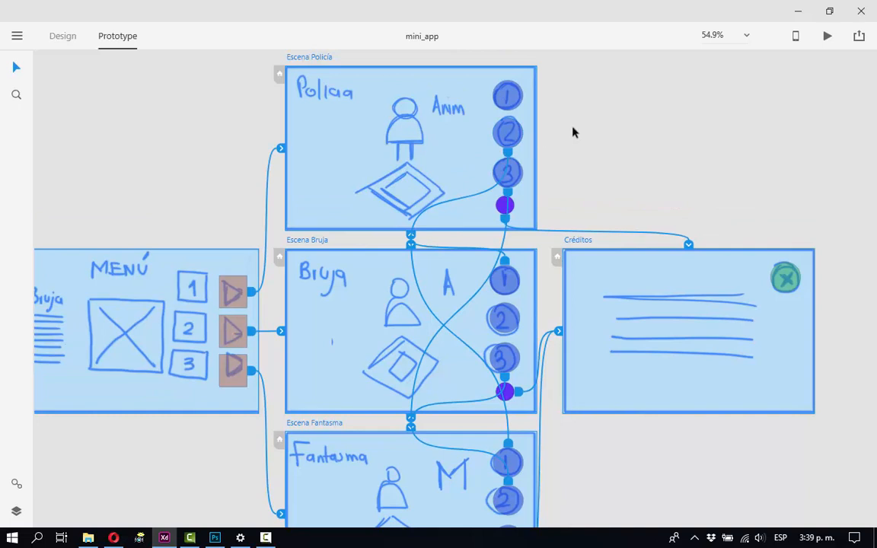
pyautogui.moveTo(579, 272); pyautogui.dragTo(548, 211)
pyautogui.moveTo(546, 284); pyautogui.dragTo(574, 346)
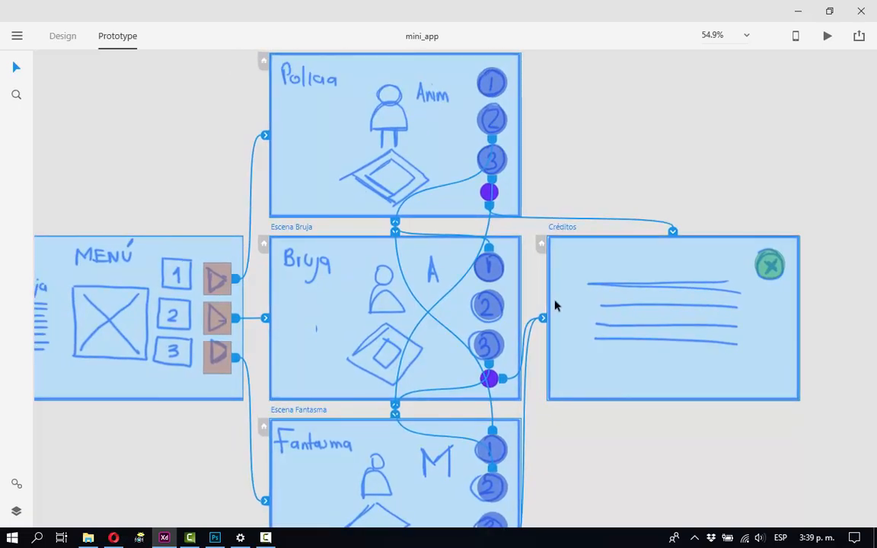
pyautogui.scroll(-3, 554, 256)
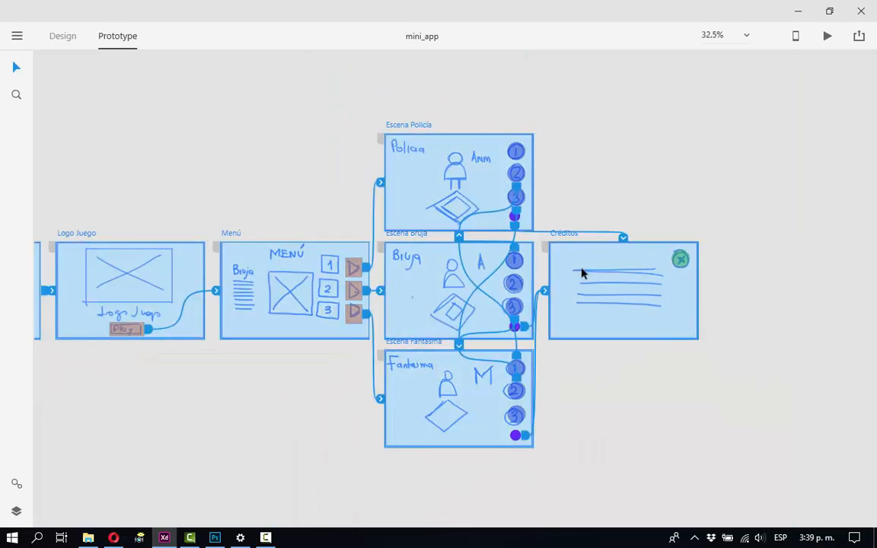
pyautogui.click(618, 188)
pyautogui.click(515, 174)
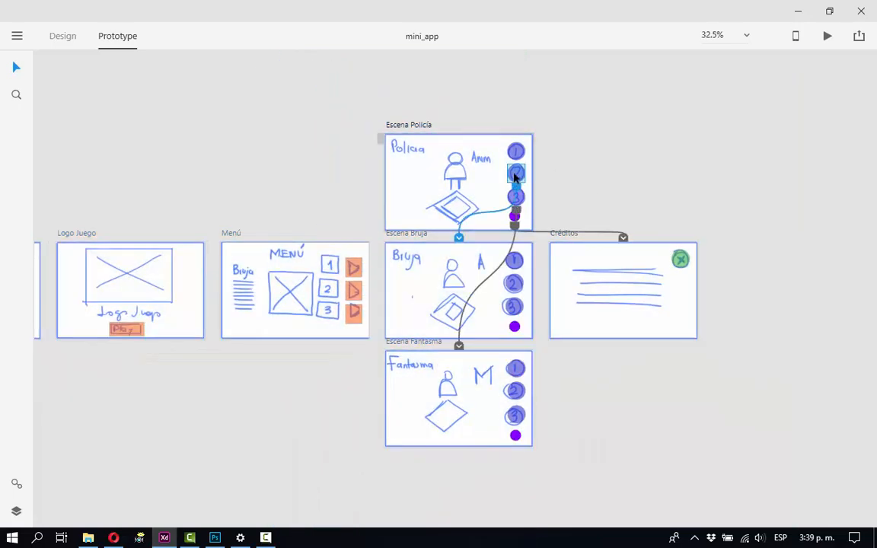
# Fill circle 1 in Escena Policía, circle 2 in Escena Bruja and circle 3 in Escena Fantasma with green and save the file.
pyautogui.click(60, 37)
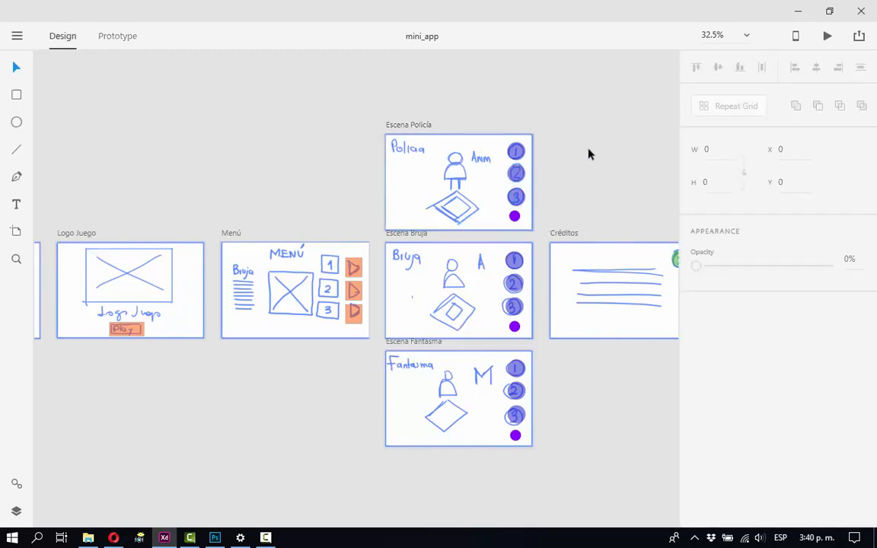
pyautogui.moveTo(589, 152); pyautogui.dragTo(376, 130)
pyautogui.click(310, 134)
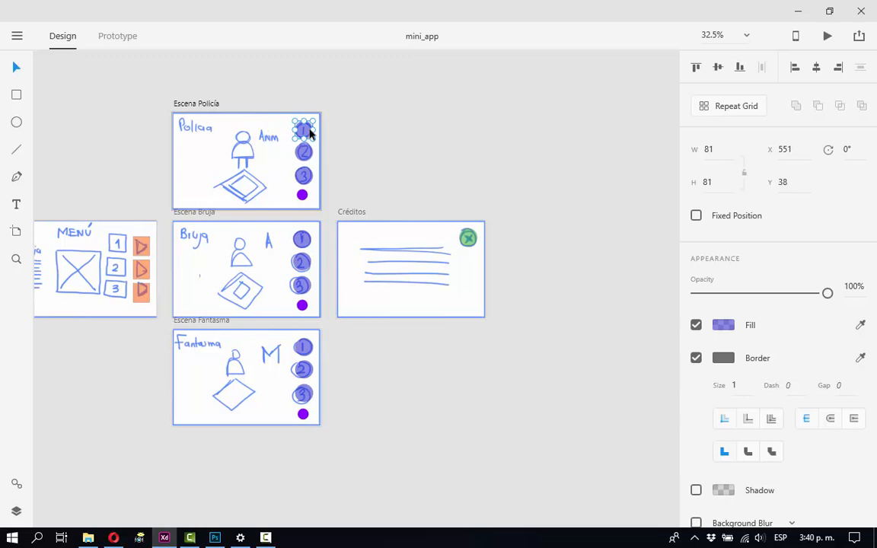
pyautogui.click(308, 261)
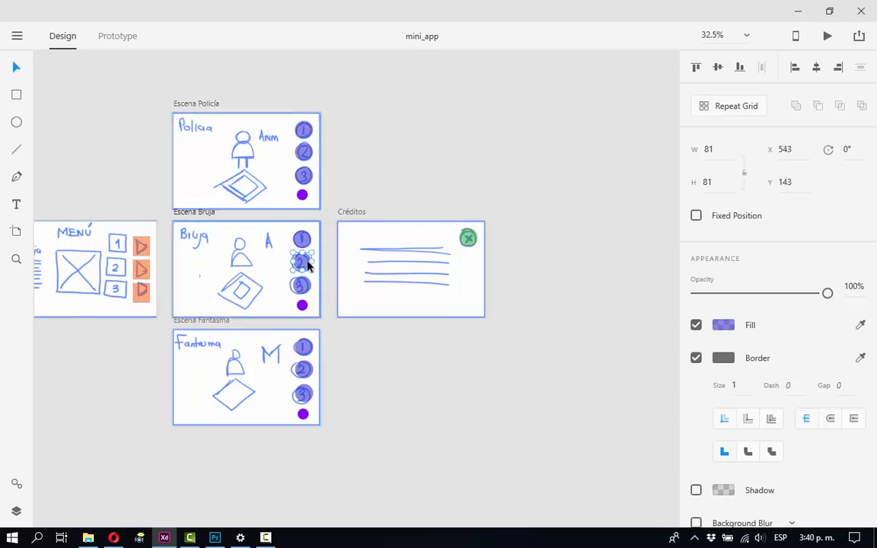
pyautogui.keyDown('shift'); pyautogui.click(300, 129); pyautogui.keyUp('shift')
pyautogui.keyDown('shift'); pyautogui.click(303, 393); pyautogui.keyUp('shift')
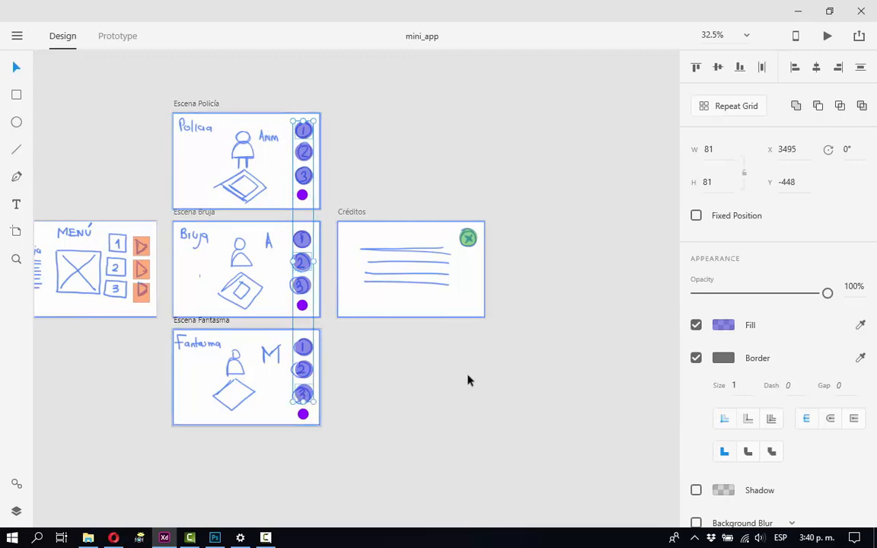
pyautogui.click(724, 329)
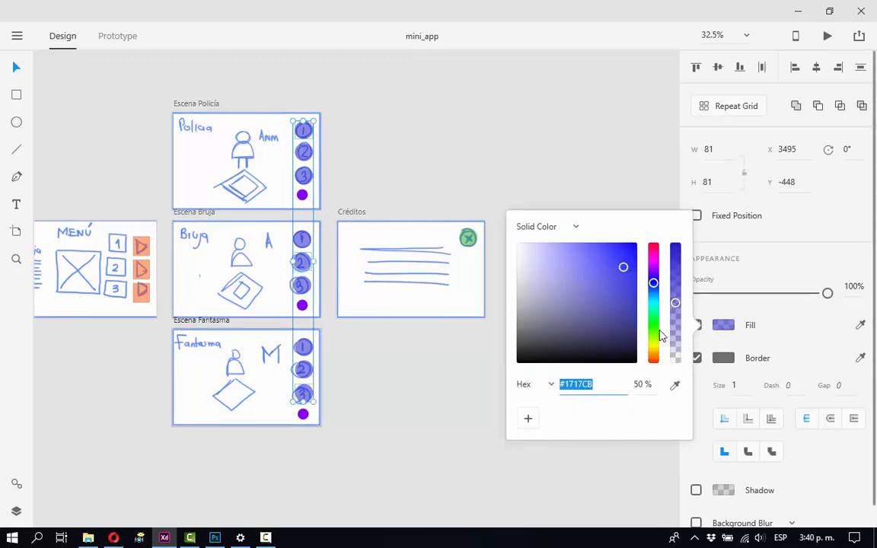
pyautogui.click(654, 329)
pyautogui.click(567, 135)
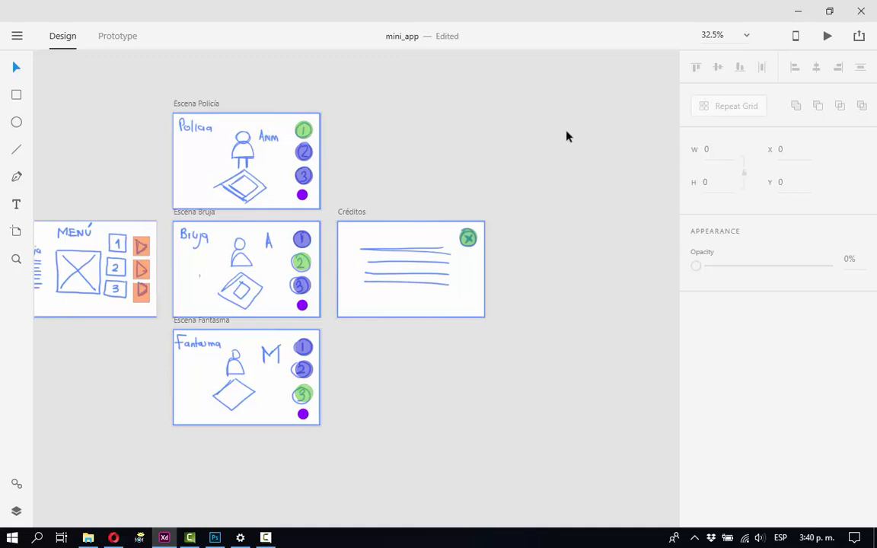
pyautogui.hotkey('ctrl', 's')
# Preview the prototype from the corporate logo through the game logo, menu and Policía, Bruja and Fantasma scenes to the credits.
pyautogui.click(828, 37)
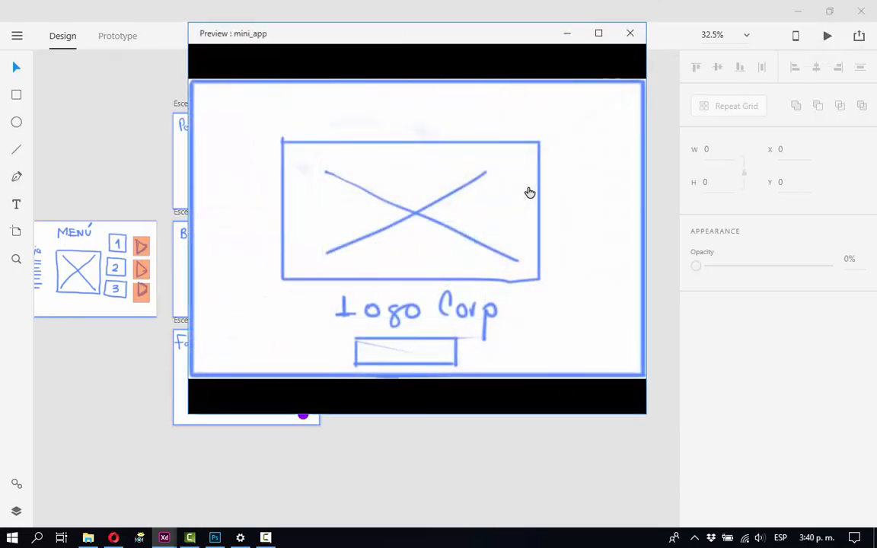
pyautogui.moveTo(495, 40); pyautogui.dragTo(481, 72)
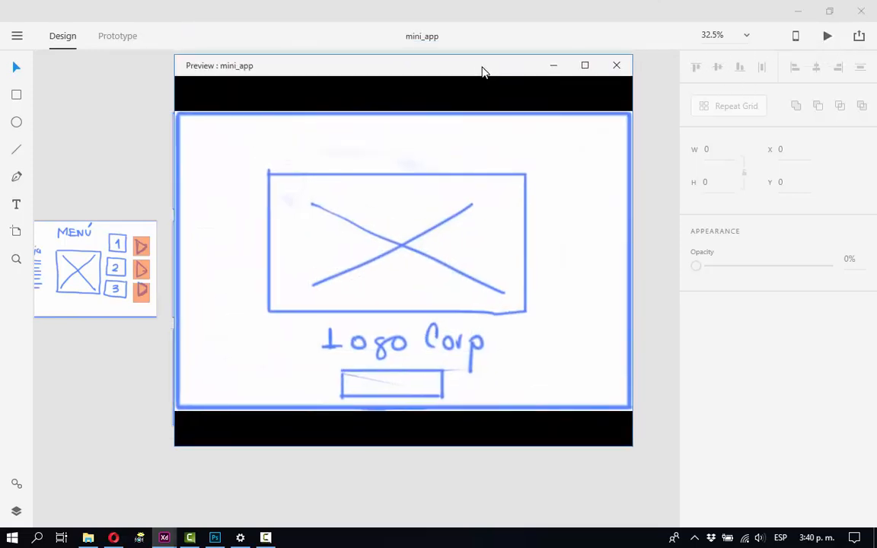
pyautogui.click(361, 260)
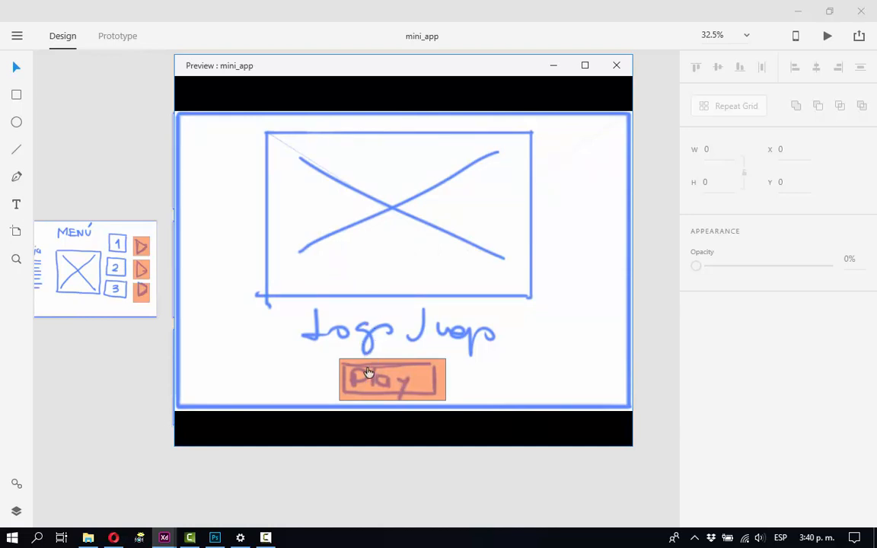
pyautogui.click(407, 394)
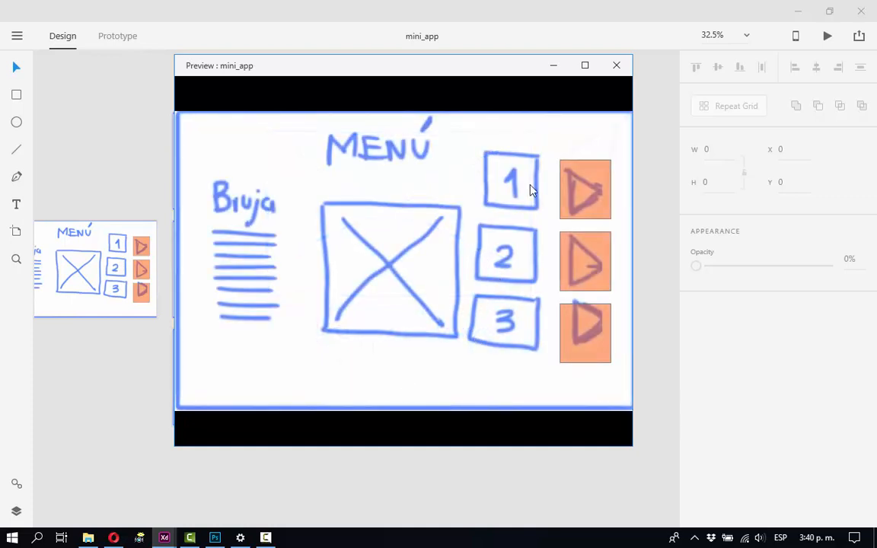
pyautogui.click(571, 200)
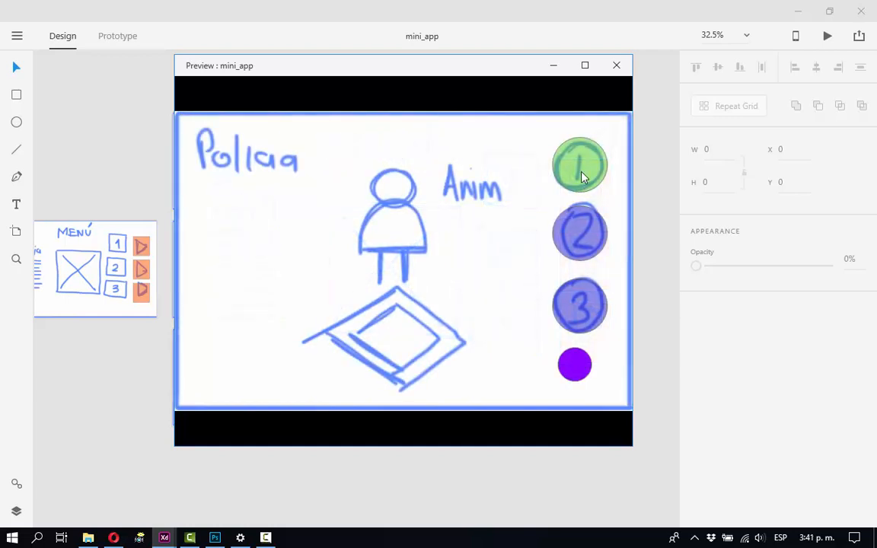
pyautogui.click(576, 227)
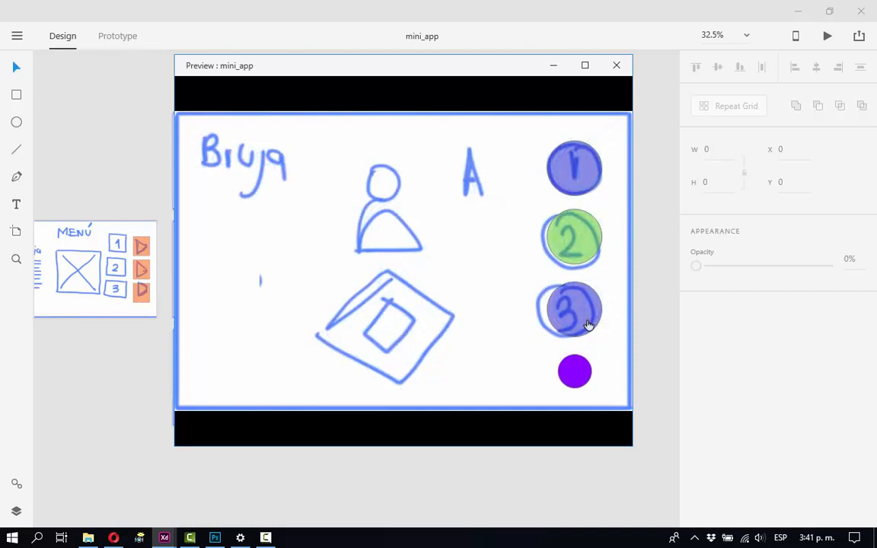
pyautogui.click(588, 168)
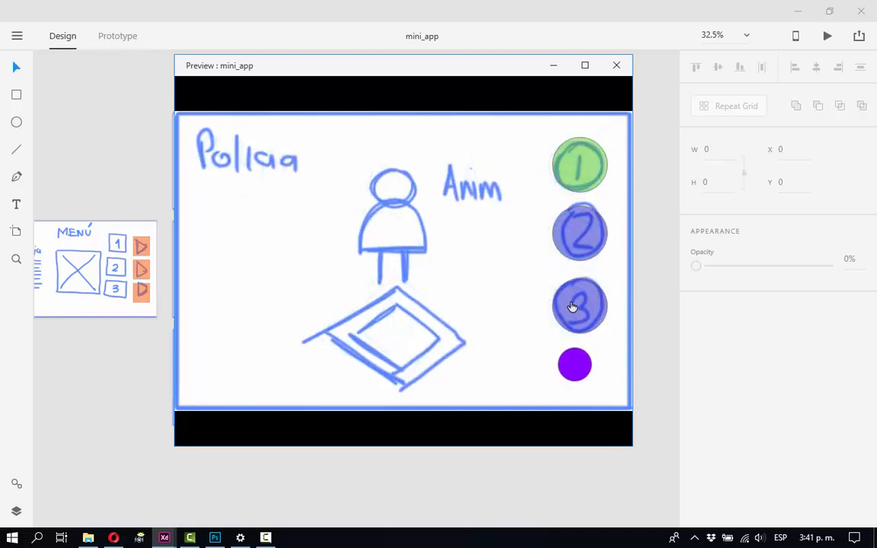
pyautogui.click(572, 306)
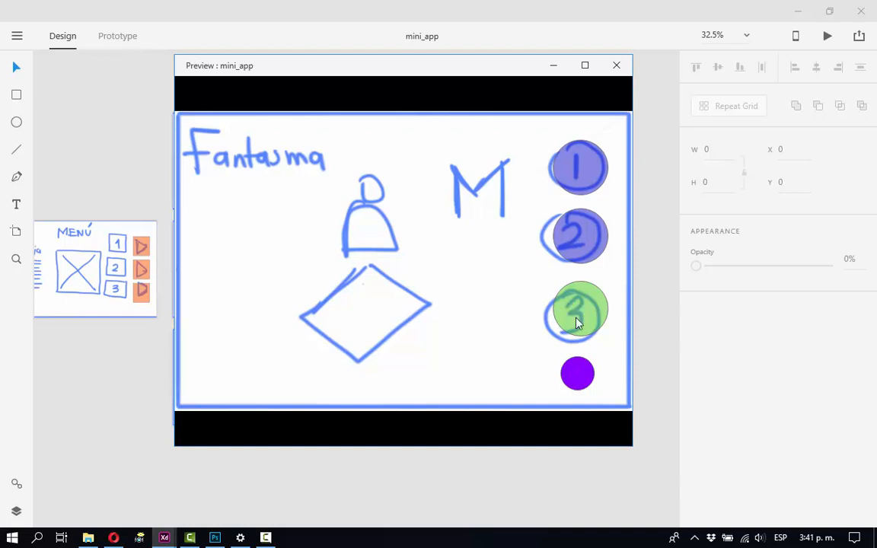
pyautogui.click(582, 369)
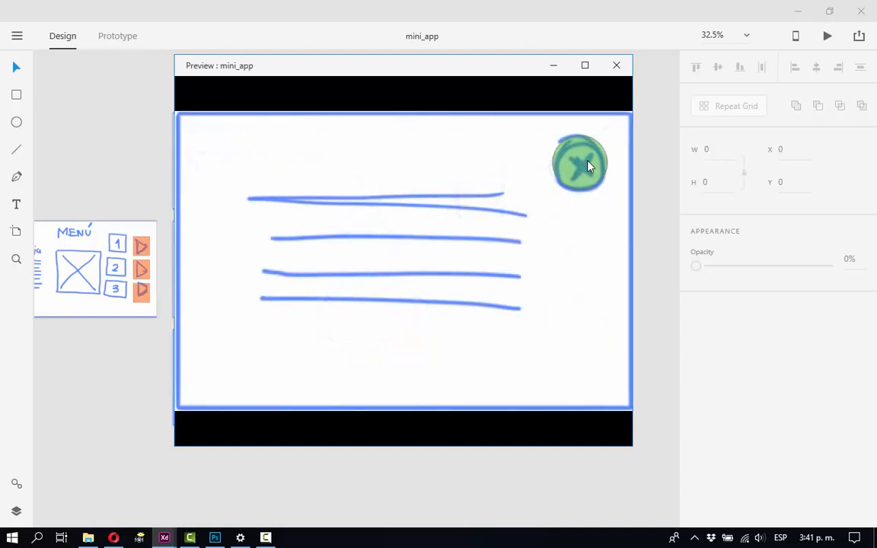
pyautogui.click(608, 71)
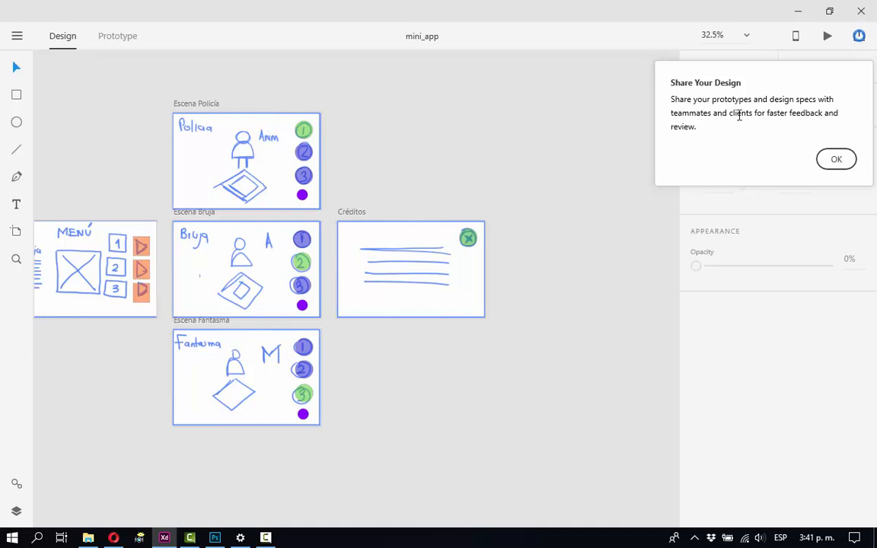
# Create a public prototype link titled mini_app with comments allowed and hotspot hints shown.
pyautogui.click(837, 159)
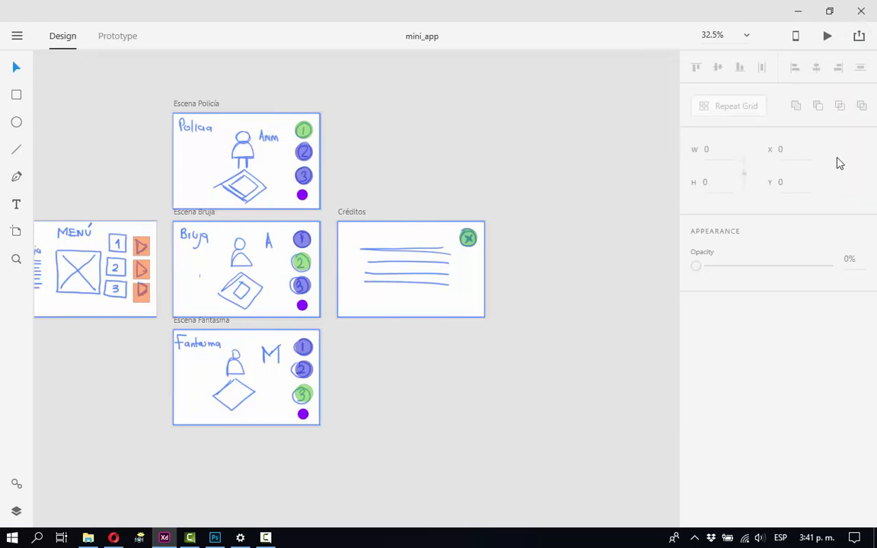
pyautogui.click(859, 38)
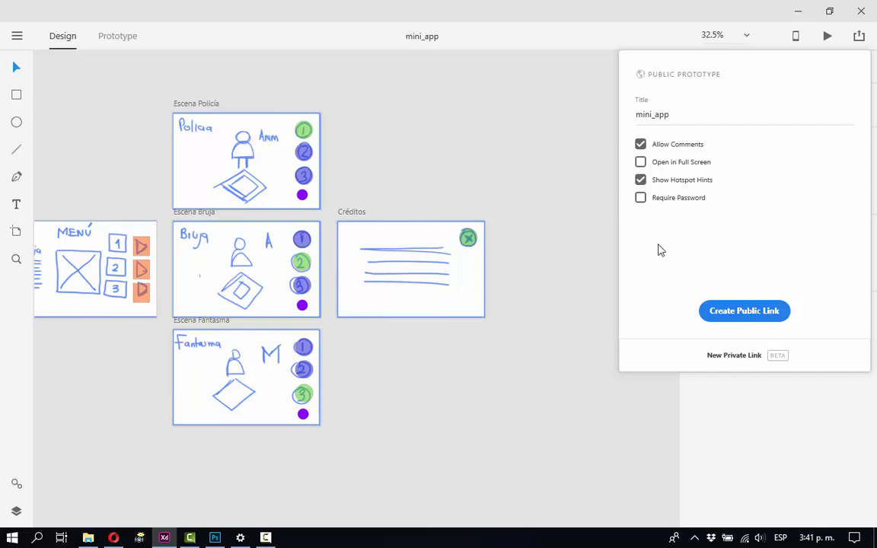
pyautogui.click(746, 312)
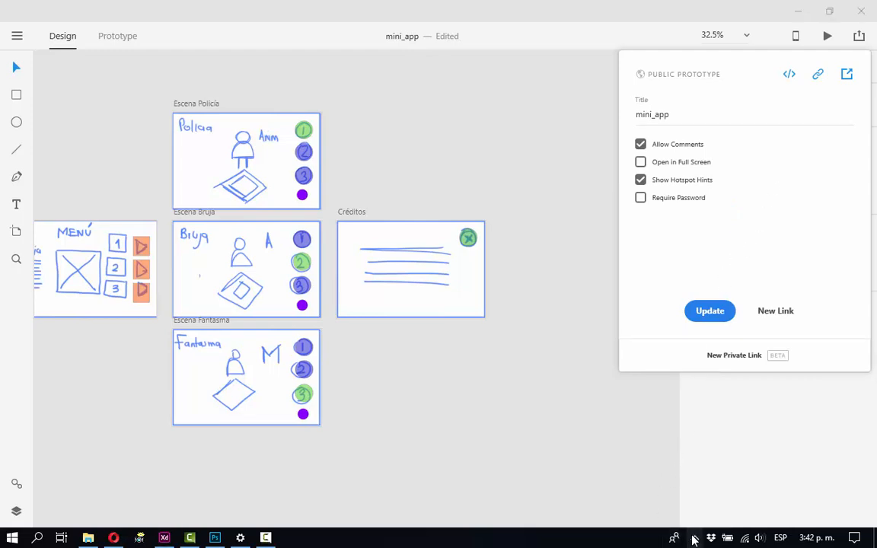
pyautogui.click(693, 537)
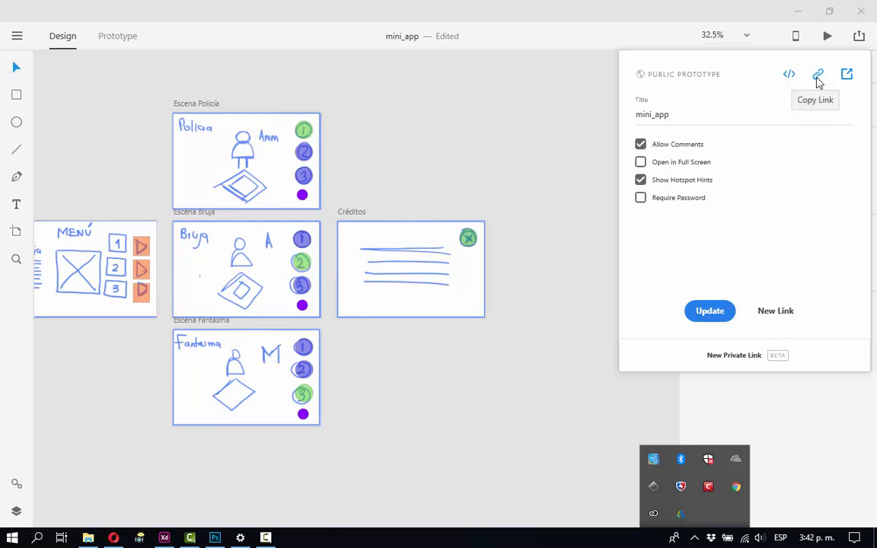
pyautogui.click(580, 25)
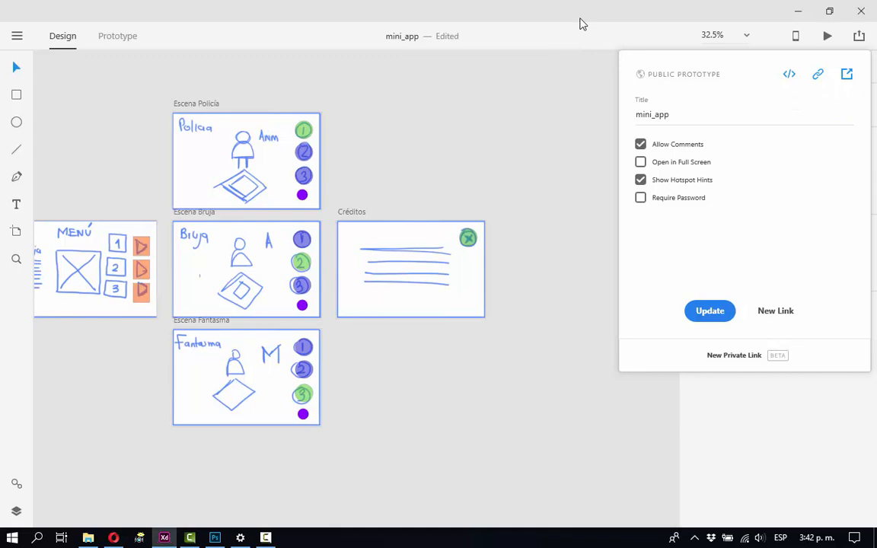
pyautogui.click(595, 205)
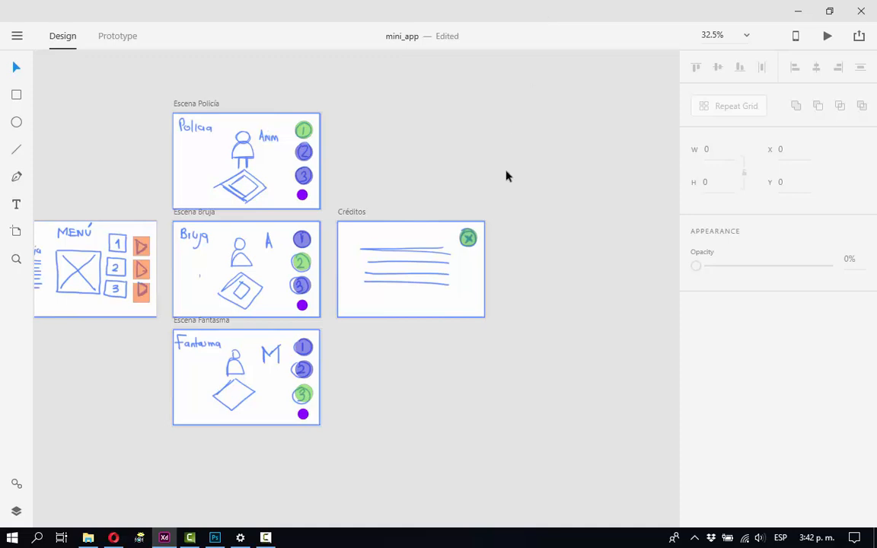
pyautogui.moveTo(470, 257); pyautogui.dragTo(636, 261)
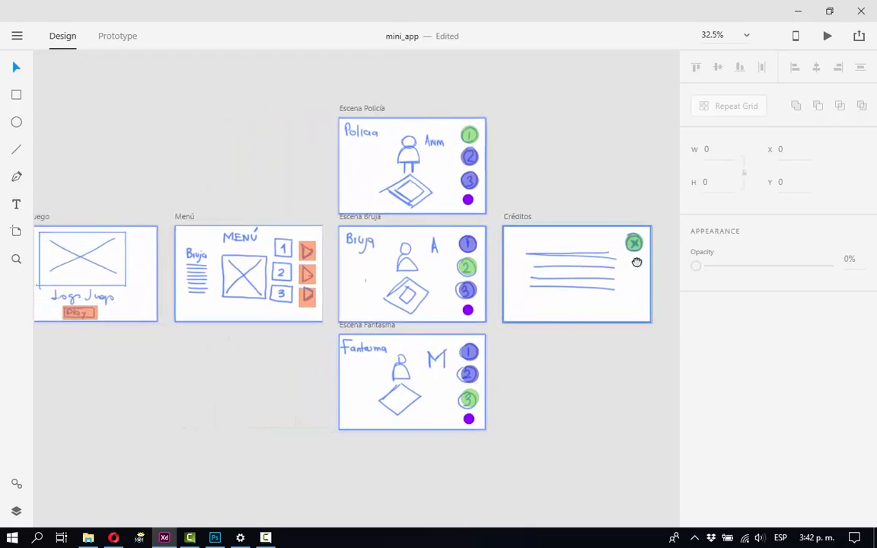